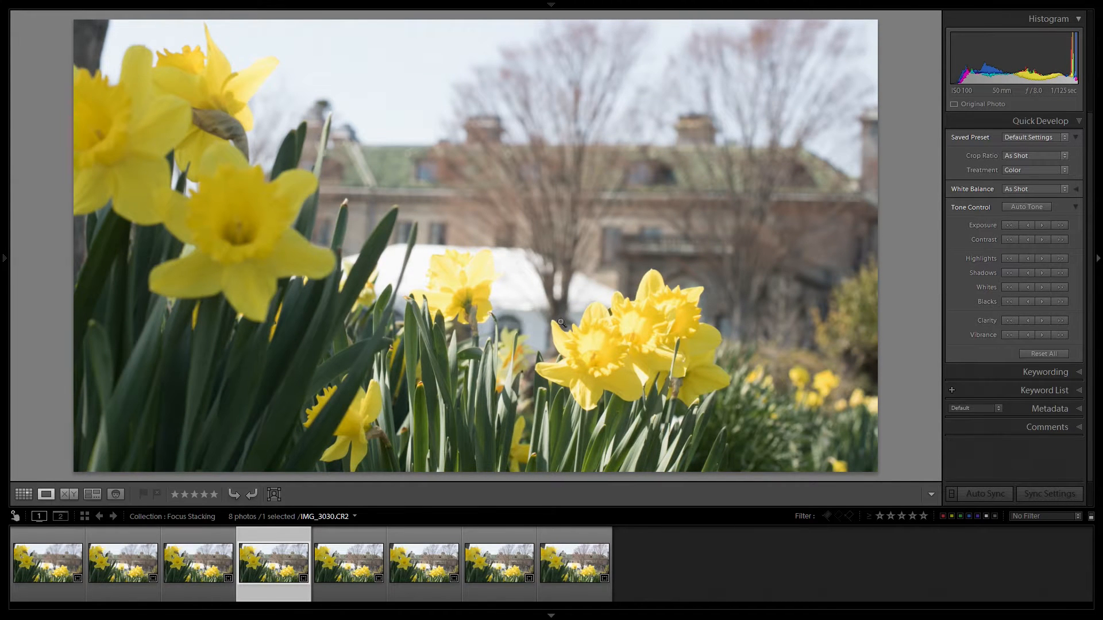
Review the remaining daffodil shots through the last frame, and compare the first and last frames of the series.
{"action": "key", "text": "Right"}
{"action": "key", "text": "Right"}
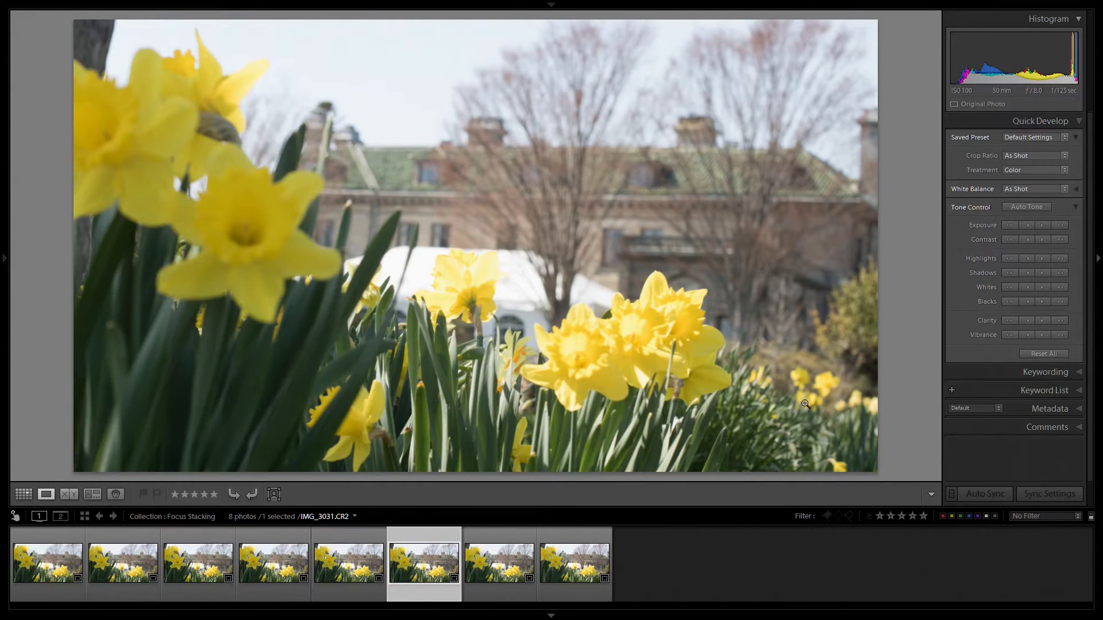
{"action": "key", "text": "Right"}
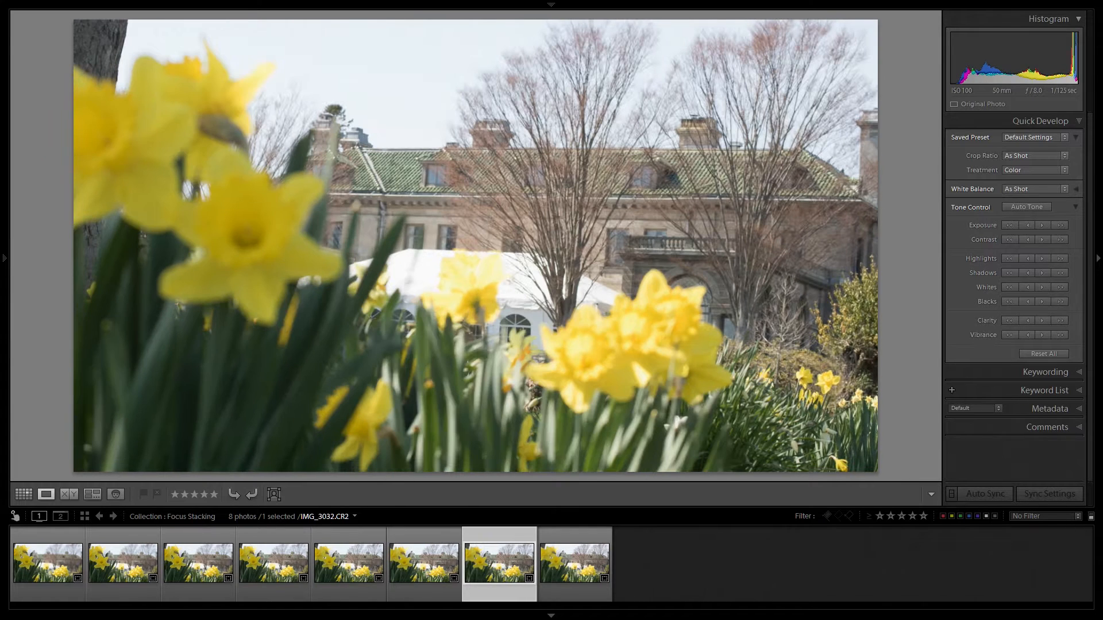
{"action": "key", "text": "Right"}
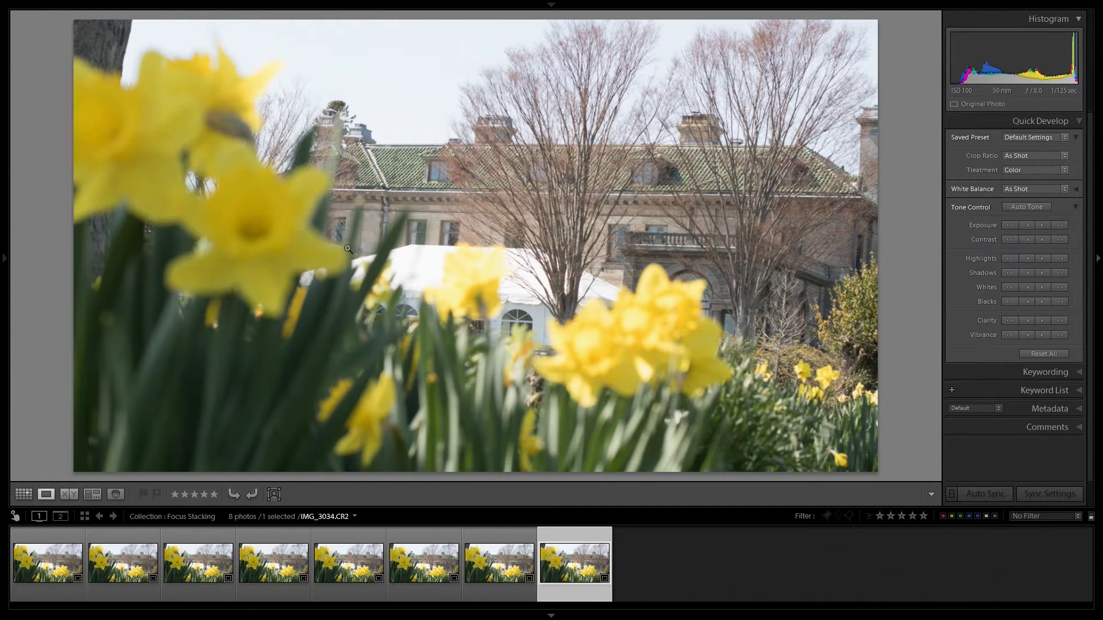
{"action": "left_click", "coordinate": [57, 564]}
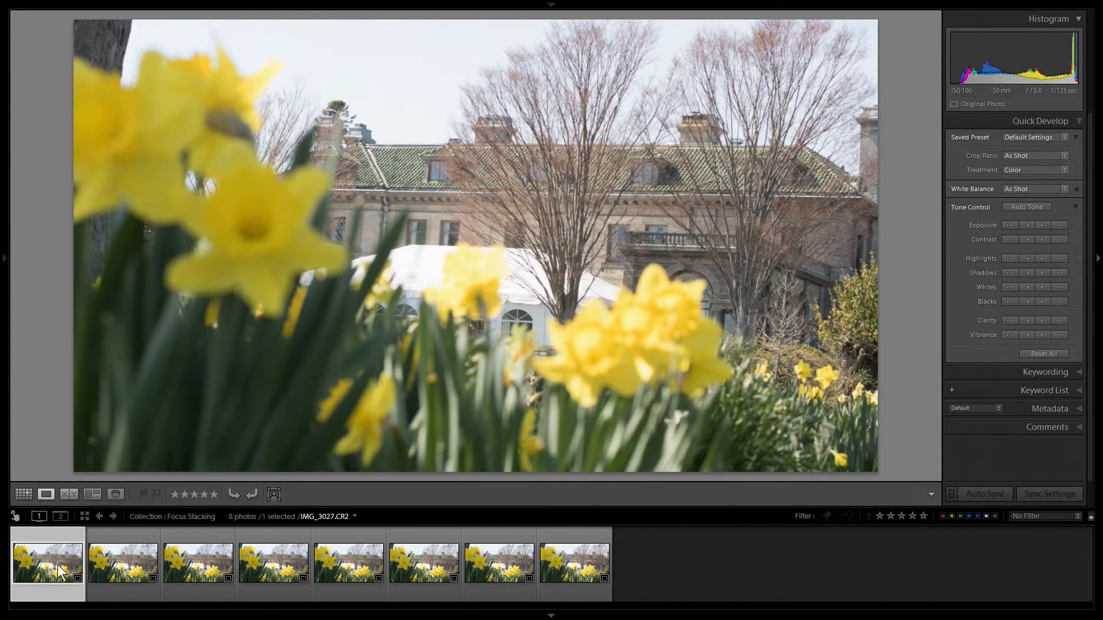
{"action": "left_click", "coordinate": [566, 543]}
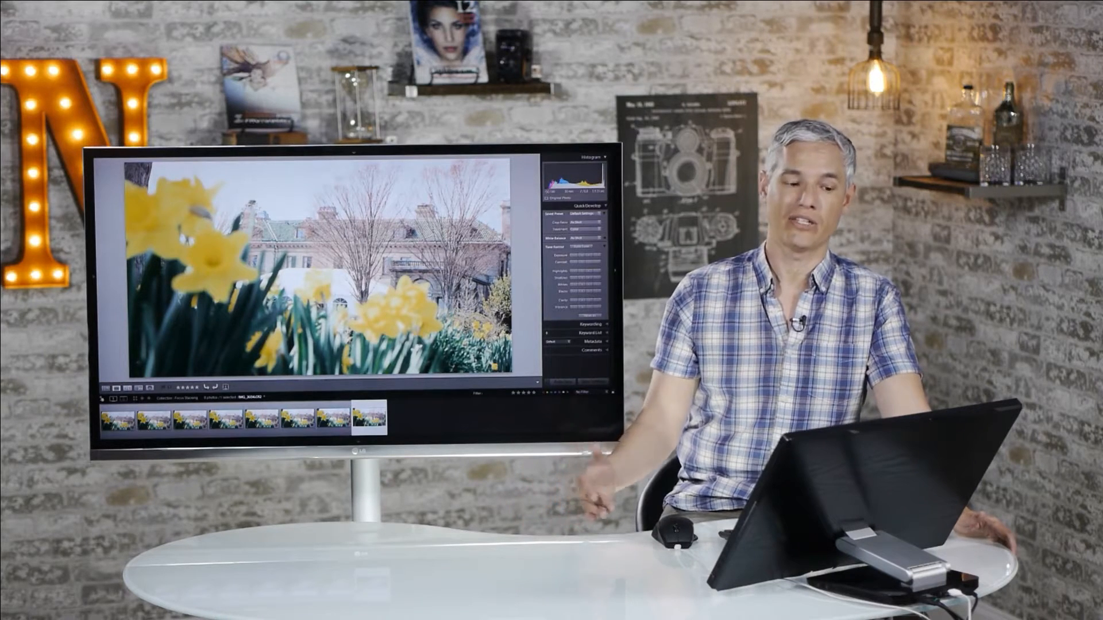
Flip back and forth through the daffodil focus series to examine which areas are sharp in each shot.
{"action": "key", "text": "Left"}
{"action": "key", "text": "Left"}
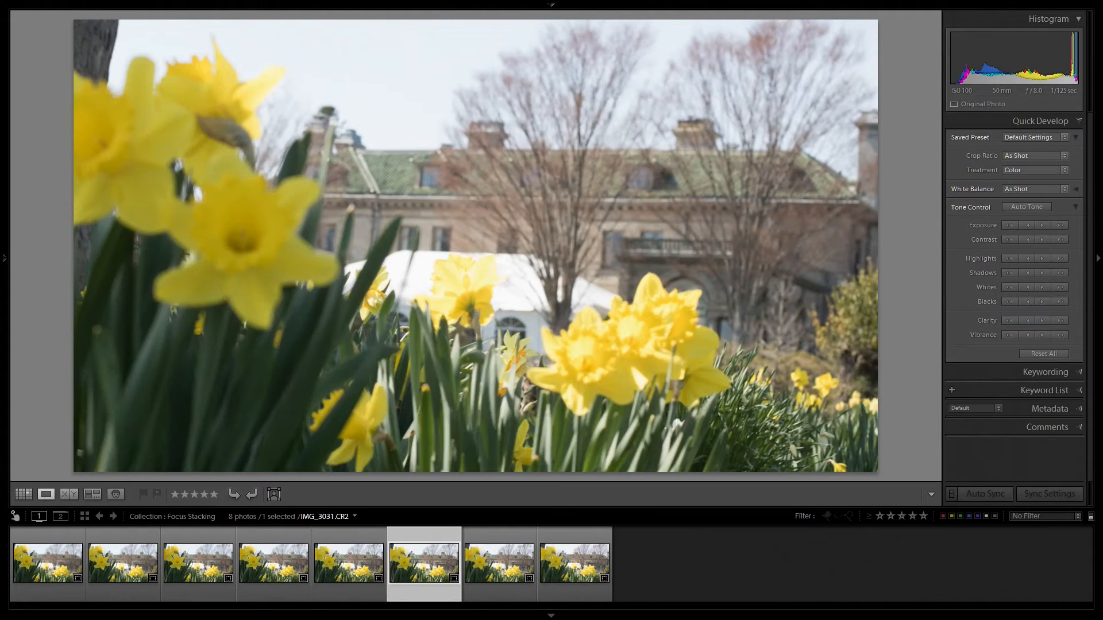
{"action": "key", "text": "Left"}
{"action": "key", "text": "Left"}
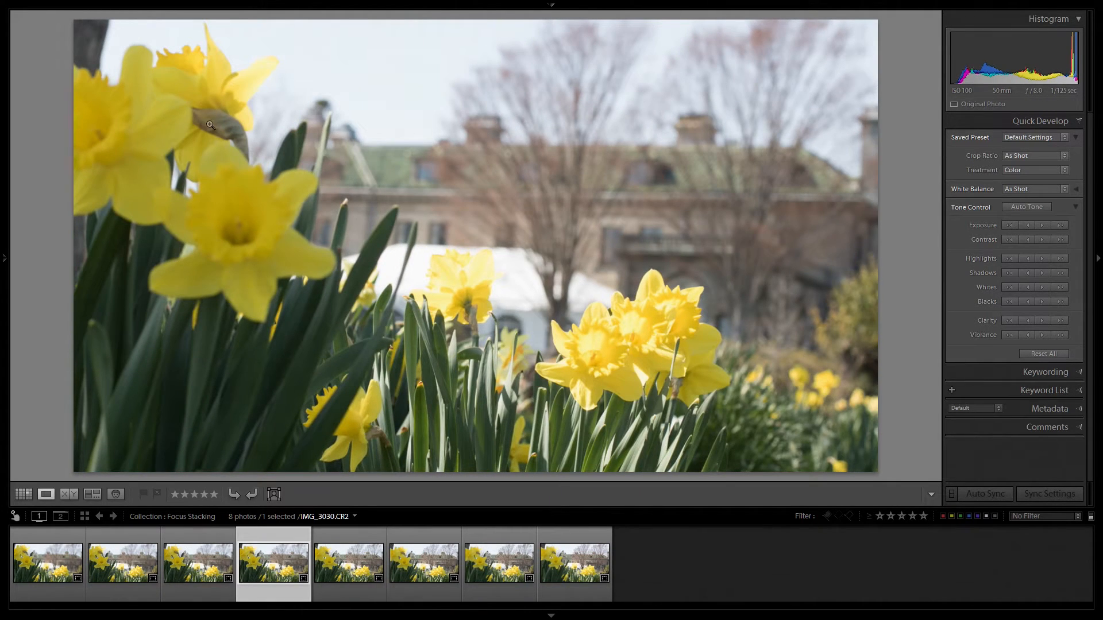
{"action": "key", "text": "Right"}
{"action": "key", "text": "Right"}
{"action": "key", "text": "Right"}
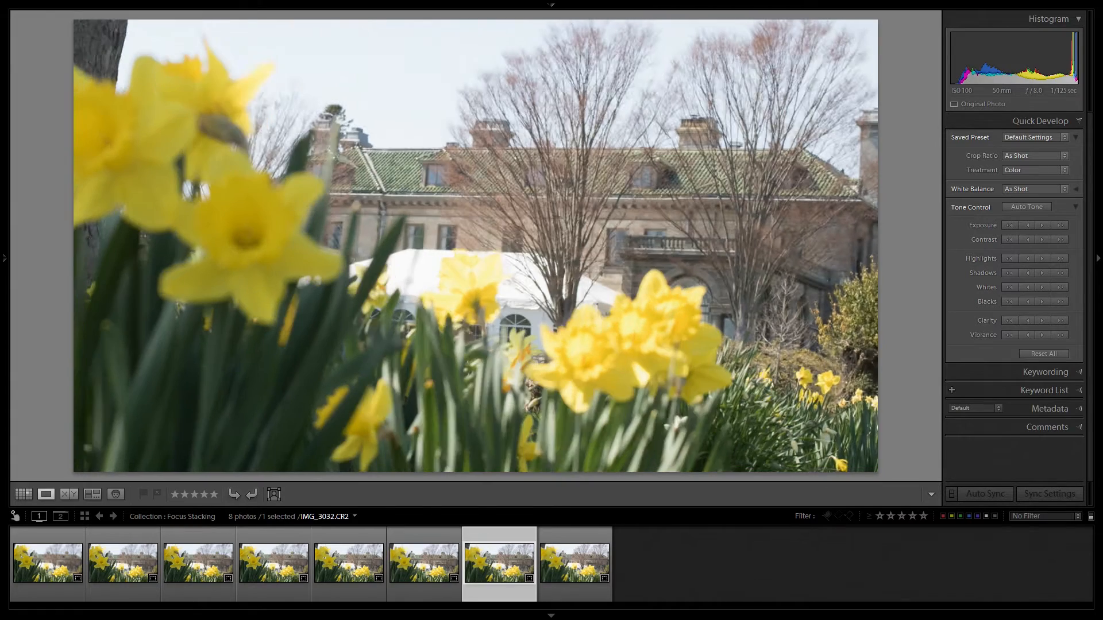
{"action": "key", "text": "Left"}
{"action": "key", "text": "Left"}
{"action": "key", "text": "Left"}
{"action": "key", "text": "Left"}
{"action": "key", "text": "Left"}
{"action": "key", "text": "Left"}
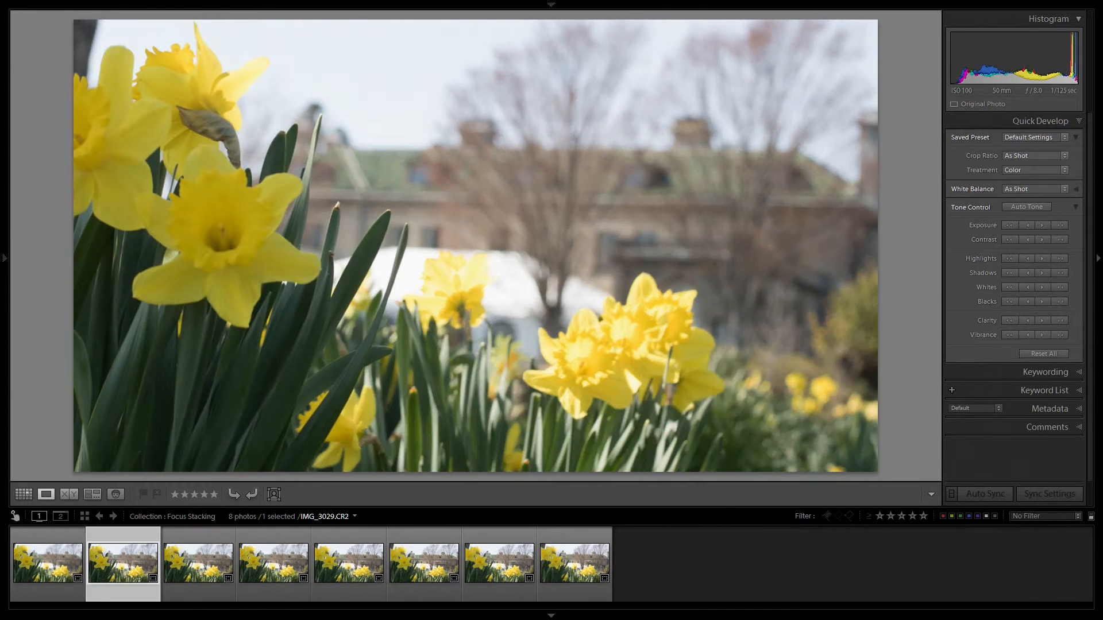
{"action": "key", "text": "Right"}
{"action": "key", "text": "Right"}
{"action": "key", "text": "Right"}
{"action": "key", "text": "Right"}
{"action": "key", "text": "Right"}
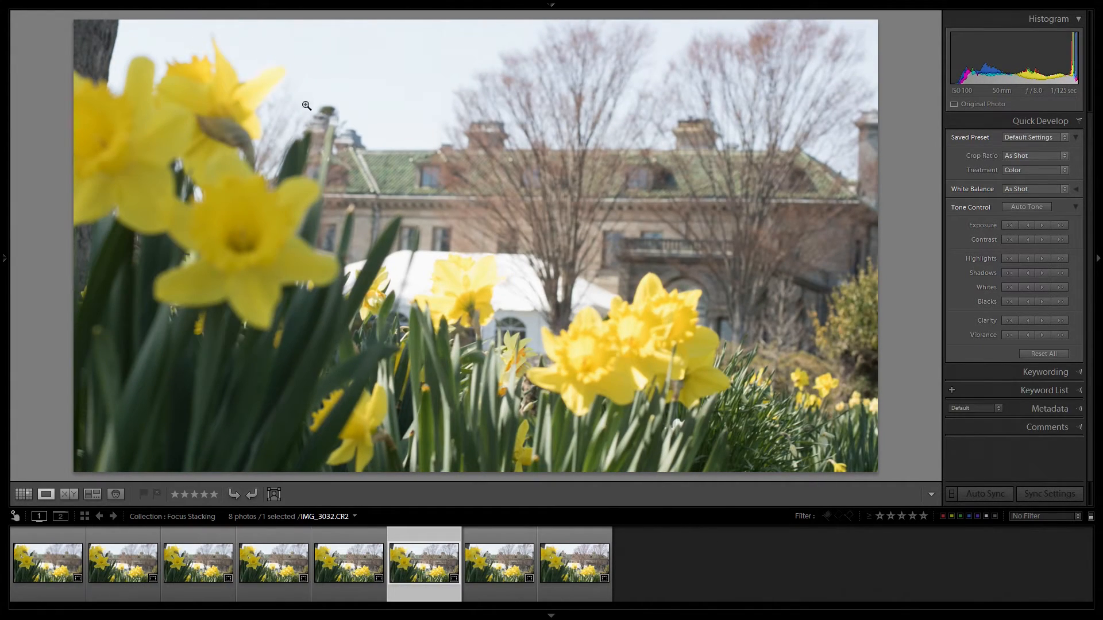
{"action": "key", "text": "Left"}
{"action": "key", "text": "Left"}
{"action": "key", "text": "Left"}
{"action": "key", "text": "Left"}
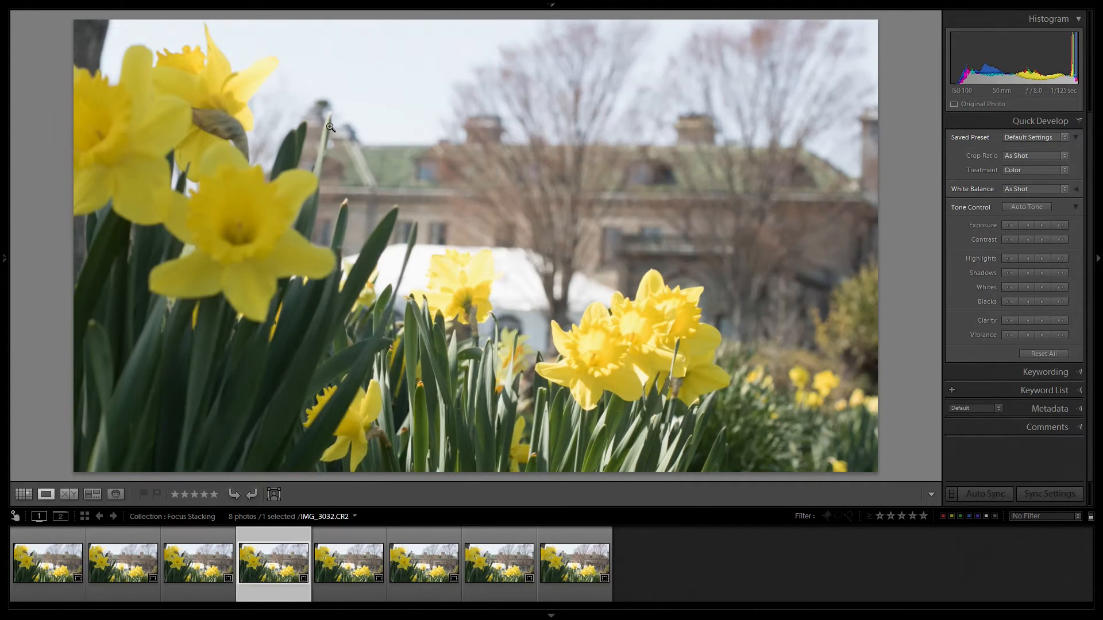
{"action": "key", "text": "Right"}
{"action": "key", "text": "Right"}
{"action": "key", "text": "Right"}
{"action": "key", "text": "Right"}
{"action": "key", "text": "Right"}
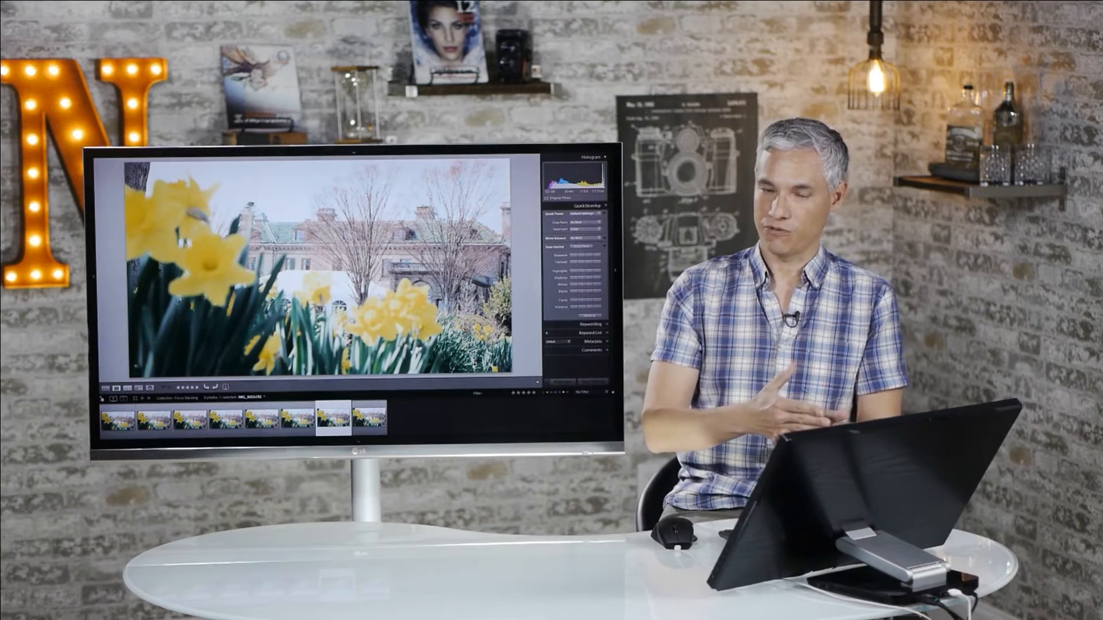
{"action": "key", "text": "Right"}
{"action": "key", "text": "Left"}
{"action": "key", "text": "Left"}
{"action": "key", "text": "Left"}
{"action": "key", "text": "Left"}
{"action": "key", "text": "Left"}
{"action": "key", "text": "Left"}
{"action": "key", "text": "Left"}
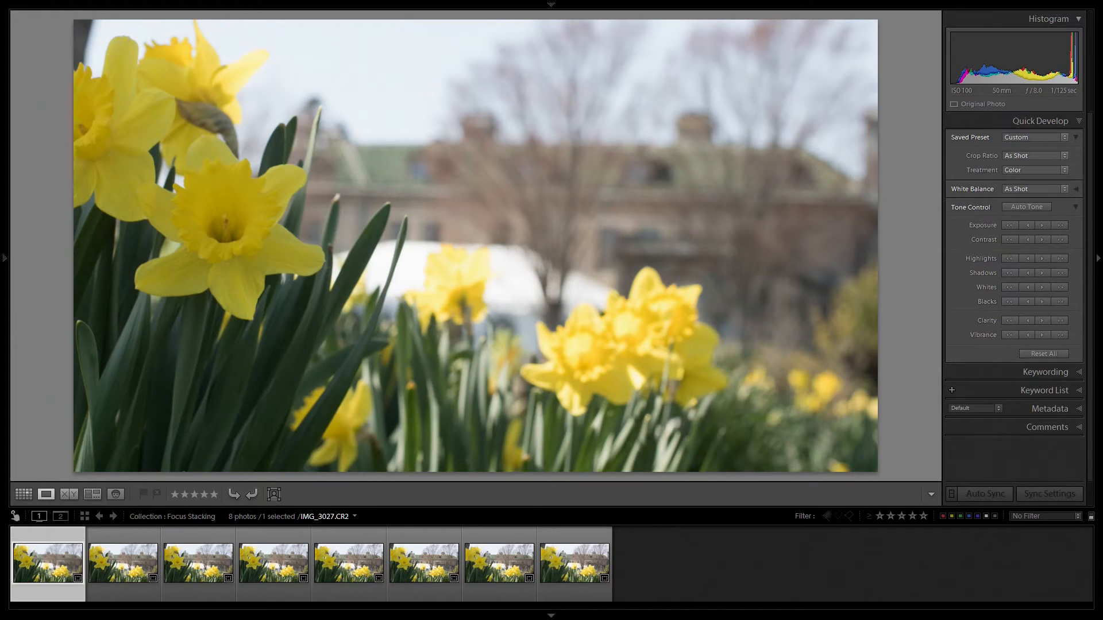
{"action": "key", "text": "Right"}
{"action": "key", "text": "Right"}
{"action": "key", "text": "Right"}
{"action": "key", "text": "Right"}
{"action": "key", "text": "Right"}
{"action": "key", "text": "Right"}
{"action": "key", "text": "Right"}
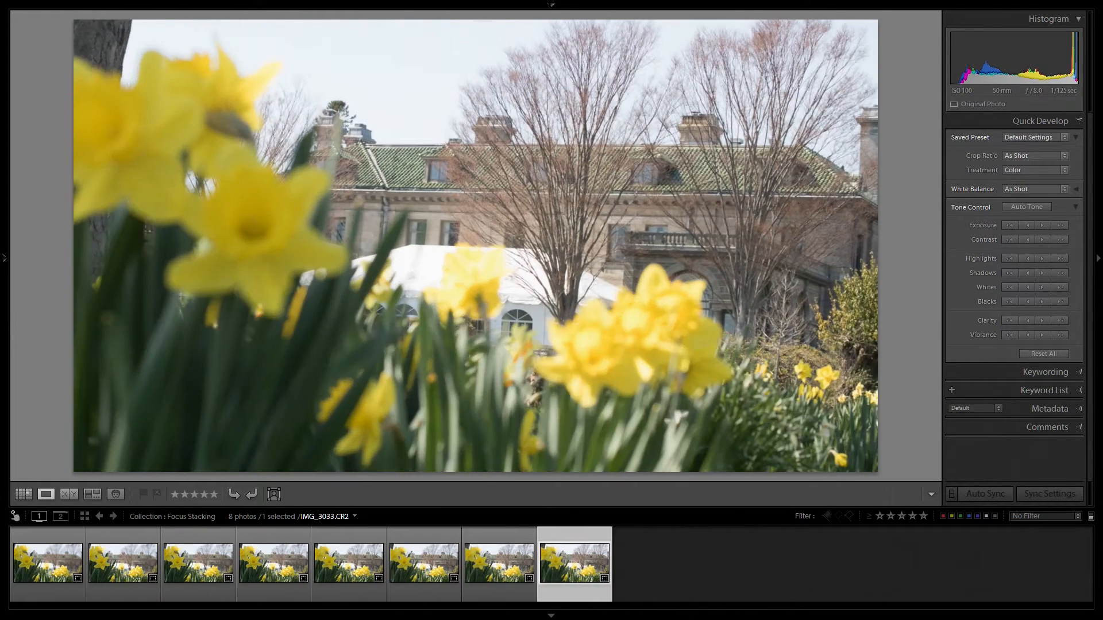
{"action": "key", "text": "Left"}
{"action": "key", "text": "Left"}
{"action": "key", "text": "Left"}
{"action": "key", "text": "Left"}
{"action": "key", "text": "Left"}
{"action": "key", "text": "Left"}
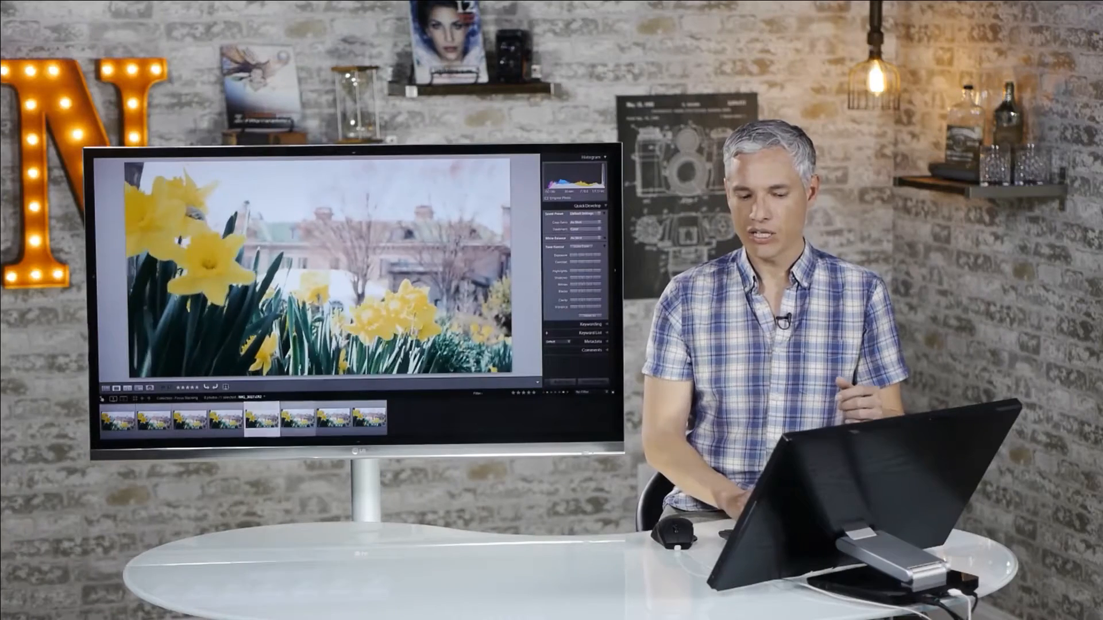
{"action": "key", "text": "Right"}
{"action": "key", "text": "Right"}
{"action": "key", "text": "Right"}
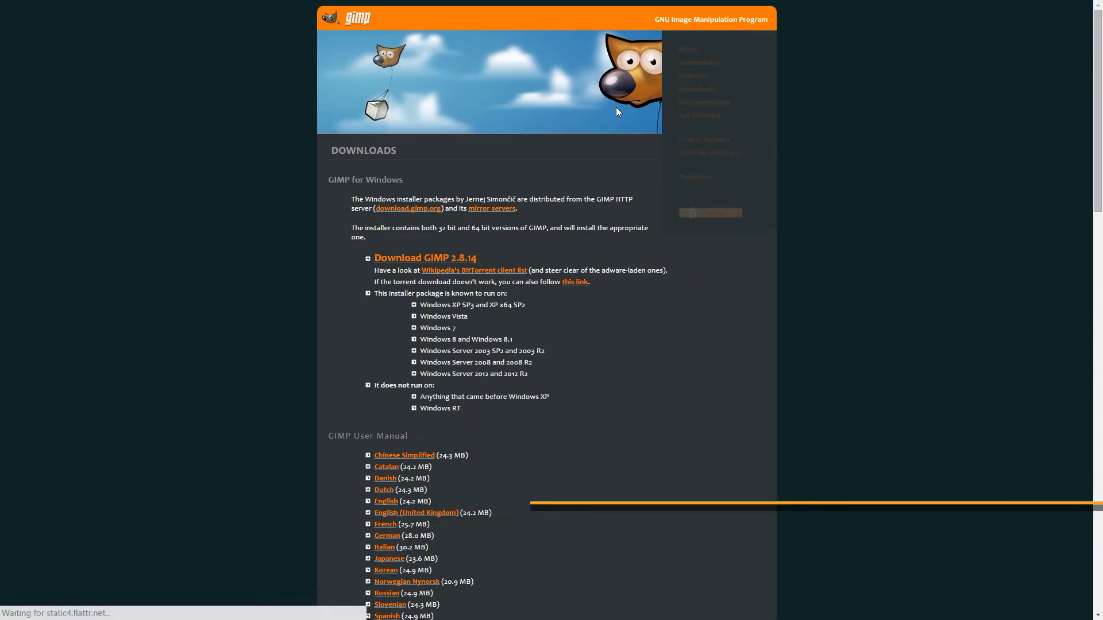
Download the GIMP 2.8.14 installer for Windows from the GIMP website's downloads page.
{"action": "scroll", "coordinate": [617, 115], "scroll_direction": "down", "scroll_amount": 1}
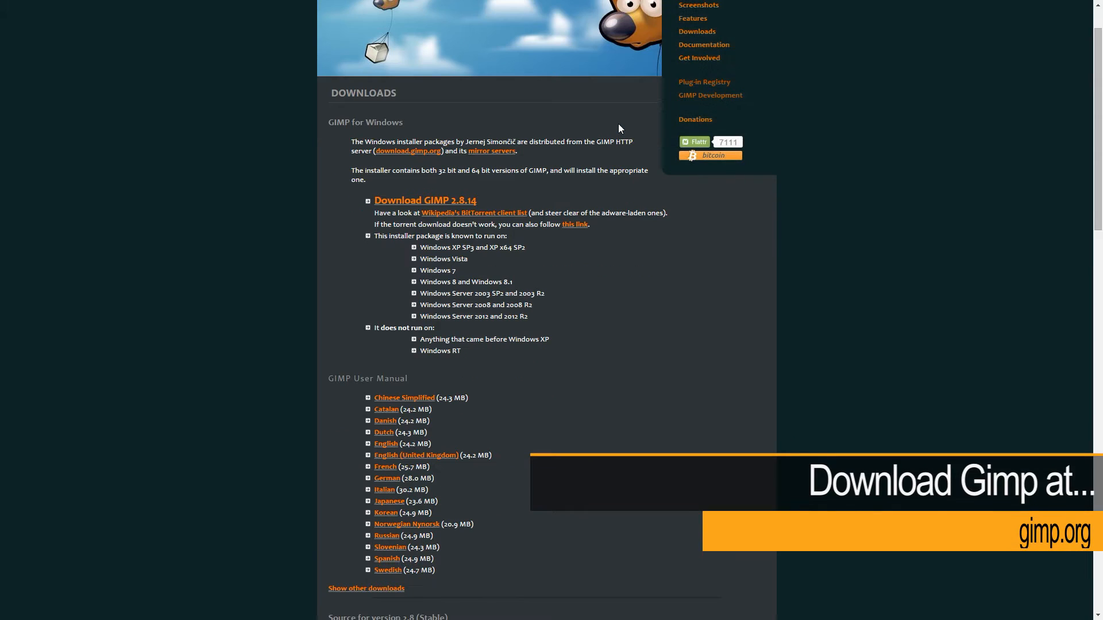
{"action": "left_click", "coordinate": [443, 204]}
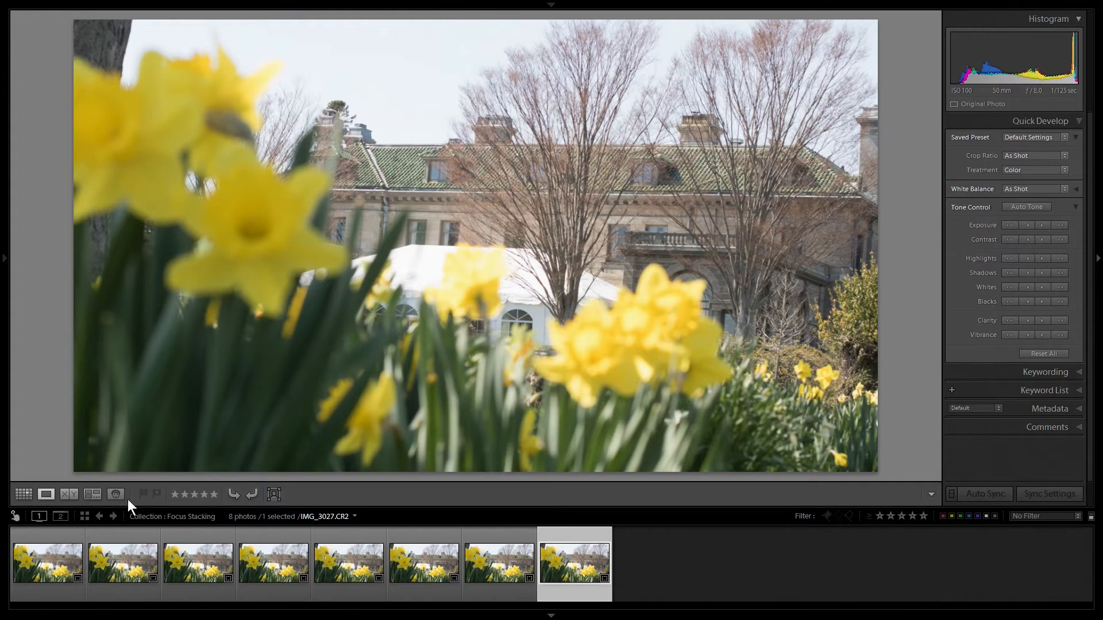
Select all eight daffodil photos in Lightroom, lower their exposure and brighten their shadows.
{"action": "left_click", "coordinate": [51, 533], "text": "shift"}
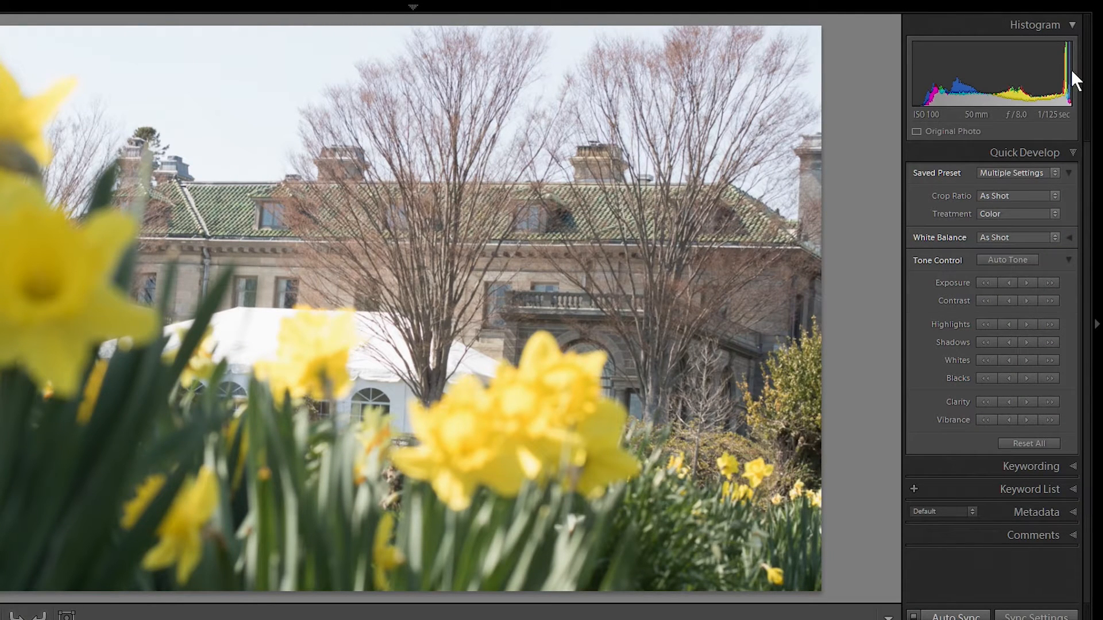
{"action": "left_click", "coordinate": [987, 280]}
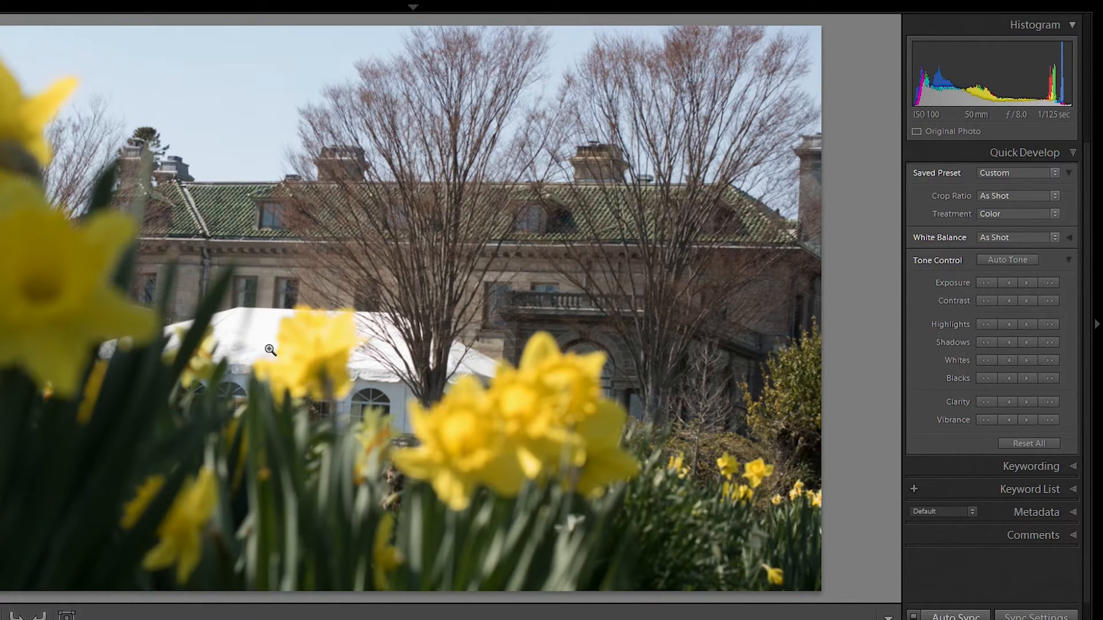
{"action": "left_click", "coordinate": [1053, 343]}
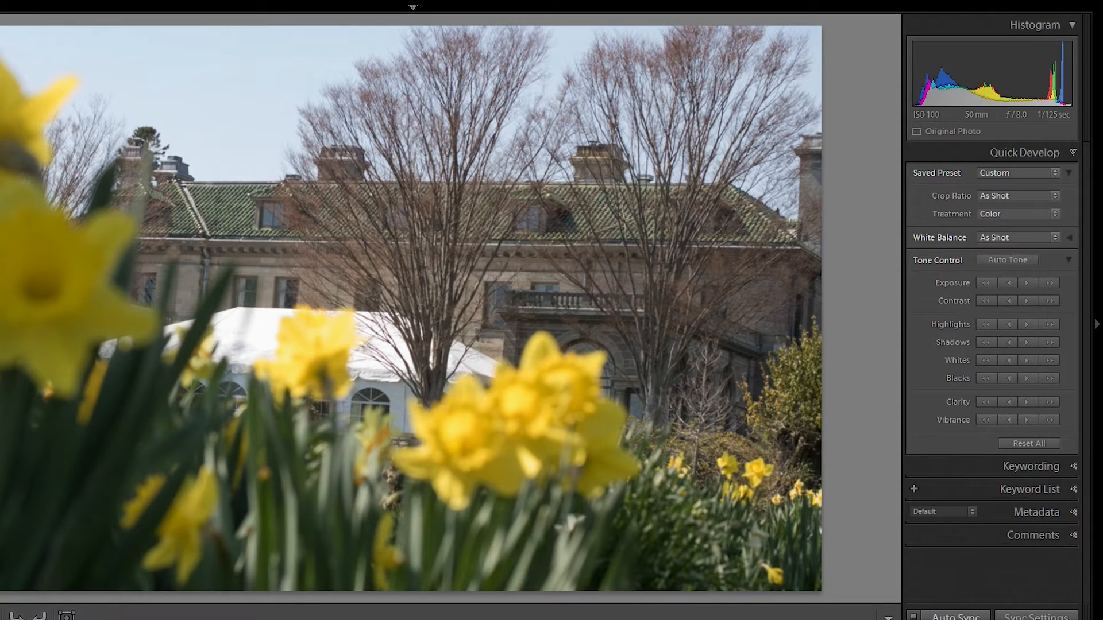
Show the eight selected photos as a grid and open them together as layers in a single Photoshop document.
{"action": "key", "text": "g"}
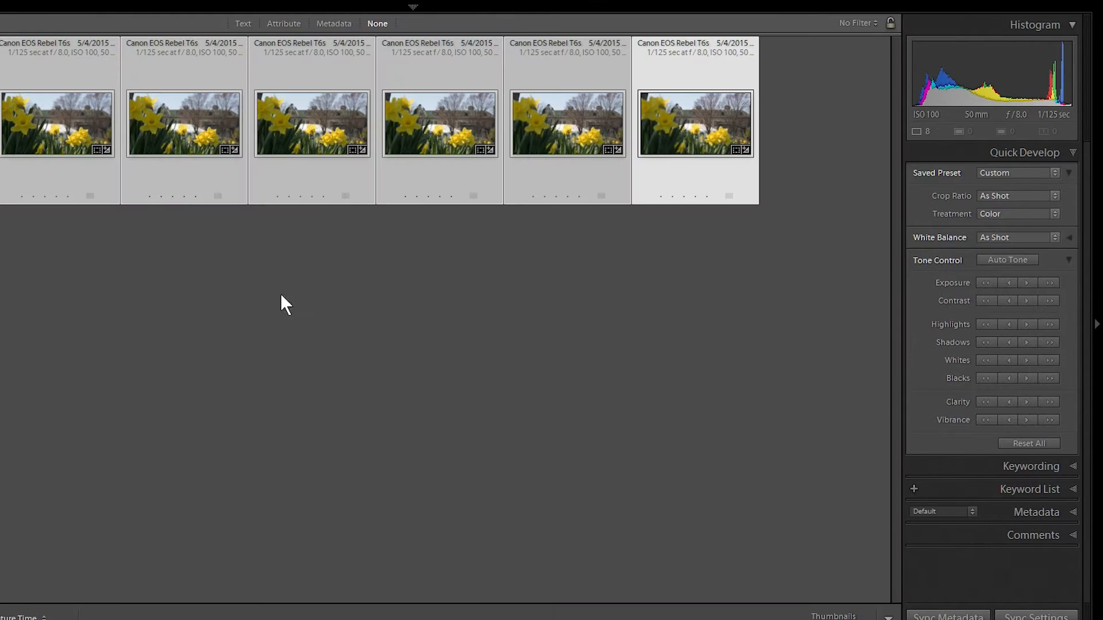
{"action": "right_click", "coordinate": [317, 112]}
{"action": "mouse_move", "coordinate": [382, 251]}
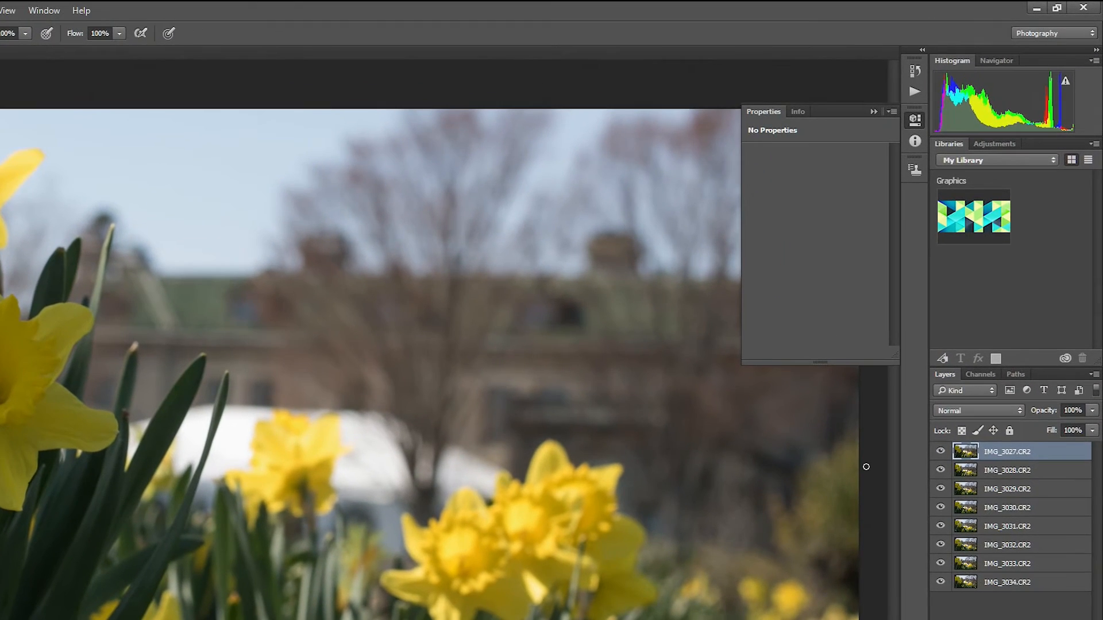
Hide the layers one by one from IMG_3027.CR2 down to IMG_3034.CR2 to inspect each shot's focus.
{"action": "left_click", "coordinate": [941, 453]}
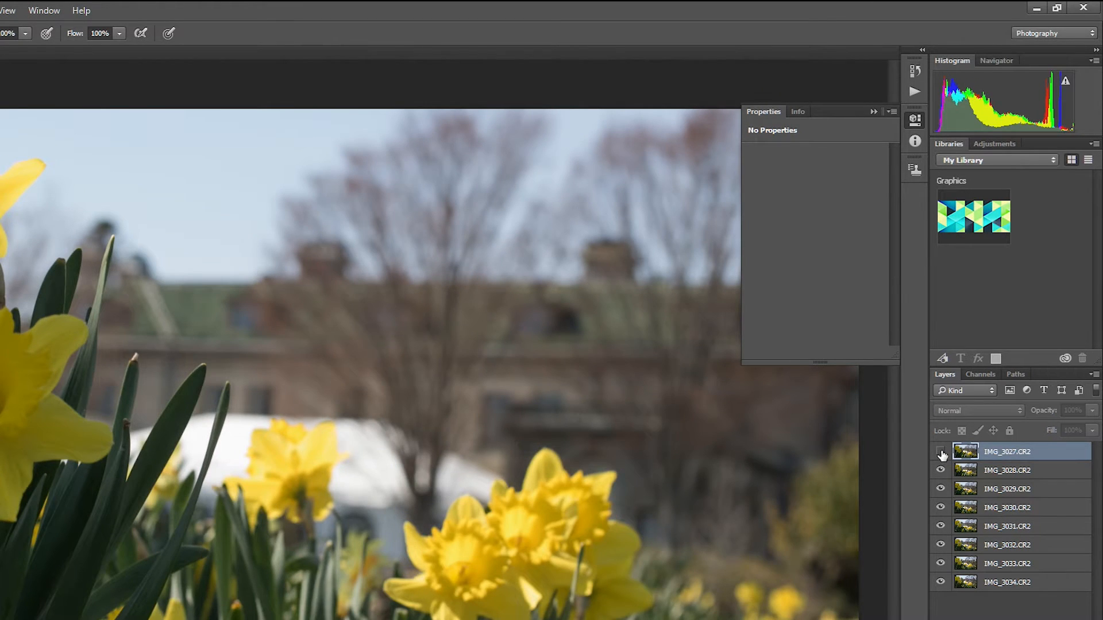
{"action": "left_click", "coordinate": [941, 453]}
{"action": "left_click", "coordinate": [941, 455]}
{"action": "left_click", "coordinate": [941, 471]}
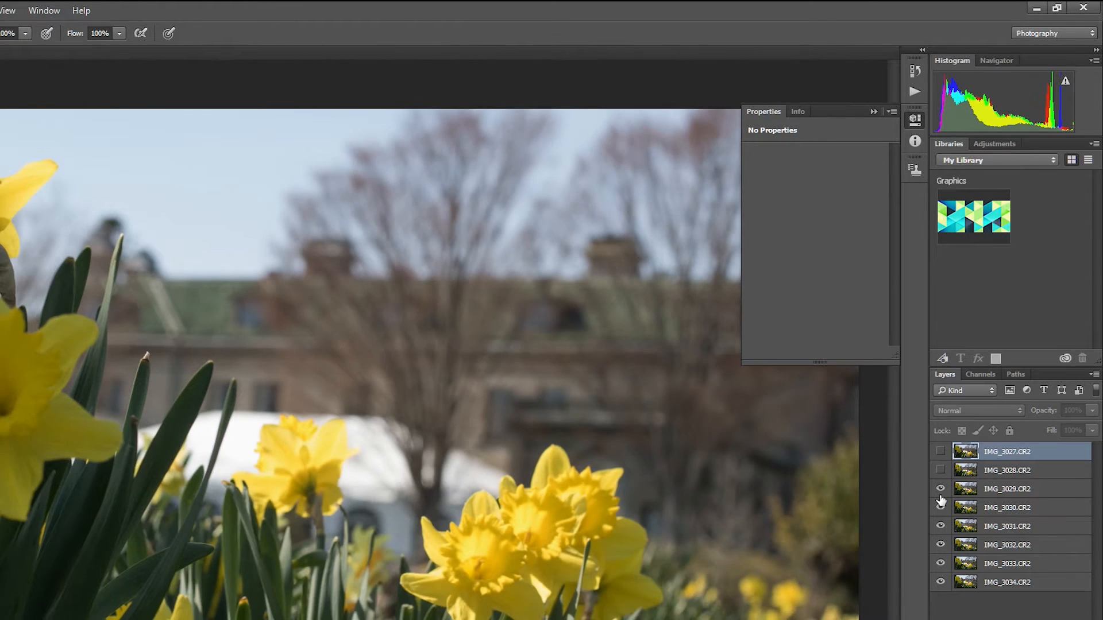
{"action": "left_click", "coordinate": [940, 489]}
{"action": "left_click", "coordinate": [941, 507]}
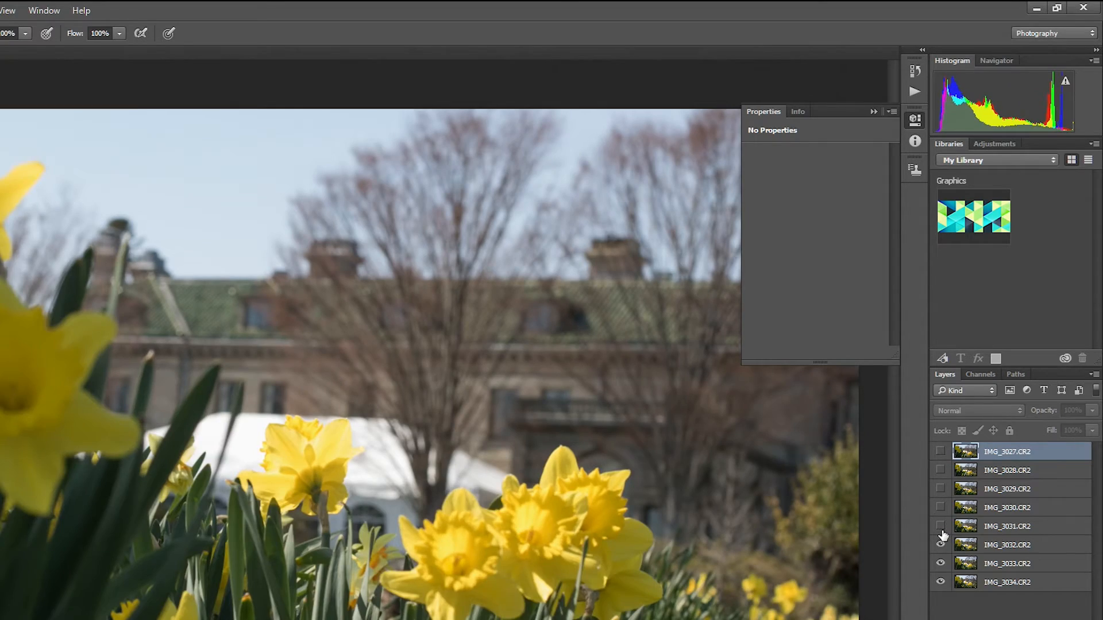
{"action": "left_click", "coordinate": [941, 545]}
{"action": "left_click", "coordinate": [941, 564]}
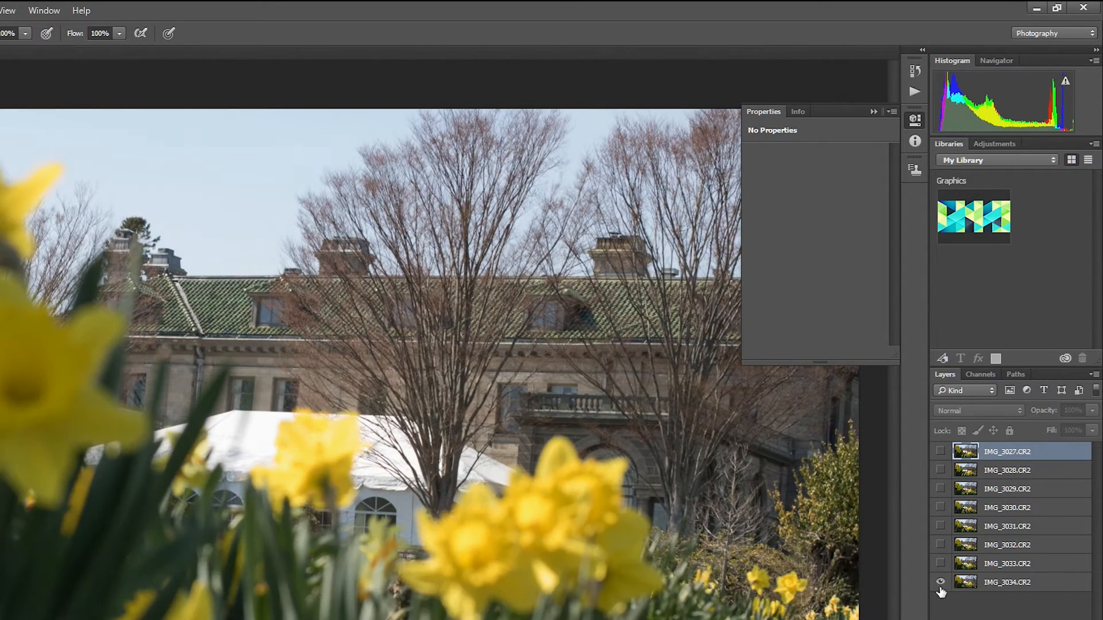
{"action": "left_click", "coordinate": [940, 582]}
Show the layers again one by one from IMG_3034.CR2 up to IMG_3027.CR2.
{"action": "left_click", "coordinate": [940, 582]}
{"action": "left_click", "coordinate": [941, 564]}
{"action": "left_click", "coordinate": [941, 544]}
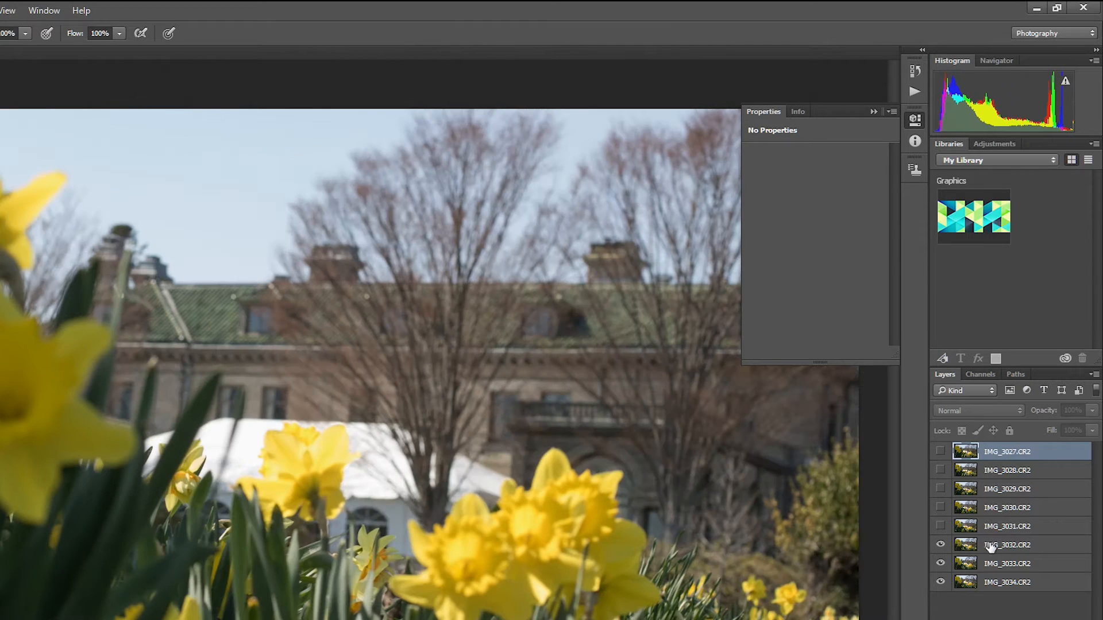
{"action": "left_click", "coordinate": [942, 526]}
{"action": "left_click", "coordinate": [941, 507]}
{"action": "left_click", "coordinate": [942, 489]}
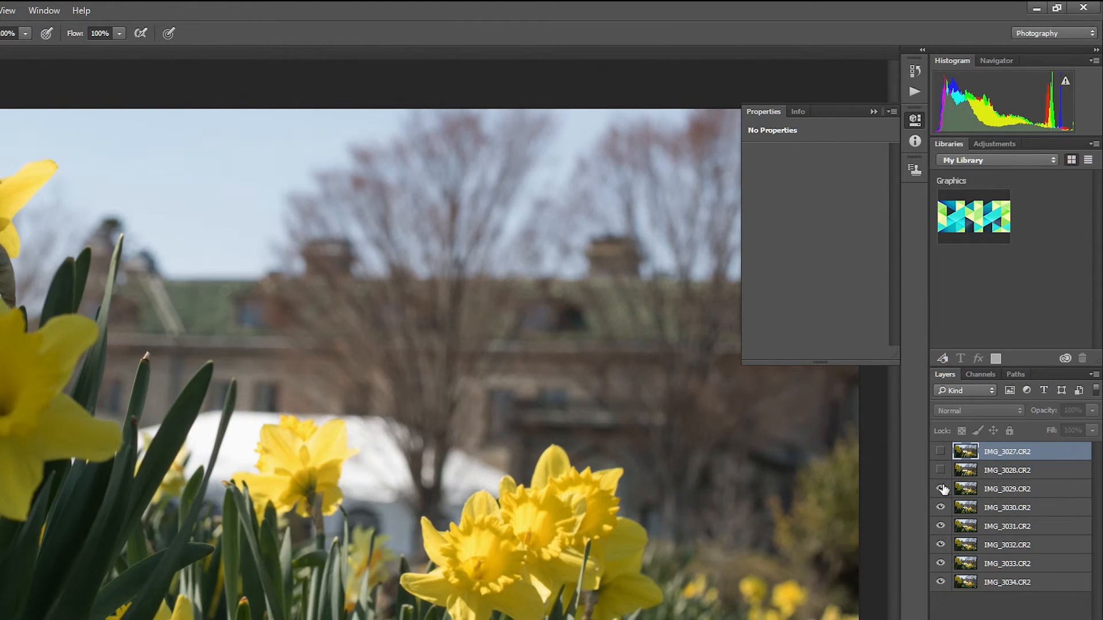
{"action": "left_click", "coordinate": [941, 470]}
{"action": "left_click", "coordinate": [940, 452]}
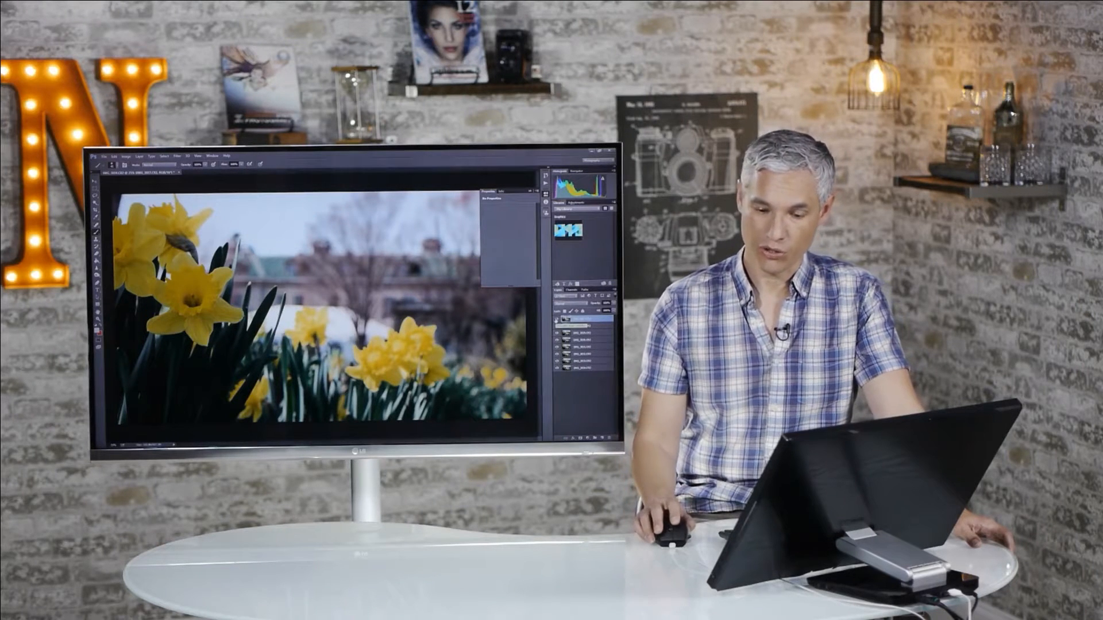
Hide every layer except IMG_3027.CR2.
{"action": "left_click_drag", "start_coordinate": [557, 320], "coordinate": [556, 349]}
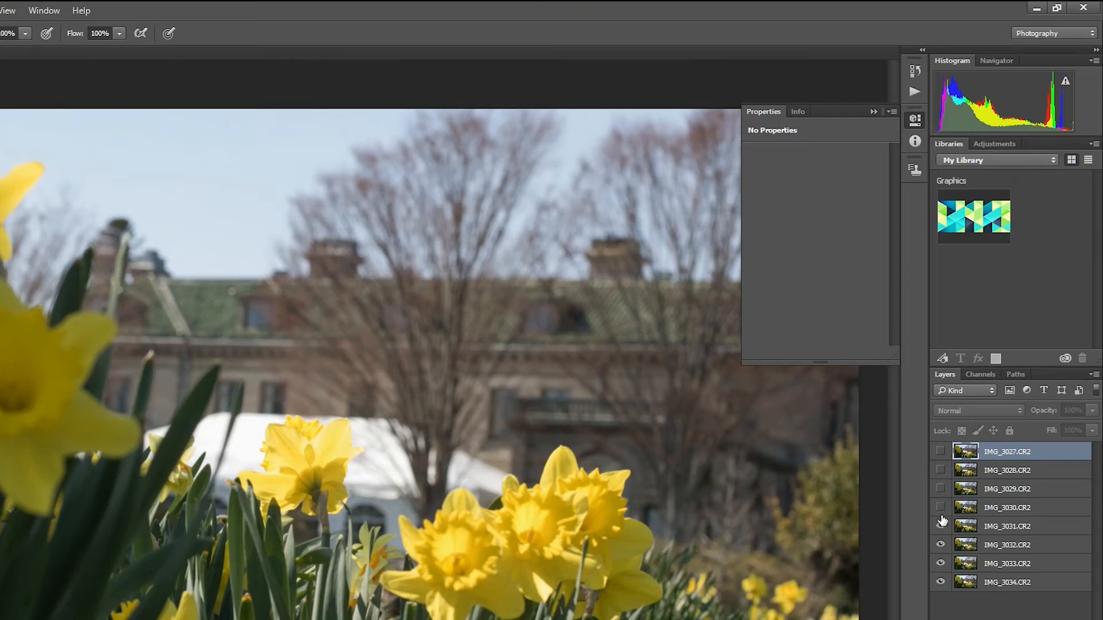
{"action": "left_click_drag", "start_coordinate": [557, 346], "coordinate": [557, 368]}
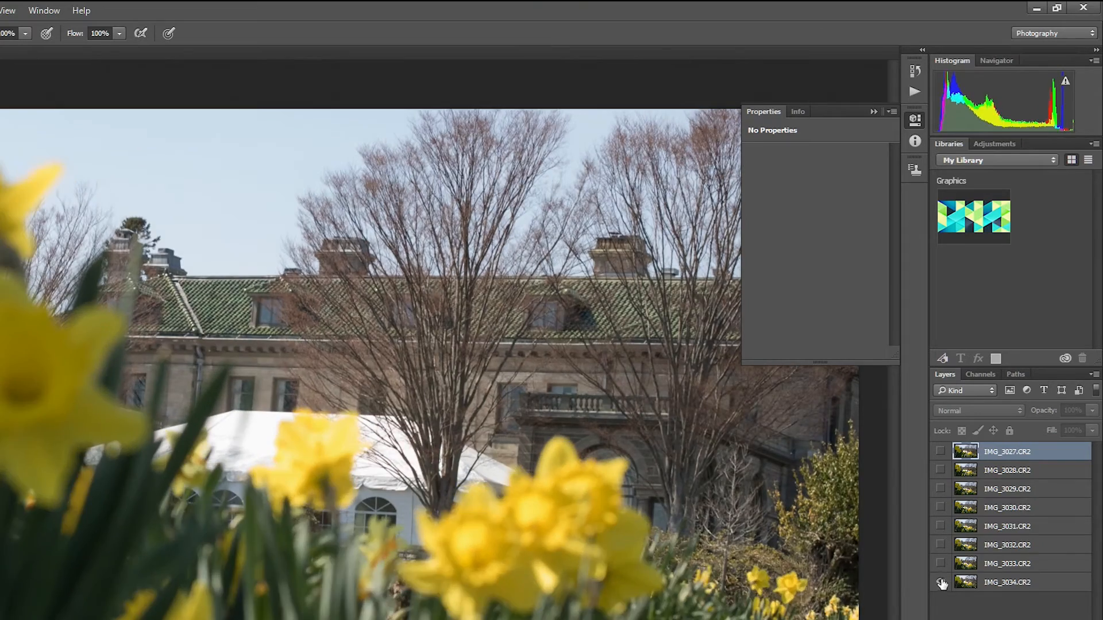
{"action": "left_click_drag", "start_coordinate": [942, 582], "coordinate": [942, 584]}
{"action": "left_click", "coordinate": [940, 451]}
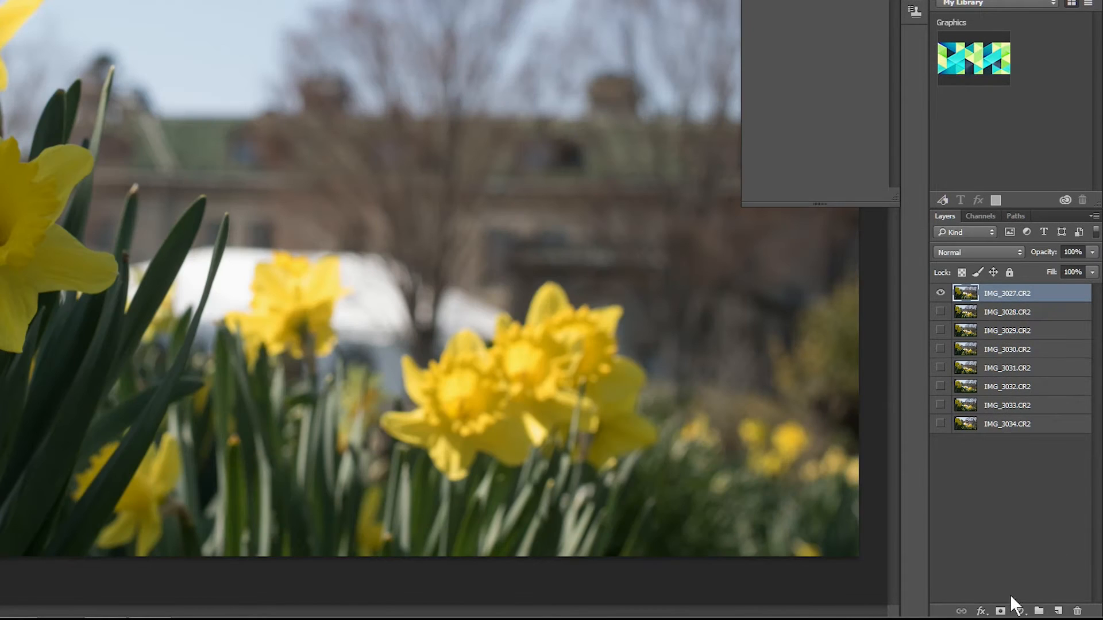
Add a white layer mask to the IMG_3027.CR2 layer and activate the Brush tool for painting on it.
{"action": "left_click", "coordinate": [1000, 612]}
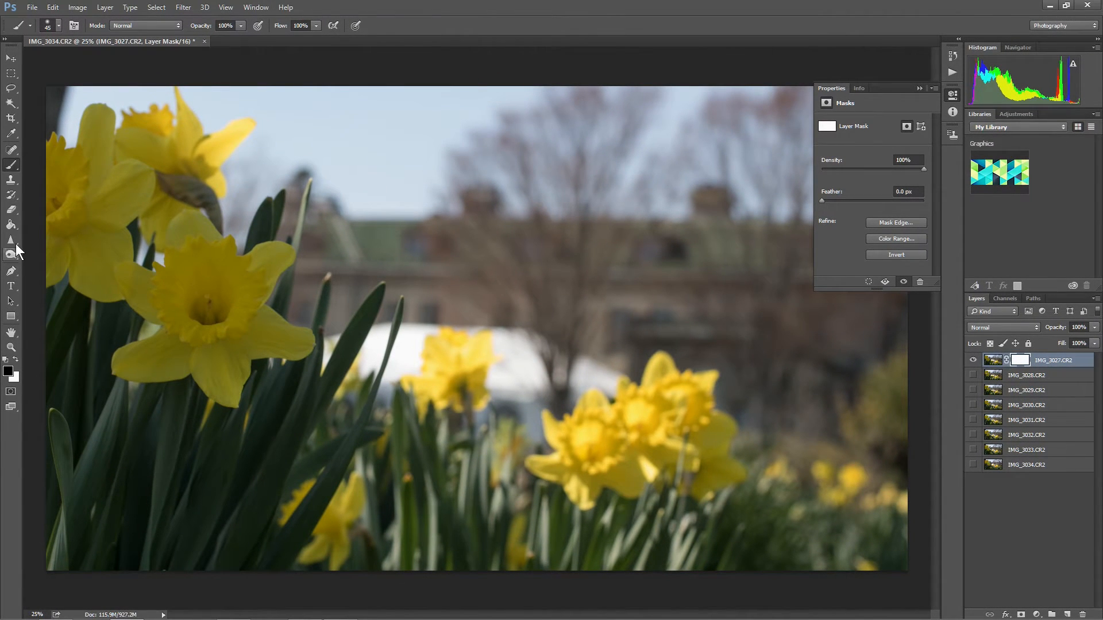
{"action": "right_click", "coordinate": [14, 168]}
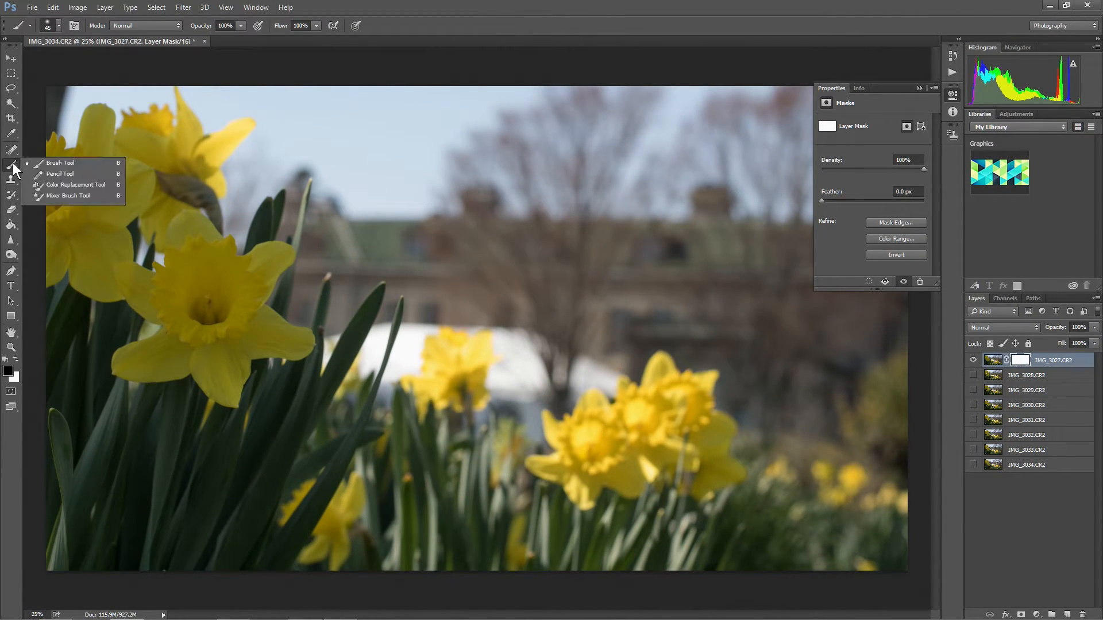
{"action": "left_click", "coordinate": [14, 169]}
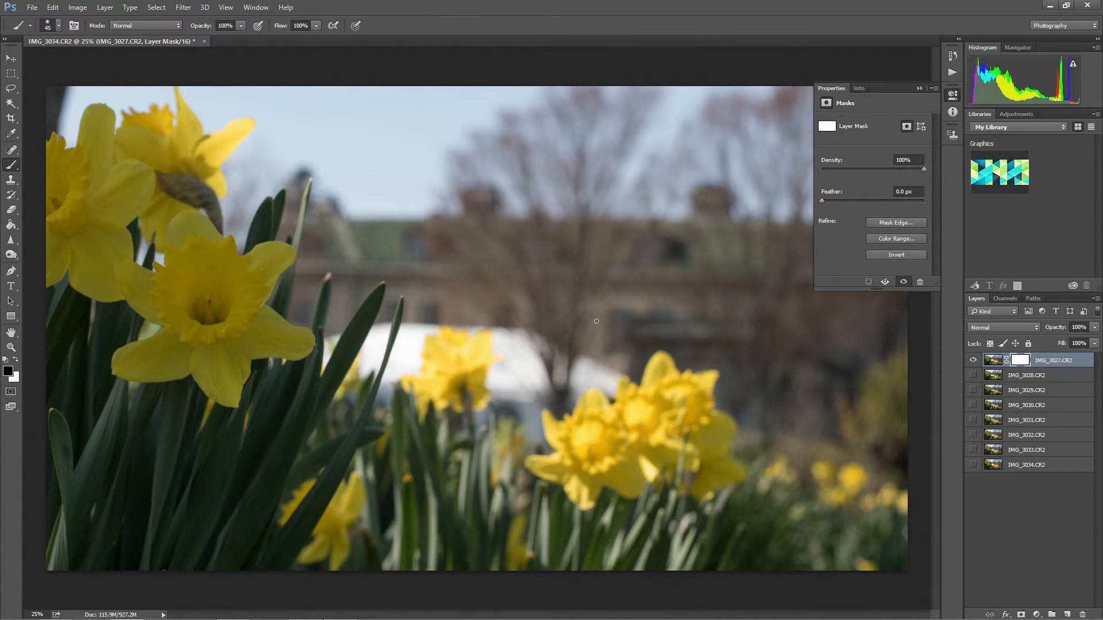
Enlarge the brush to 700 px and paint black on the IMG_3027.CR2 mask over the blurred building, trees and sky.
{"action": "key", "text": "bracketright"}
{"action": "key", "text": "bracketright"}
{"action": "key", "text": "bracketright"}
{"action": "key", "text": "bracketright"}
{"action": "key", "text": "bracketright"}
{"action": "key", "text": "bracketright"}
{"action": "key", "text": "bracketright"}
{"action": "mouse_move", "coordinate": [573, 276]}
{"action": "left_mouse_down"}
{"action": "mouse_move", "coordinate": [481, 230]}
{"action": "mouse_move", "coordinate": [584, 272]}
{"action": "mouse_move", "coordinate": [556, 246]}
{"action": "mouse_move", "coordinate": [617, 278]}
{"action": "mouse_move", "coordinate": [524, 238]}
{"action": "mouse_move", "coordinate": [472, 253]}
{"action": "left_mouse_up"}
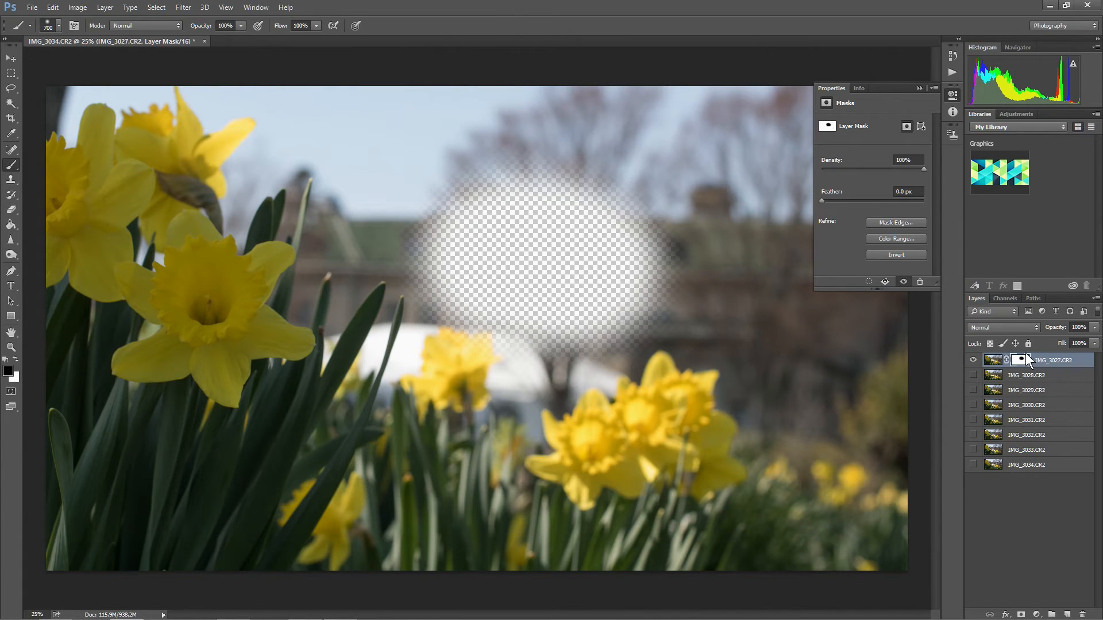
{"action": "mouse_move", "coordinate": [614, 279]}
{"action": "left_mouse_down"}
{"action": "mouse_move", "coordinate": [756, 286]}
{"action": "mouse_move", "coordinate": [646, 223]}
{"action": "mouse_move", "coordinate": [496, 282]}
{"action": "mouse_move", "coordinate": [398, 241]}
{"action": "mouse_move", "coordinate": [549, 230]}
{"action": "mouse_move", "coordinate": [705, 246]}
{"action": "mouse_move", "coordinate": [400, 187]}
{"action": "mouse_move", "coordinate": [598, 229]}
{"action": "left_mouse_up"}
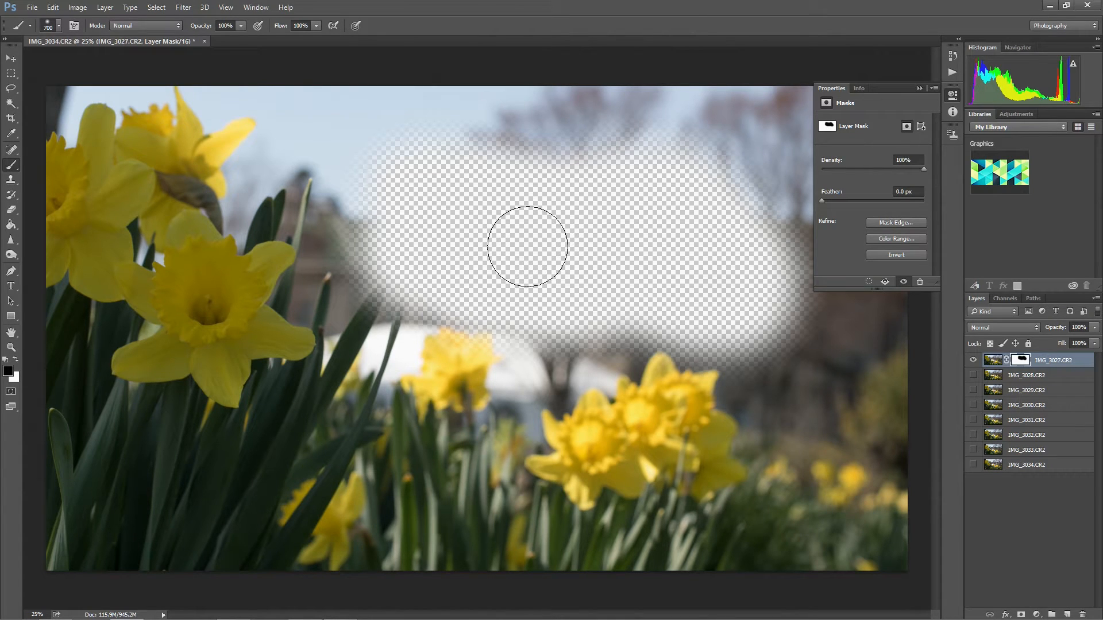
Make the layers from IMG_3028.CR2 down to IMG_3034.CR2 visible beneath the masked layer.
{"action": "left_click", "coordinate": [973, 375]}
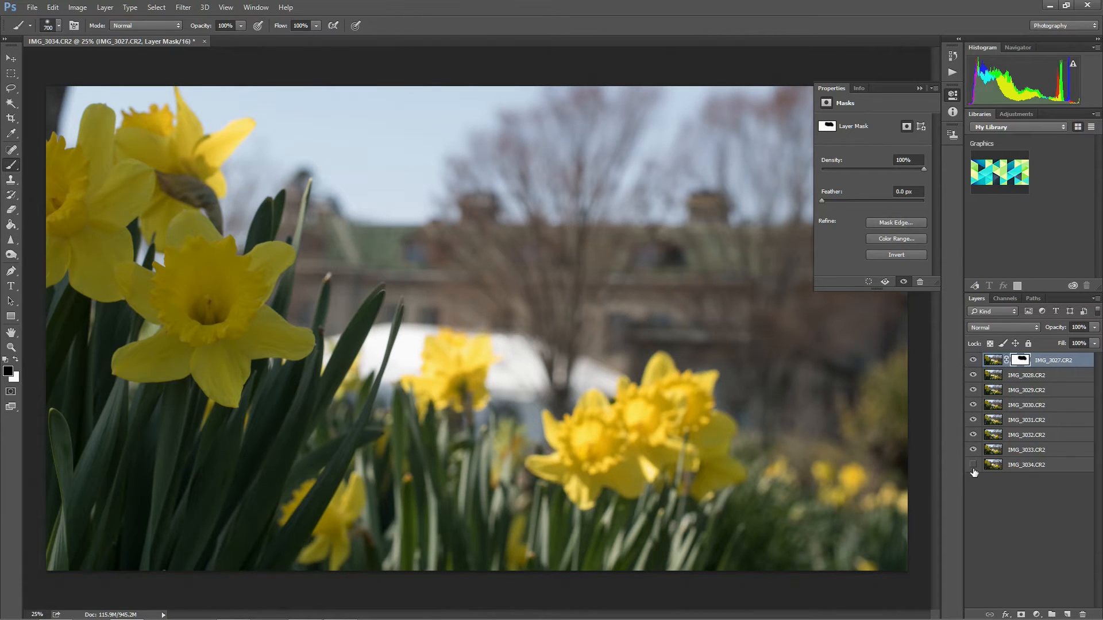
{"action": "left_click", "coordinate": [973, 376]}
{"action": "left_click", "coordinate": [973, 376]}
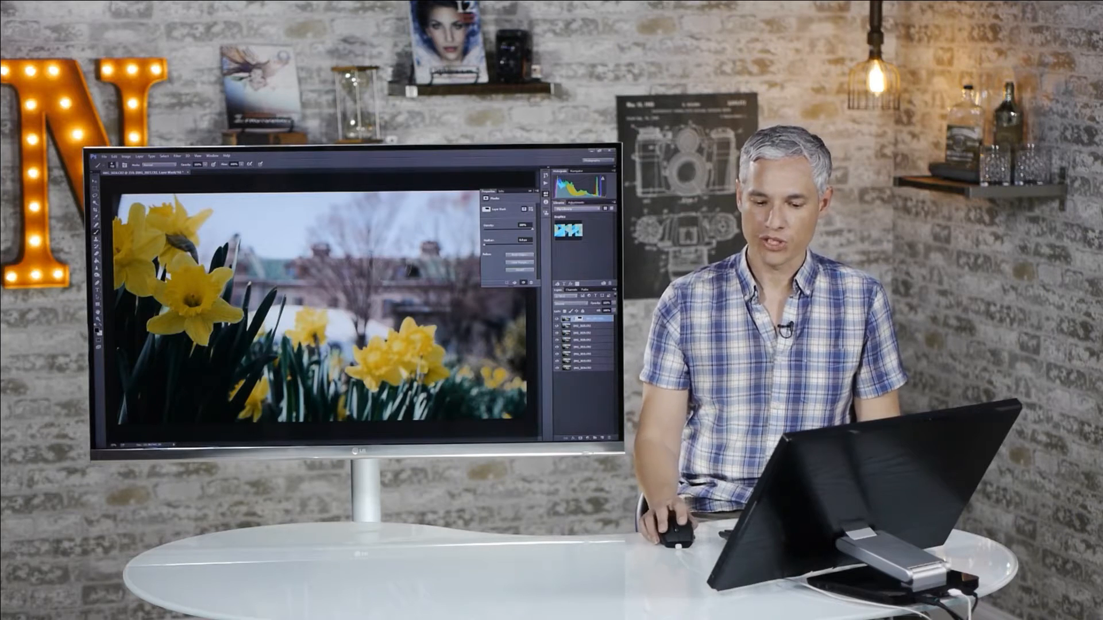
Select all eight layers and auto-align them with the Auto projection.
{"action": "left_click", "coordinate": [585, 367], "text": "shift"}
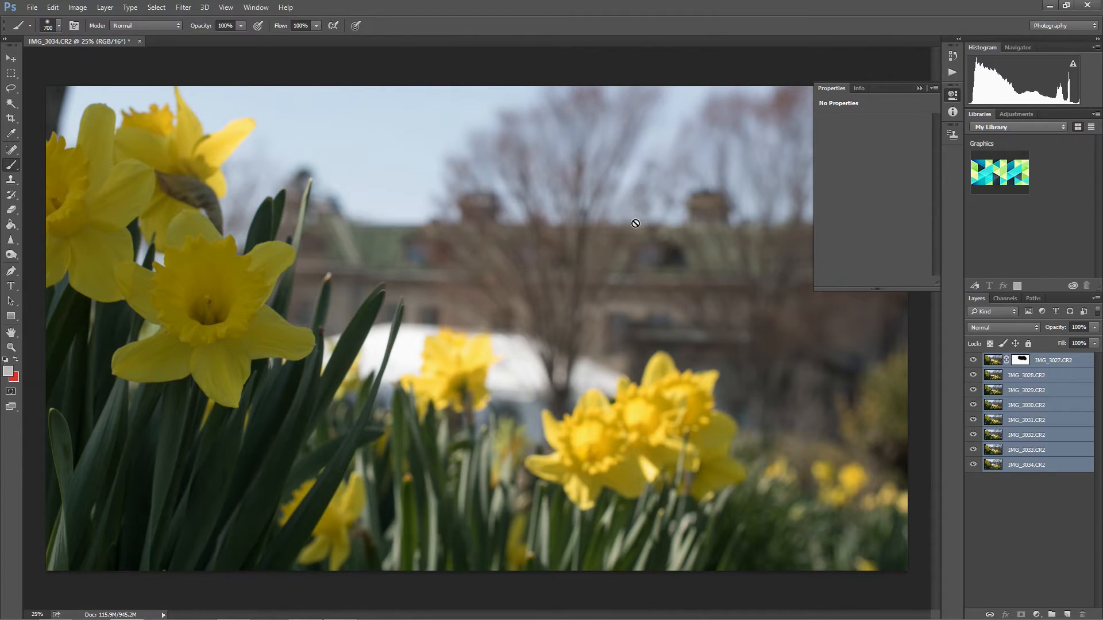
{"action": "left_click", "coordinate": [102, 9]}
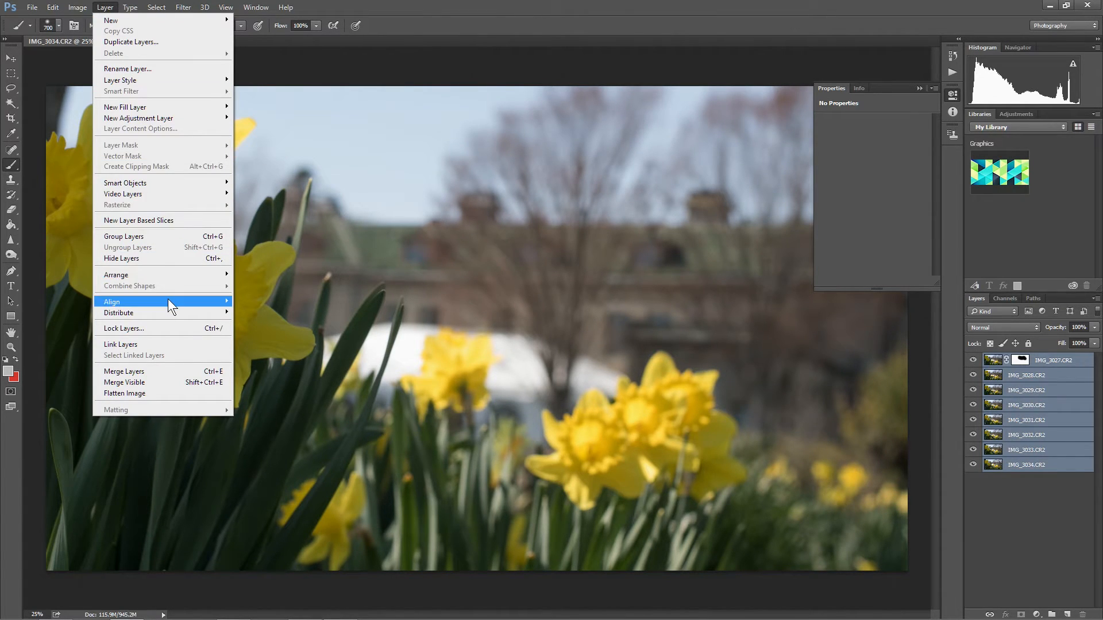
{"action": "mouse_move", "coordinate": [168, 300]}
{"action": "mouse_move", "coordinate": [52, 10]}
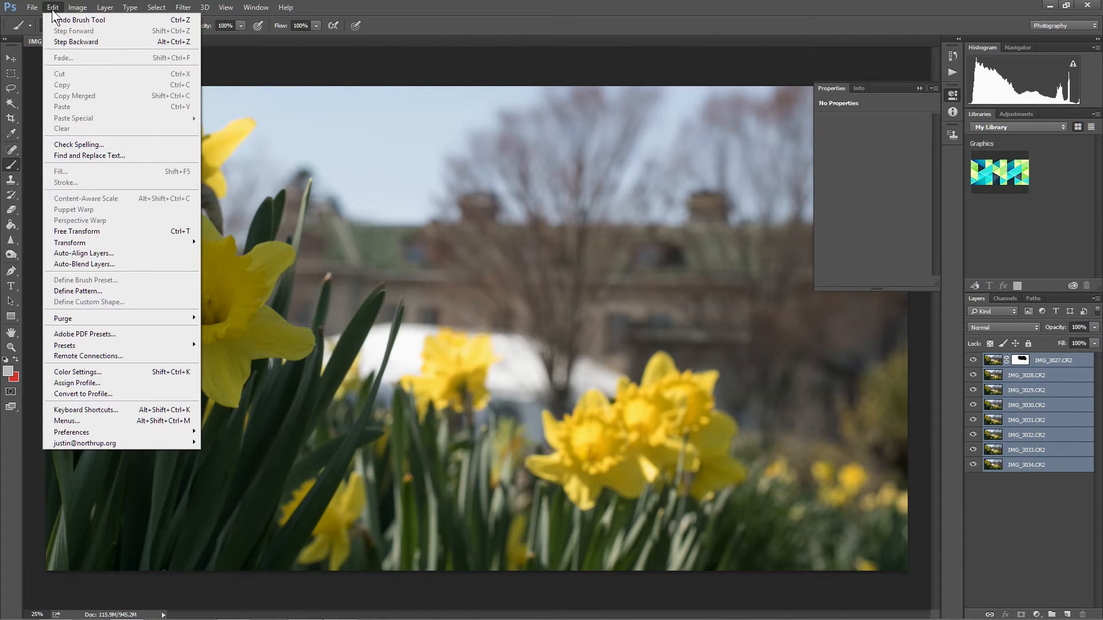
{"action": "left_click", "coordinate": [104, 253]}
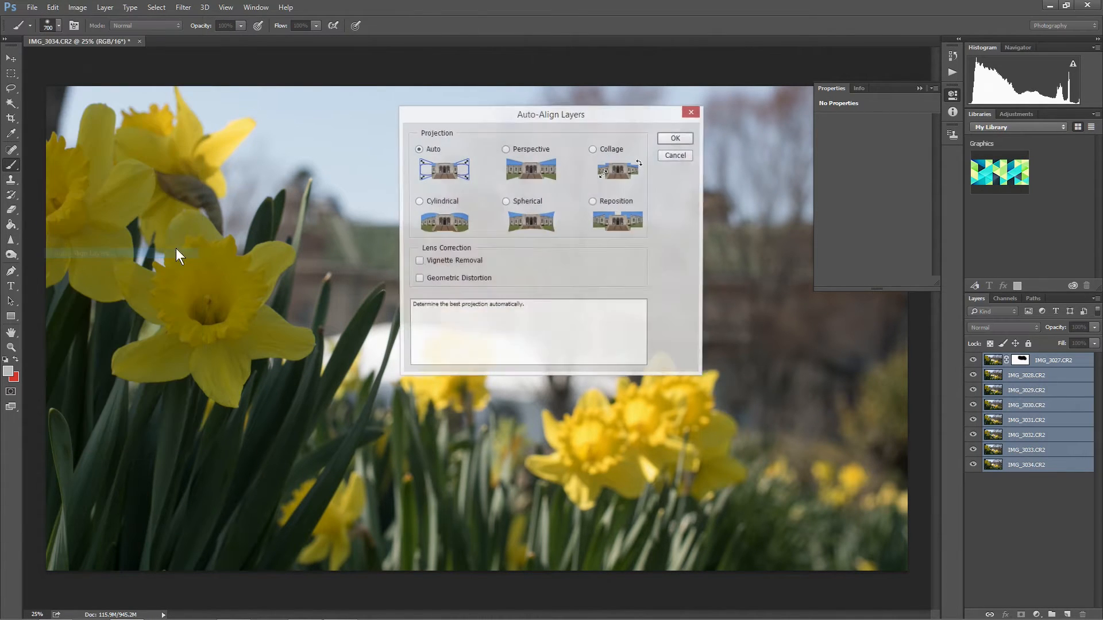
{"action": "left_click", "coordinate": [674, 138]}
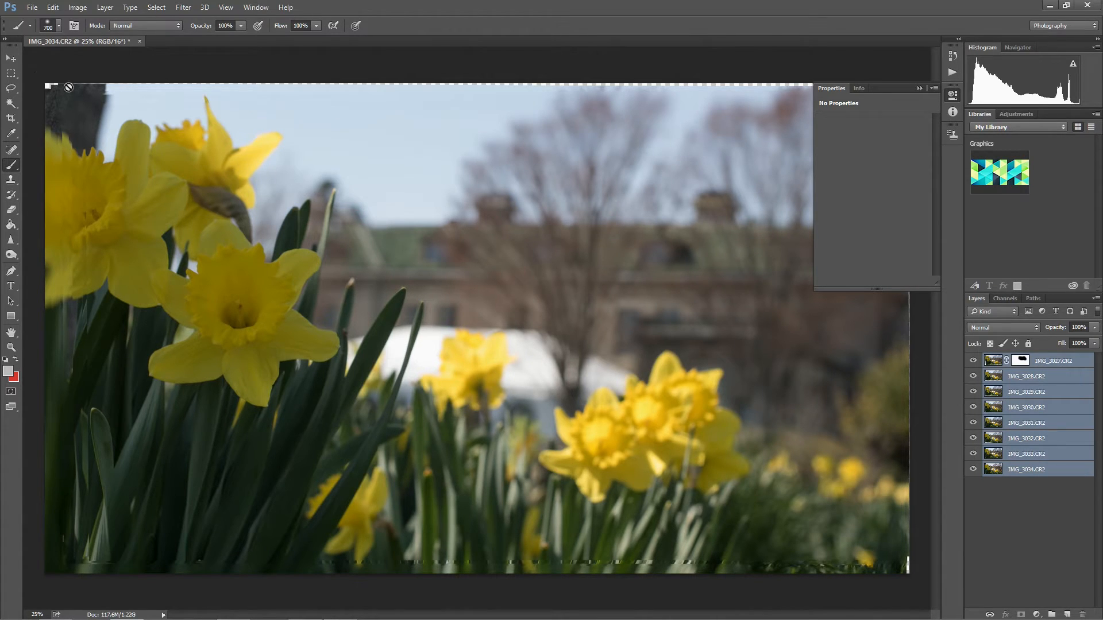
Collapse the mask properties and hide the aligned layers one by one from IMG_3027.CR2 to IMG_3033.CR2 to compare their alignment.
{"action": "left_click", "coordinate": [919, 88]}
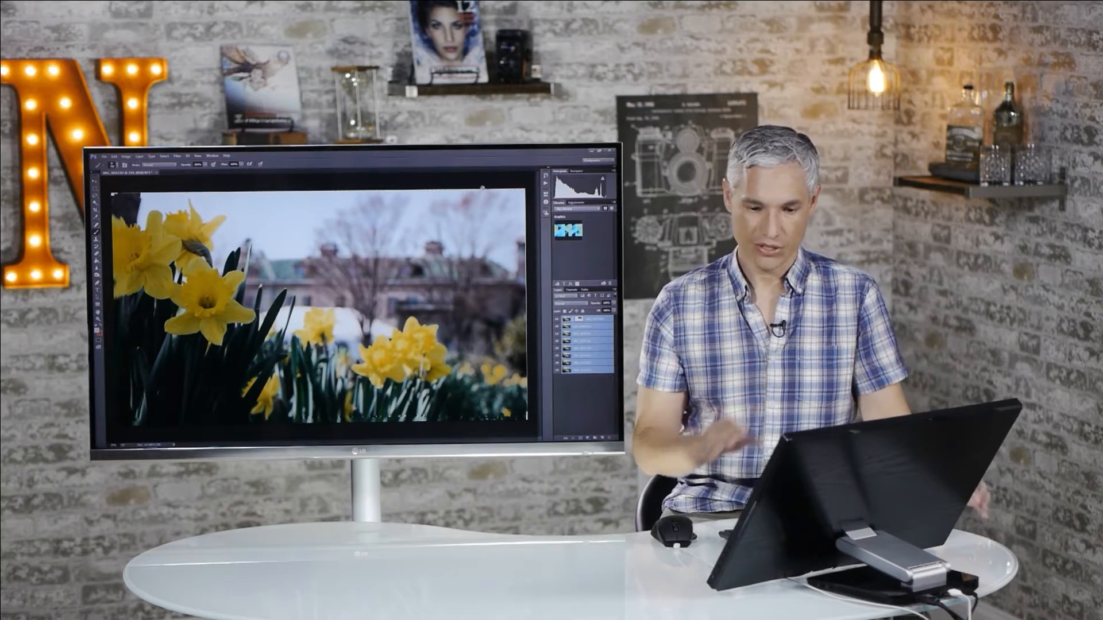
{"action": "left_click", "coordinate": [556, 319]}
{"action": "left_click", "coordinate": [557, 327]}
{"action": "left_click", "coordinate": [557, 335]}
{"action": "left_click", "coordinate": [557, 343]}
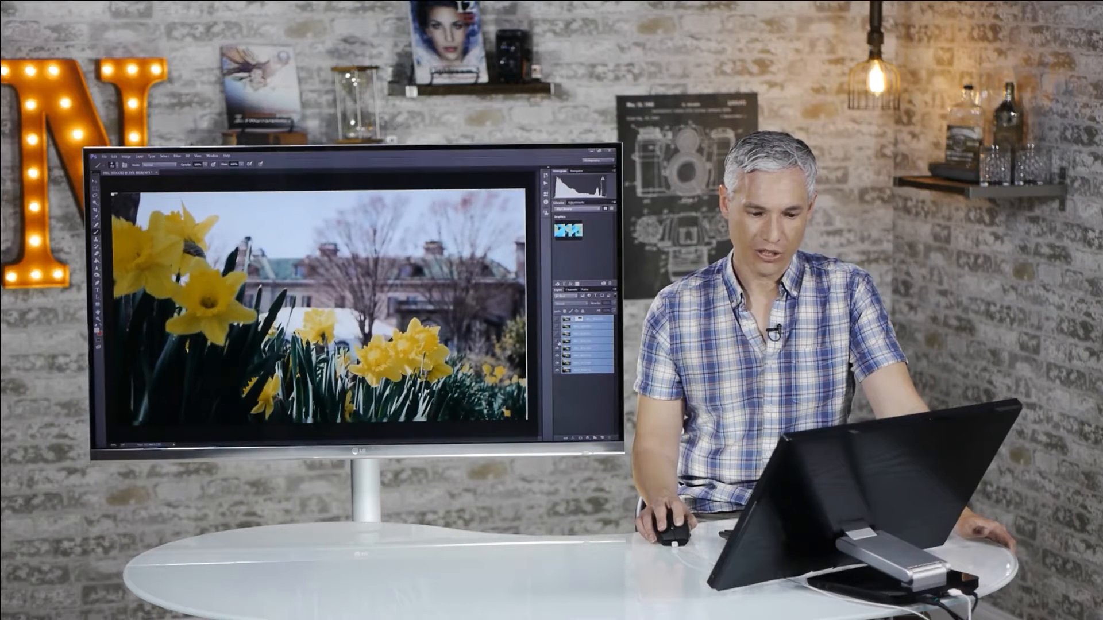
{"action": "left_click", "coordinate": [558, 349]}
{"action": "left_click", "coordinate": [558, 356]}
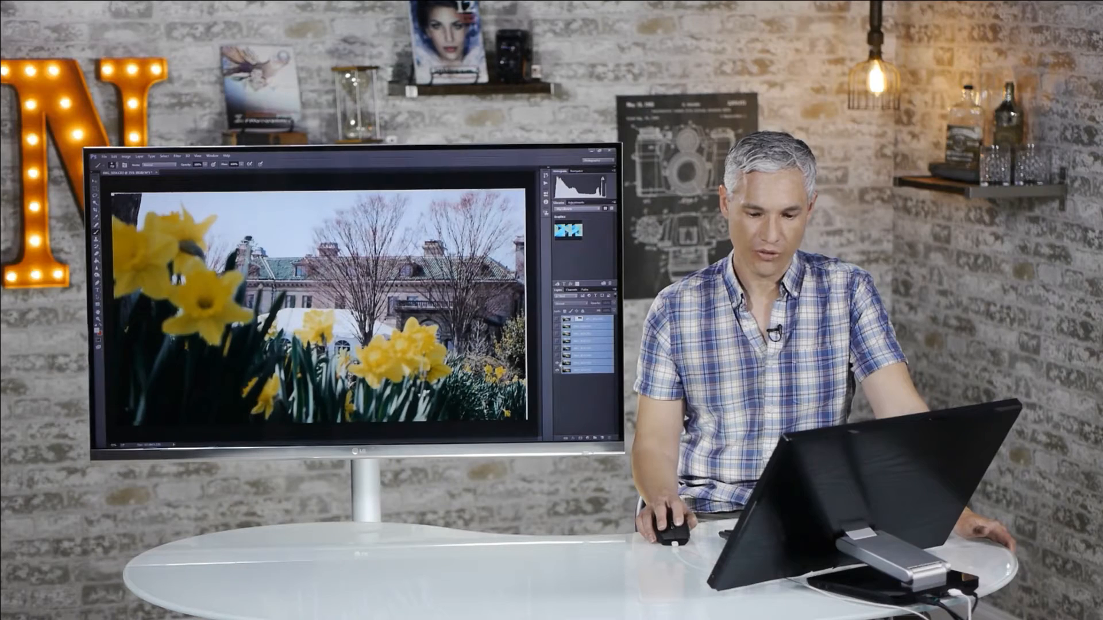
{"action": "left_click", "coordinate": [557, 364]}
Show the aligned layers again one by one from IMG_3033.CR2 up to IMG_3027.CR2.
{"action": "left_click", "coordinate": [557, 363]}
{"action": "left_click", "coordinate": [557, 356]}
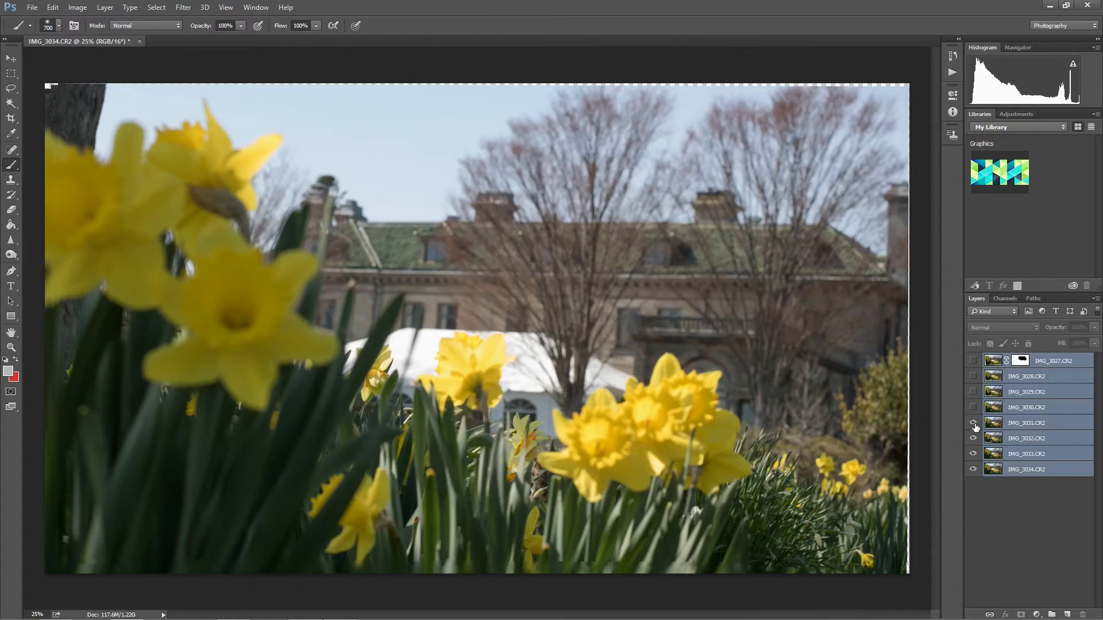
{"action": "left_click", "coordinate": [973, 422]}
{"action": "left_click", "coordinate": [973, 406]}
{"action": "left_click", "coordinate": [973, 392]}
{"action": "left_click", "coordinate": [973, 376]}
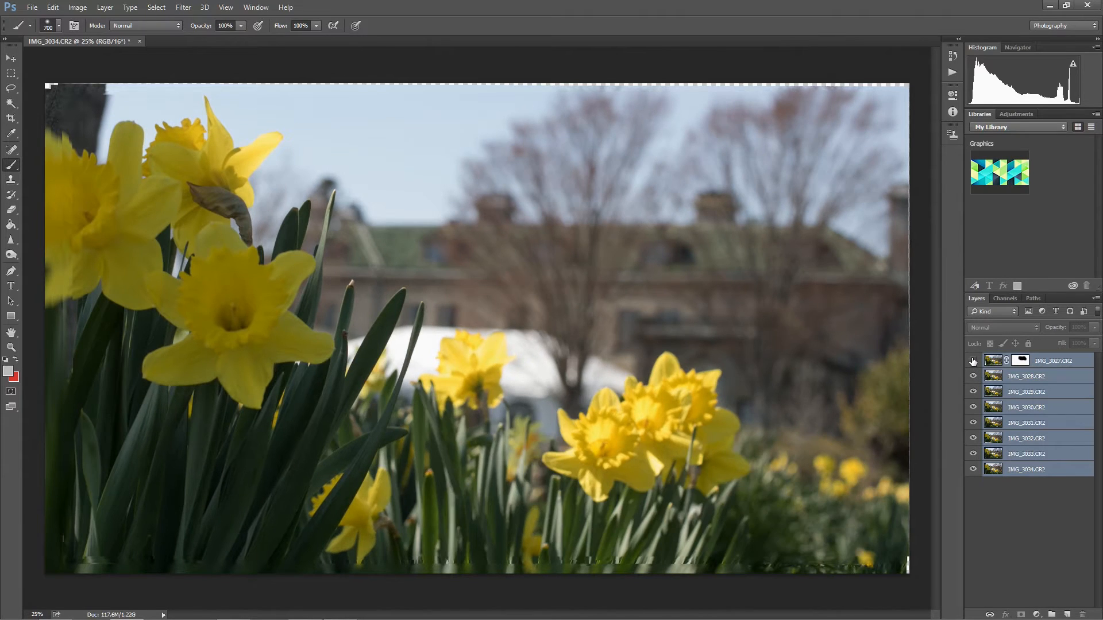
{"action": "left_click", "coordinate": [973, 361]}
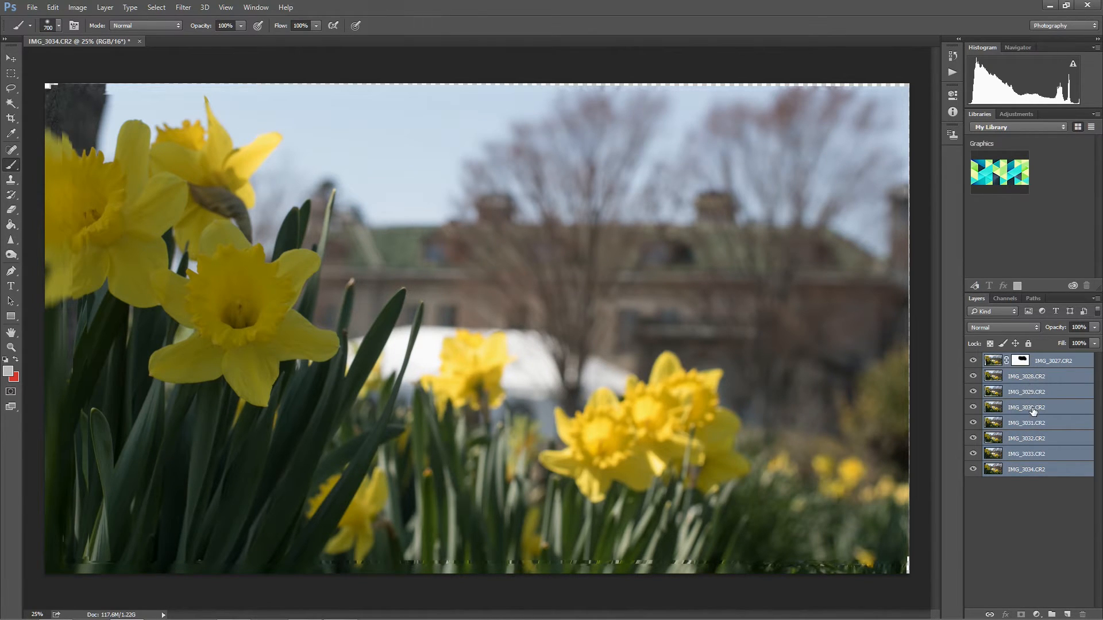
Activate the IMG_3027.CR2 layer mask and paint black over the background and right-hand daffodils with a 1200 to 1600 px brush.
{"action": "left_click", "coordinate": [1037, 503]}
{"action": "left_click", "coordinate": [1033, 366]}
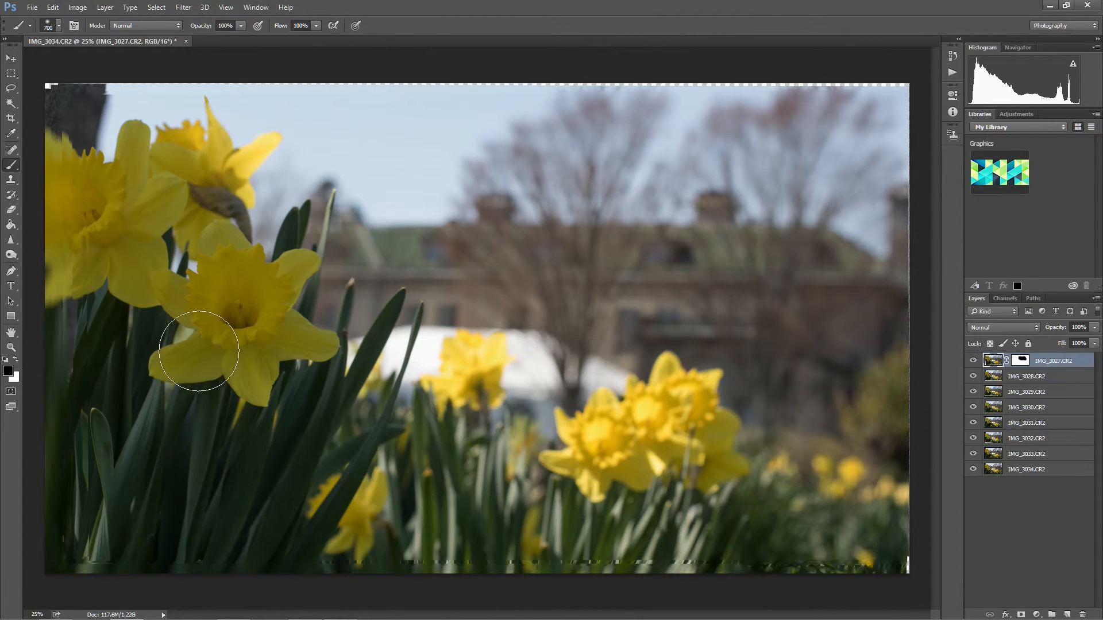
{"action": "left_click", "coordinate": [1021, 361]}
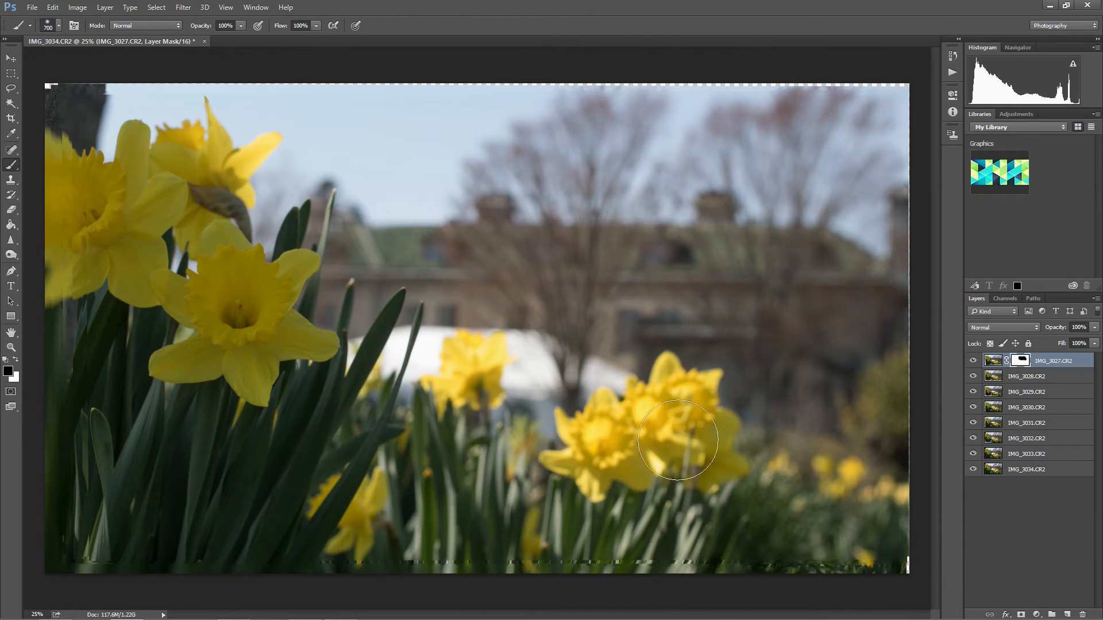
{"action": "key", "text": "bracketright"}
{"action": "key", "text": "bracketright"}
{"action": "key", "text": "bracketright"}
{"action": "key", "text": "bracketright"}
{"action": "key", "text": "bracketright"}
{"action": "mouse_move", "coordinate": [636, 408]}
{"action": "left_mouse_down"}
{"action": "mouse_move", "coordinate": [649, 414]}
{"action": "mouse_move", "coordinate": [615, 454]}
{"action": "mouse_move", "coordinate": [626, 499]}
{"action": "left_mouse_up"}
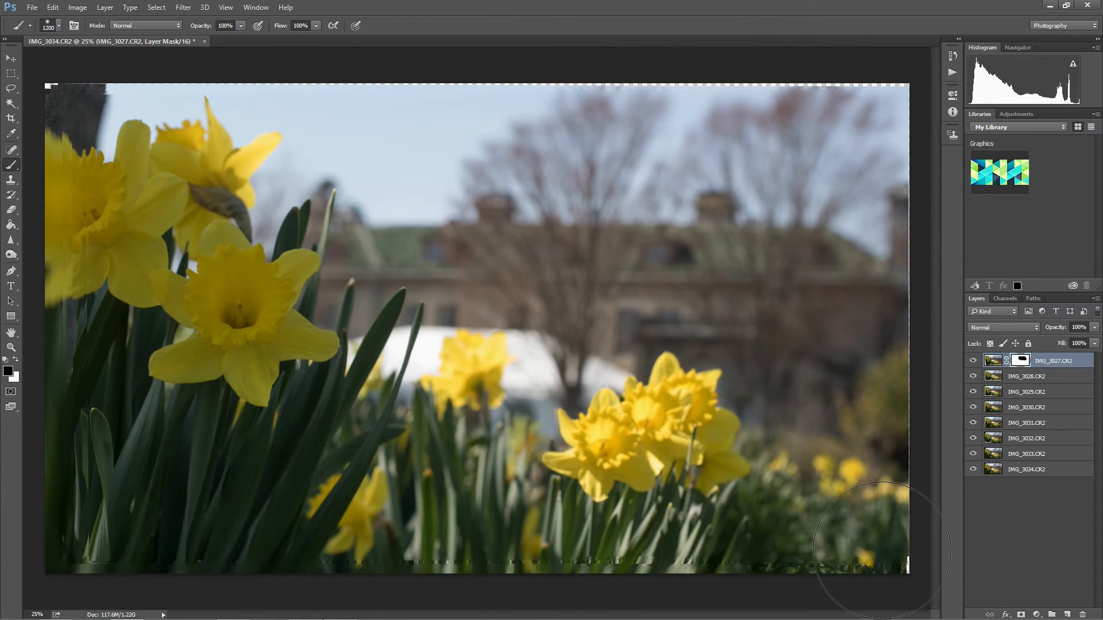
{"action": "mouse_move", "coordinate": [420, 234]}
{"action": "left_mouse_down"}
{"action": "mouse_move", "coordinate": [602, 457]}
{"action": "mouse_move", "coordinate": [541, 527]}
{"action": "mouse_move", "coordinate": [652, 158]}
{"action": "mouse_move", "coordinate": [830, 422]}
{"action": "left_mouse_up"}
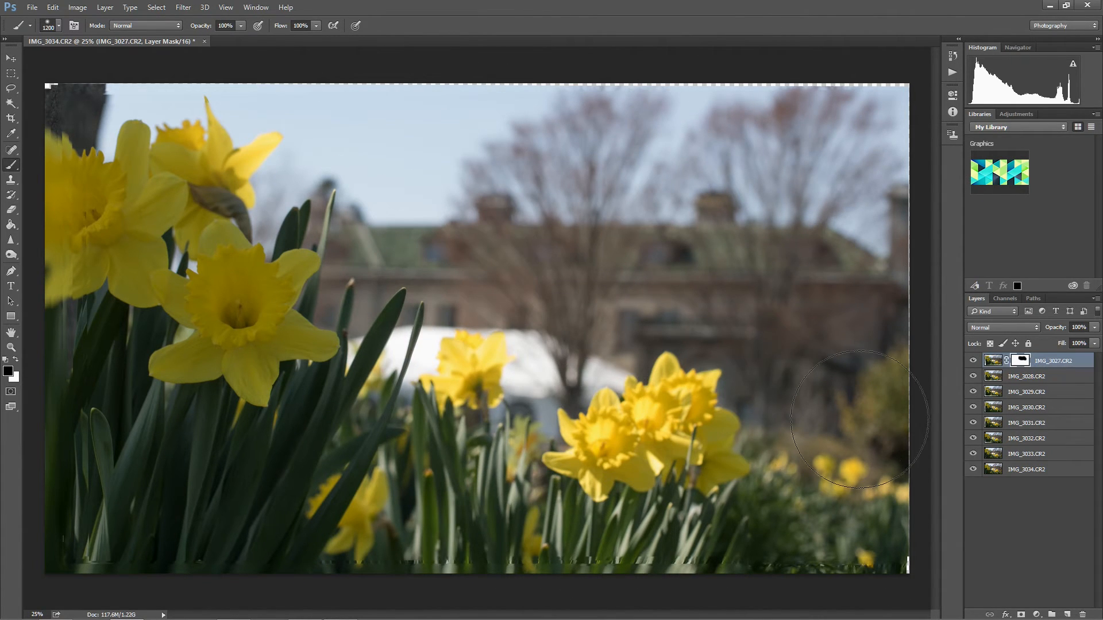
{"action": "mouse_move", "coordinate": [925, 426]}
{"action": "left_mouse_down"}
{"action": "mouse_move", "coordinate": [787, 79]}
{"action": "mouse_move", "coordinate": [777, 208]}
{"action": "left_mouse_up"}
{"action": "key", "text": "bracketright"}
{"action": "key", "text": "bracketright"}
{"action": "key", "text": "bracketright"}
{"action": "key", "text": "bracketright"}
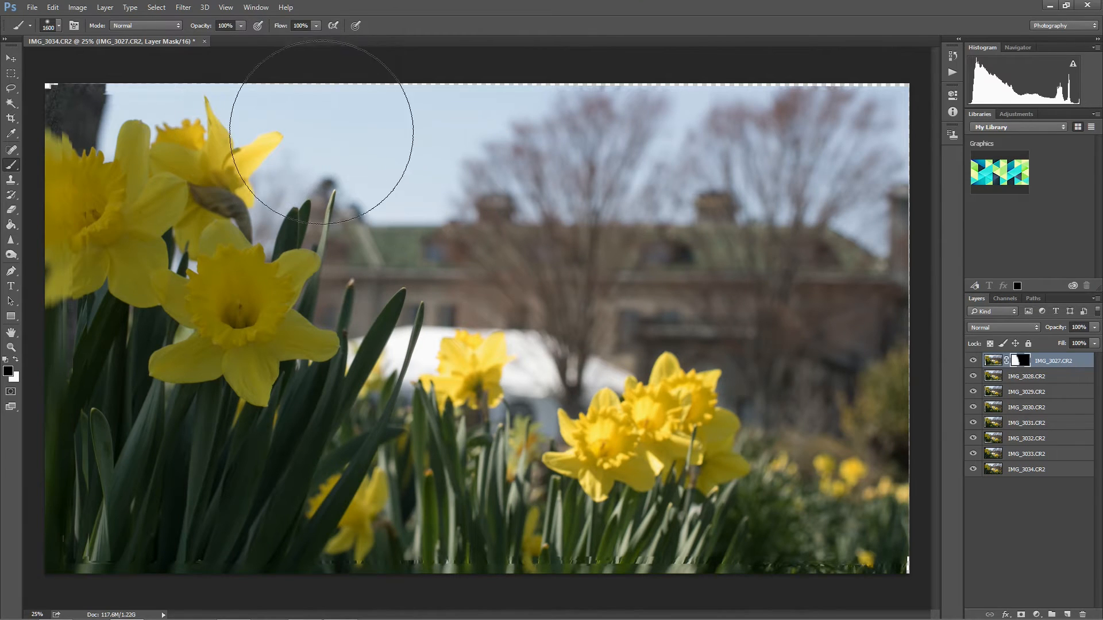
Reduce the brush to 800 px and mask out the sky above the foreground daffodils on IMG_3027.CR2.
{"action": "key", "text": "bracketleft"}
{"action": "key", "text": "bracketleft"}
{"action": "key", "text": "bracketleft"}
{"action": "key", "text": "bracketleft"}
{"action": "key", "text": "bracketleft"}
{"action": "key", "text": "bracketleft"}
{"action": "key", "text": "bracketleft"}
{"action": "mouse_move", "coordinate": [234, 115]}
{"action": "left_mouse_down"}
{"action": "mouse_move", "coordinate": [152, 68]}
{"action": "mouse_move", "coordinate": [60, 83]}
{"action": "left_mouse_up"}
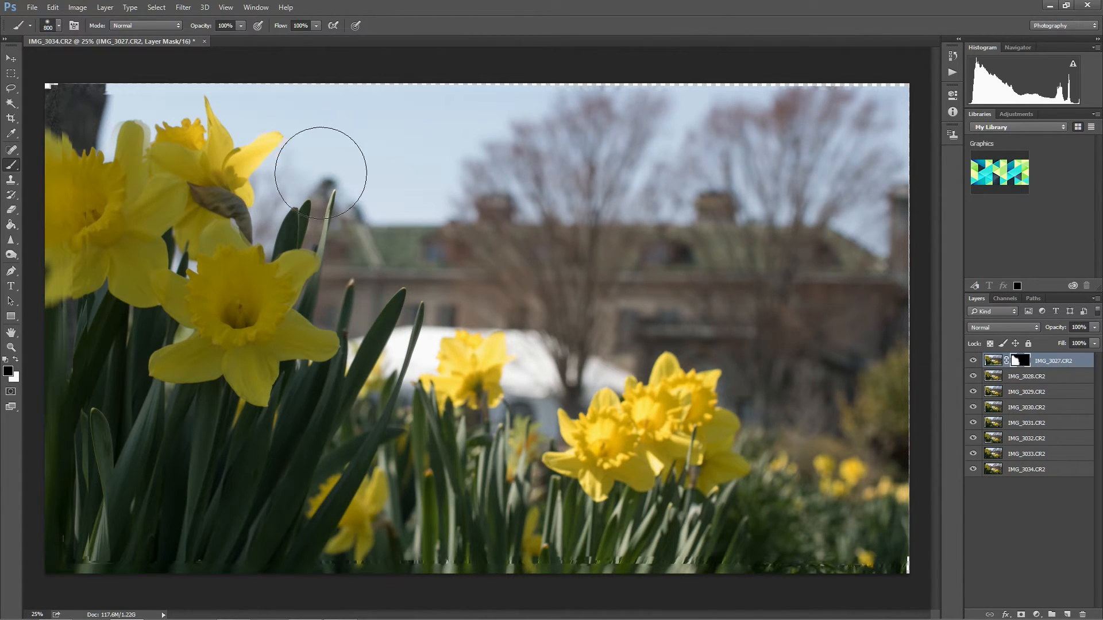
Set the brush to 250 px with a higher hardness and mask out the out-of-focus parts around the foreground daffodils on IMG_3027.CR2.
{"action": "key", "text": "bracketleft"}
{"action": "key", "text": "bracketleft"}
{"action": "key", "text": "bracketleft"}
{"action": "key", "text": "bracketleft"}
{"action": "left_click", "coordinate": [59, 26]}
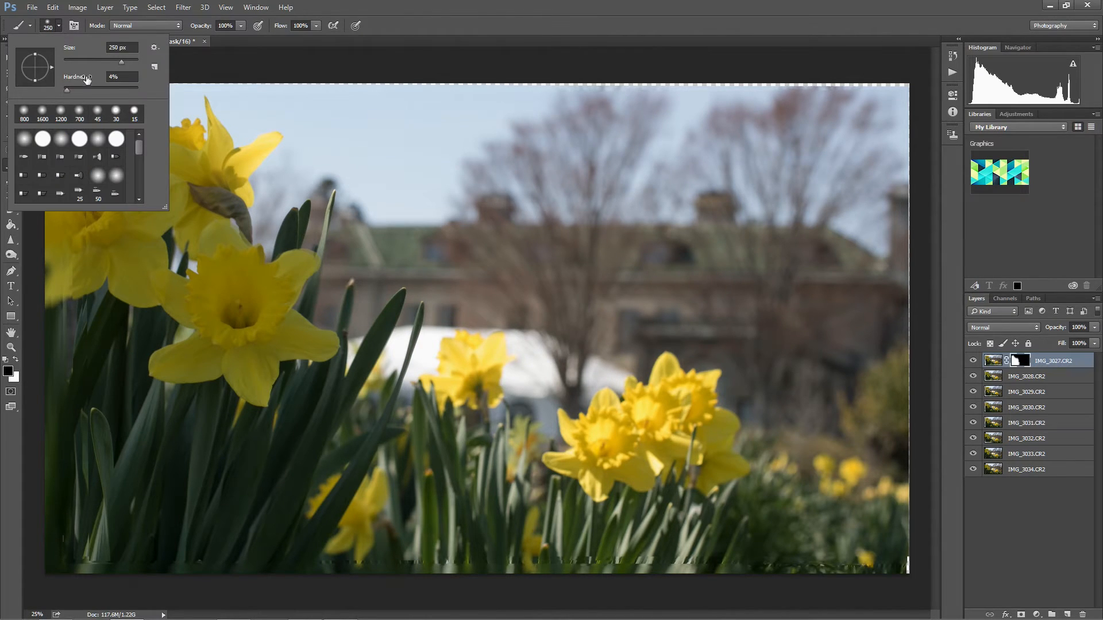
{"action": "left_click_drag", "start_coordinate": [67, 89], "coordinate": [94, 91]}
{"action": "left_click", "coordinate": [58, 27]}
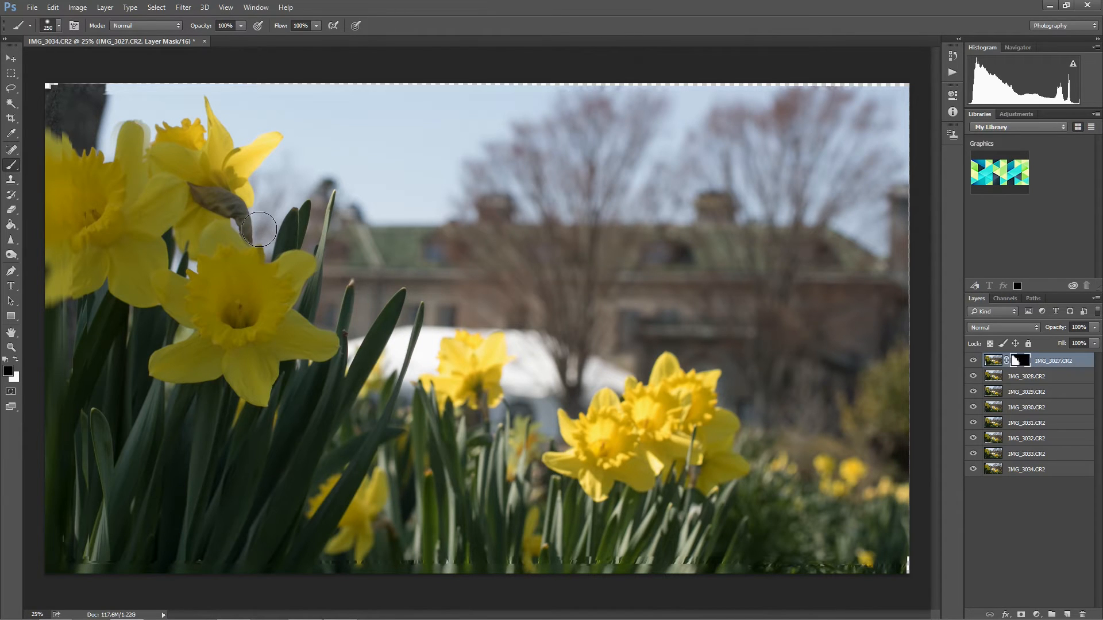
{"action": "mouse_move", "coordinate": [203, 197]}
{"action": "left_mouse_down"}
{"action": "mouse_move", "coordinate": [176, 191]}
{"action": "mouse_move", "coordinate": [132, 124]}
{"action": "mouse_move", "coordinate": [115, 127]}
{"action": "mouse_move", "coordinate": [90, 179]}
{"action": "mouse_move", "coordinate": [157, 156]}
{"action": "mouse_move", "coordinate": [89, 225]}
{"action": "left_mouse_up"}
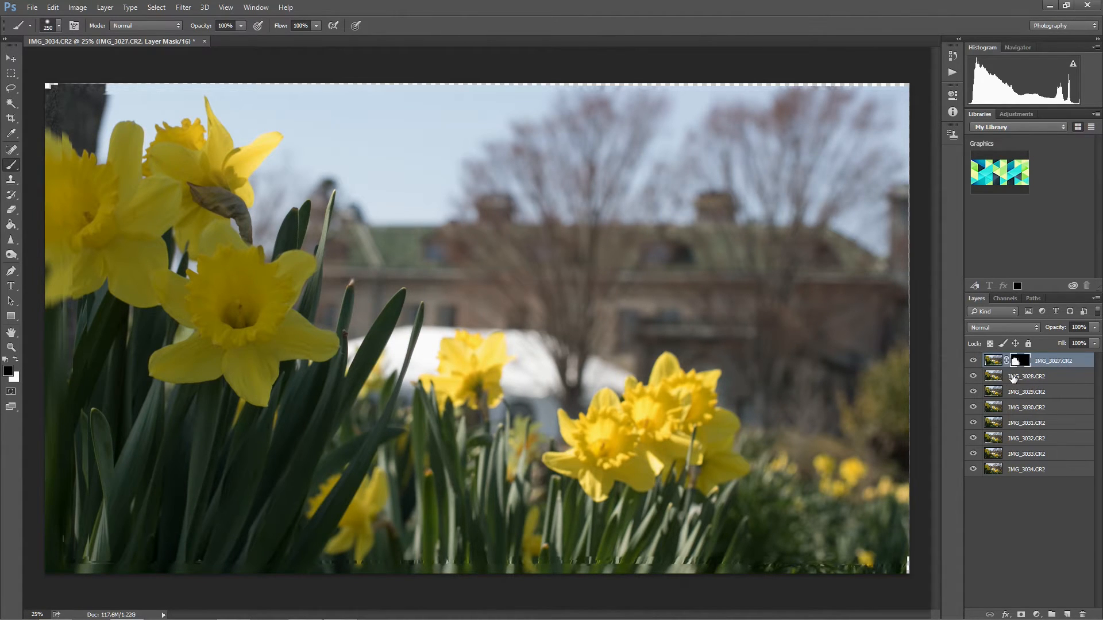
Toggle the visibility of the IMG_3027.CR2 layer several times to check what its masked area contributes.
{"action": "left_click", "coordinate": [973, 360]}
{"action": "left_click", "coordinate": [973, 362]}
{"action": "left_click", "coordinate": [972, 362]}
{"action": "left_click", "coordinate": [972, 362]}
{"action": "left_click", "coordinate": [973, 361]}
{"action": "left_click", "coordinate": [973, 362]}
Add a layer mask to IMG_3028.CR2 and paint black over the background and right-hand daffodils with a 1600 px brush.
{"action": "left_click", "coordinate": [1021, 377]}
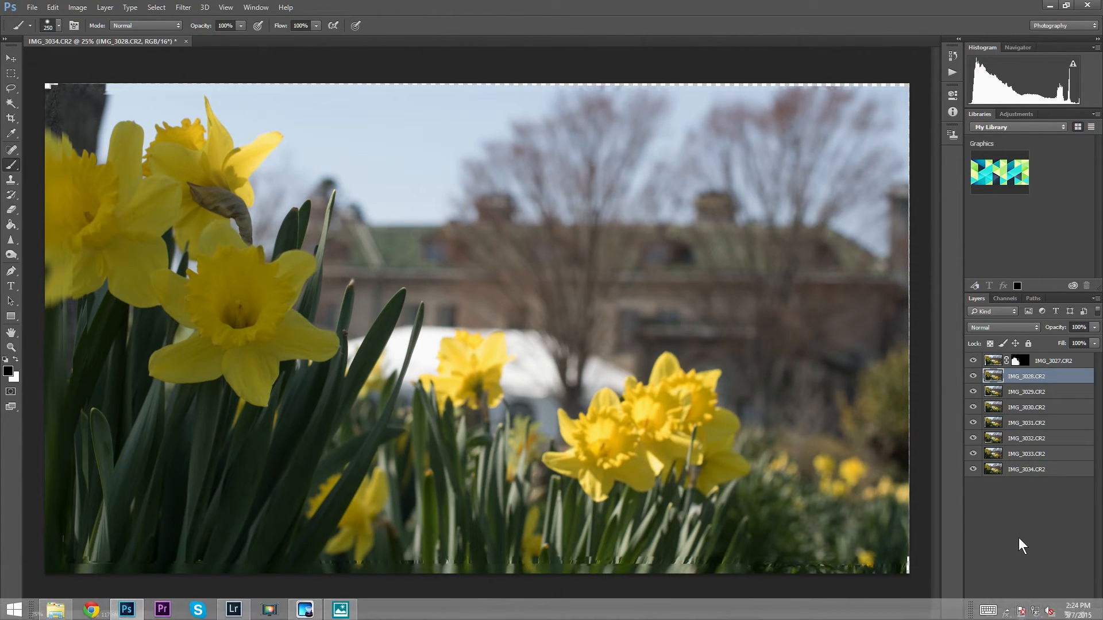
{"action": "left_click", "coordinate": [1021, 614]}
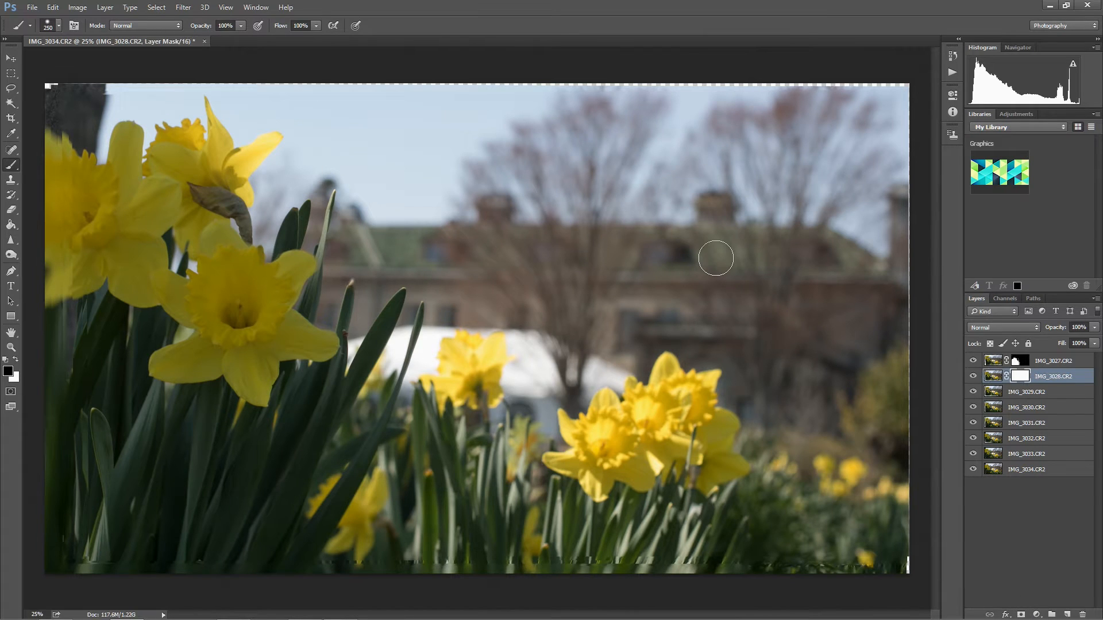
{"action": "key", "text": "bracketright"}
{"action": "key", "text": "bracketright"}
{"action": "key", "text": "bracketright"}
{"action": "key", "text": "bracketright"}
{"action": "key", "text": "bracketright"}
{"action": "key", "text": "bracketright"}
{"action": "key", "text": "bracketright"}
{"action": "key", "text": "bracketright"}
{"action": "key", "text": "bracketright"}
{"action": "key", "text": "bracketright"}
{"action": "key", "text": "bracketright"}
{"action": "key", "text": "bracketright"}
{"action": "key", "text": "bracketright"}
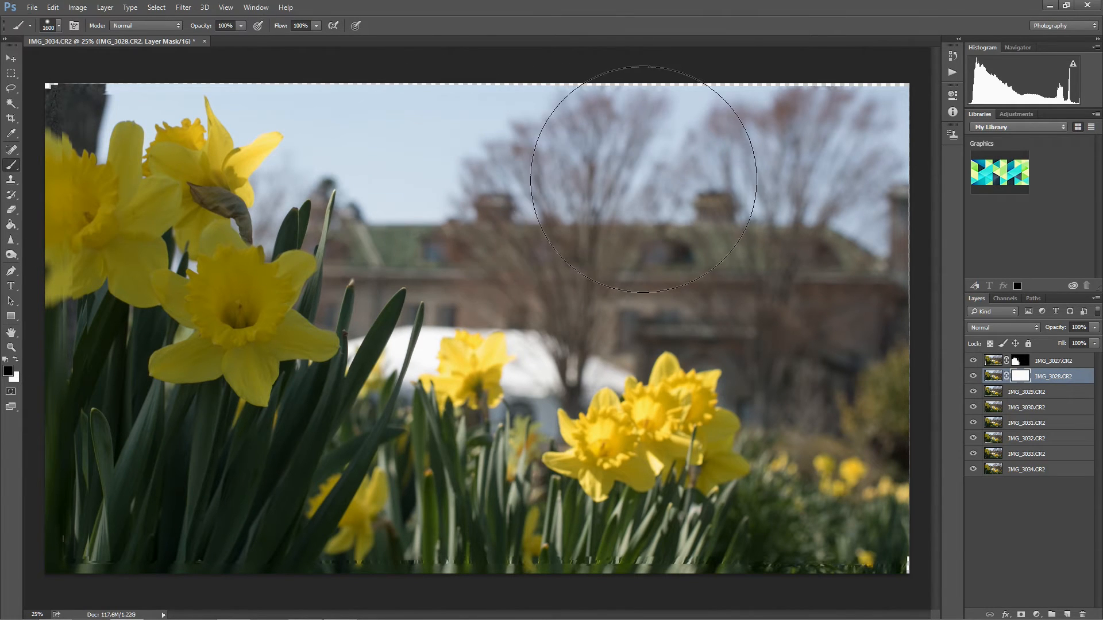
{"action": "mouse_move", "coordinate": [555, 279]}
{"action": "left_mouse_down"}
{"action": "mouse_move", "coordinate": [616, 491]}
{"action": "mouse_move", "coordinate": [626, 500]}
{"action": "mouse_move", "coordinate": [696, 479]}
{"action": "mouse_move", "coordinate": [711, 510]}
{"action": "mouse_move", "coordinate": [836, 512]}
{"action": "mouse_move", "coordinate": [772, 517]}
{"action": "mouse_move", "coordinate": [848, 505]}
{"action": "mouse_move", "coordinate": [817, 446]}
{"action": "mouse_move", "coordinate": [807, 225]}
{"action": "mouse_move", "coordinate": [768, 145]}
{"action": "mouse_move", "coordinate": [623, 156]}
{"action": "mouse_move", "coordinate": [794, 158]}
{"action": "mouse_move", "coordinate": [773, 311]}
{"action": "mouse_move", "coordinate": [724, 406]}
{"action": "mouse_move", "coordinate": [675, 220]}
{"action": "mouse_move", "coordinate": [709, 411]}
{"action": "left_mouse_up"}
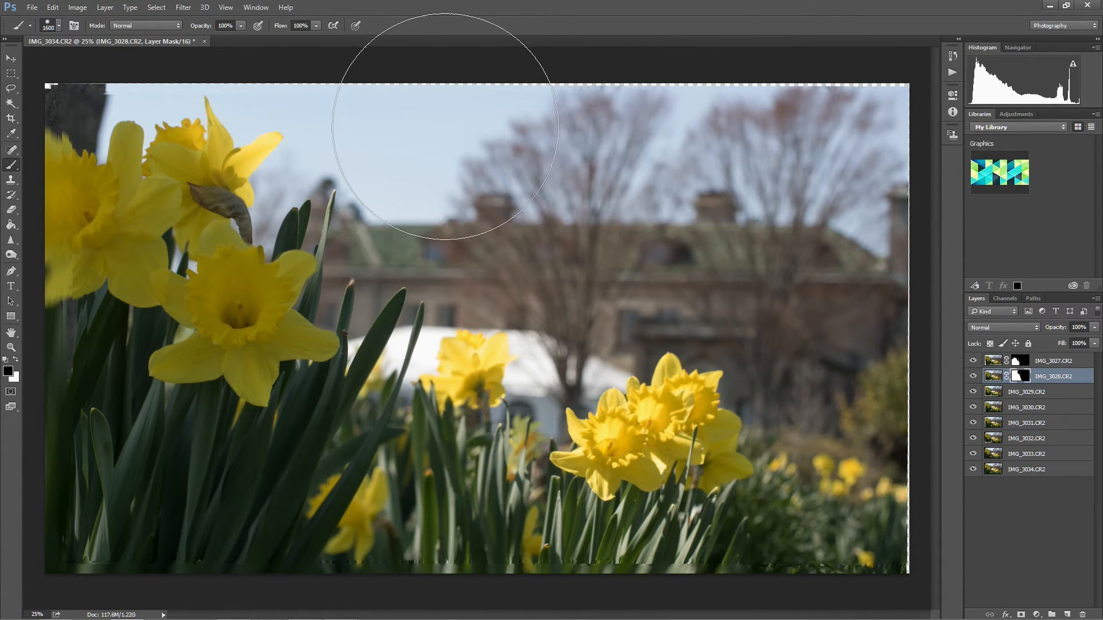
Reduce the brush to 600 px and refine the IMG_3028.CR2 mask closer to the foreground daffodils and leaves.
{"action": "key", "text": "bracketleft"}
{"action": "key", "text": "bracketleft"}
{"action": "key", "text": "bracketleft"}
{"action": "key", "text": "bracketleft"}
{"action": "key", "text": "bracketleft"}
{"action": "key", "text": "bracketleft"}
{"action": "key", "text": "bracketleft"}
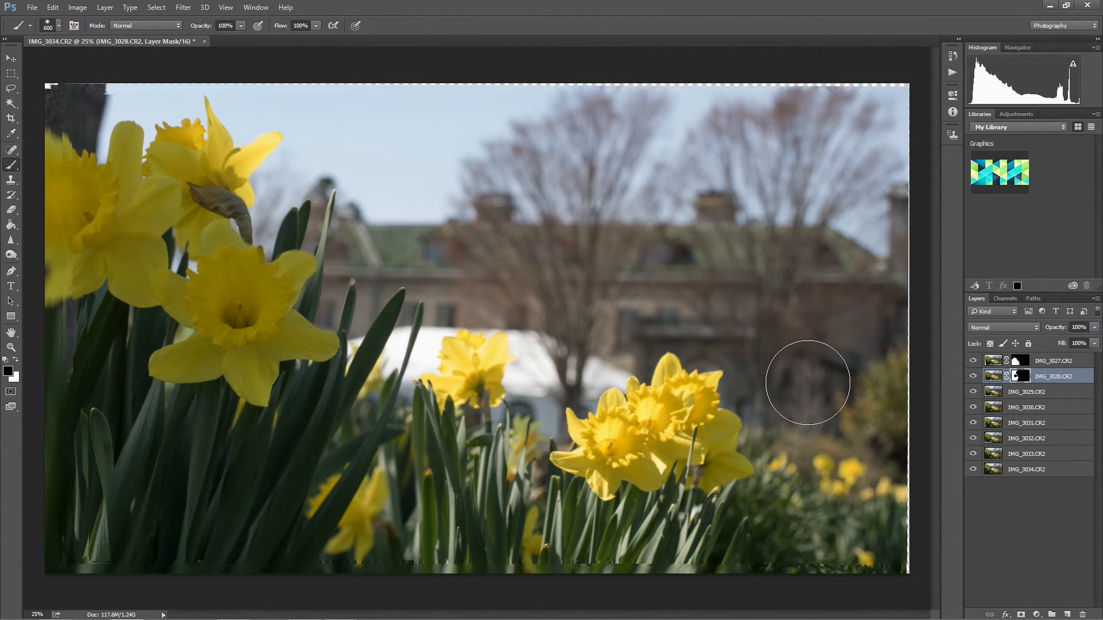
Select the IMG_3029.CR2 layer and toggle the visibility of IMG_3028.CR2 several times to check its masked contribution.
{"action": "left_click", "coordinate": [1022, 392]}
{"action": "left_click", "coordinate": [973, 377]}
{"action": "left_click", "coordinate": [973, 377]}
{"action": "left_click", "coordinate": [973, 377]}
{"action": "left_click", "coordinate": [974, 377]}
{"action": "left_click", "coordinate": [973, 377]}
{"action": "left_click", "coordinate": [973, 377]}
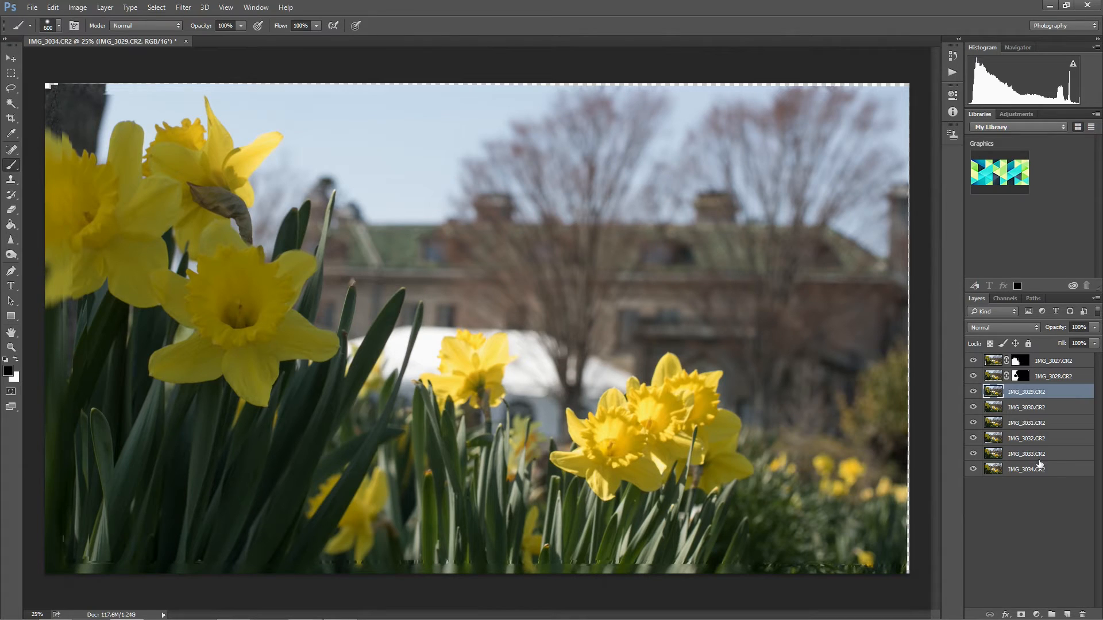
Add a layer mask to IMG_3029.CR2 and start painting black over the background with a 1000 px brush.
{"action": "left_click", "coordinate": [1021, 614]}
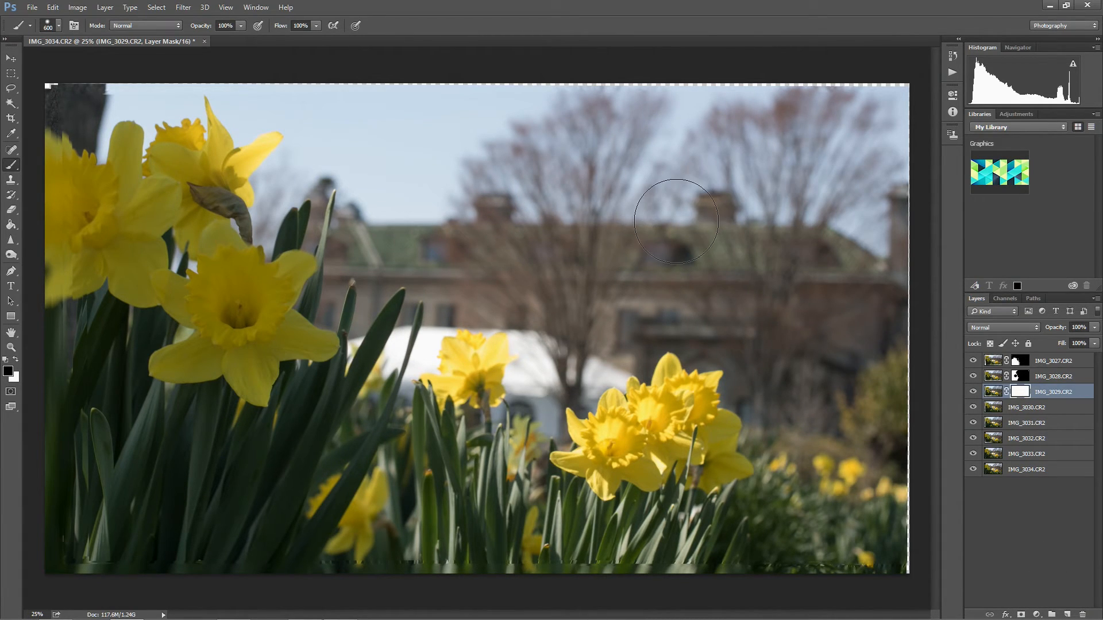
{"action": "key", "text": "bracketright"}
{"action": "key", "text": "bracketright"}
{"action": "key", "text": "bracketright"}
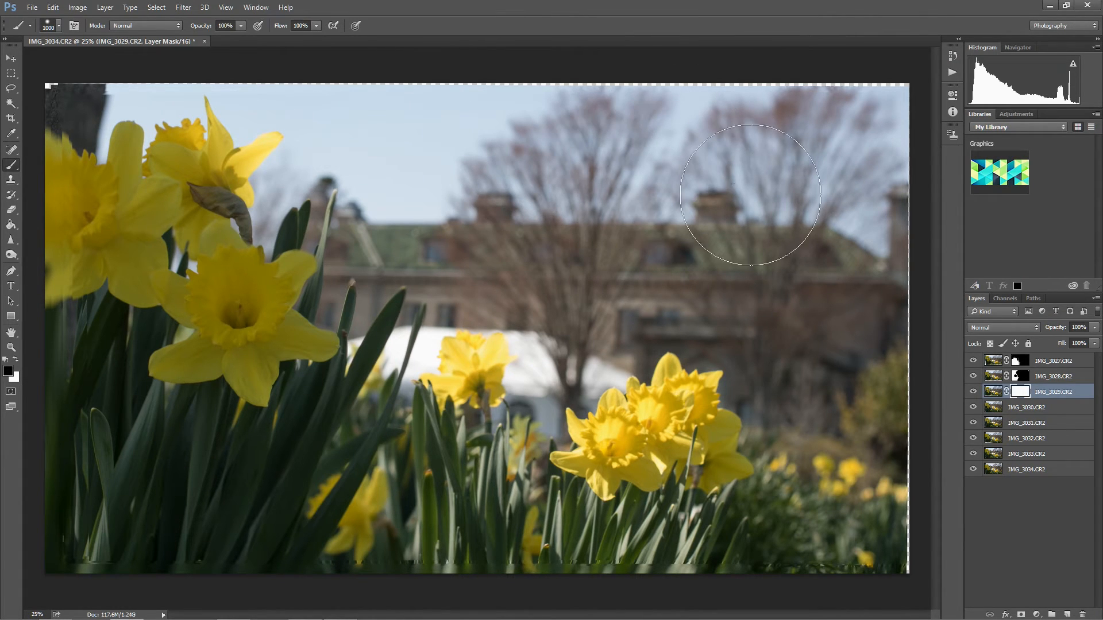
{"action": "mouse_move", "coordinate": [887, 410]}
{"action": "left_mouse_down"}
{"action": "mouse_move", "coordinate": [854, 392]}
{"action": "mouse_move", "coordinate": [835, 175]}
{"action": "mouse_move", "coordinate": [872, 150]}
{"action": "mouse_move", "coordinate": [467, 123]}
{"action": "mouse_move", "coordinate": [382, 128]}
{"action": "mouse_move", "coordinate": [430, 128]}
{"action": "mouse_move", "coordinate": [444, 183]}
{"action": "mouse_move", "coordinate": [371, 162]}
{"action": "mouse_move", "coordinate": [326, 183]}
{"action": "mouse_move", "coordinate": [445, 183]}
{"action": "mouse_move", "coordinate": [336, 218]}
{"action": "mouse_move", "coordinate": [317, 207]}
{"action": "mouse_move", "coordinate": [359, 190]}
{"action": "mouse_move", "coordinate": [413, 197]}
{"action": "mouse_move", "coordinate": [402, 226]}
{"action": "mouse_move", "coordinate": [417, 193]}
{"action": "left_mouse_up"}
Reduce the brush from 400 to 175 px and paint black on the IMG_3029.CR2 mask around the middle daffodil and its leaves.
{"action": "key", "text": "bracketleft"}
{"action": "key", "text": "bracketleft"}
{"action": "key", "text": "bracketleft"}
{"action": "key", "text": "bracketleft"}
{"action": "key", "text": "bracketleft"}
{"action": "key", "text": "bracketleft"}
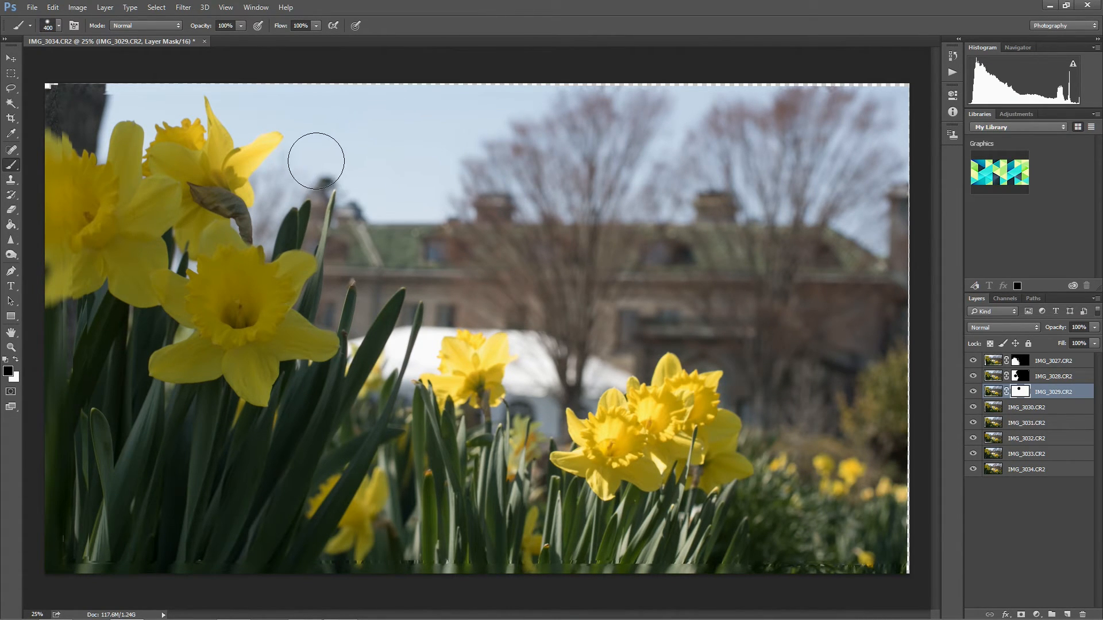
{"action": "key", "text": "bracketleft"}
{"action": "key", "text": "bracketleft"}
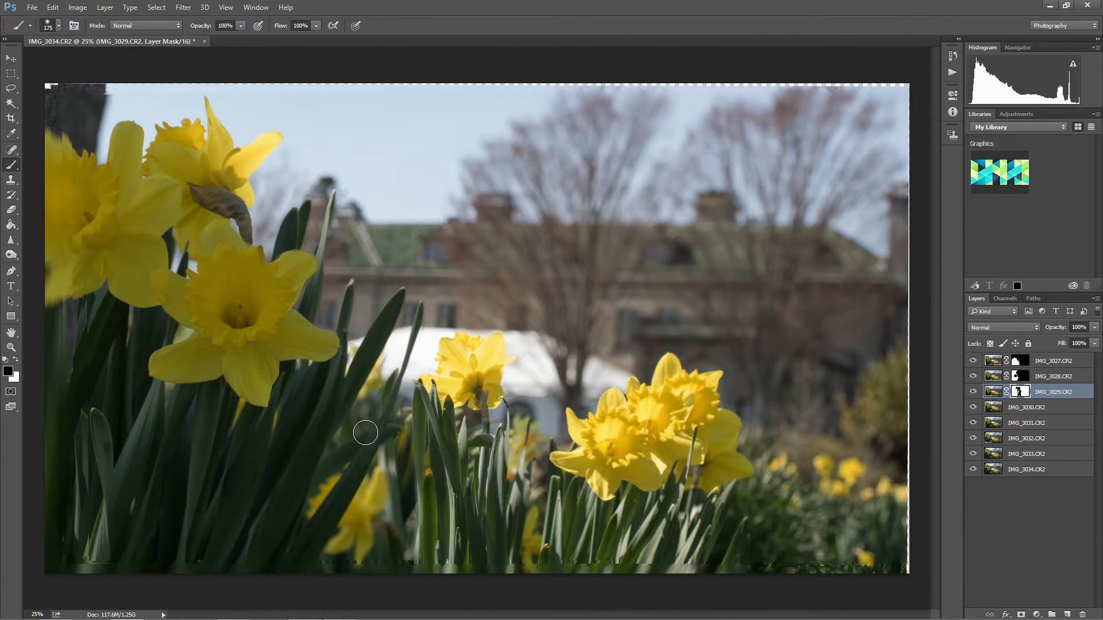
{"action": "left_click_drag", "start_coordinate": [486, 430], "coordinate": [541, 546]}
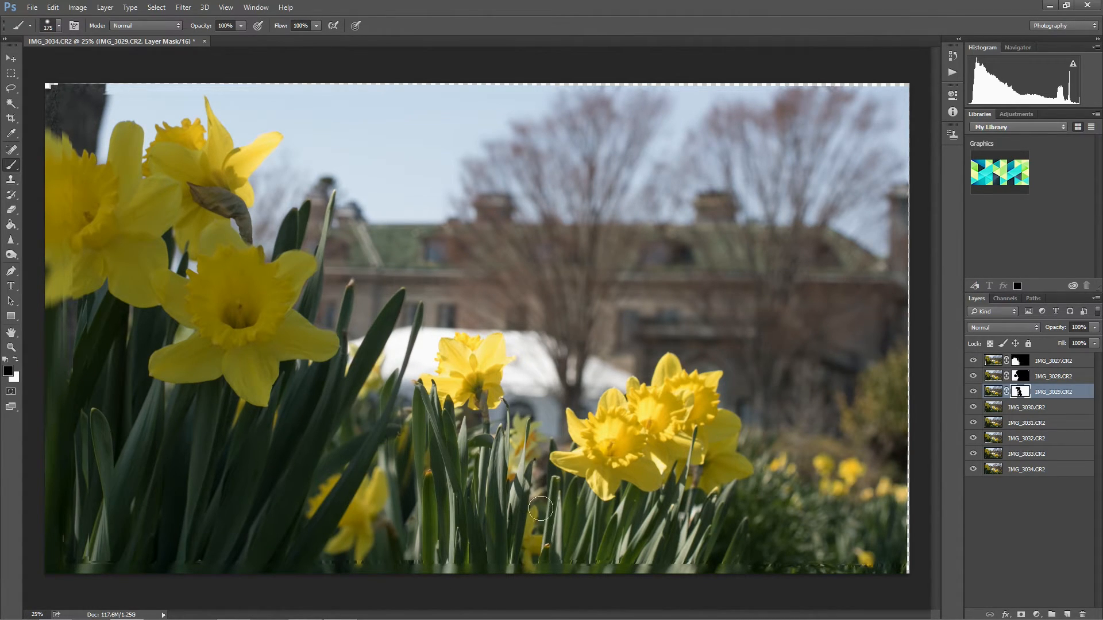
Paint black on the IMG_3029.CR2 mask over the right-hand daffodils, then over the lower-right foliage with a 400 px brush.
{"action": "mouse_move", "coordinate": [591, 401]}
{"action": "left_mouse_down"}
{"action": "mouse_move", "coordinate": [635, 415]}
{"action": "mouse_move", "coordinate": [522, 463]}
{"action": "mouse_move", "coordinate": [561, 441]}
{"action": "mouse_move", "coordinate": [546, 429]}
{"action": "mouse_move", "coordinate": [570, 465]}
{"action": "mouse_move", "coordinate": [645, 471]}
{"action": "mouse_move", "coordinate": [655, 484]}
{"action": "mouse_move", "coordinate": [728, 451]}
{"action": "mouse_move", "coordinate": [722, 473]}
{"action": "mouse_move", "coordinate": [732, 461]}
{"action": "mouse_move", "coordinate": [649, 369]}
{"action": "mouse_move", "coordinate": [615, 450]}
{"action": "mouse_move", "coordinate": [772, 485]}
{"action": "mouse_move", "coordinate": [738, 504]}
{"action": "mouse_move", "coordinate": [779, 479]}
{"action": "mouse_move", "coordinate": [699, 473]}
{"action": "mouse_move", "coordinate": [668, 497]}
{"action": "mouse_move", "coordinate": [718, 513]}
{"action": "left_mouse_up"}
{"action": "key", "text": "]"}
{"action": "key", "text": "]"}
{"action": "left_click_drag", "start_coordinate": [786, 540], "coordinate": [921, 526]}
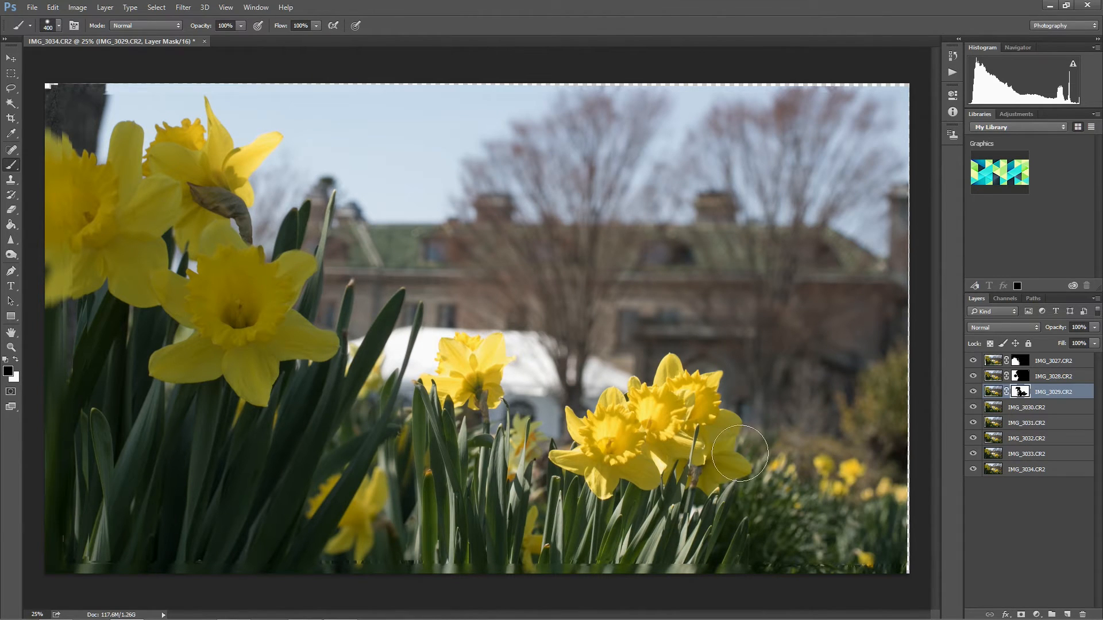
Toggle the visibility of IMG_3029.CR2 several times to check its masked contribution.
{"action": "left_click", "coordinate": [973, 392]}
{"action": "left_click", "coordinate": [973, 393]}
{"action": "left_click", "coordinate": [974, 394]}
{"action": "left_click", "coordinate": [973, 393]}
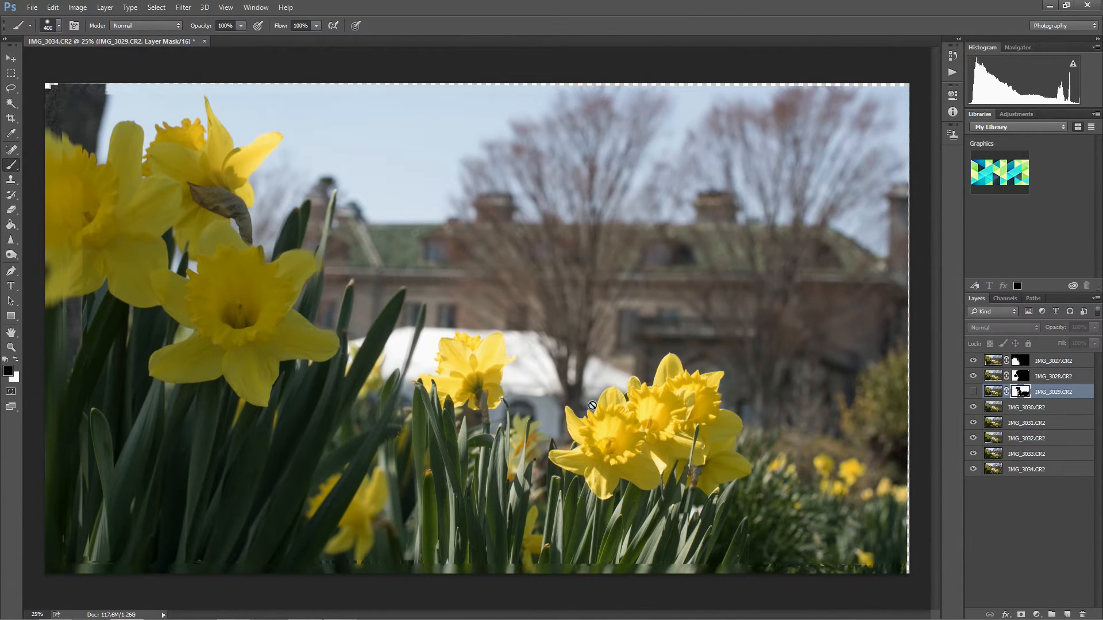
{"action": "left_click", "coordinate": [973, 393]}
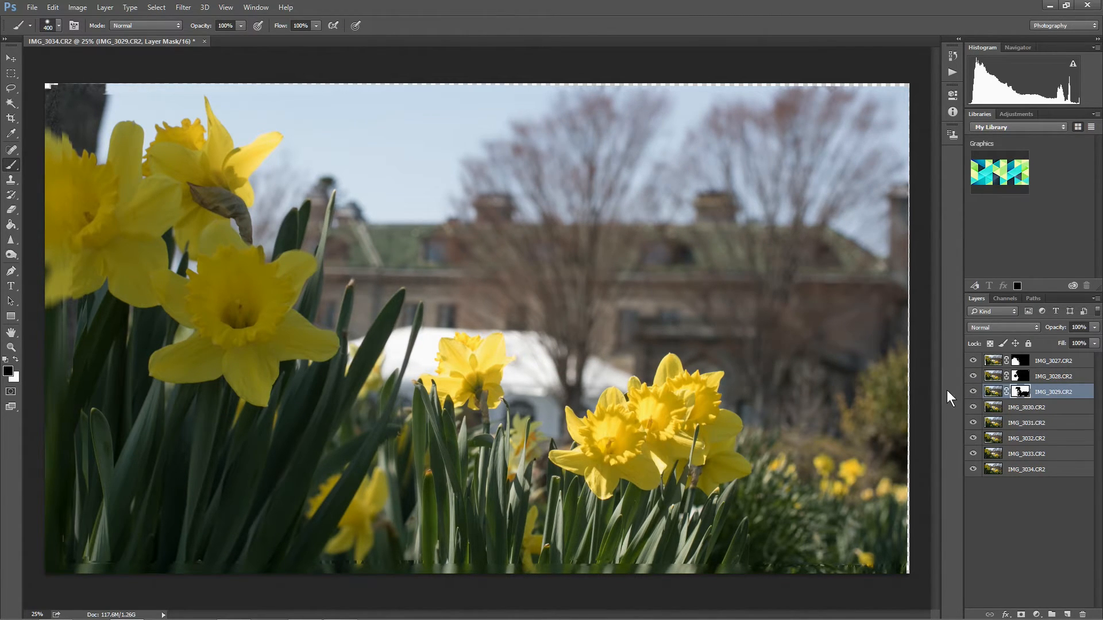
Add a layer mask to IMG_3030.CR2 and paint black over the background trees and building with a 900 to 1000 px brush.
{"action": "left_click", "coordinate": [1049, 411]}
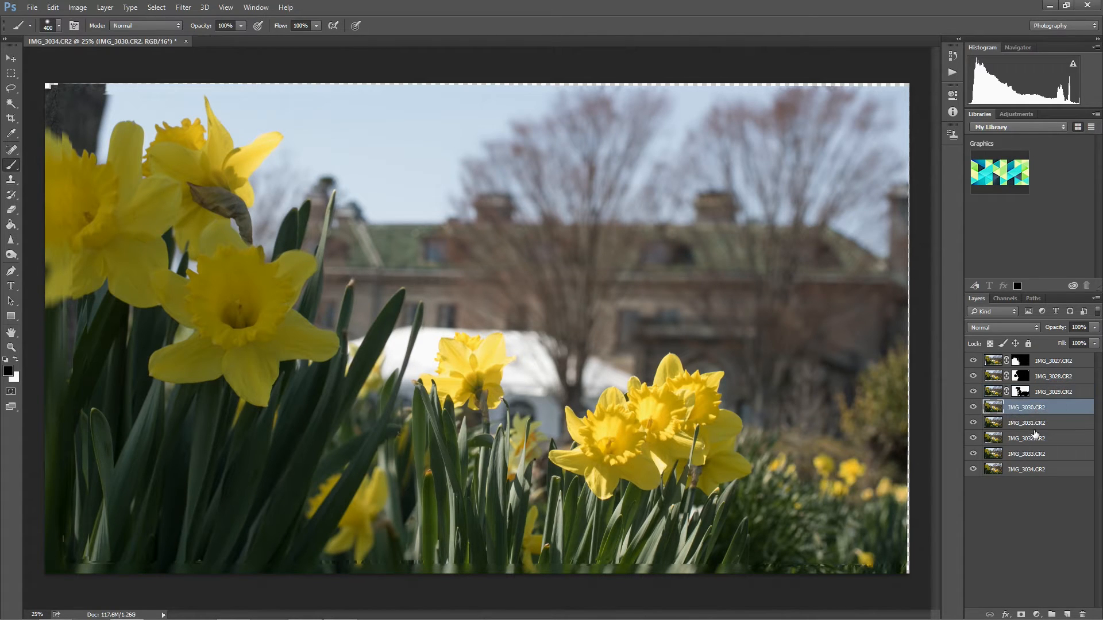
{"action": "left_click", "coordinate": [1021, 614]}
{"action": "key", "text": "bracketright"}
{"action": "key", "text": "bracketright"}
{"action": "key", "text": "bracketright"}
{"action": "key", "text": "bracketright"}
{"action": "key", "text": "bracketright"}
{"action": "key", "text": "bracketright"}
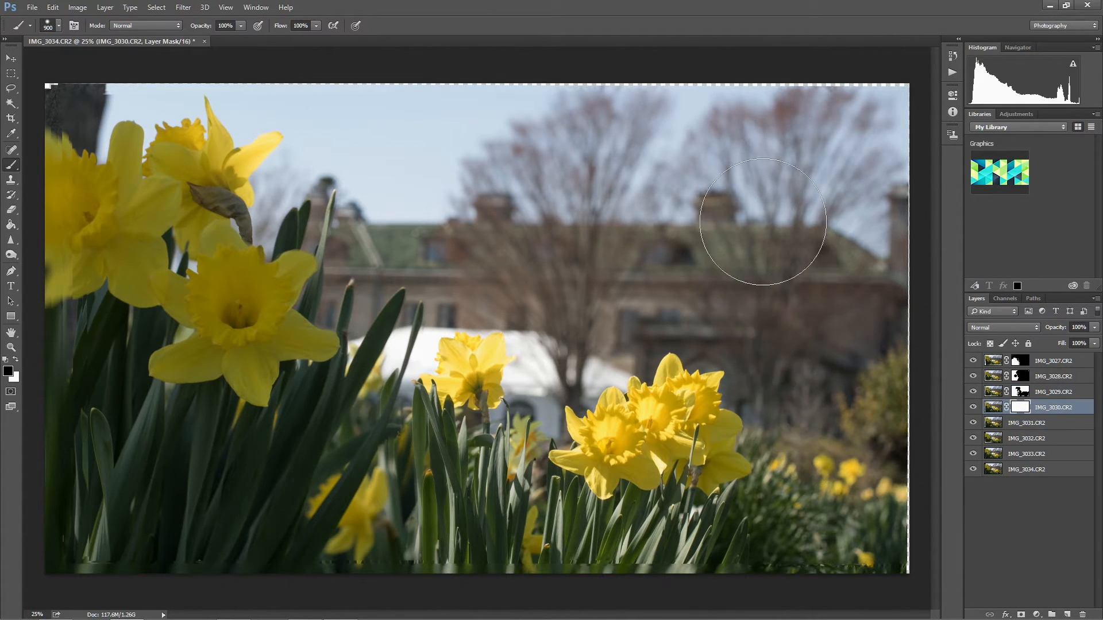
{"action": "mouse_move", "coordinate": [626, 217]}
{"action": "left_mouse_down"}
{"action": "mouse_move", "coordinate": [578, 247]}
{"action": "mouse_move", "coordinate": [466, 246]}
{"action": "mouse_move", "coordinate": [539, 253]}
{"action": "left_mouse_up"}
{"action": "left_click", "coordinate": [7, 374]}
{"action": "left_click", "coordinate": [323, 209]}
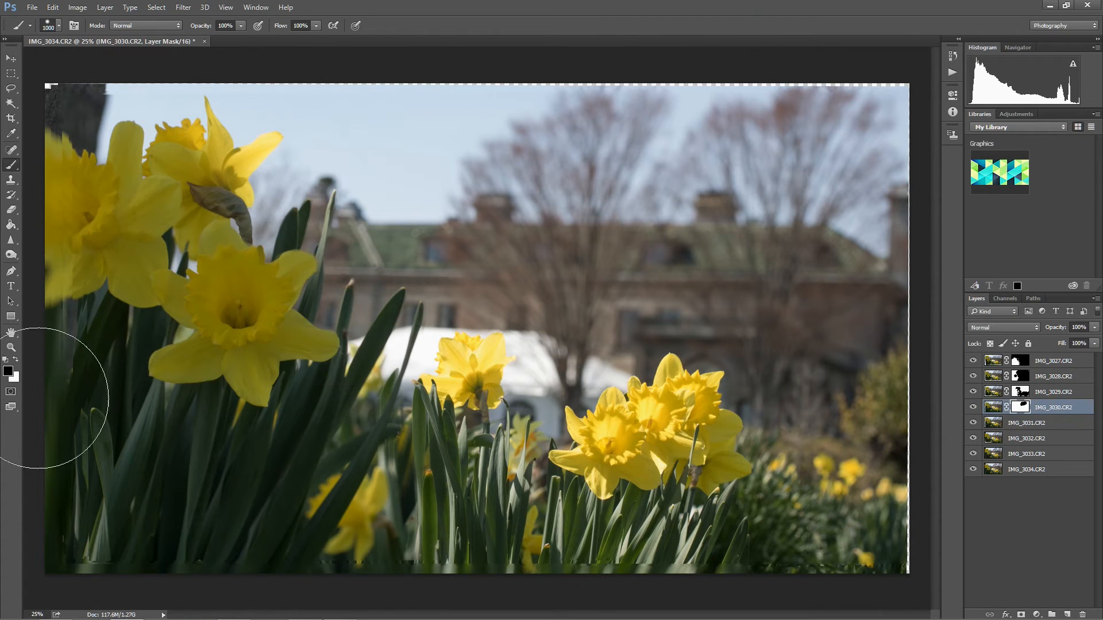
{"action": "left_click", "coordinate": [9, 370]}
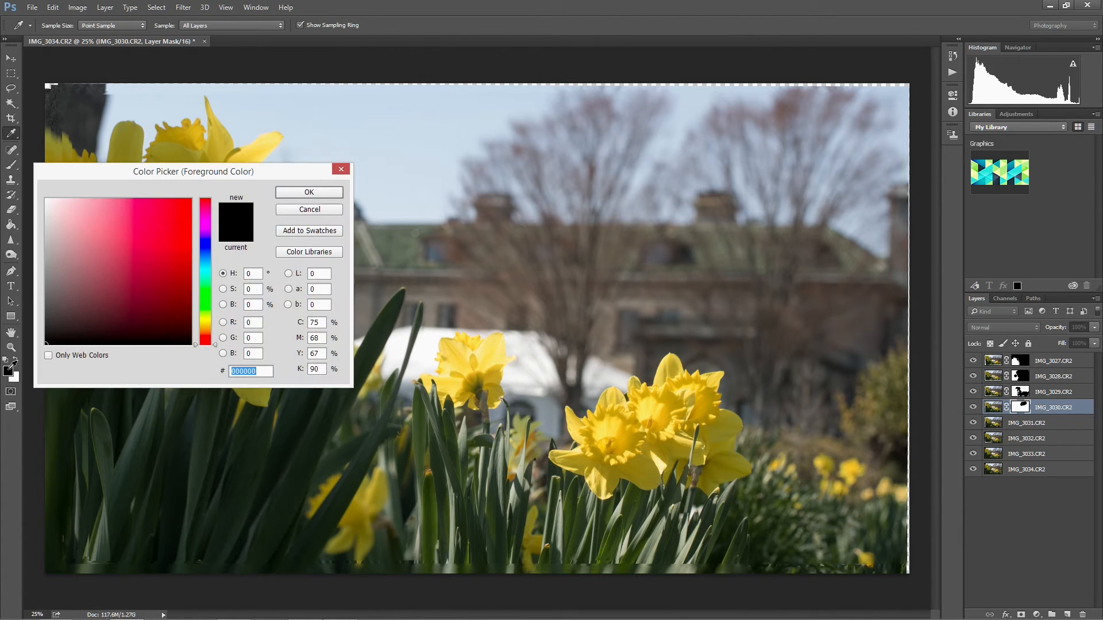
{"action": "key", "text": "Escape"}
{"action": "left_click", "coordinate": [9, 372]}
{"action": "key", "text": "Escape"}
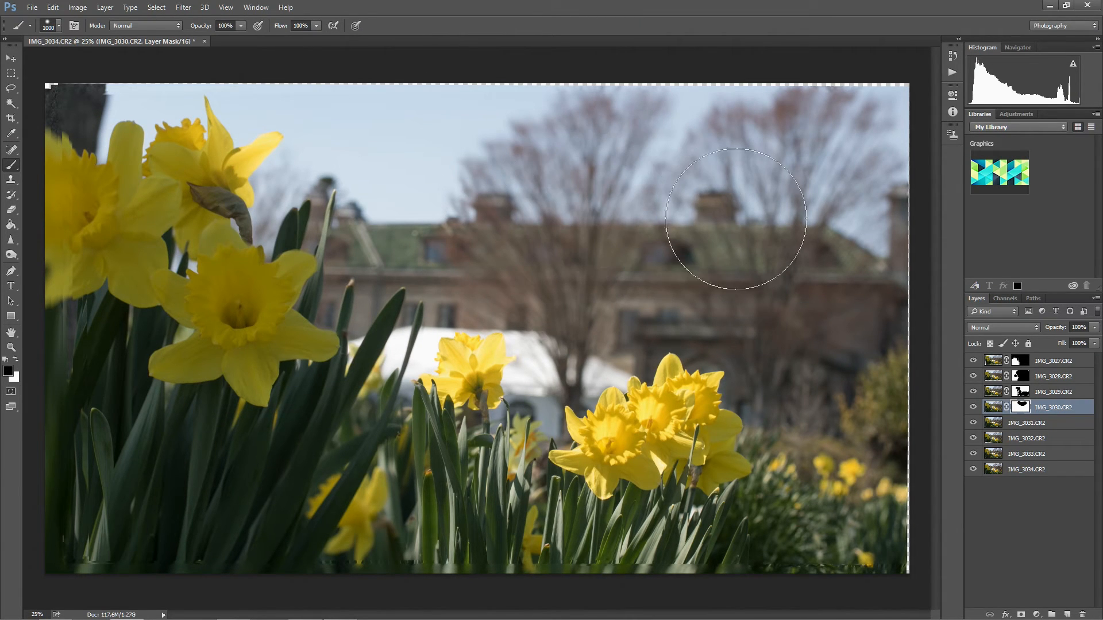
Paint black on the IMG_3030.CR2 mask over the right-hand bushes, undo the stroke over the right-hand daffodils, and reduce the brush to 250 px.
{"action": "mouse_move", "coordinate": [840, 387]}
{"action": "left_mouse_down"}
{"action": "mouse_move", "coordinate": [861, 419]}
{"action": "mouse_move", "coordinate": [856, 471]}
{"action": "mouse_move", "coordinate": [833, 516]}
{"action": "mouse_move", "coordinate": [807, 519]}
{"action": "mouse_move", "coordinate": [818, 519]}
{"action": "mouse_move", "coordinate": [826, 481]}
{"action": "mouse_move", "coordinate": [824, 519]}
{"action": "mouse_move", "coordinate": [838, 526]}
{"action": "mouse_move", "coordinate": [876, 363]}
{"action": "mouse_move", "coordinate": [856, 403]}
{"action": "mouse_move", "coordinate": [825, 409]}
{"action": "mouse_move", "coordinate": [831, 451]}
{"action": "mouse_move", "coordinate": [788, 458]}
{"action": "mouse_move", "coordinate": [680, 434]}
{"action": "mouse_move", "coordinate": [586, 446]}
{"action": "mouse_move", "coordinate": [752, 399]}
{"action": "mouse_move", "coordinate": [554, 443]}
{"action": "mouse_move", "coordinate": [649, 464]}
{"action": "mouse_move", "coordinate": [634, 386]}
{"action": "mouse_move", "coordinate": [737, 425]}
{"action": "mouse_move", "coordinate": [660, 442]}
{"action": "mouse_move", "coordinate": [679, 436]}
{"action": "mouse_move", "coordinate": [651, 385]}
{"action": "mouse_move", "coordinate": [706, 460]}
{"action": "mouse_move", "coordinate": [684, 493]}
{"action": "left_mouse_up"}
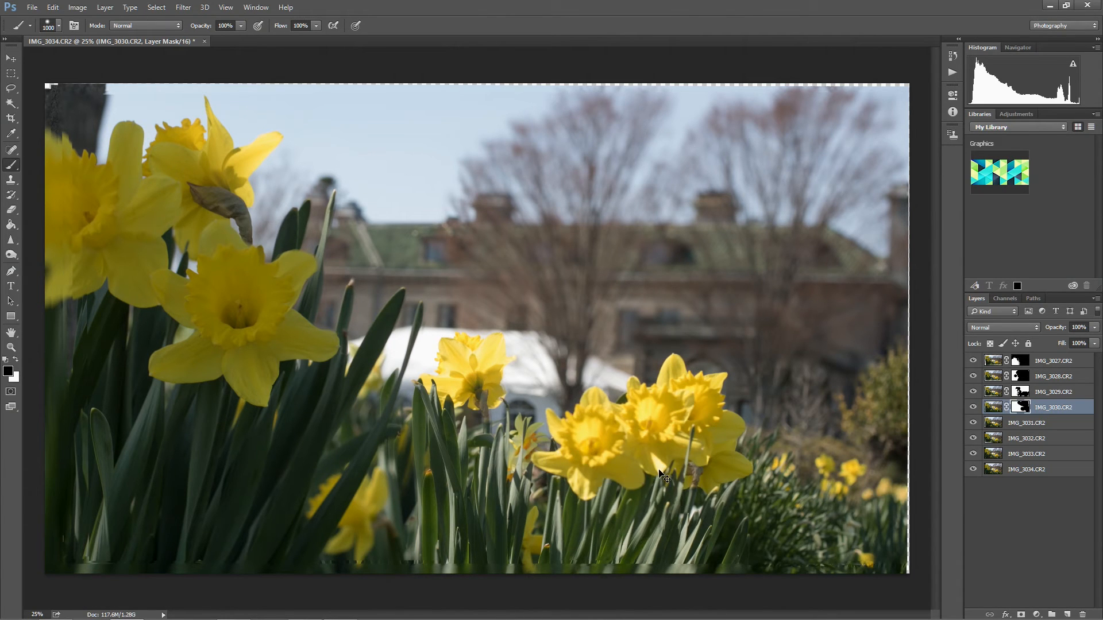
{"action": "key", "text": "ctrl+z"}
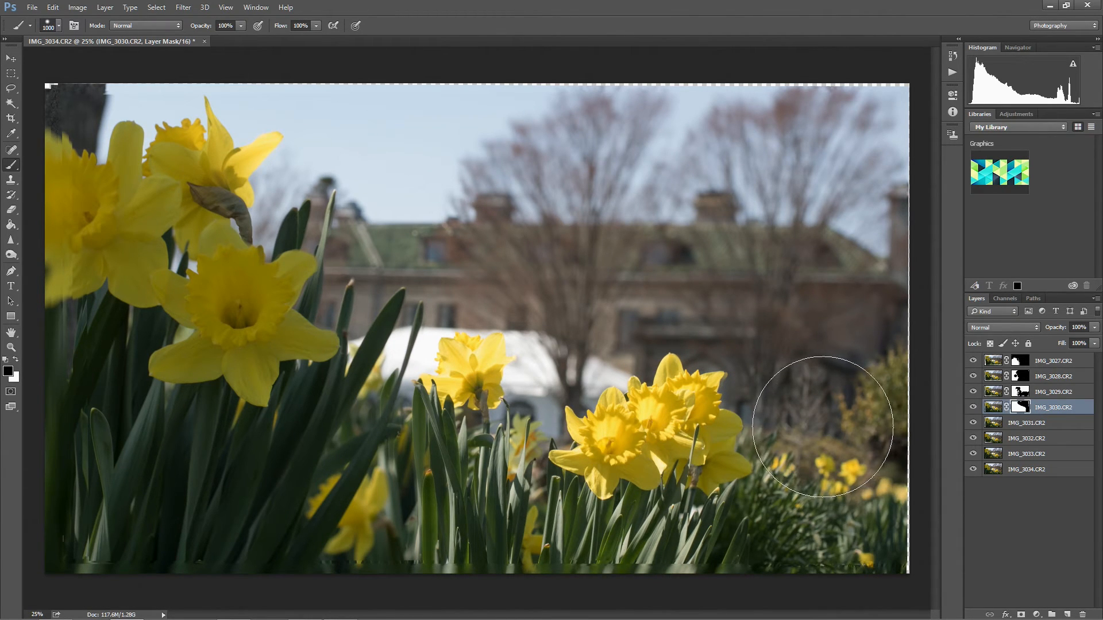
{"action": "key", "text": "bracketleft"}
{"action": "key", "text": "bracketleft"}
{"action": "key", "text": "bracketleft"}
{"action": "key", "text": "bracketleft"}
{"action": "key", "text": "bracketleft"}
{"action": "key", "text": "bracketleft"}
{"action": "key", "text": "bracketleft"}
{"action": "key", "text": "bracketleft"}
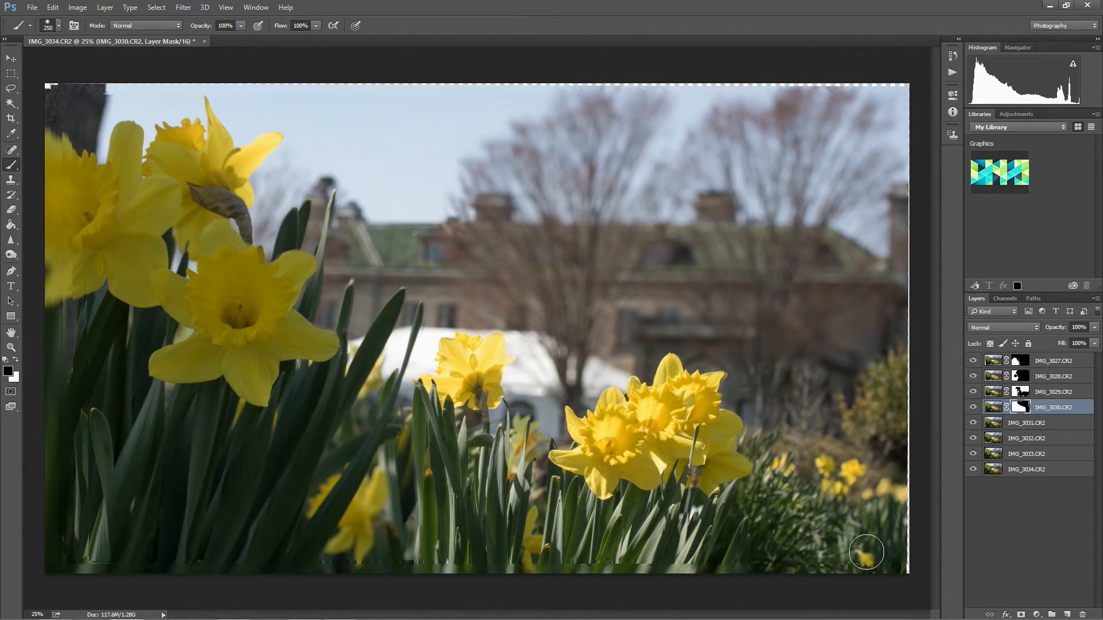
Enlarge the brush to 600 px and refine the IMG_3030.CR2 mask around the white tent and tree trunk above the right-hand daffodils.
{"action": "key", "text": "bracketright"}
{"action": "key", "text": "bracketright"}
{"action": "key", "text": "bracketright"}
{"action": "mouse_move", "coordinate": [542, 319]}
{"action": "left_mouse_down"}
{"action": "mouse_move", "coordinate": [546, 379]}
{"action": "mouse_move", "coordinate": [568, 302]}
{"action": "mouse_move", "coordinate": [520, 401]}
{"action": "mouse_move", "coordinate": [506, 463]}
{"action": "mouse_move", "coordinate": [546, 391]}
{"action": "mouse_move", "coordinate": [635, 301]}
{"action": "mouse_move", "coordinate": [648, 268]}
{"action": "mouse_move", "coordinate": [553, 368]}
{"action": "mouse_move", "coordinate": [564, 332]}
{"action": "mouse_move", "coordinate": [573, 360]}
{"action": "mouse_move", "coordinate": [614, 312]}
{"action": "mouse_move", "coordinate": [593, 332]}
{"action": "left_mouse_up"}
{"action": "mouse_move", "coordinate": [586, 415]}
{"action": "left_mouse_down"}
{"action": "mouse_move", "coordinate": [583, 345]}
{"action": "mouse_move", "coordinate": [563, 376]}
{"action": "mouse_move", "coordinate": [587, 401]}
{"action": "left_mouse_up"}
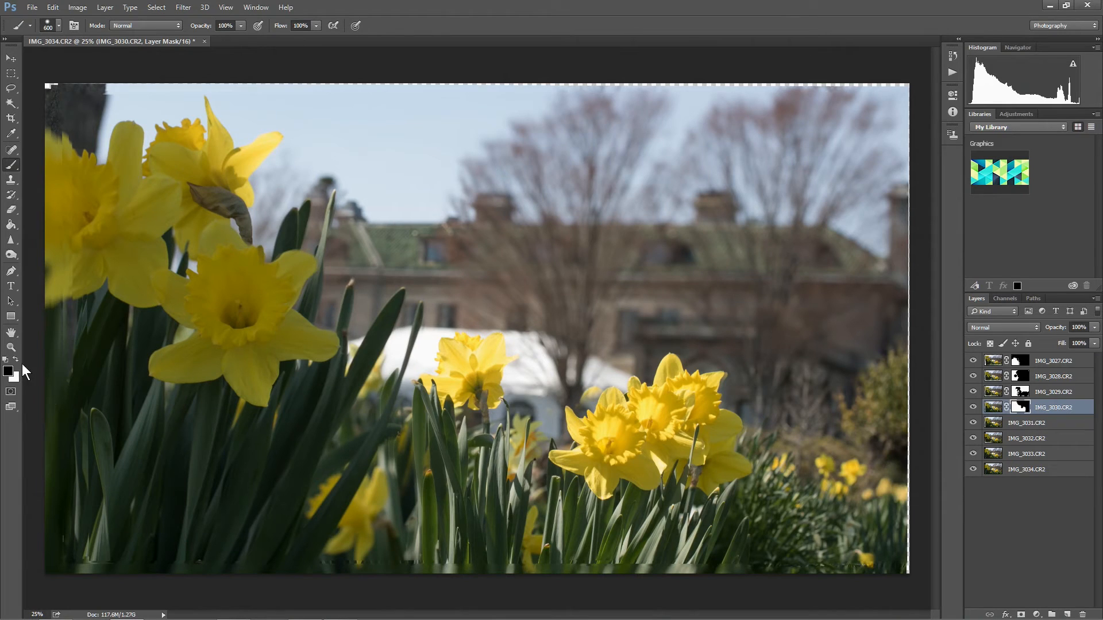
{"action": "left_click", "coordinate": [15, 359]}
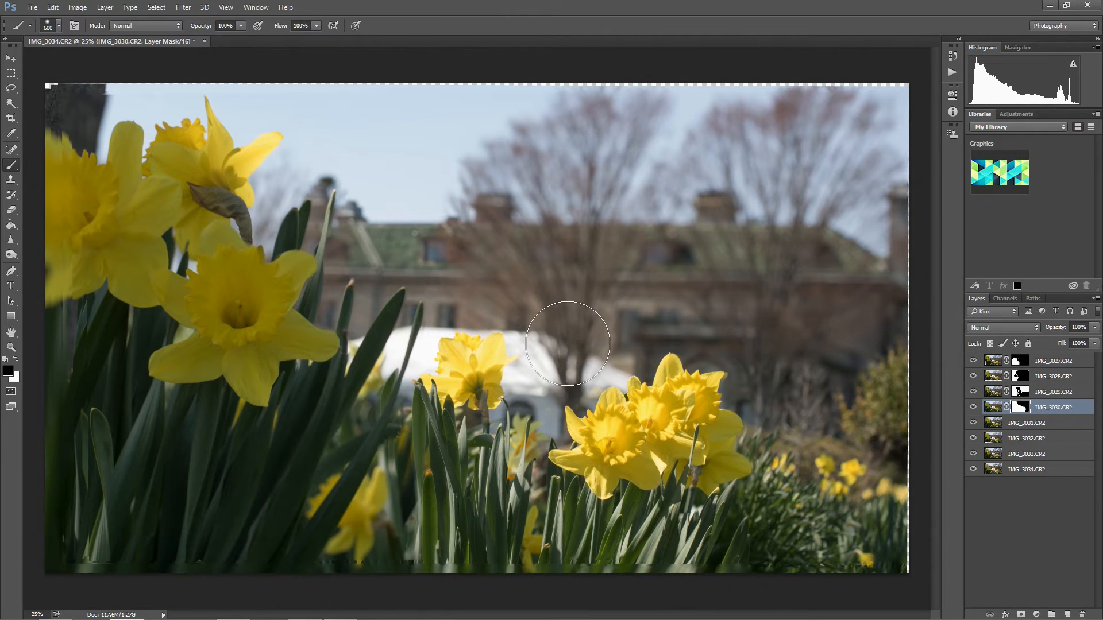
Refine the IMG_3030.CR2 mask beside the right-hand daffodils with a 300 px black brush, then restore the overpainted petals in white at 175 px.
{"action": "key", "text": "bracketleft"}
{"action": "key", "text": "bracketleft"}
{"action": "key", "text": "bracketleft"}
{"action": "mouse_move", "coordinate": [534, 401]}
{"action": "left_mouse_down"}
{"action": "mouse_move", "coordinate": [533, 425]}
{"action": "mouse_move", "coordinate": [522, 420]}
{"action": "left_mouse_up"}
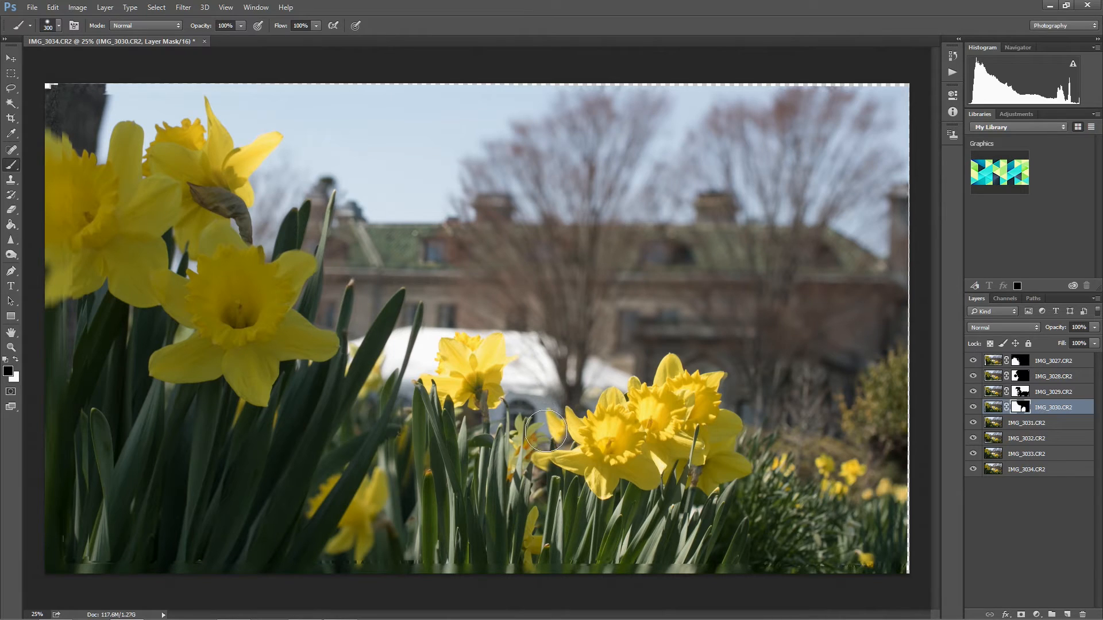
{"action": "key", "text": "x"}
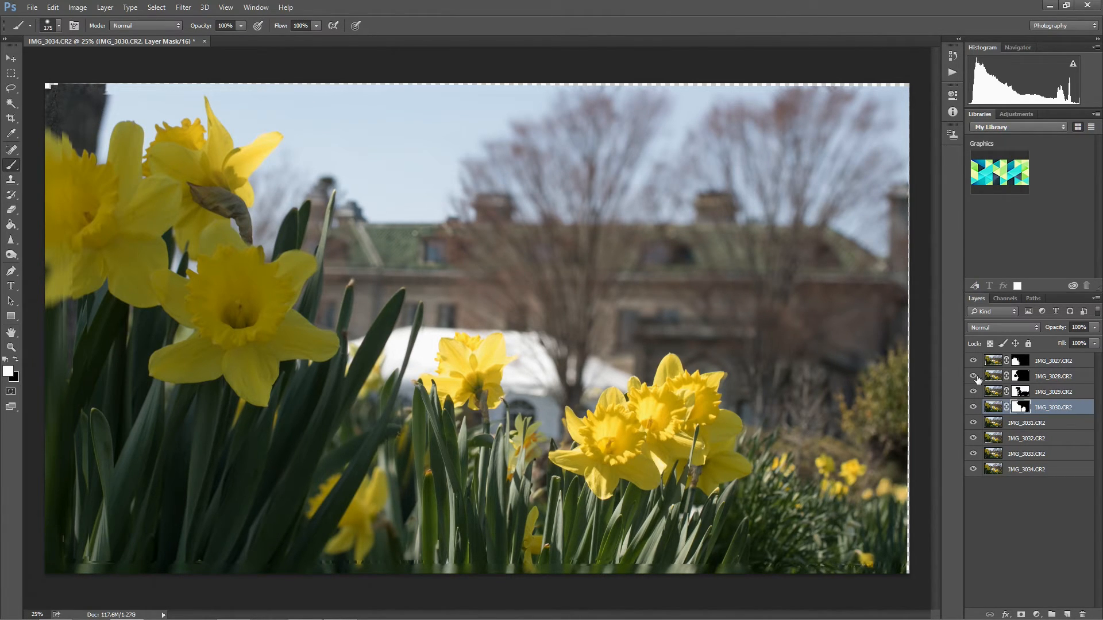
Add a layer mask to IMG_3031.CR2 and paint black over the background sky, trees and building with a 700 px brush.
{"action": "left_click", "coordinate": [1040, 425]}
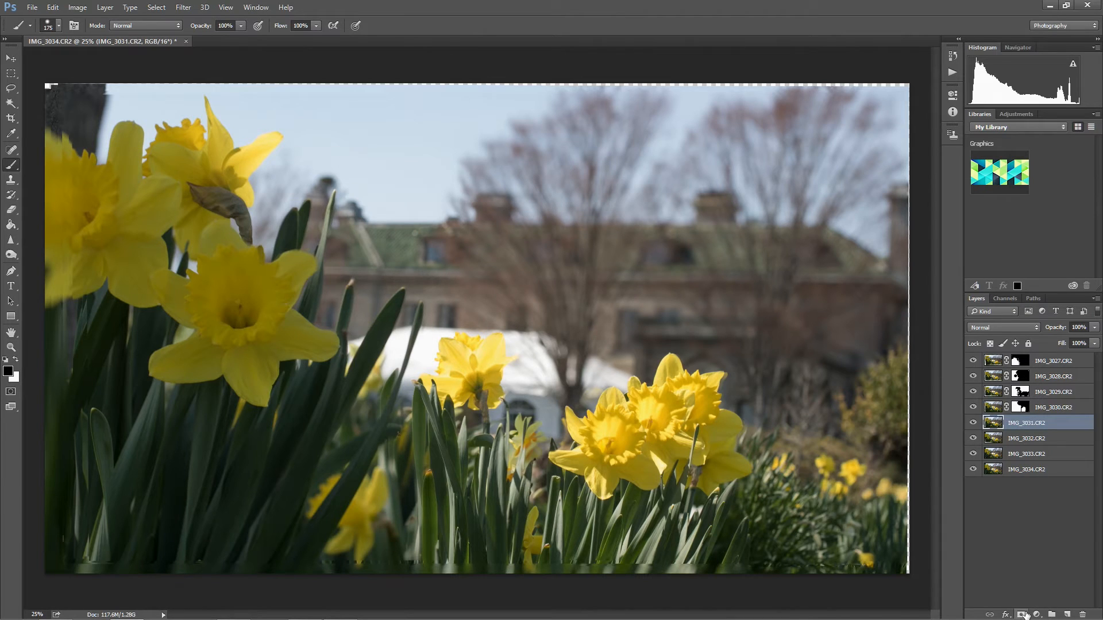
{"action": "left_click", "coordinate": [1023, 614]}
{"action": "key", "text": "bracketright"}
{"action": "key", "text": "bracketright"}
{"action": "key", "text": "bracketright"}
{"action": "key", "text": "bracketright"}
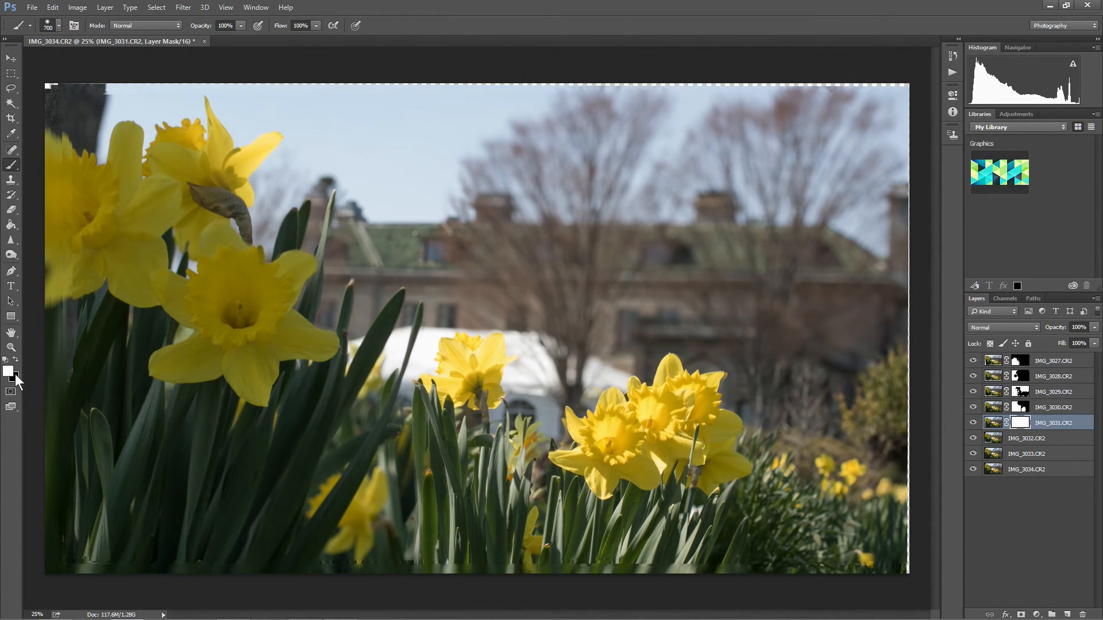
{"action": "mouse_move", "coordinate": [398, 135]}
{"action": "left_mouse_down"}
{"action": "mouse_move", "coordinate": [845, 329]}
{"action": "mouse_move", "coordinate": [555, 251]}
{"action": "mouse_move", "coordinate": [706, 244]}
{"action": "mouse_move", "coordinate": [807, 286]}
{"action": "mouse_move", "coordinate": [540, 212]}
{"action": "mouse_move", "coordinate": [431, 210]}
{"action": "mouse_move", "coordinate": [433, 230]}
{"action": "mouse_move", "coordinate": [633, 247]}
{"action": "mouse_move", "coordinate": [459, 207]}
{"action": "mouse_move", "coordinate": [601, 191]}
{"action": "mouse_move", "coordinate": [453, 155]}
{"action": "mouse_move", "coordinate": [395, 197]}
{"action": "mouse_move", "coordinate": [605, 216]}
{"action": "mouse_move", "coordinate": [440, 221]}
{"action": "mouse_move", "coordinate": [455, 237]}
{"action": "mouse_move", "coordinate": [705, 280]}
{"action": "mouse_move", "coordinate": [721, 296]}
{"action": "left_mouse_up"}
Paint black on the IMG_3029.CR2 mask over the background trees and building with a 1000 px brush.
{"action": "left_click", "coordinate": [1021, 392]}
{"action": "key", "text": "bracketright"}
{"action": "key", "text": "bracketright"}
{"action": "key", "text": "bracketright"}
{"action": "mouse_move", "coordinate": [664, 247]}
{"action": "left_mouse_down"}
{"action": "mouse_move", "coordinate": [519, 203]}
{"action": "mouse_move", "coordinate": [770, 248]}
{"action": "mouse_move", "coordinate": [805, 269]}
{"action": "mouse_move", "coordinate": [762, 296]}
{"action": "mouse_move", "coordinate": [825, 367]}
{"action": "mouse_move", "coordinate": [837, 363]}
{"action": "mouse_move", "coordinate": [821, 134]}
{"action": "mouse_move", "coordinate": [678, 146]}
{"action": "mouse_move", "coordinate": [516, 143]}
{"action": "mouse_move", "coordinate": [685, 145]}
{"action": "mouse_move", "coordinate": [470, 132]}
{"action": "left_mouse_up"}
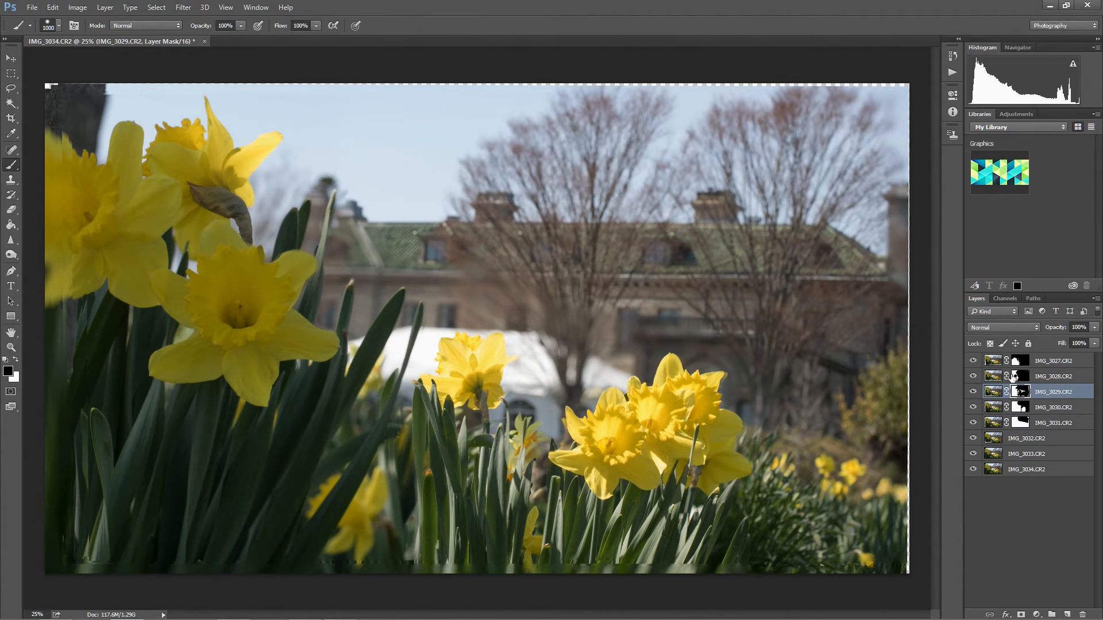
Reduce the brush to 300 px and clean up the IMG_3029.CR2 mask over the lower building, the right edge and the upper-left tree trunk.
{"action": "key", "text": "bracketleft"}
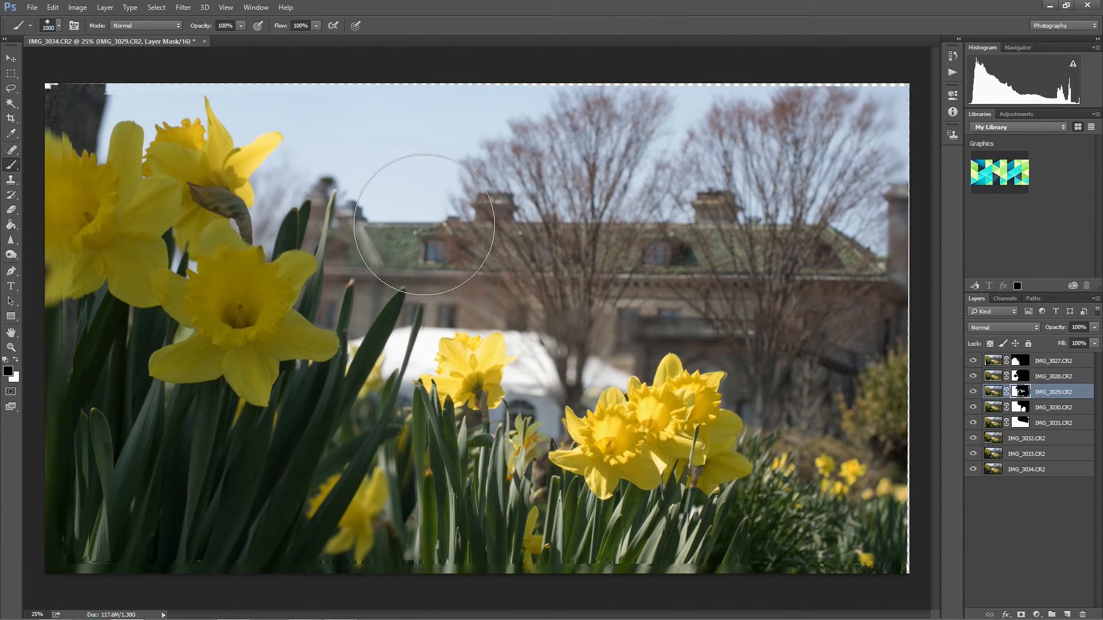
{"action": "key", "text": "bracketleft"}
{"action": "key", "text": "bracketleft"}
{"action": "key", "text": "bracketleft"}
{"action": "key", "text": "bracketleft"}
{"action": "key", "text": "bracketleft"}
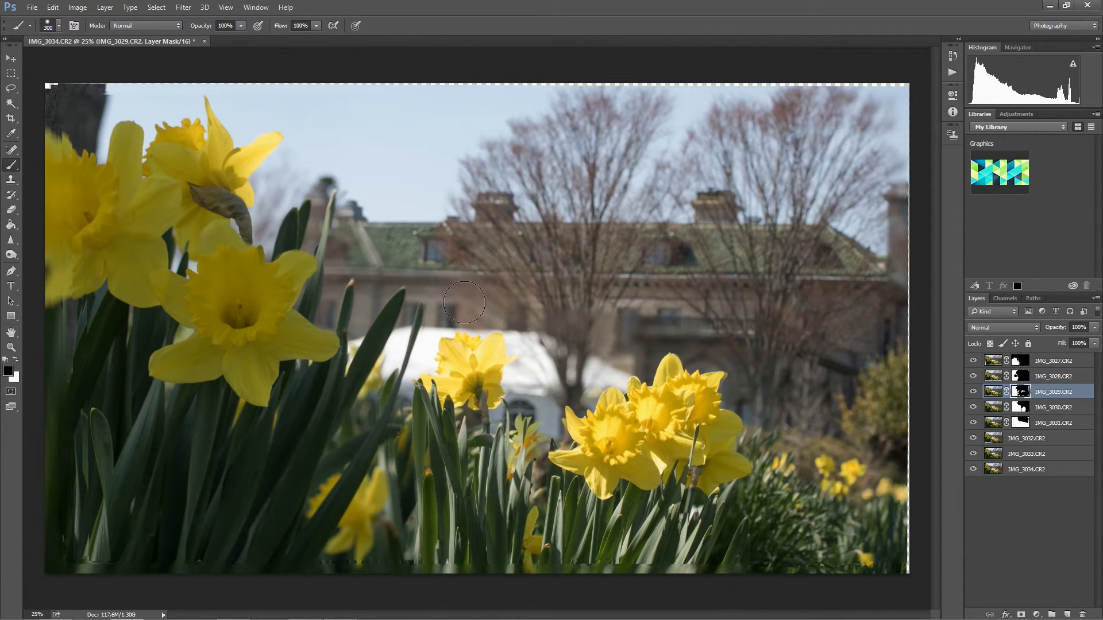
{"action": "mouse_move", "coordinate": [548, 314]}
{"action": "left_mouse_down"}
{"action": "mouse_move", "coordinate": [576, 351]}
{"action": "mouse_move", "coordinate": [622, 326]}
{"action": "mouse_move", "coordinate": [548, 375]}
{"action": "mouse_move", "coordinate": [613, 344]}
{"action": "left_mouse_up"}
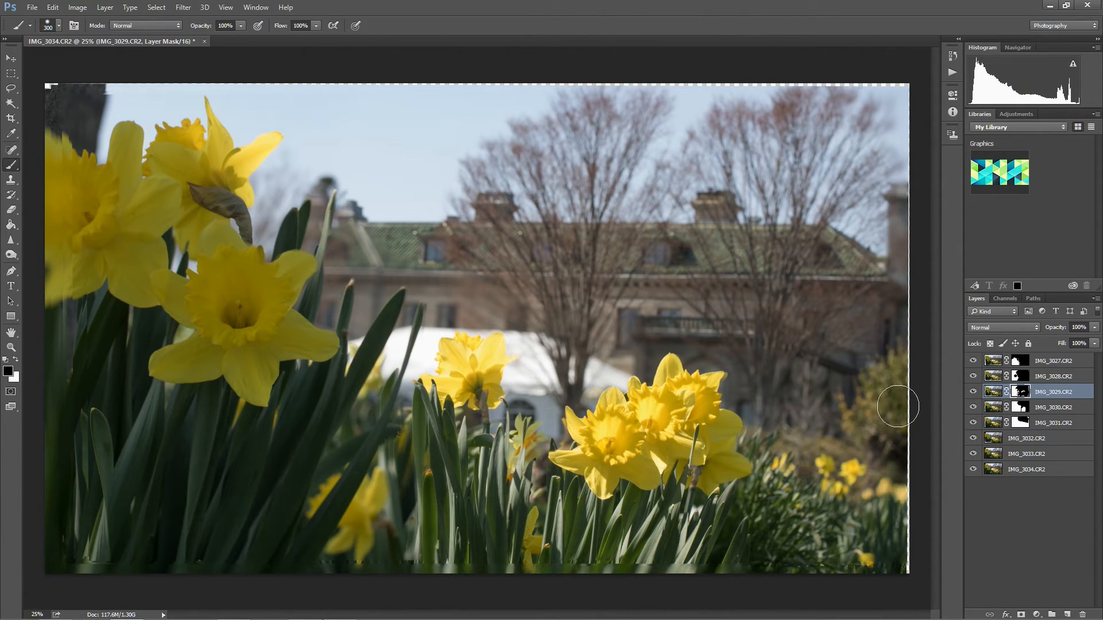
{"action": "left_click_drag", "start_coordinate": [894, 441], "coordinate": [884, 551]}
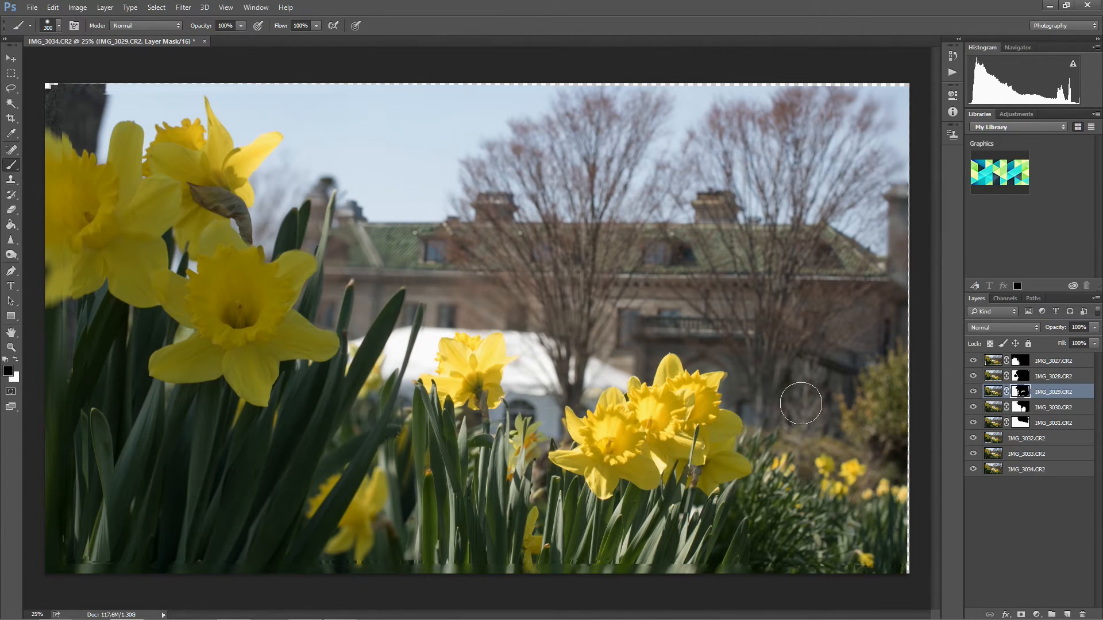
{"action": "key", "text": "bracketright"}
{"action": "key", "text": "bracketright"}
{"action": "key", "text": "bracketleft"}
{"action": "key", "text": "bracketleft"}
{"action": "left_click_drag", "start_coordinate": [79, 98], "coordinate": [85, 118]}
Paint black on the IMG_3028.CR2 mask over the upper-left tree trunk with a 400 px brush, then reduce the brush size.
{"action": "left_click", "coordinate": [1020, 376]}
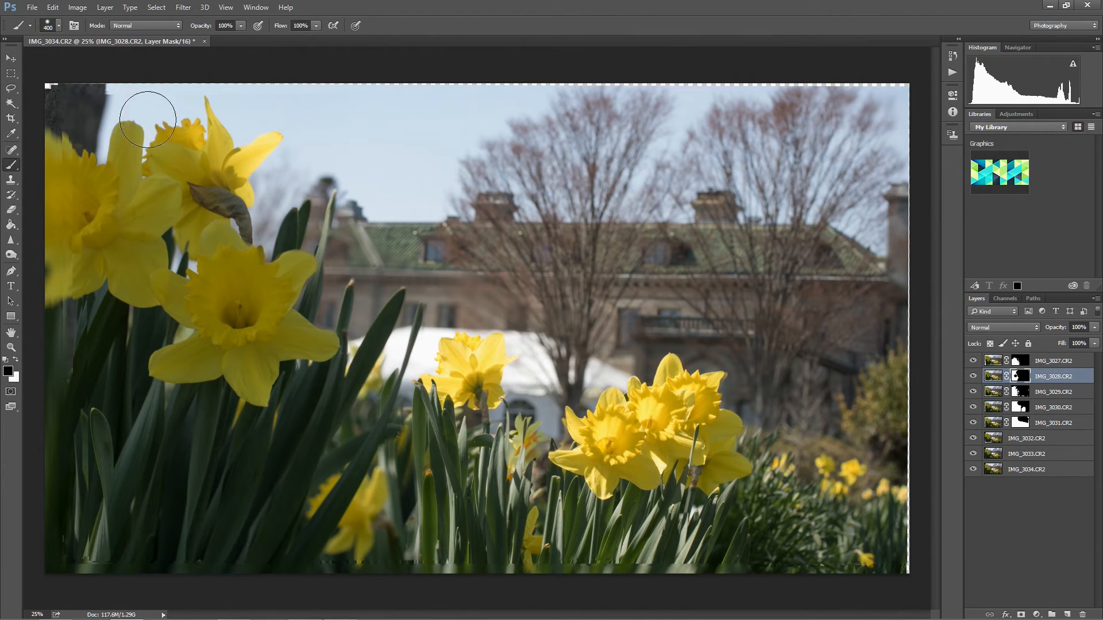
{"action": "mouse_move", "coordinate": [83, 117]}
{"action": "left_mouse_down"}
{"action": "mouse_move", "coordinate": [81, 105]}
{"action": "mouse_move", "coordinate": [100, 96]}
{"action": "left_mouse_up"}
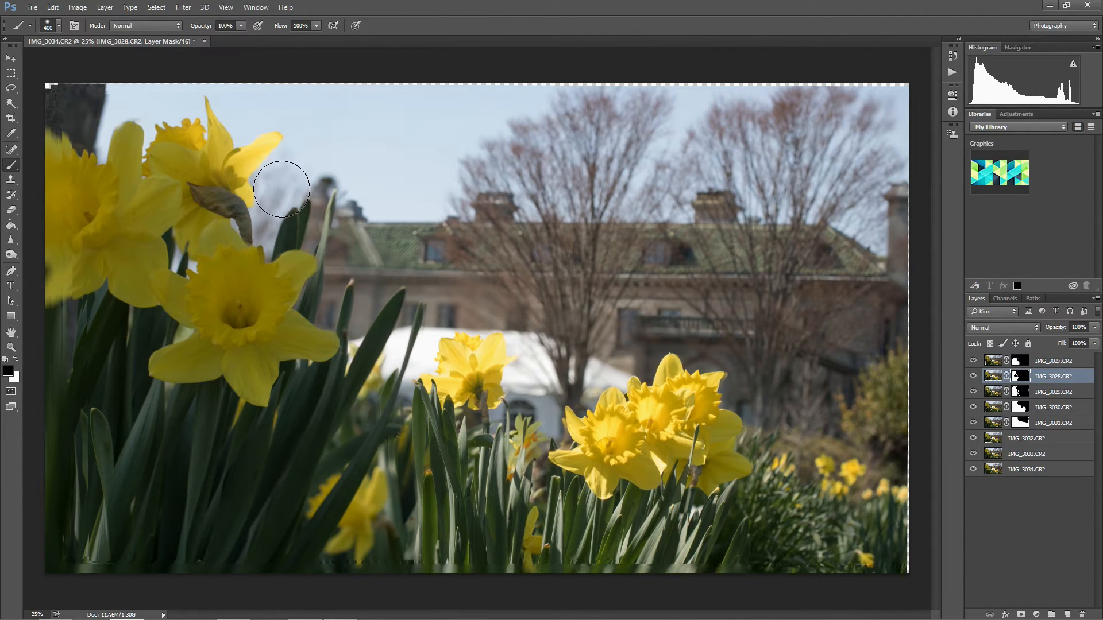
{"action": "key", "text": "bracketleft"}
{"action": "key", "text": "bracketleft"}
{"action": "left_click", "coordinate": [1022, 407]}
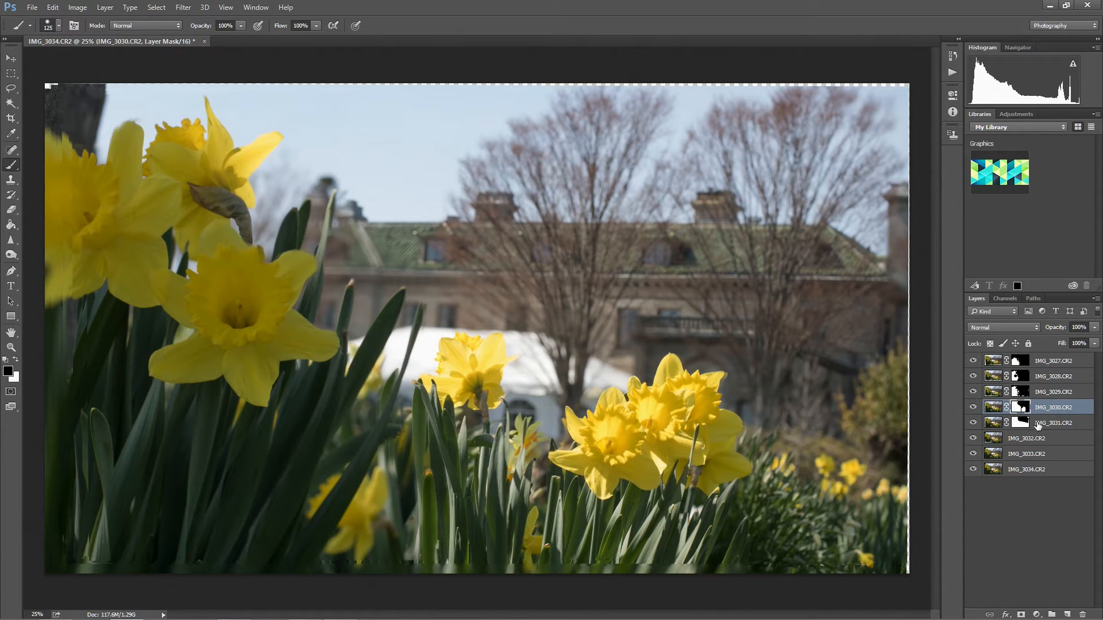
{"action": "left_click", "coordinate": [1038, 425]}
{"action": "mouse_move", "coordinate": [448, 282]}
{"action": "left_mouse_down"}
{"action": "mouse_move", "coordinate": [496, 280]}
{"action": "mouse_move", "coordinate": [492, 297]}
{"action": "mouse_move", "coordinate": [509, 306]}
{"action": "mouse_move", "coordinate": [483, 305]}
{"action": "mouse_move", "coordinate": [511, 301]}
{"action": "mouse_move", "coordinate": [468, 317]}
{"action": "left_mouse_up"}
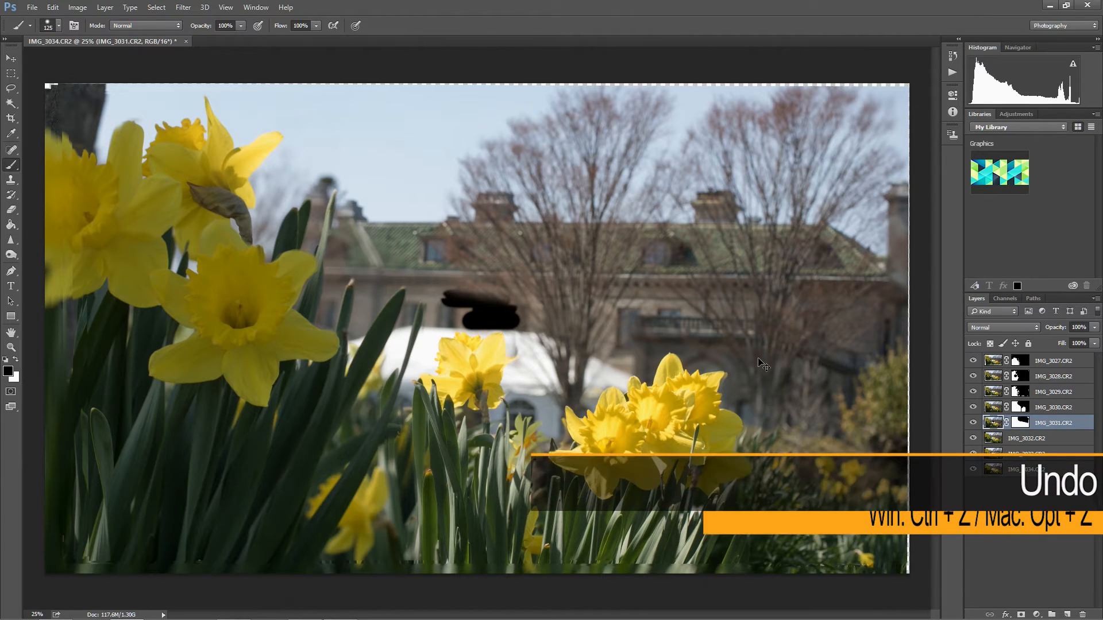
{"action": "key", "text": "ctrl+z"}
{"action": "key", "text": "ctrl+z"}
{"action": "key", "text": "ctrl+z"}
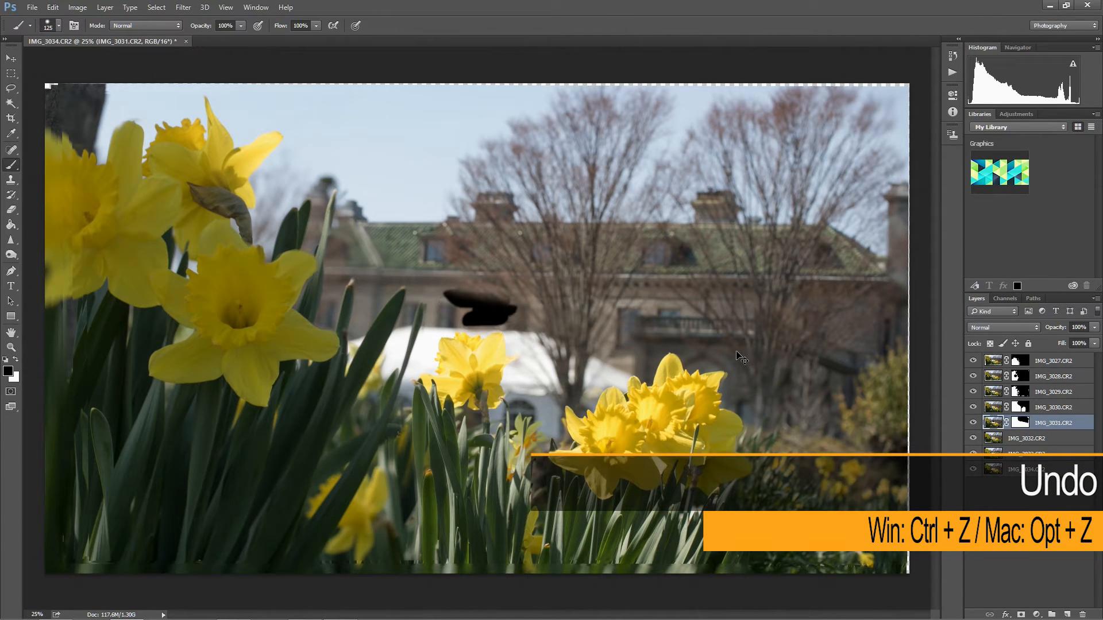
{"action": "key", "text": "ctrl+z"}
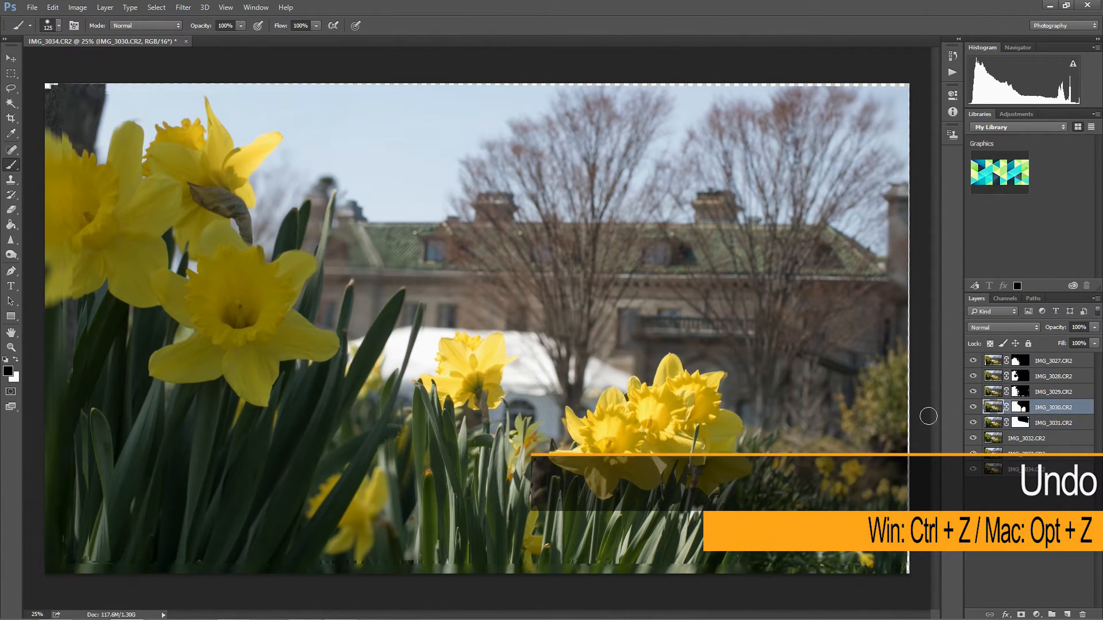
Paint black on the IMG_3031.CR2 mask around the tent's edge and over the lower-right foliage with a 175 to 250 px brush.
{"action": "left_click", "coordinate": [1025, 424]}
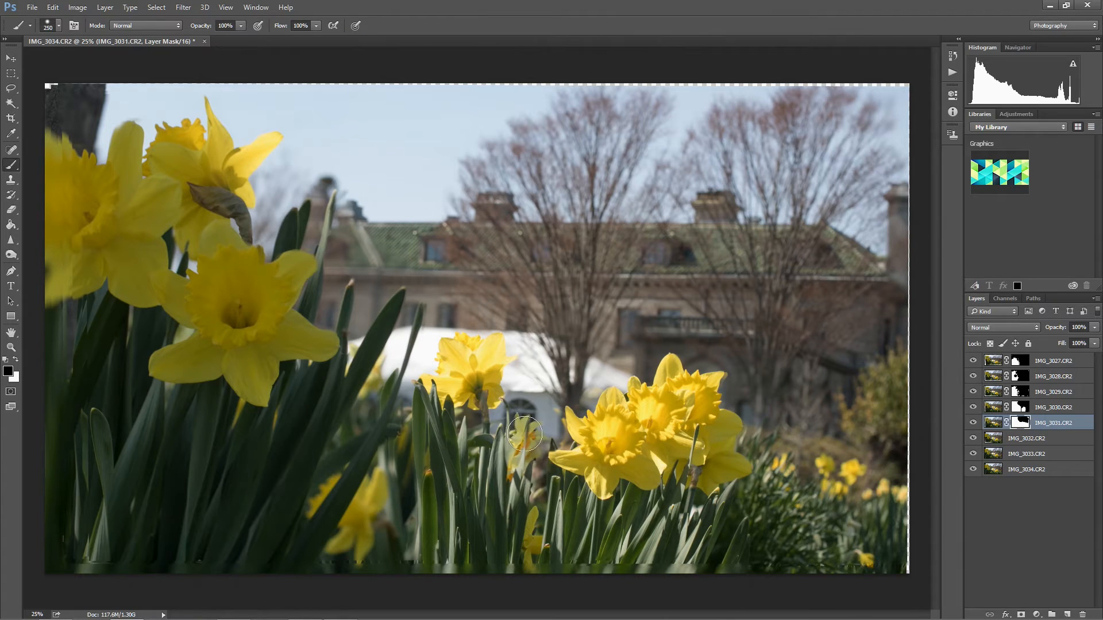
{"action": "left_click_drag", "start_coordinate": [550, 382], "coordinate": [556, 380]}
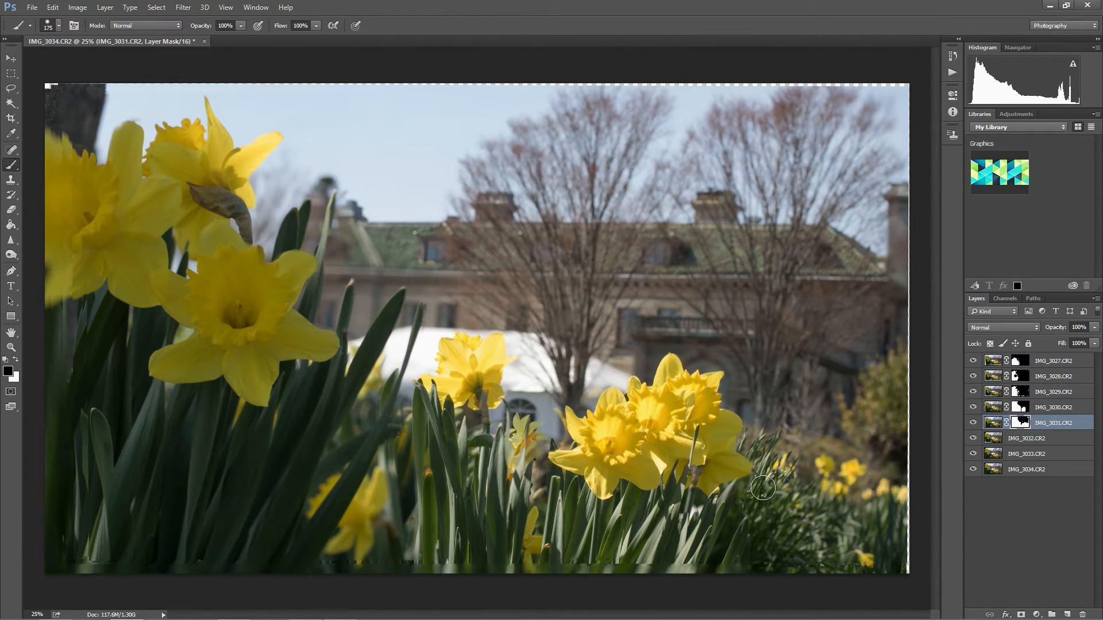
{"action": "mouse_move", "coordinate": [779, 574]}
{"action": "left_mouse_down"}
{"action": "mouse_move", "coordinate": [782, 468]}
{"action": "mouse_move", "coordinate": [798, 584]}
{"action": "mouse_move", "coordinate": [804, 461]}
{"action": "mouse_move", "coordinate": [808, 545]}
{"action": "mouse_move", "coordinate": [806, 427]}
{"action": "mouse_move", "coordinate": [830, 526]}
{"action": "left_mouse_up"}
{"action": "left_click_drag", "start_coordinate": [843, 590], "coordinate": [853, 559]}
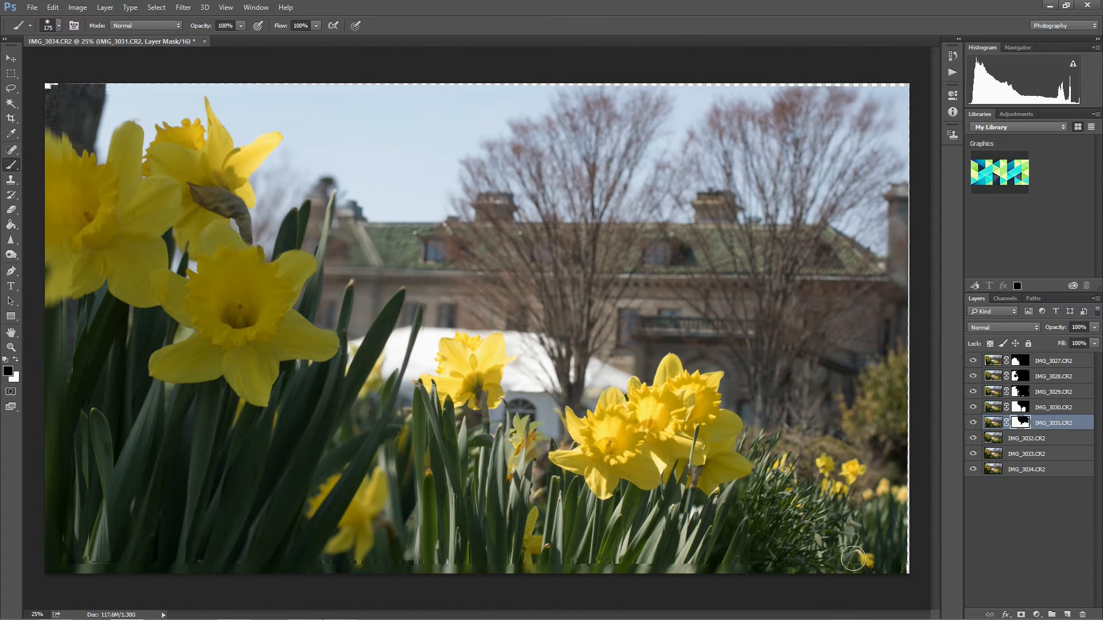
{"action": "key", "text": "bracketright"}
{"action": "left_click_drag", "start_coordinate": [899, 474], "coordinate": [875, 570]}
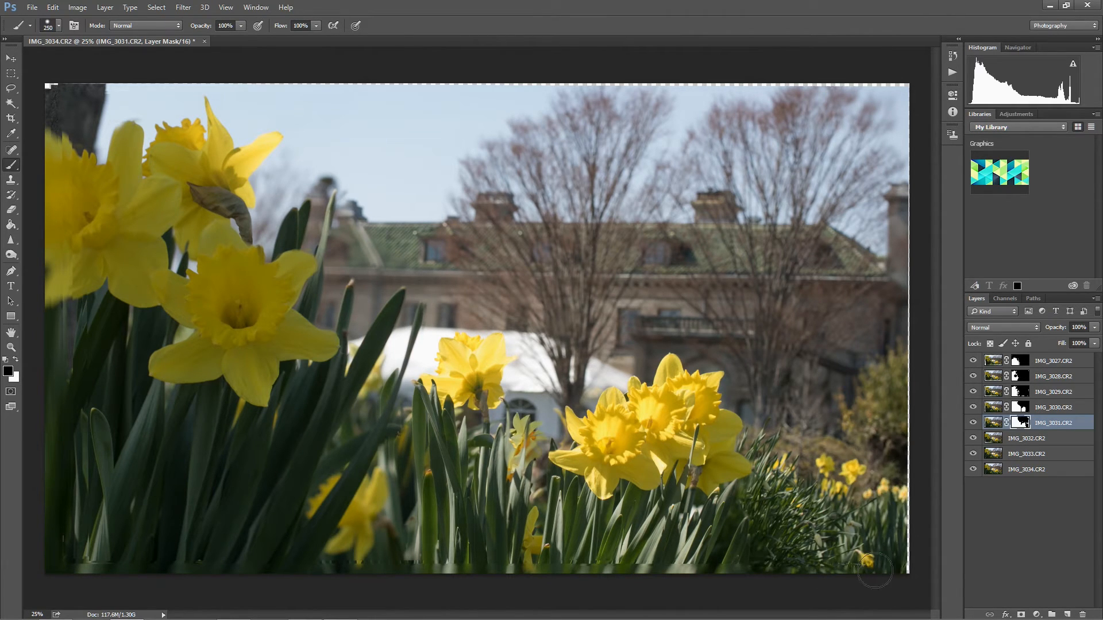
Paint black on the IMG_3031.CR2 mask over the right-hand shrubs, background trees, building and sky with a 500 px brush.
{"action": "key", "text": "bracketright"}
{"action": "key", "text": "bracketright"}
{"action": "mouse_move", "coordinate": [884, 364]}
{"action": "left_mouse_down"}
{"action": "mouse_move", "coordinate": [808, 473]}
{"action": "mouse_move", "coordinate": [782, 370]}
{"action": "left_mouse_up"}
{"action": "mouse_move", "coordinate": [888, 133]}
{"action": "left_mouse_down"}
{"action": "mouse_move", "coordinate": [875, 97]}
{"action": "mouse_move", "coordinate": [817, 113]}
{"action": "mouse_move", "coordinate": [810, 124]}
{"action": "mouse_move", "coordinate": [843, 135]}
{"action": "mouse_move", "coordinate": [809, 132]}
{"action": "mouse_move", "coordinate": [788, 187]}
{"action": "left_mouse_up"}
{"action": "left_click_drag", "start_coordinate": [348, 186], "coordinate": [373, 181]}
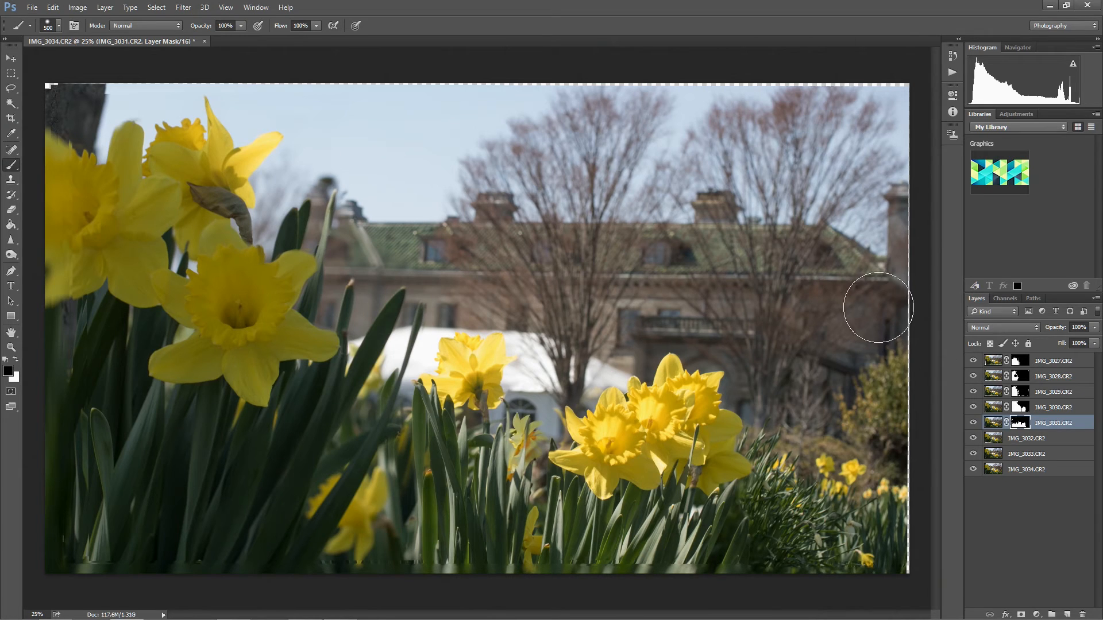
Add a layer mask to IMG_3032.CR2 and paint black over the lower-right foliage and small daffodils.
{"action": "left_click", "coordinate": [1048, 441]}
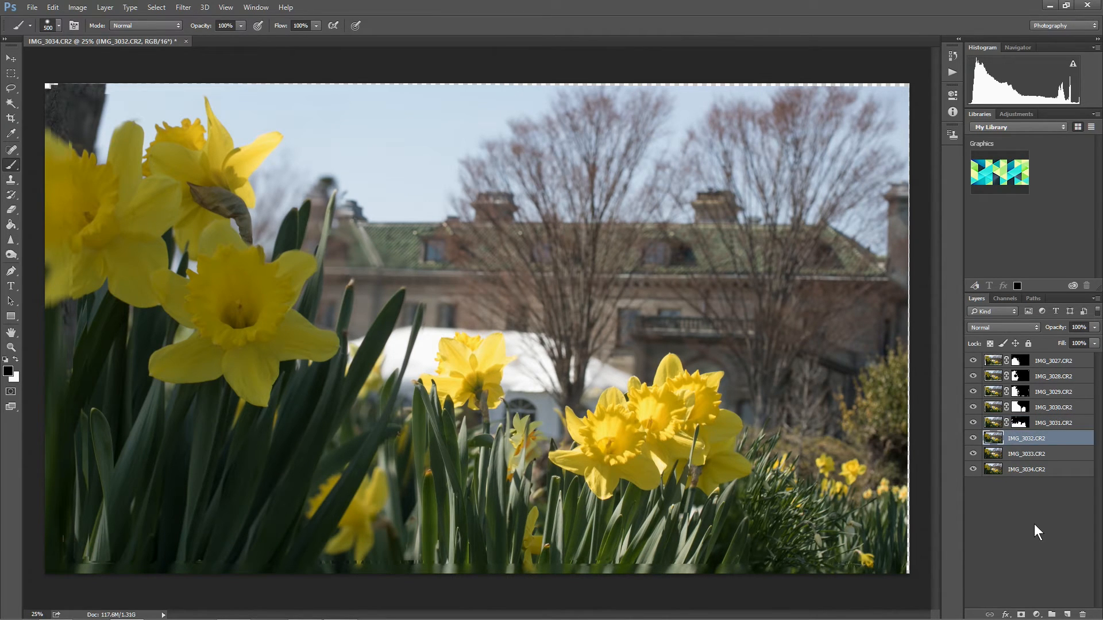
{"action": "left_click", "coordinate": [1021, 614]}
{"action": "mouse_move", "coordinate": [924, 521]}
{"action": "left_mouse_down"}
{"action": "mouse_move", "coordinate": [856, 487]}
{"action": "mouse_move", "coordinate": [810, 505]}
{"action": "mouse_move", "coordinate": [829, 482]}
{"action": "mouse_move", "coordinate": [776, 475]}
{"action": "left_mouse_up"}
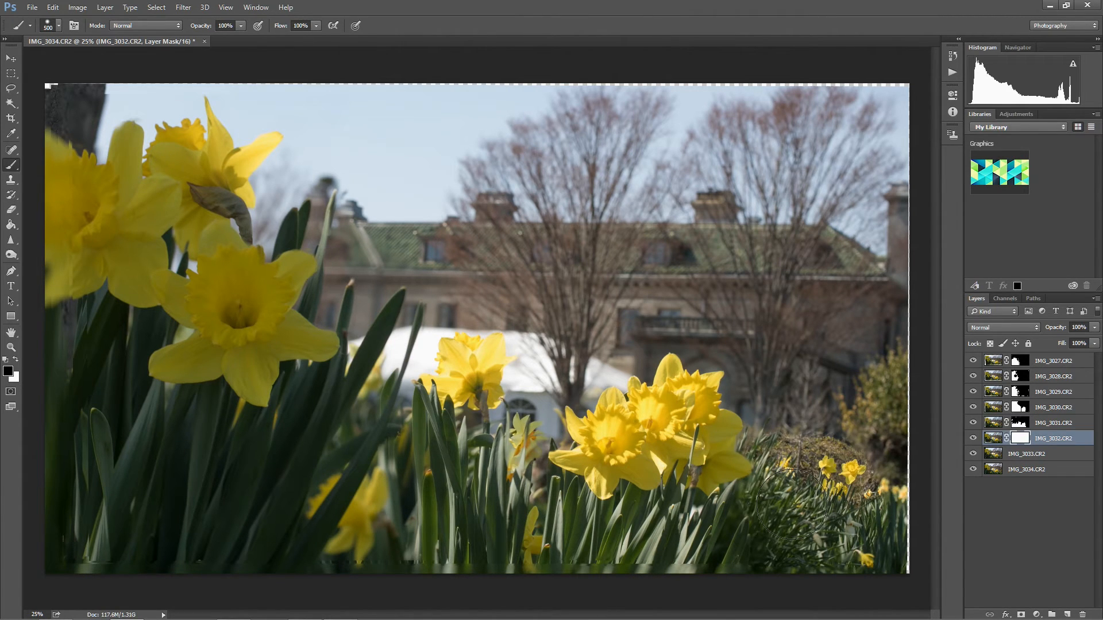
{"action": "mouse_move", "coordinate": [863, 510]}
{"action": "left_mouse_down"}
{"action": "mouse_move", "coordinate": [893, 546]}
{"action": "mouse_move", "coordinate": [893, 483]}
{"action": "mouse_move", "coordinate": [830, 448]}
{"action": "left_mouse_up"}
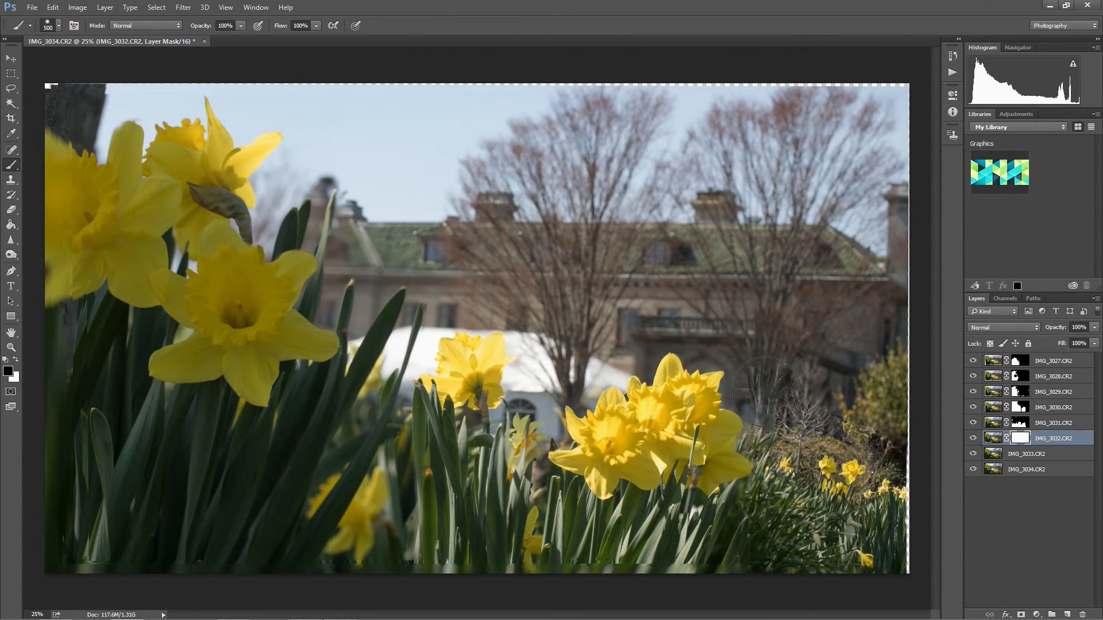
Paint black on the IMG_3032.CR2 mask over both bare trees, the building, the tent and the upper-left sky.
{"action": "mouse_move", "coordinate": [771, 380]}
{"action": "left_mouse_down"}
{"action": "mouse_move", "coordinate": [850, 397]}
{"action": "mouse_move", "coordinate": [896, 356]}
{"action": "mouse_move", "coordinate": [873, 276]}
{"action": "mouse_move", "coordinate": [792, 266]}
{"action": "mouse_move", "coordinate": [764, 241]}
{"action": "mouse_move", "coordinate": [861, 204]}
{"action": "mouse_move", "coordinate": [870, 110]}
{"action": "mouse_move", "coordinate": [837, 61]}
{"action": "mouse_move", "coordinate": [796, 167]}
{"action": "mouse_move", "coordinate": [777, 282]}
{"action": "left_mouse_up"}
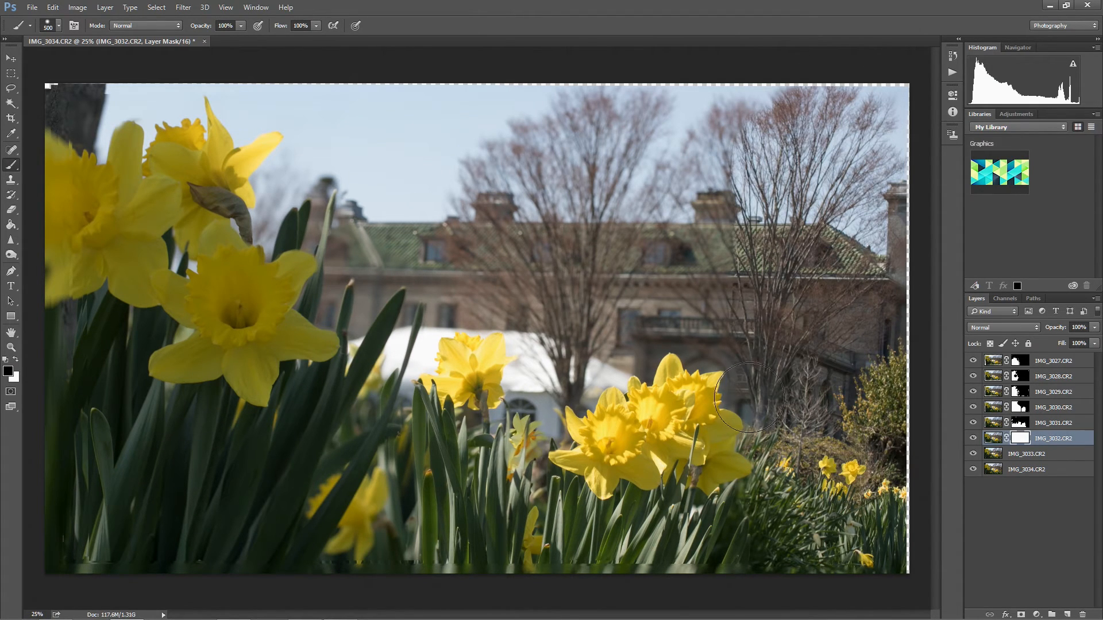
{"action": "mouse_move", "coordinate": [722, 324]}
{"action": "left_mouse_down"}
{"action": "mouse_move", "coordinate": [721, 300]}
{"action": "mouse_move", "coordinate": [675, 364]}
{"action": "mouse_move", "coordinate": [631, 362]}
{"action": "mouse_move", "coordinate": [705, 324]}
{"action": "mouse_move", "coordinate": [649, 323]}
{"action": "mouse_move", "coordinate": [600, 274]}
{"action": "mouse_move", "coordinate": [618, 250]}
{"action": "mouse_move", "coordinate": [517, 224]}
{"action": "mouse_move", "coordinate": [505, 132]}
{"action": "mouse_move", "coordinate": [708, 115]}
{"action": "left_mouse_up"}
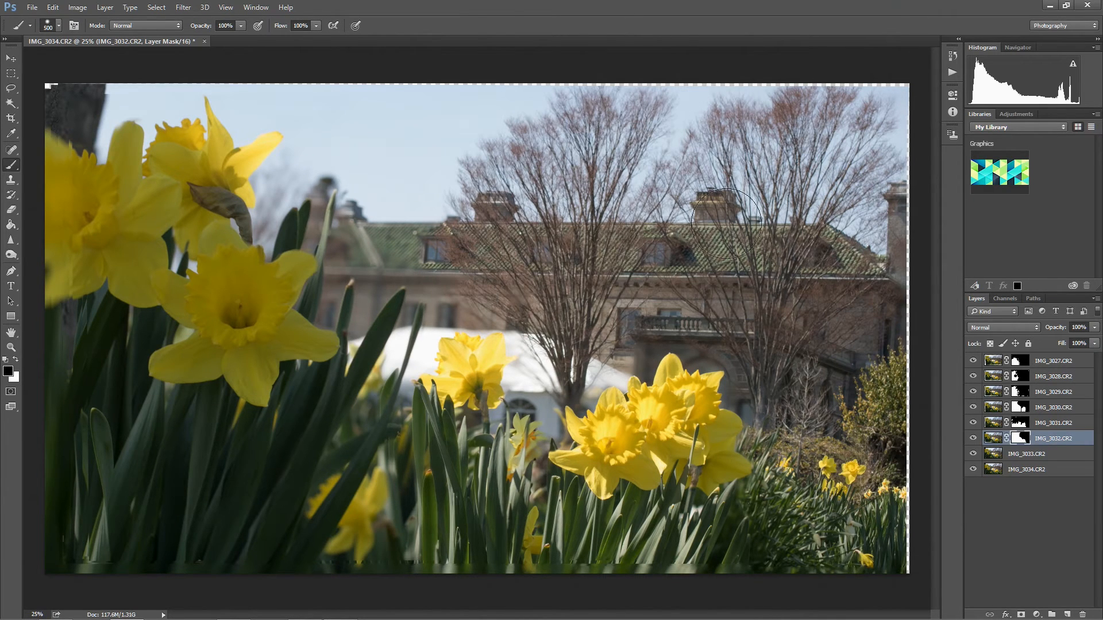
{"action": "mouse_move", "coordinate": [695, 432]}
{"action": "left_mouse_down"}
{"action": "mouse_move", "coordinate": [616, 439]}
{"action": "mouse_move", "coordinate": [690, 396]}
{"action": "mouse_move", "coordinate": [574, 482]}
{"action": "mouse_move", "coordinate": [710, 543]}
{"action": "mouse_move", "coordinate": [783, 497]}
{"action": "mouse_move", "coordinate": [736, 518]}
{"action": "mouse_move", "coordinate": [758, 467]}
{"action": "mouse_move", "coordinate": [601, 356]}
{"action": "mouse_move", "coordinate": [425, 343]}
{"action": "mouse_move", "coordinate": [383, 255]}
{"action": "mouse_move", "coordinate": [518, 210]}
{"action": "left_mouse_up"}
{"action": "left_click_drag", "start_coordinate": [483, 145], "coordinate": [282, 120]}
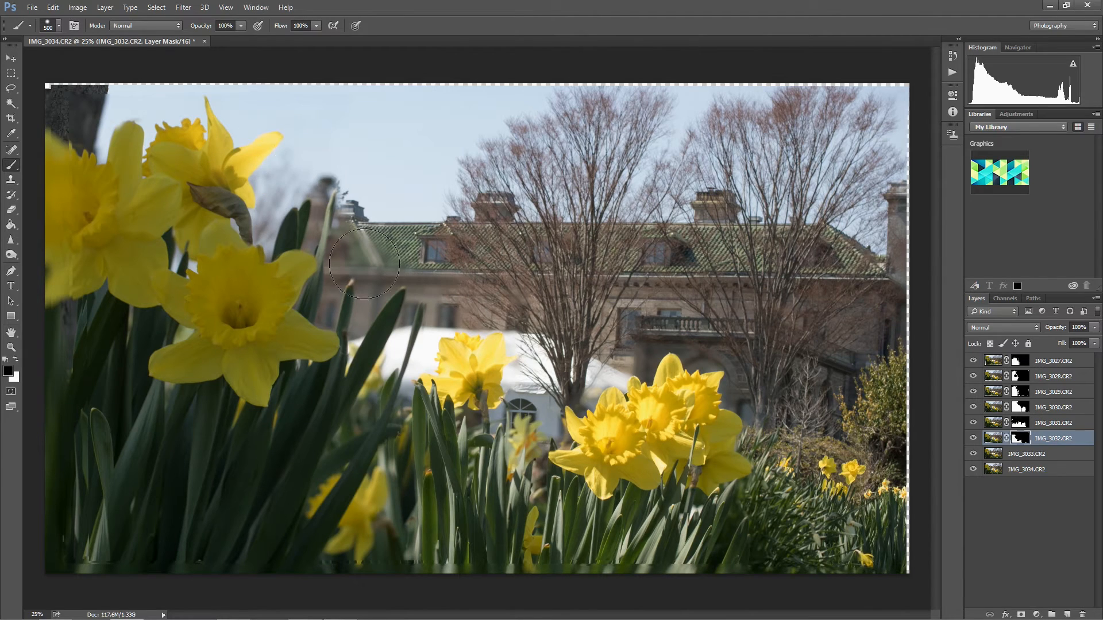
{"action": "left_click", "coordinate": [1067, 426]}
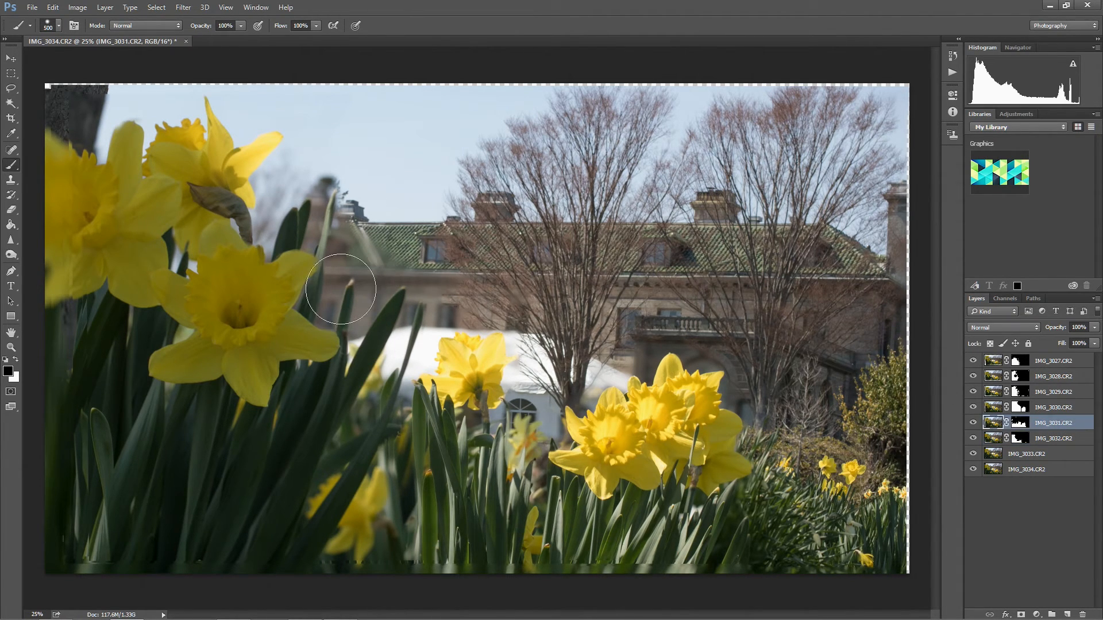
{"action": "left_click", "coordinate": [1057, 408]}
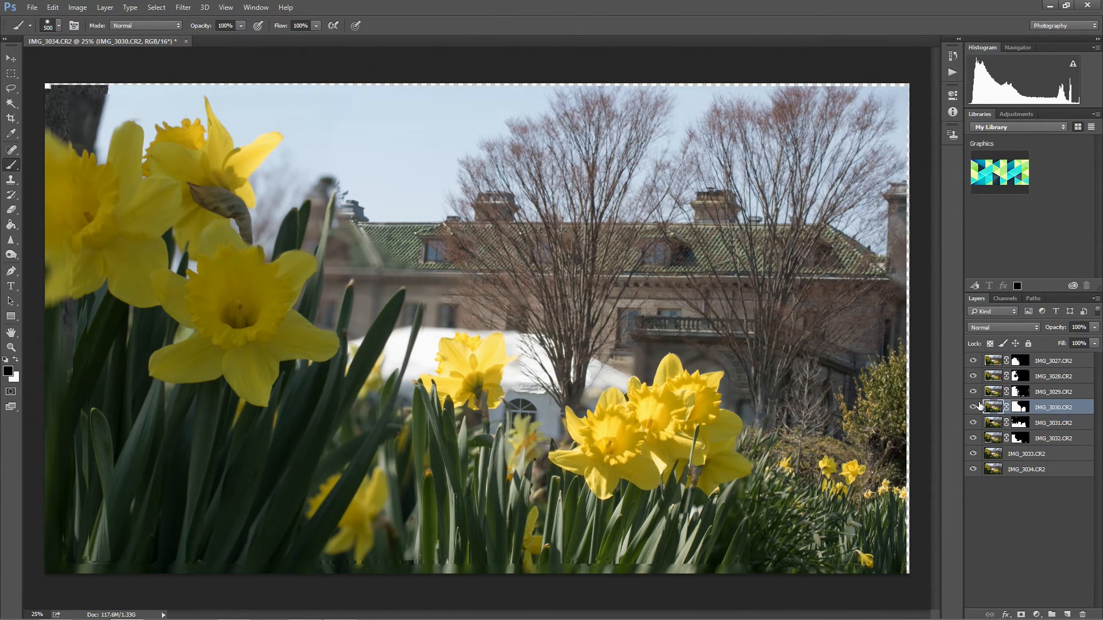
{"action": "left_click_drag", "start_coordinate": [416, 282], "coordinate": [348, 262]}
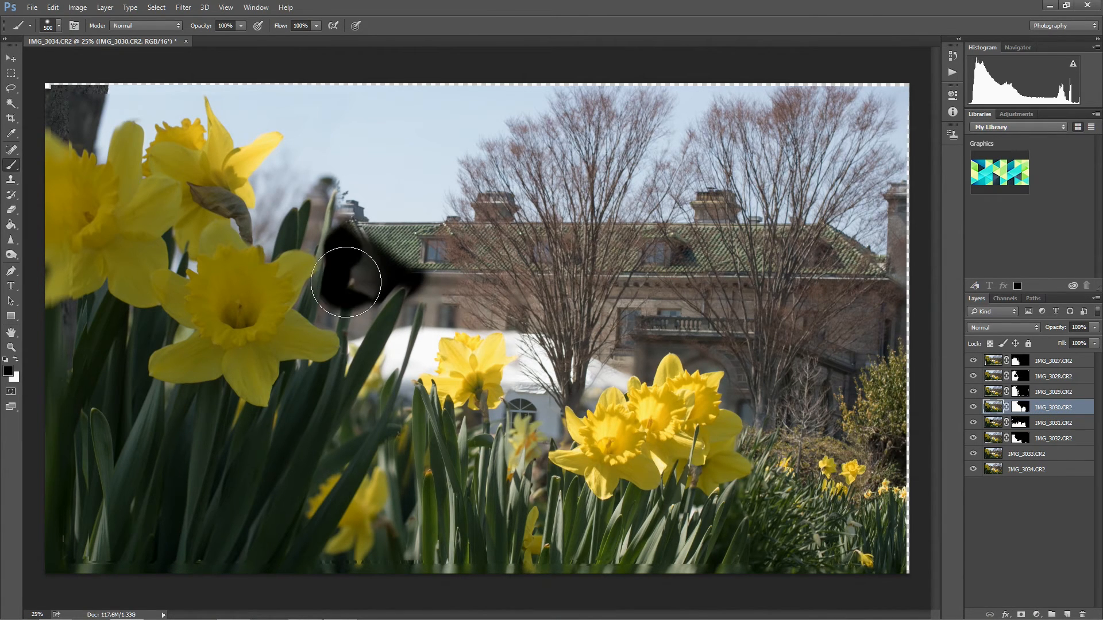
{"action": "key", "text": "ctrl+z"}
Paint black on the IMG_3030.CR2 mask over the building's left end, roof and tent, undoing a stroke along the way.
{"action": "left_click", "coordinate": [1020, 407]}
{"action": "mouse_move", "coordinate": [429, 241]}
{"action": "left_mouse_down"}
{"action": "mouse_move", "coordinate": [336, 281]}
{"action": "mouse_move", "coordinate": [351, 256]}
{"action": "mouse_move", "coordinate": [322, 226]}
{"action": "mouse_move", "coordinate": [305, 147]}
{"action": "mouse_move", "coordinate": [273, 226]}
{"action": "mouse_move", "coordinate": [288, 141]}
{"action": "mouse_move", "coordinate": [268, 190]}
{"action": "mouse_move", "coordinate": [286, 248]}
{"action": "mouse_move", "coordinate": [298, 241]}
{"action": "mouse_move", "coordinate": [359, 304]}
{"action": "mouse_move", "coordinate": [437, 311]}
{"action": "mouse_move", "coordinate": [476, 289]}
{"action": "left_mouse_up"}
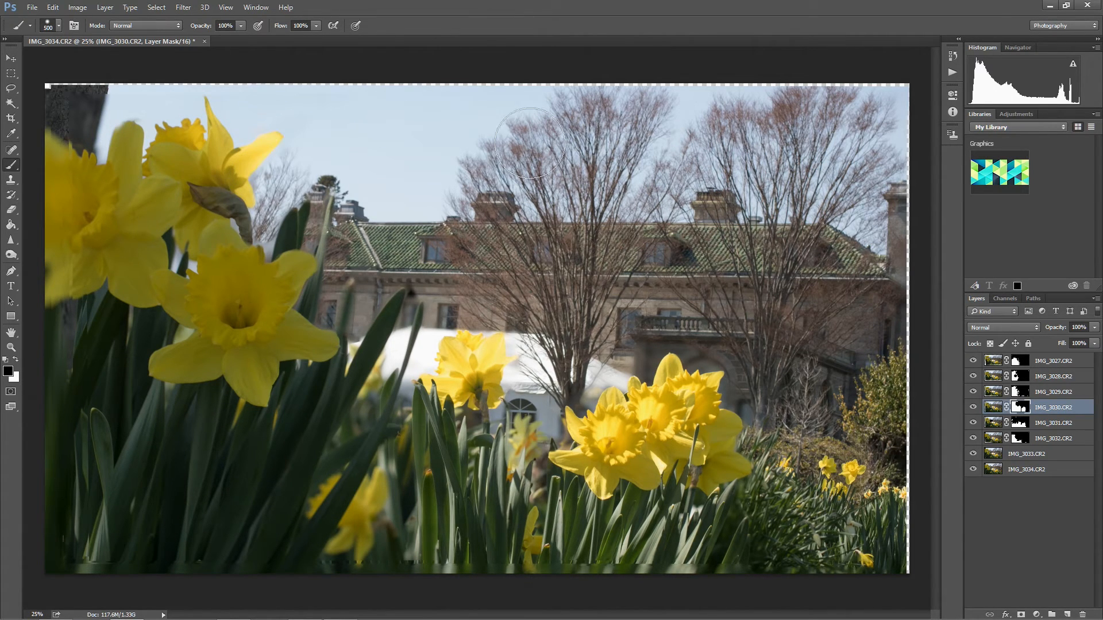
{"action": "mouse_move", "coordinate": [362, 371]}
{"action": "left_mouse_down"}
{"action": "mouse_move", "coordinate": [505, 284]}
{"action": "mouse_move", "coordinate": [379, 403]}
{"action": "mouse_move", "coordinate": [466, 363]}
{"action": "mouse_move", "coordinate": [596, 349]}
{"action": "mouse_move", "coordinate": [465, 414]}
{"action": "mouse_move", "coordinate": [614, 318]}
{"action": "mouse_move", "coordinate": [505, 253]}
{"action": "mouse_move", "coordinate": [551, 264]}
{"action": "mouse_move", "coordinate": [545, 321]}
{"action": "mouse_move", "coordinate": [532, 430]}
{"action": "mouse_move", "coordinate": [483, 471]}
{"action": "mouse_move", "coordinate": [632, 333]}
{"action": "mouse_move", "coordinate": [545, 414]}
{"action": "mouse_move", "coordinate": [560, 371]}
{"action": "left_mouse_up"}
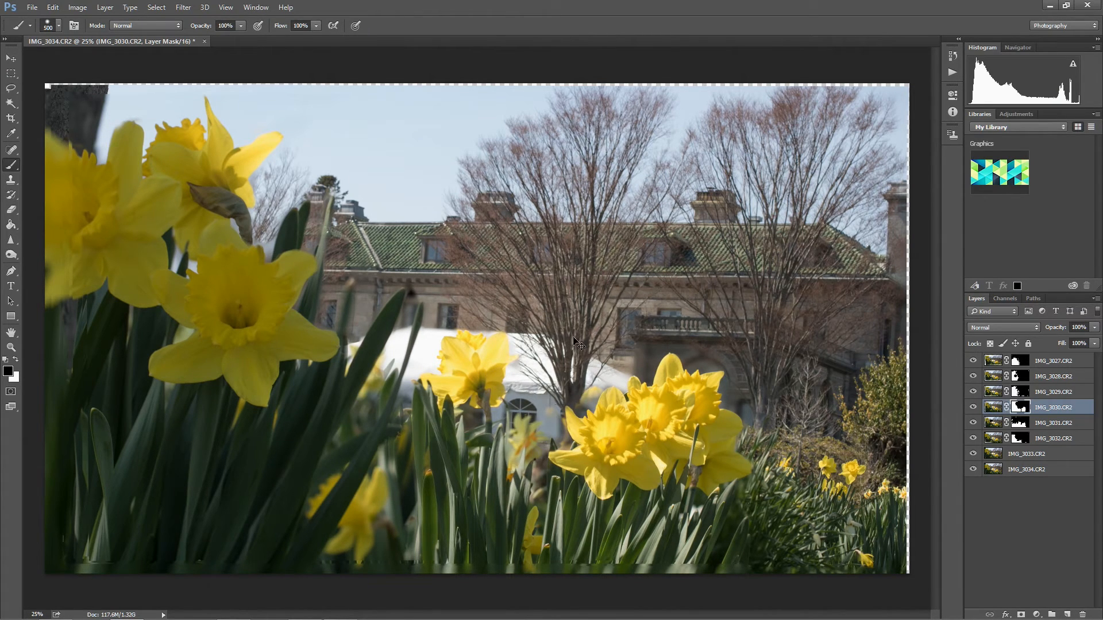
{"action": "key", "text": "ctrl+z"}
{"action": "mouse_move", "coordinate": [482, 445]}
{"action": "left_mouse_down"}
{"action": "mouse_move", "coordinate": [462, 475]}
{"action": "mouse_move", "coordinate": [460, 553]}
{"action": "mouse_move", "coordinate": [418, 548]}
{"action": "mouse_move", "coordinate": [424, 449]}
{"action": "mouse_move", "coordinate": [393, 545]}
{"action": "left_mouse_up"}
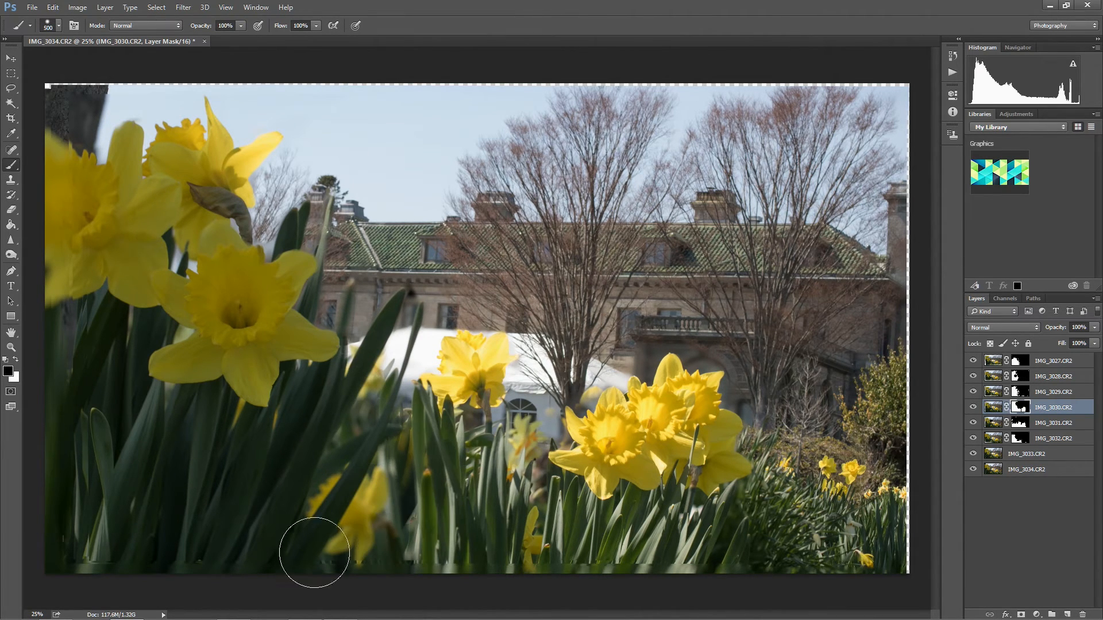
Paint black on the IMG_3030.CR2 mask over the building's arched entrance and the upper-left tree trunk, and reduce the brush to 300 px.
{"action": "mouse_move", "coordinate": [725, 335]}
{"action": "left_mouse_down"}
{"action": "mouse_move", "coordinate": [625, 323]}
{"action": "mouse_move", "coordinate": [615, 348]}
{"action": "mouse_move", "coordinate": [691, 319]}
{"action": "mouse_move", "coordinate": [754, 341]}
{"action": "mouse_move", "coordinate": [770, 358]}
{"action": "mouse_move", "coordinate": [753, 386]}
{"action": "mouse_move", "coordinate": [770, 397]}
{"action": "mouse_move", "coordinate": [781, 441]}
{"action": "mouse_move", "coordinate": [826, 336]}
{"action": "left_mouse_up"}
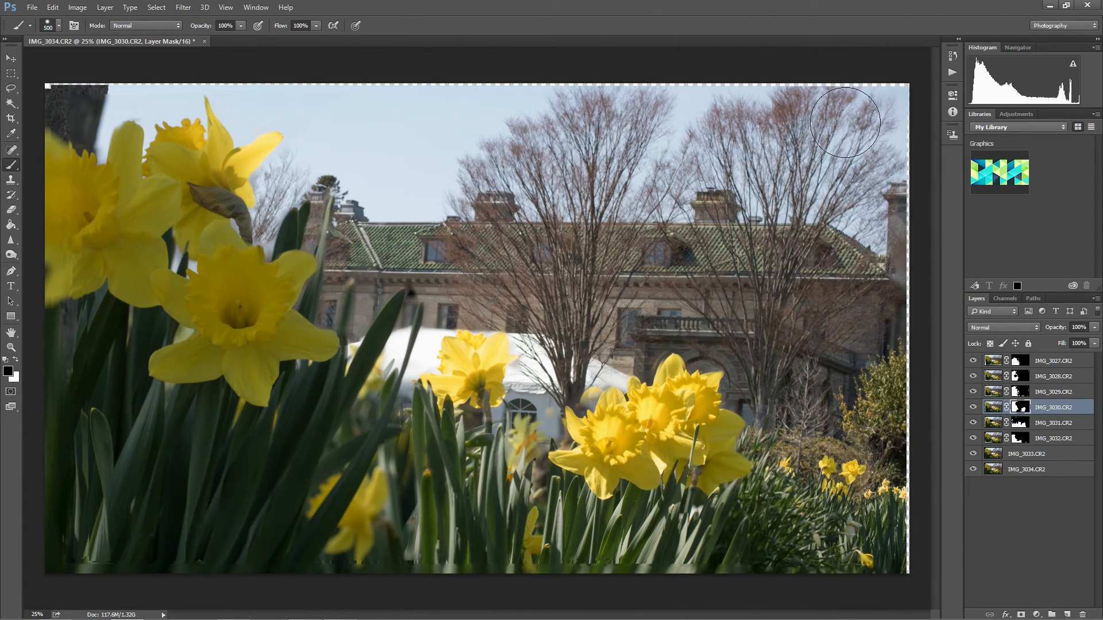
{"action": "mouse_move", "coordinate": [207, 88]}
{"action": "left_mouse_down"}
{"action": "mouse_move", "coordinate": [83, 84]}
{"action": "mouse_move", "coordinate": [86, 113]}
{"action": "mouse_move", "coordinate": [79, 108]}
{"action": "mouse_move", "coordinate": [64, 128]}
{"action": "left_mouse_up"}
{"action": "key", "text": "bracketleft"}
{"action": "key", "text": "bracketleft"}
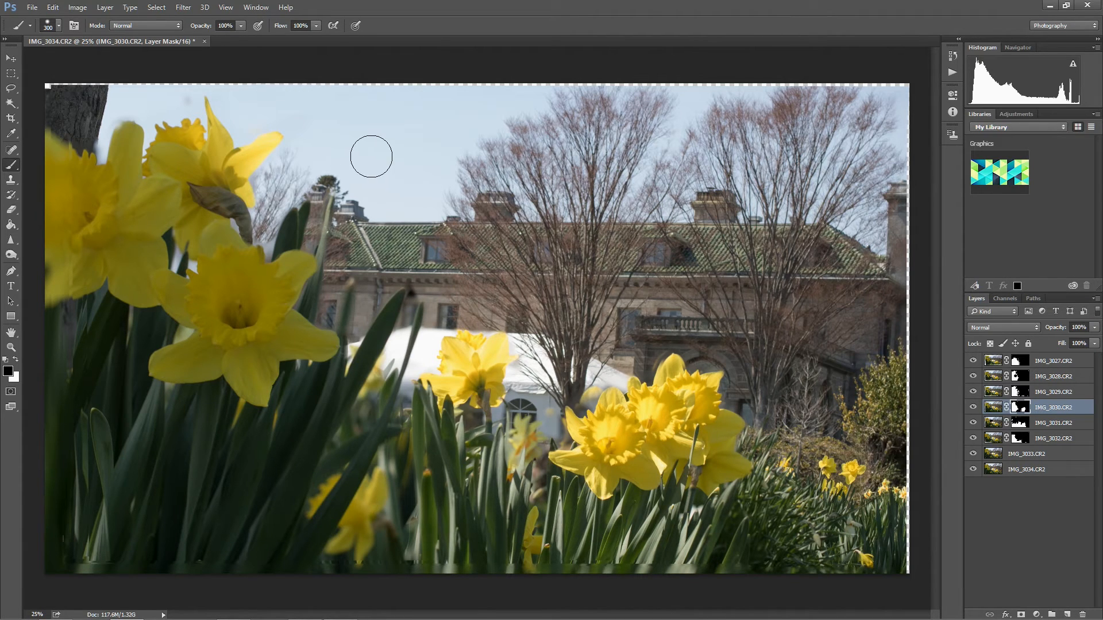
Add a layer mask to IMG_3033.CR2 and paint black over the building's roof and nearby sky with an 800 px brush.
{"action": "left_click", "coordinate": [1055, 438]}
{"action": "left_click", "coordinate": [1039, 457]}
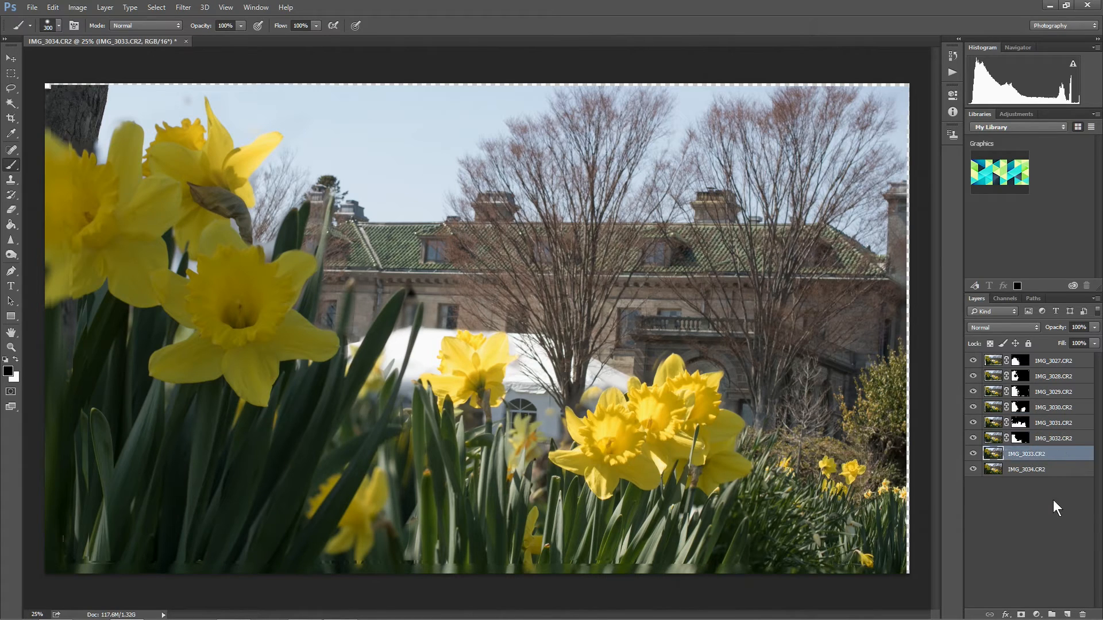
{"action": "left_click", "coordinate": [1021, 615]}
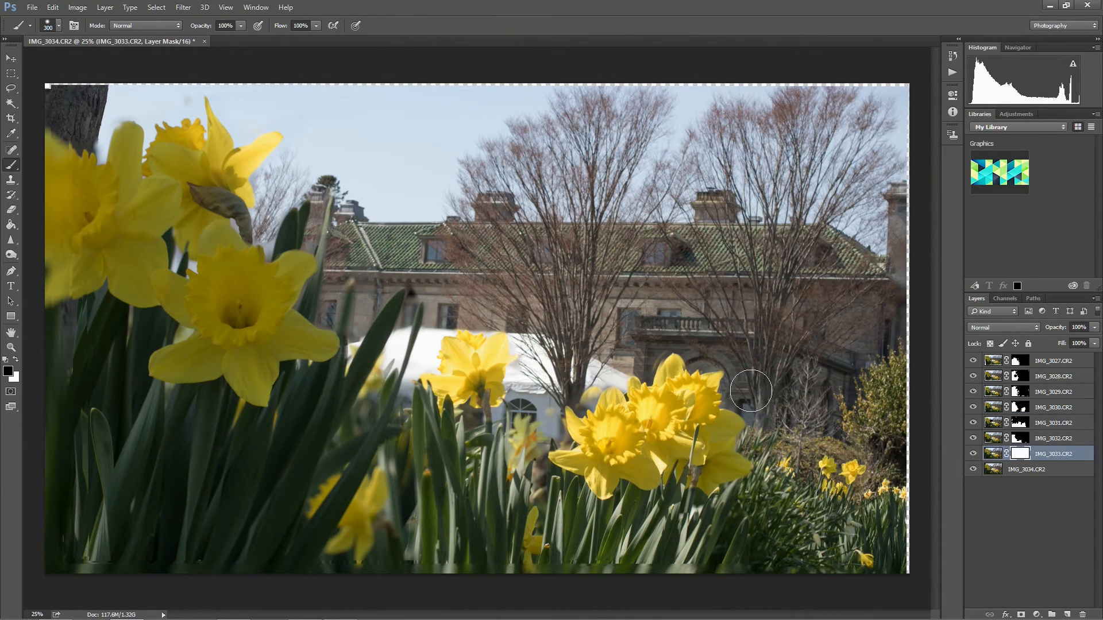
{"action": "key", "text": "bracketright"}
{"action": "key", "text": "bracketright"}
{"action": "key", "text": "bracketright"}
{"action": "key", "text": "bracketright"}
{"action": "key", "text": "bracketright"}
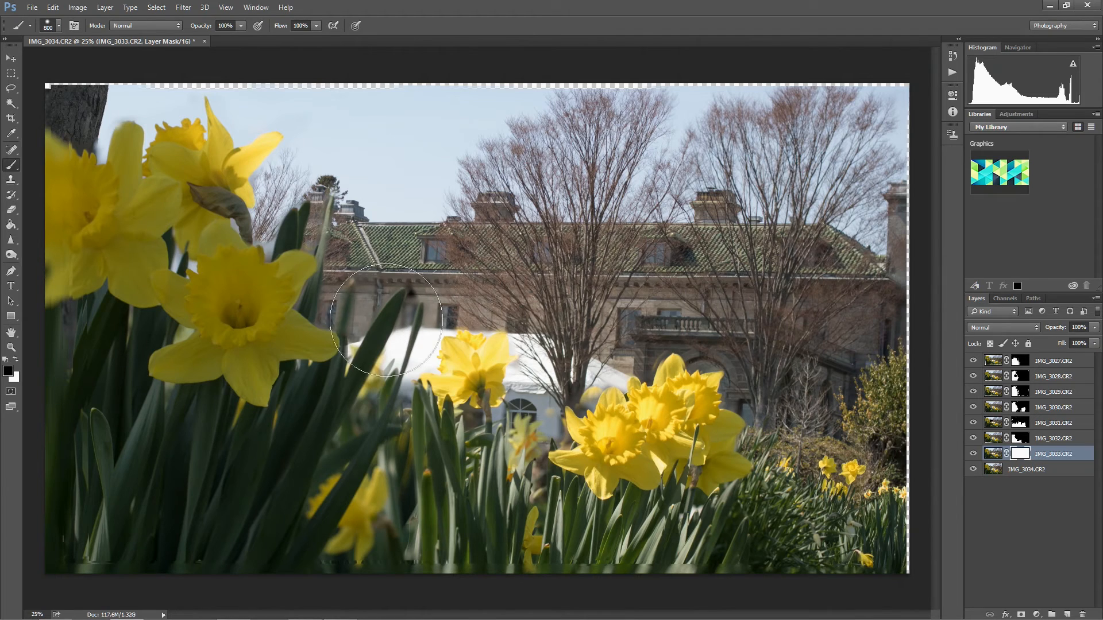
{"action": "key", "text": "ctrl+i"}
{"action": "key", "text": "ctrl+z"}
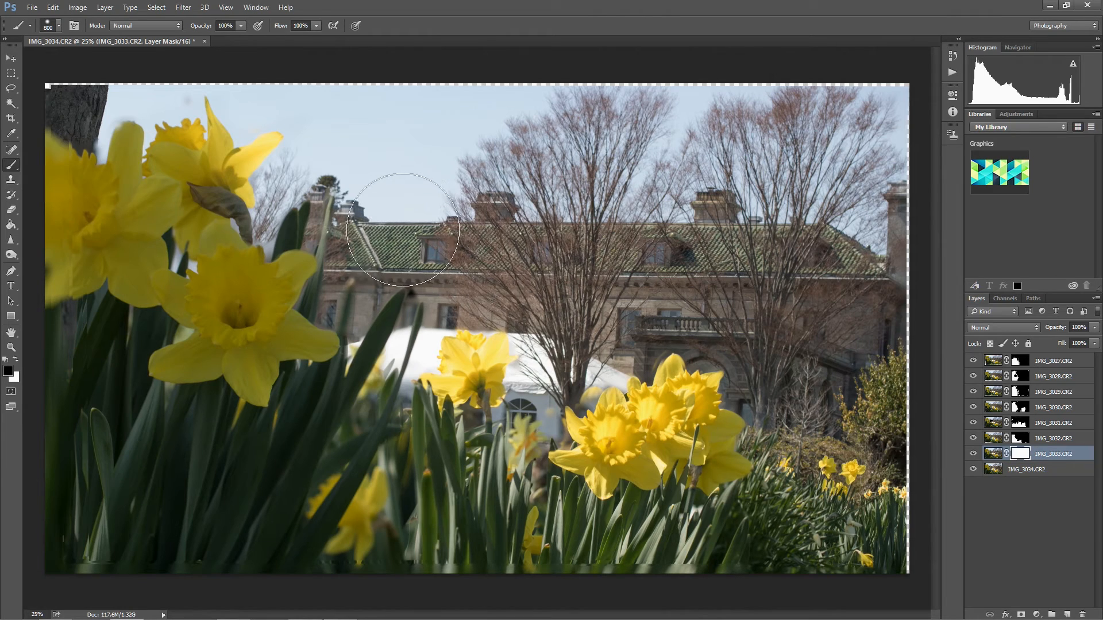
{"action": "mouse_move", "coordinate": [386, 206]}
{"action": "left_mouse_down"}
{"action": "mouse_move", "coordinate": [372, 155]}
{"action": "mouse_move", "coordinate": [337, 138]}
{"action": "mouse_move", "coordinate": [329, 148]}
{"action": "left_mouse_up"}
Paint black on the IMG_3033.CR2 mask over the upper-left trunk, sky and bare trees starting with a 300 px brush, then reduce it to 200 px.
{"action": "key", "text": "bracketleft"}
{"action": "key", "text": "bracketleft"}
{"action": "key", "text": "bracketleft"}
{"action": "key", "text": "bracketleft"}
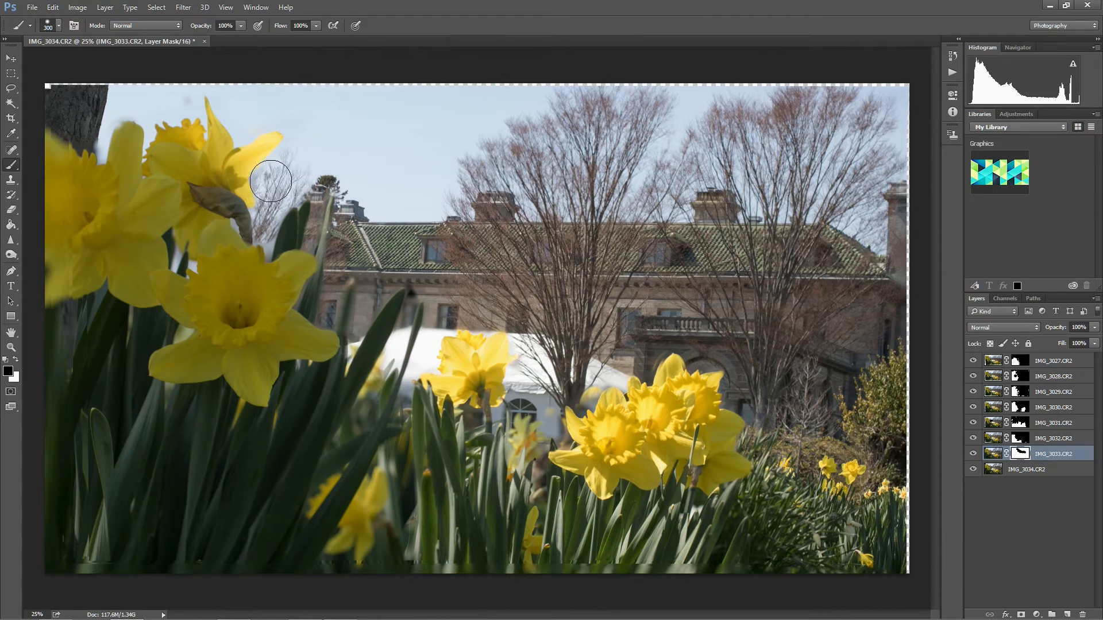
{"action": "left_click_drag", "start_coordinate": [224, 80], "coordinate": [91, 94]}
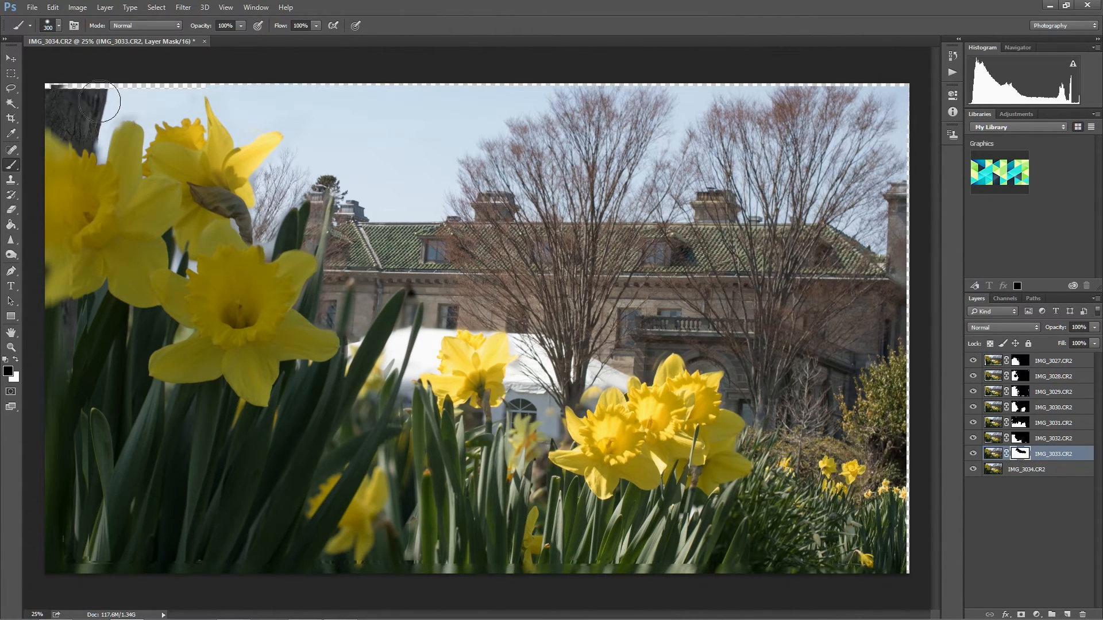
{"action": "mouse_move", "coordinate": [238, 91]}
{"action": "left_mouse_down"}
{"action": "mouse_move", "coordinate": [657, 91]}
{"action": "mouse_move", "coordinate": [460, 155]}
{"action": "mouse_move", "coordinate": [538, 155]}
{"action": "mouse_move", "coordinate": [498, 181]}
{"action": "left_mouse_up"}
{"action": "key", "text": "bracketright"}
{"action": "mouse_move", "coordinate": [669, 138]}
{"action": "left_mouse_down"}
{"action": "mouse_move", "coordinate": [783, 137]}
{"action": "mouse_move", "coordinate": [750, 96]}
{"action": "mouse_move", "coordinate": [854, 136]}
{"action": "mouse_move", "coordinate": [838, 196]}
{"action": "mouse_move", "coordinate": [863, 242]}
{"action": "mouse_move", "coordinate": [751, 238]}
{"action": "mouse_move", "coordinate": [783, 295]}
{"action": "mouse_move", "coordinate": [727, 298]}
{"action": "mouse_move", "coordinate": [807, 304]}
{"action": "mouse_move", "coordinate": [831, 320]}
{"action": "mouse_move", "coordinate": [865, 258]}
{"action": "mouse_move", "coordinate": [891, 254]}
{"action": "mouse_move", "coordinate": [680, 287]}
{"action": "left_mouse_up"}
{"action": "key", "text": "bracketleft"}
{"action": "key", "text": "bracketleft"}
{"action": "key", "text": "bracketleft"}
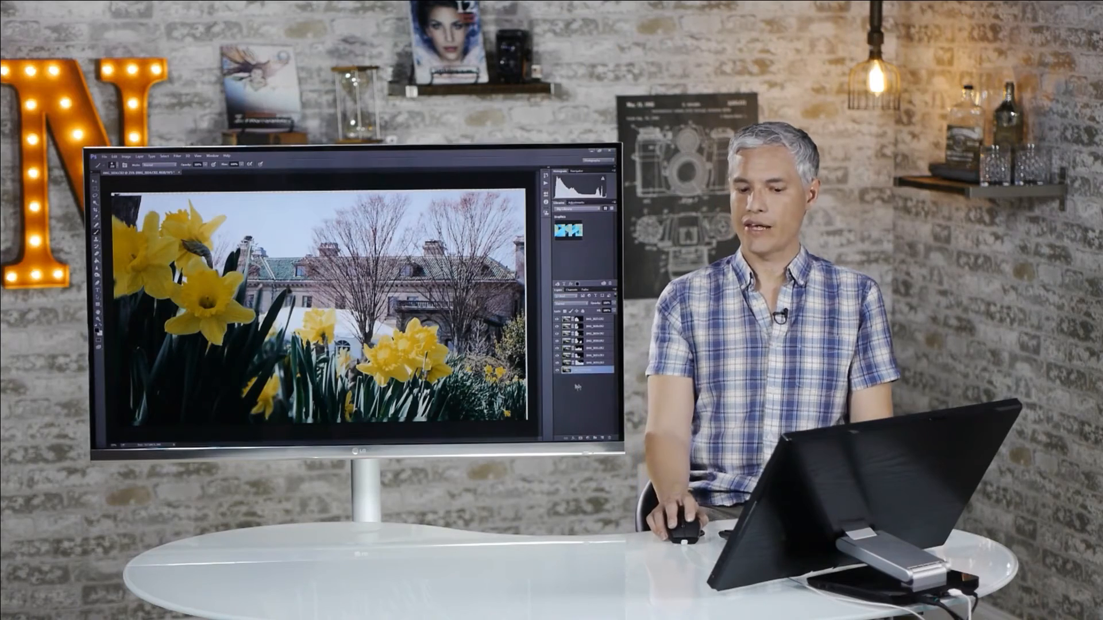
Examine the blend around the tent and middle daffodils at 100% for leftover blur, then fit the whole image in view.
{"action": "left_click", "coordinate": [1026, 470]}
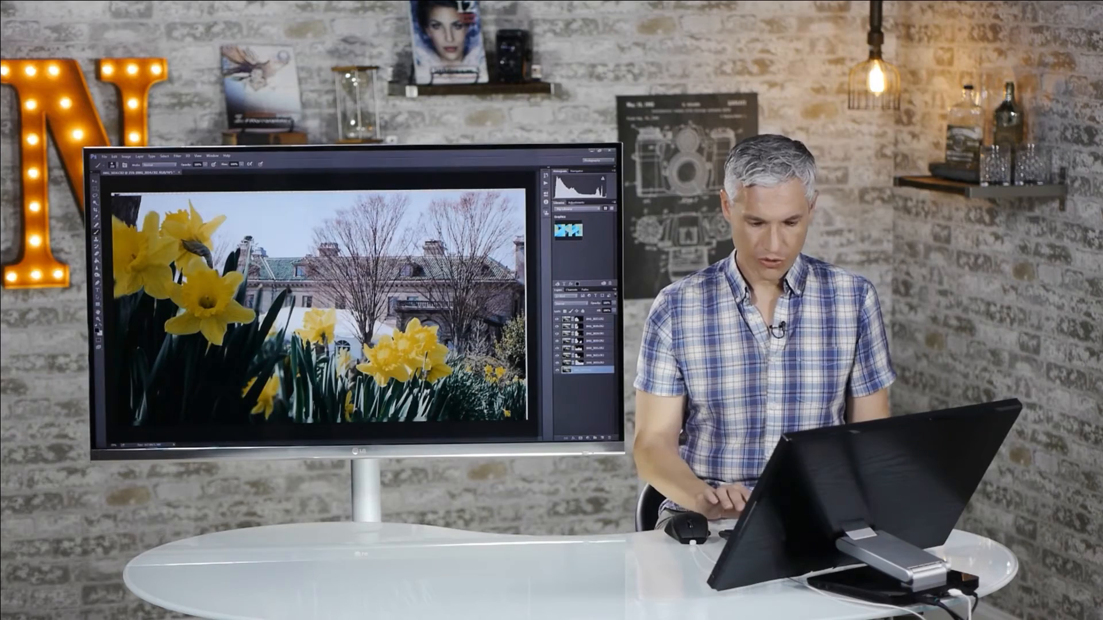
{"action": "key", "text": "ctrl+1"}
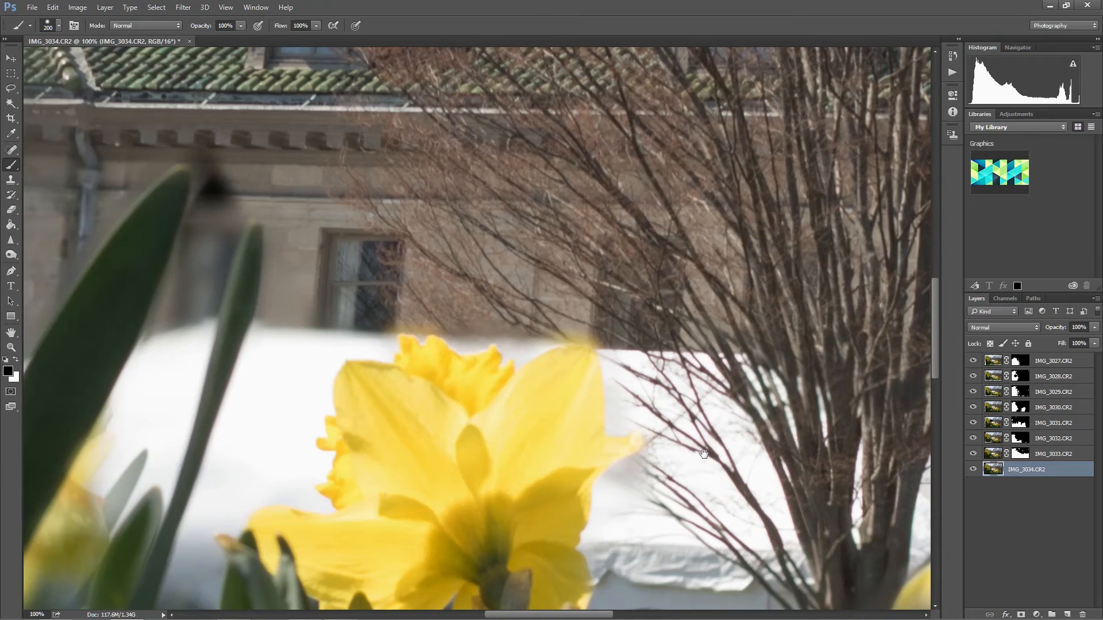
{"action": "left_click_drag", "start_coordinate": [574, 321], "coordinate": [525, 171]}
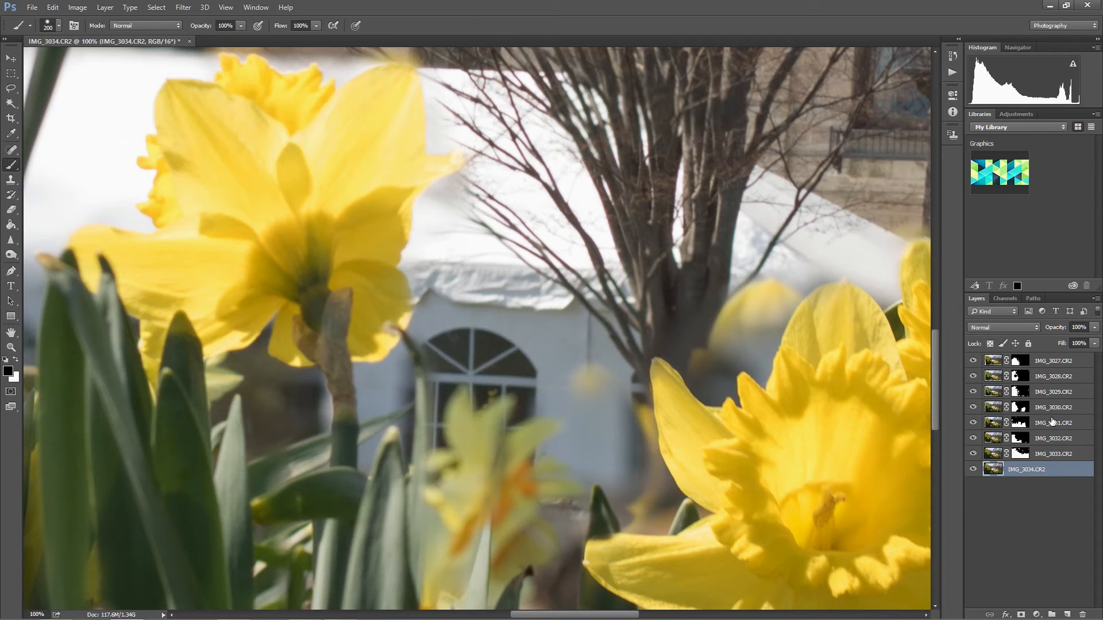
{"action": "left_click", "coordinate": [1052, 407]}
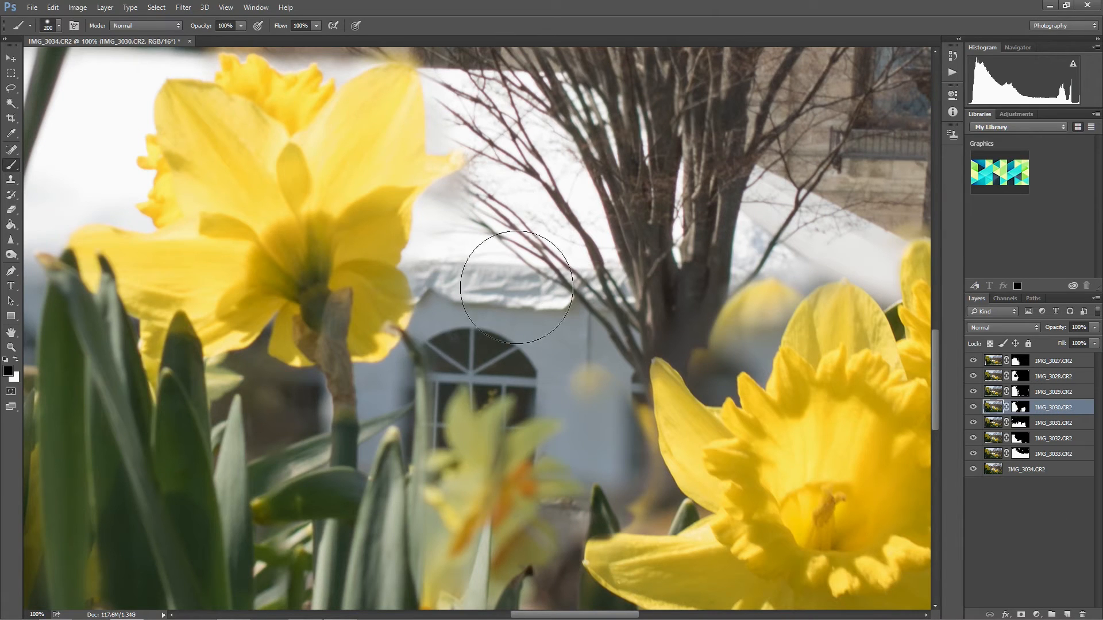
{"action": "left_click_drag", "start_coordinate": [352, 205], "coordinate": [579, 426]}
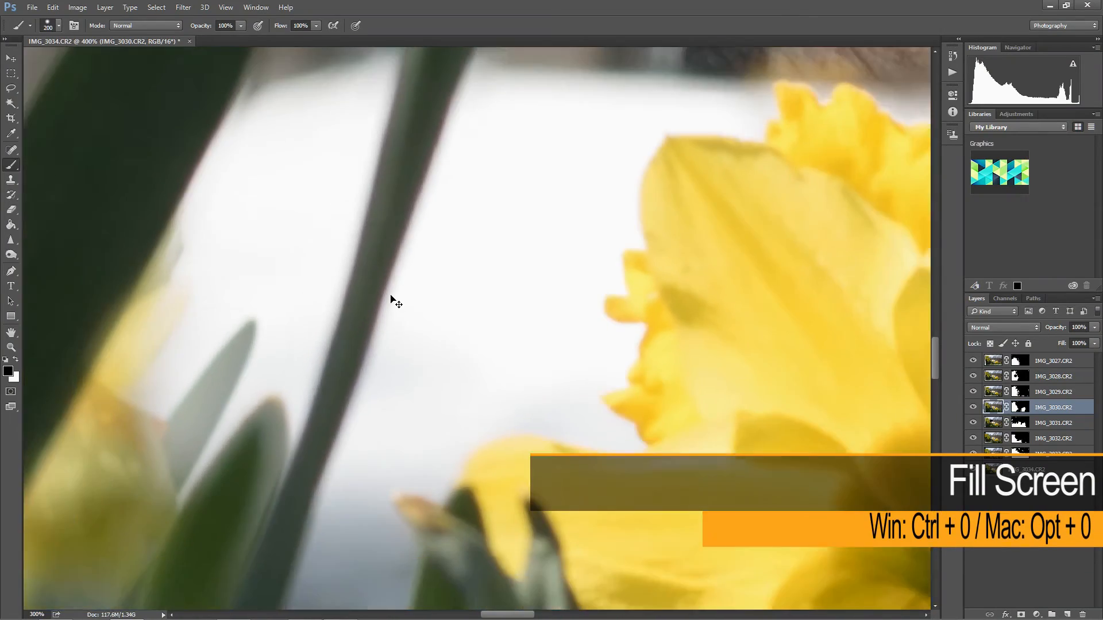
{"action": "key", "text": "ctrl+0"}
{"action": "key", "text": "ctrl+0"}
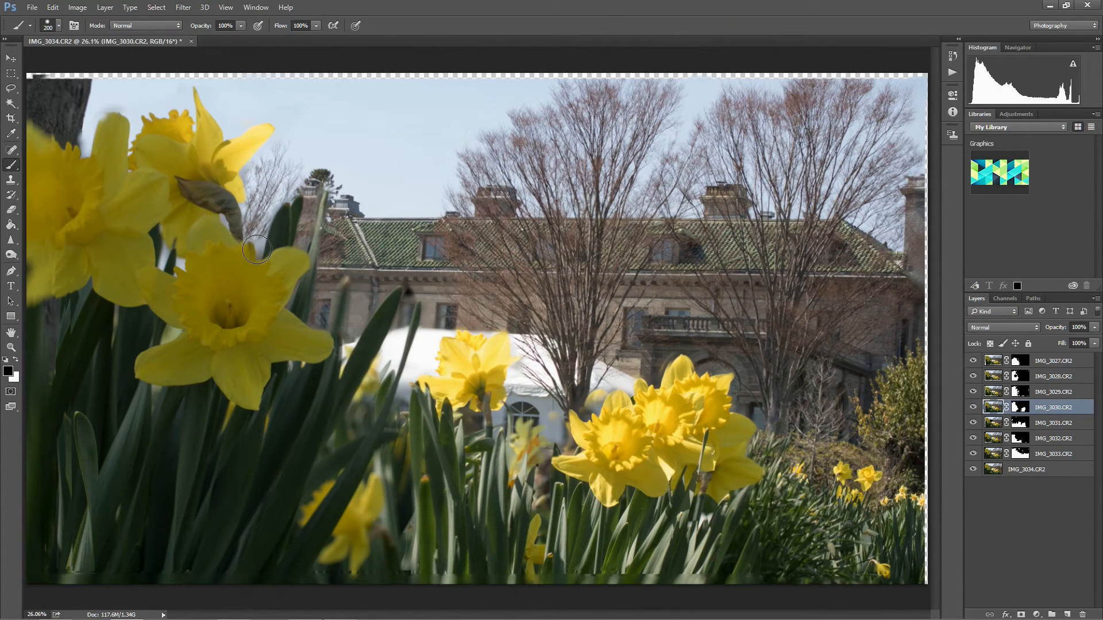
Compare the front daffodil and roof area at 66.67% by toggling the visibility of the IMG_3033.CR2, IMG_3027.CR2, IMG_3028.CR2 and IMG_3029.CR2 layers.
{"action": "scroll", "coordinate": [259, 255], "scroll_direction": "up", "scroll_amount": 1}
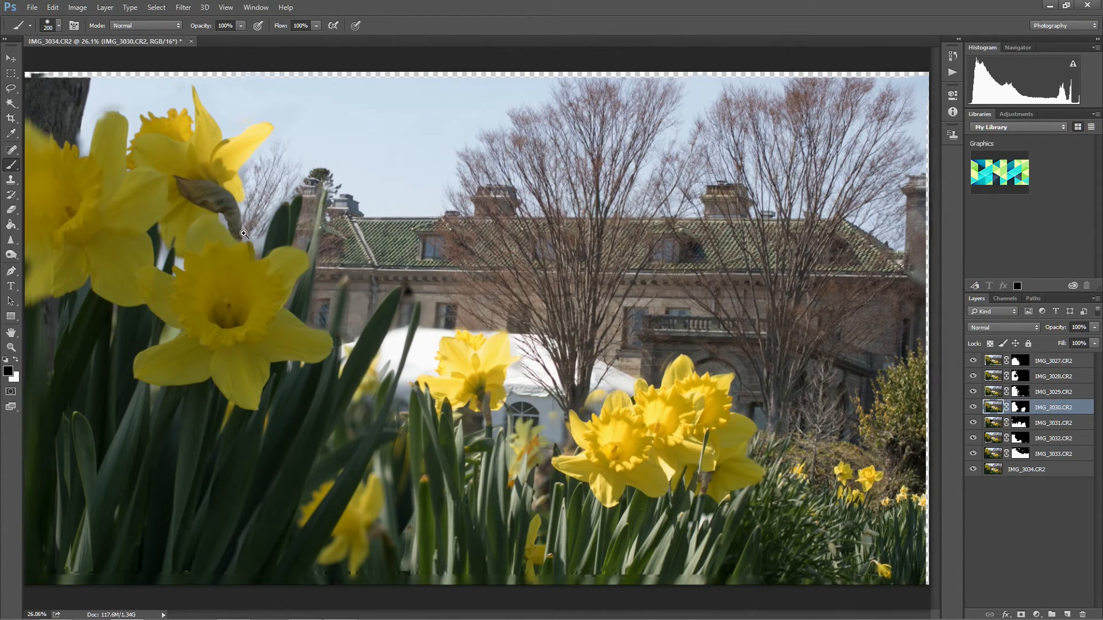
{"action": "scroll", "coordinate": [253, 240], "scroll_direction": "up", "scroll_amount": 2}
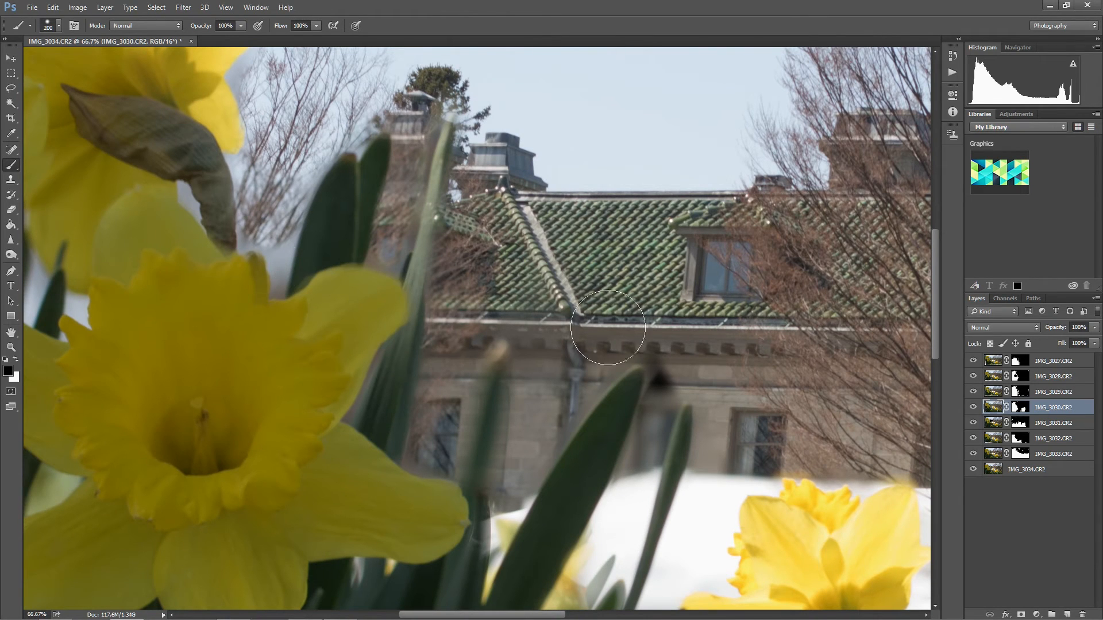
{"action": "left_click", "coordinate": [974, 456]}
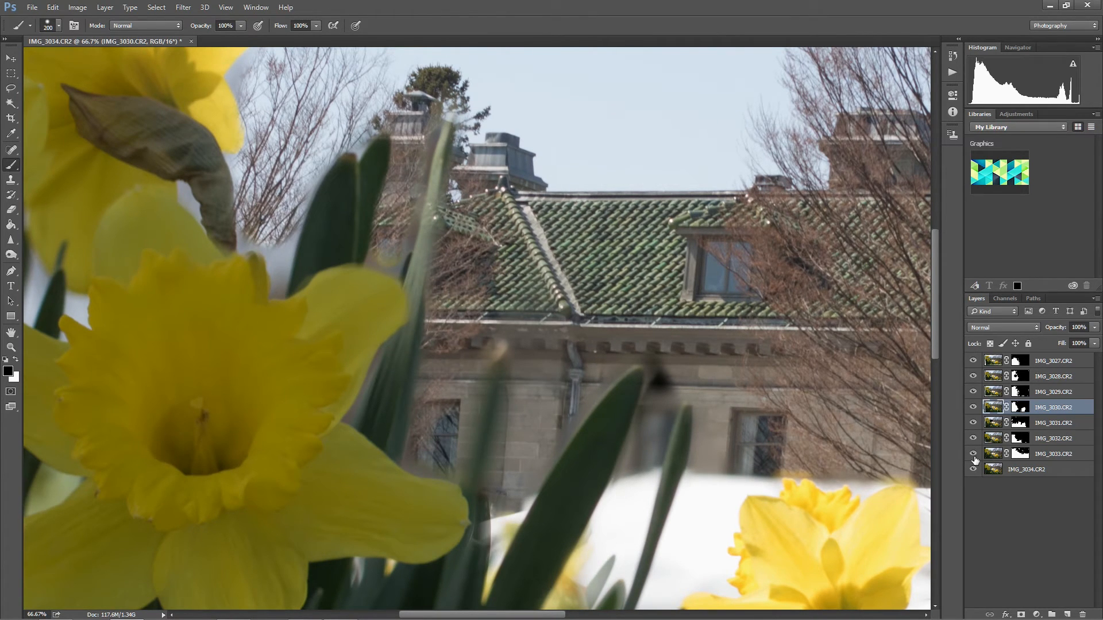
{"action": "left_click", "coordinate": [974, 362]}
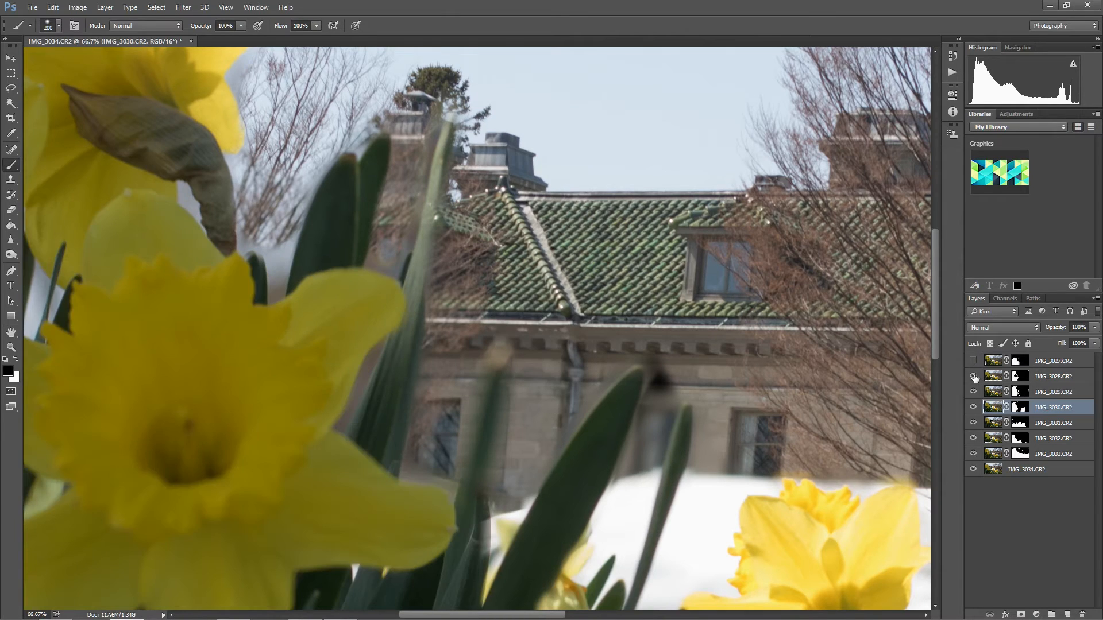
{"action": "left_click", "coordinate": [974, 376]}
{"action": "left_click", "coordinate": [973, 392]}
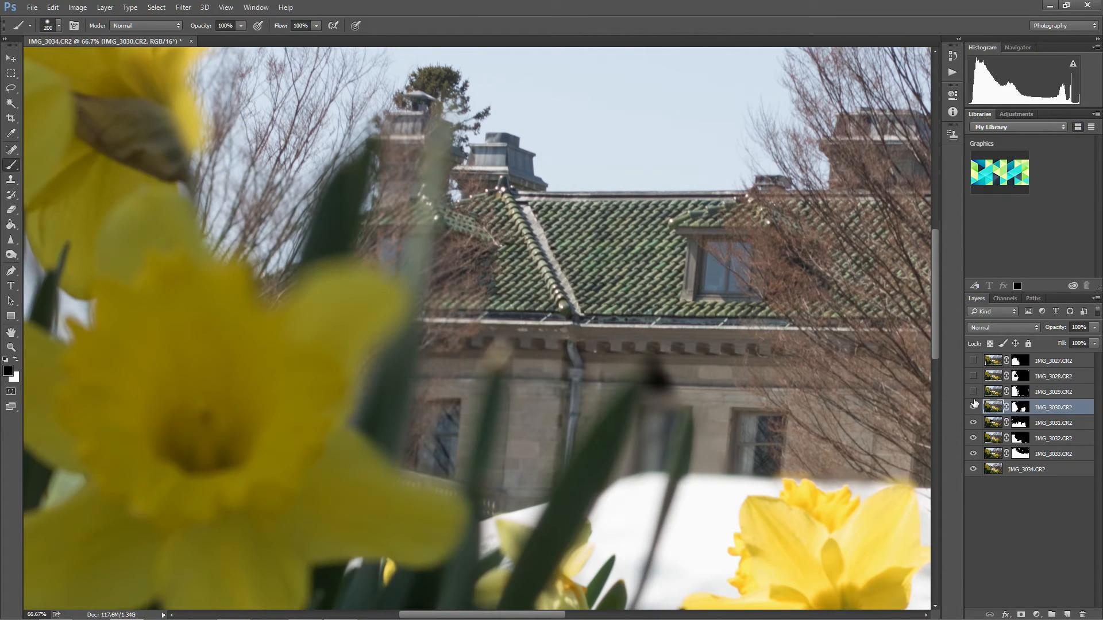
{"action": "left_click", "coordinate": [973, 393]}
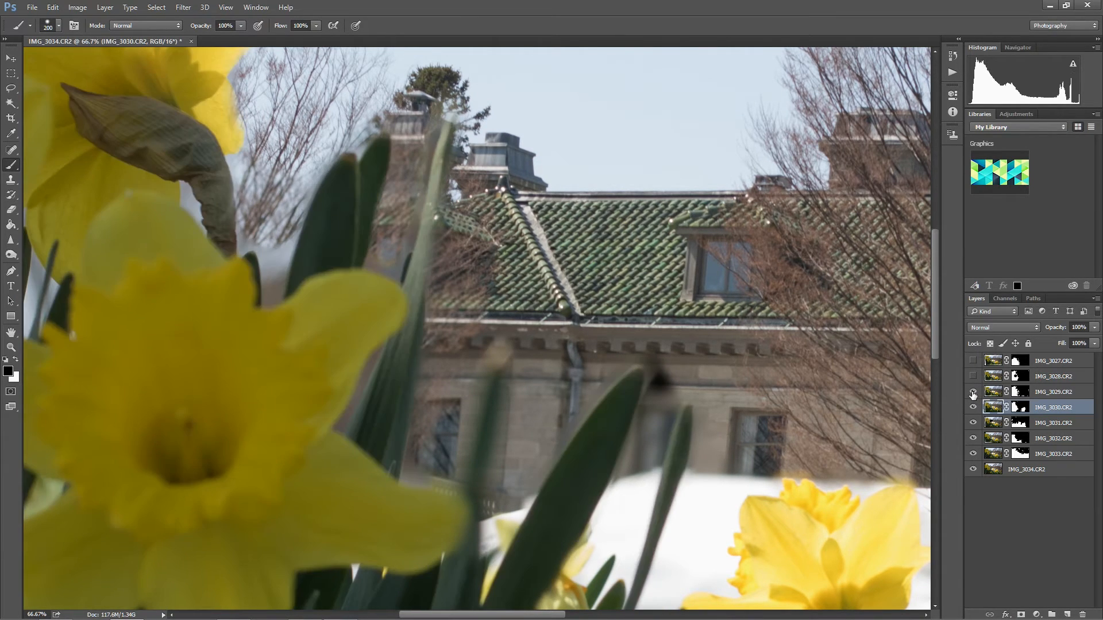
{"action": "left_click", "coordinate": [974, 362]}
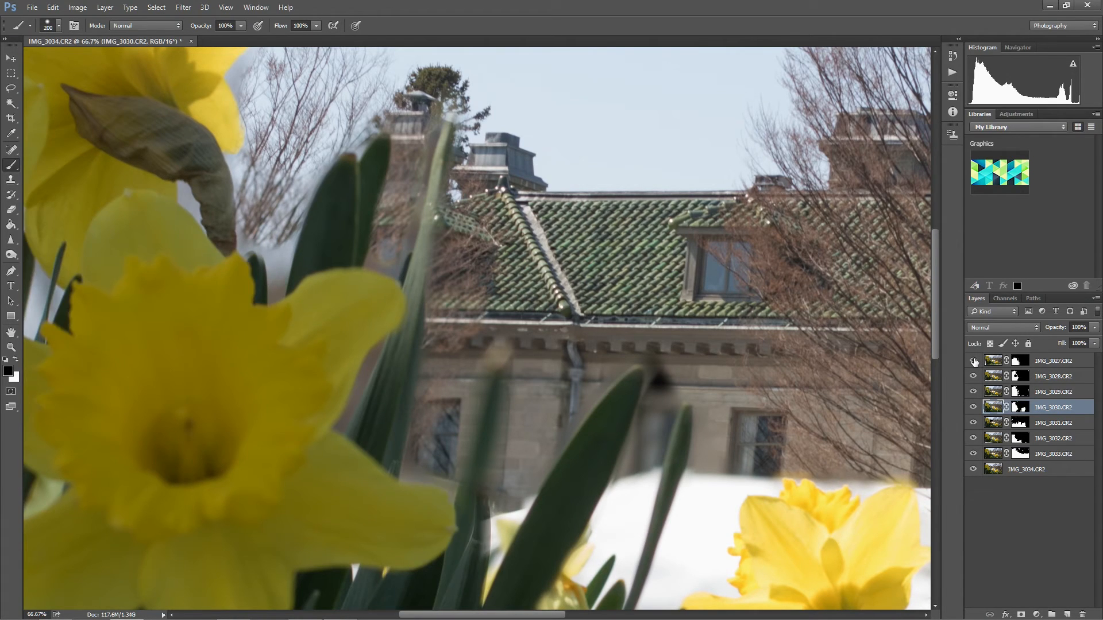
Compare the front daffodil and its surrounding leaves by toggling the visibility of the IMG_3029.CR2 and IMG_3030.CR2 layers.
{"action": "left_click", "coordinate": [974, 393]}
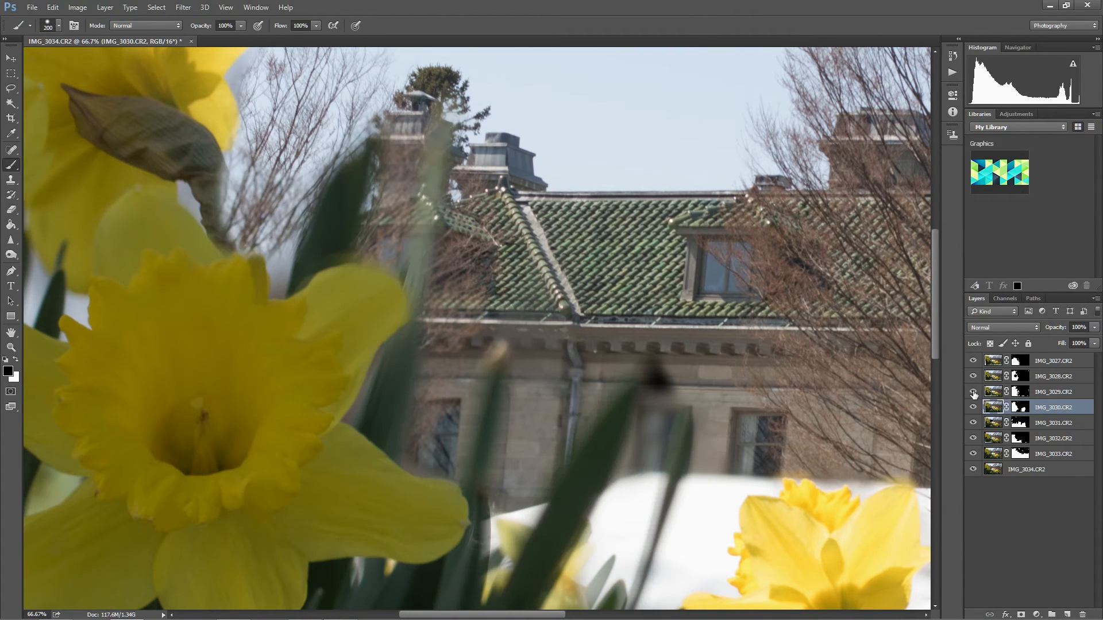
{"action": "left_click", "coordinate": [974, 392]}
{"action": "left_click", "coordinate": [974, 408]}
{"action": "left_click", "coordinate": [974, 408]}
{"action": "left_click", "coordinate": [1029, 392]}
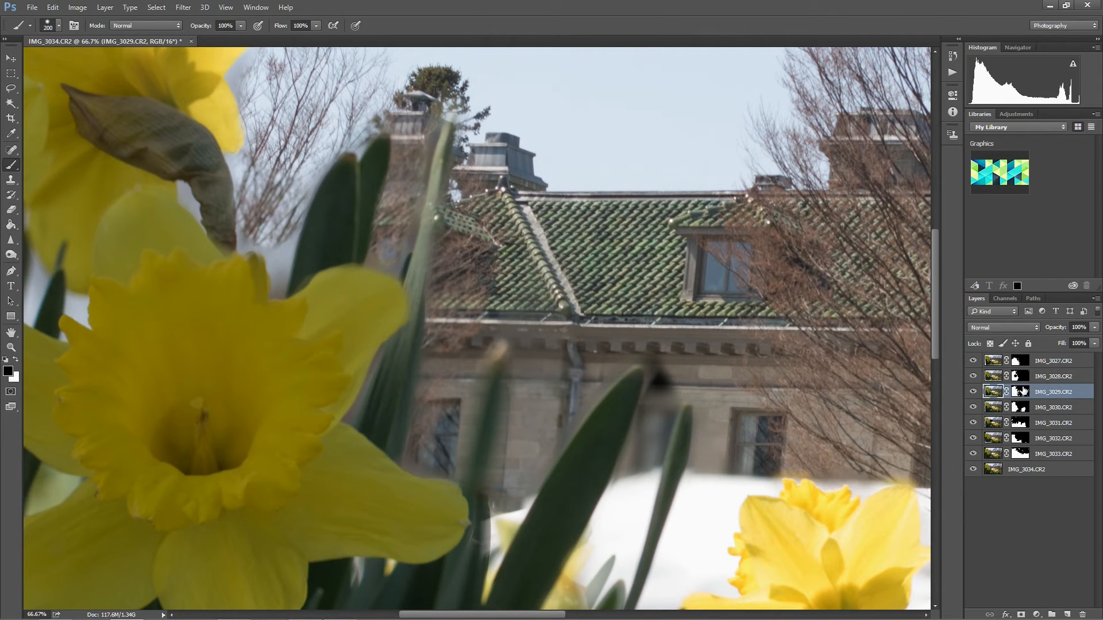
{"action": "left_click", "coordinate": [975, 395]}
{"action": "left_click", "coordinate": [971, 394]}
{"action": "left_click", "coordinate": [970, 394]}
{"action": "left_click", "coordinate": [971, 394]}
Paint black on the IMG_3029.CR2 mask around the dark leaves above the front daffodil, starting at 200 px and reducing the brush to 70 px.
{"action": "left_click", "coordinate": [1021, 392]}
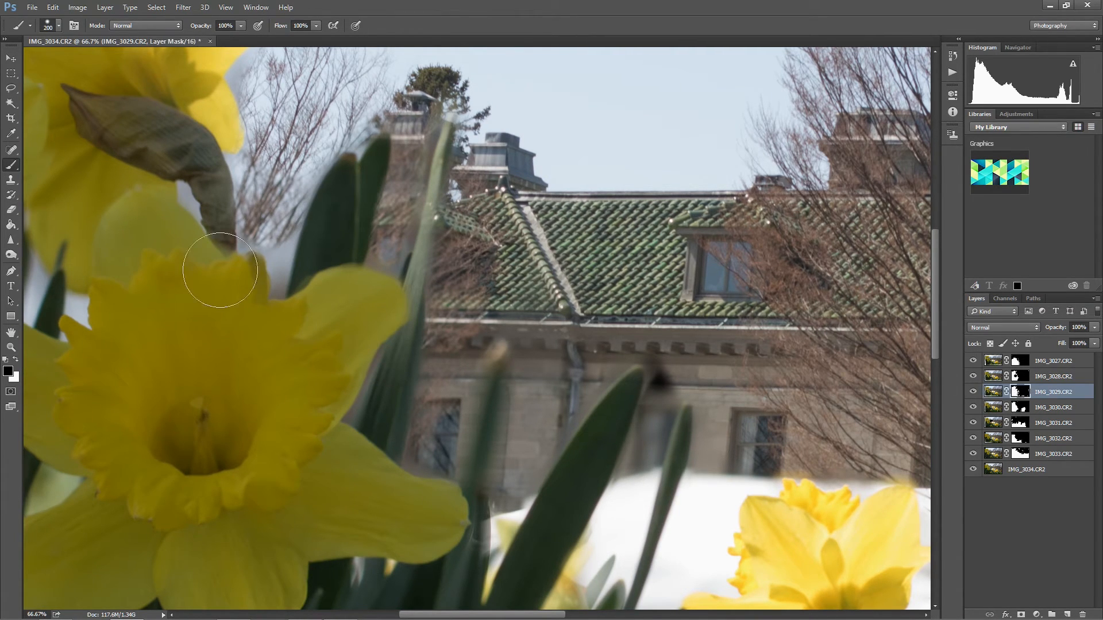
{"action": "mouse_move", "coordinate": [286, 229]}
{"action": "left_mouse_down"}
{"action": "mouse_move", "coordinate": [308, 233]}
{"action": "mouse_move", "coordinate": [344, 125]}
{"action": "mouse_move", "coordinate": [296, 130]}
{"action": "left_mouse_up"}
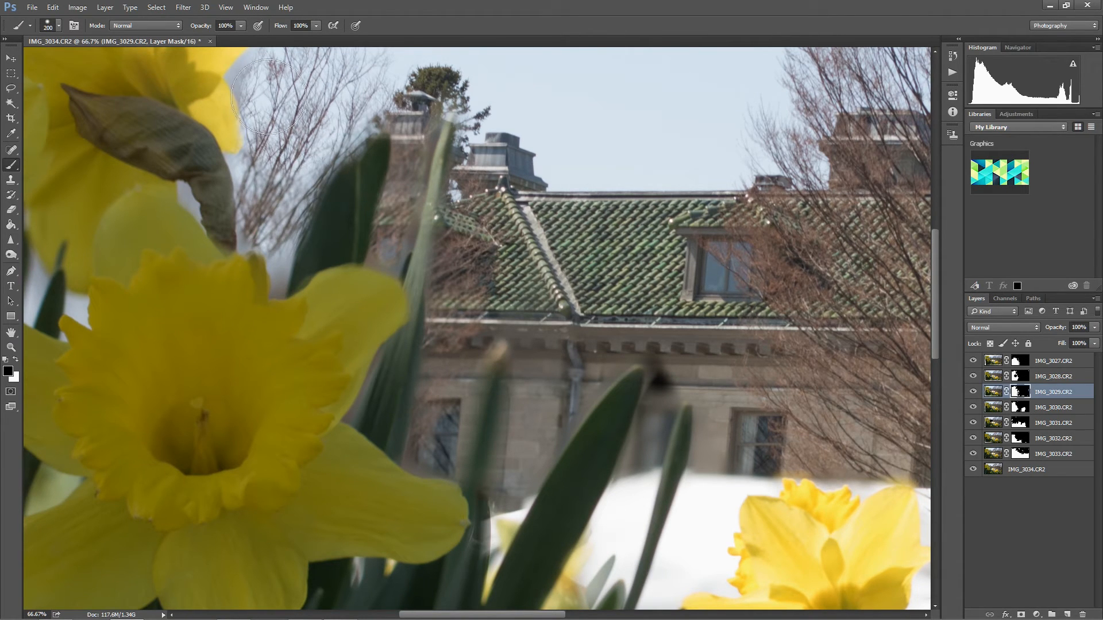
{"action": "key", "text": "bracketleft"}
{"action": "key", "text": "bracketleft"}
{"action": "mouse_move", "coordinate": [259, 83]}
{"action": "left_mouse_down"}
{"action": "mouse_move", "coordinate": [252, 76]}
{"action": "mouse_move", "coordinate": [273, 69]}
{"action": "mouse_move", "coordinate": [278, 115]}
{"action": "mouse_move", "coordinate": [257, 234]}
{"action": "mouse_move", "coordinate": [278, 236]}
{"action": "mouse_move", "coordinate": [282, 252]}
{"action": "left_mouse_up"}
{"action": "key", "text": "bracketleft"}
{"action": "key", "text": "bracketleft"}
Examine the front leaves and tent area by toggling the IMG_3028.CR2, IMG_3027.CR2 and IMG_3030.CR2 layers.
{"action": "left_click", "coordinate": [999, 378]}
{"action": "left_click", "coordinate": [973, 377]}
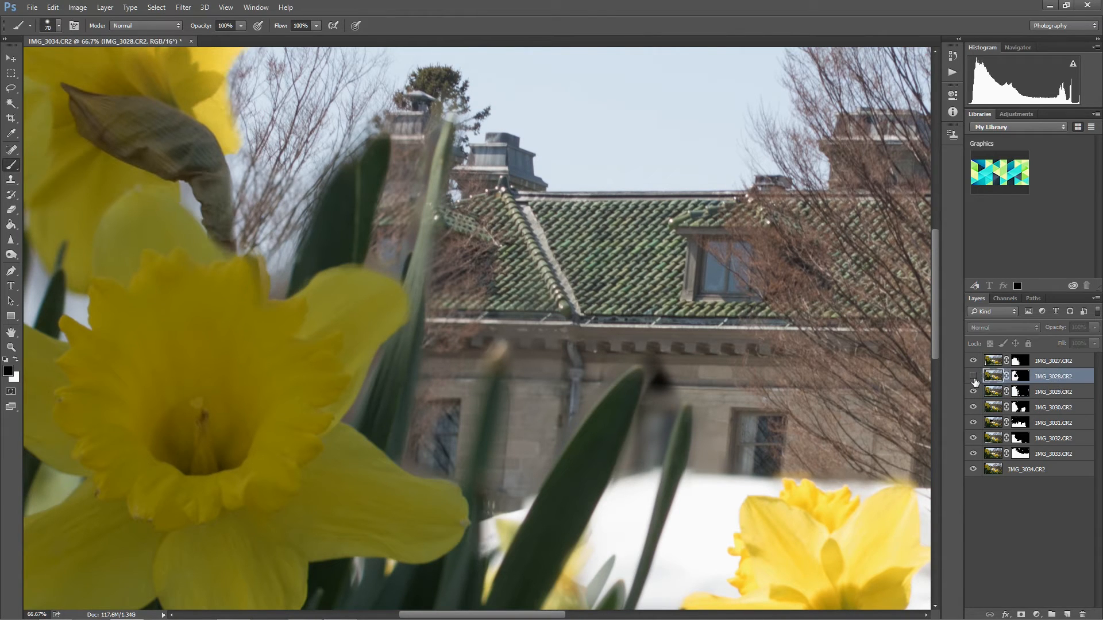
{"action": "left_click", "coordinate": [973, 376]}
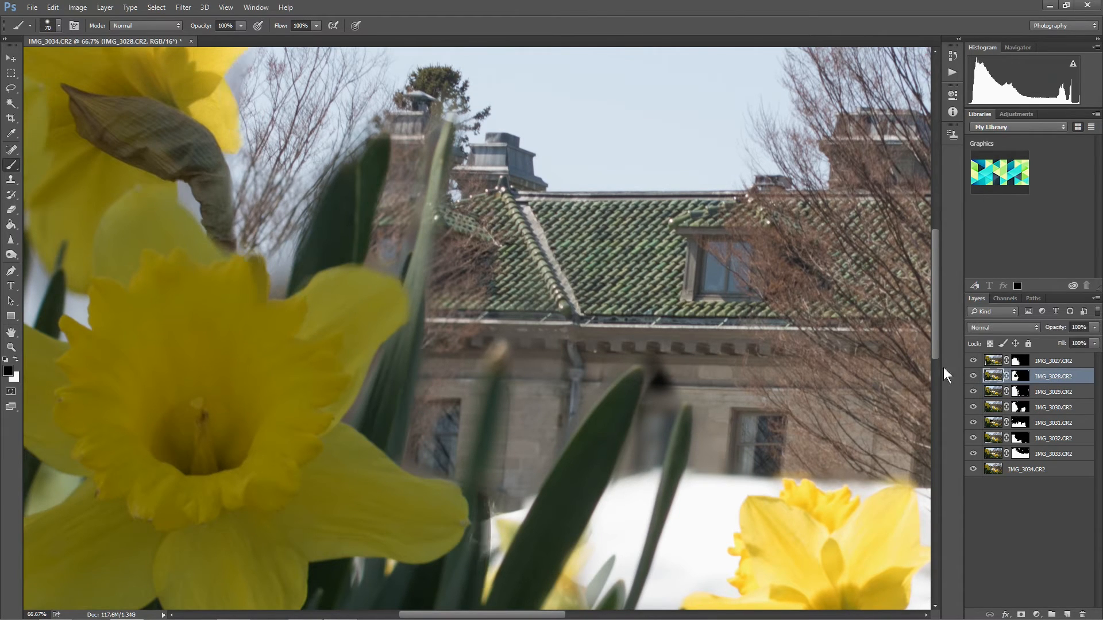
{"action": "left_click", "coordinate": [1022, 377]}
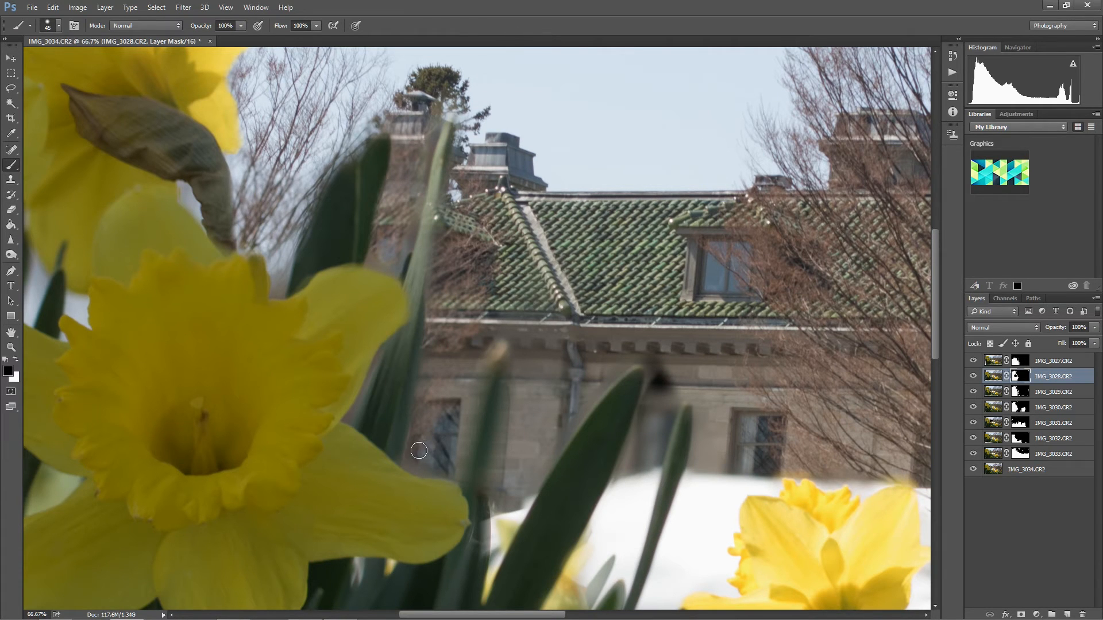
{"action": "left_click_drag", "start_coordinate": [479, 460], "coordinate": [384, 237]}
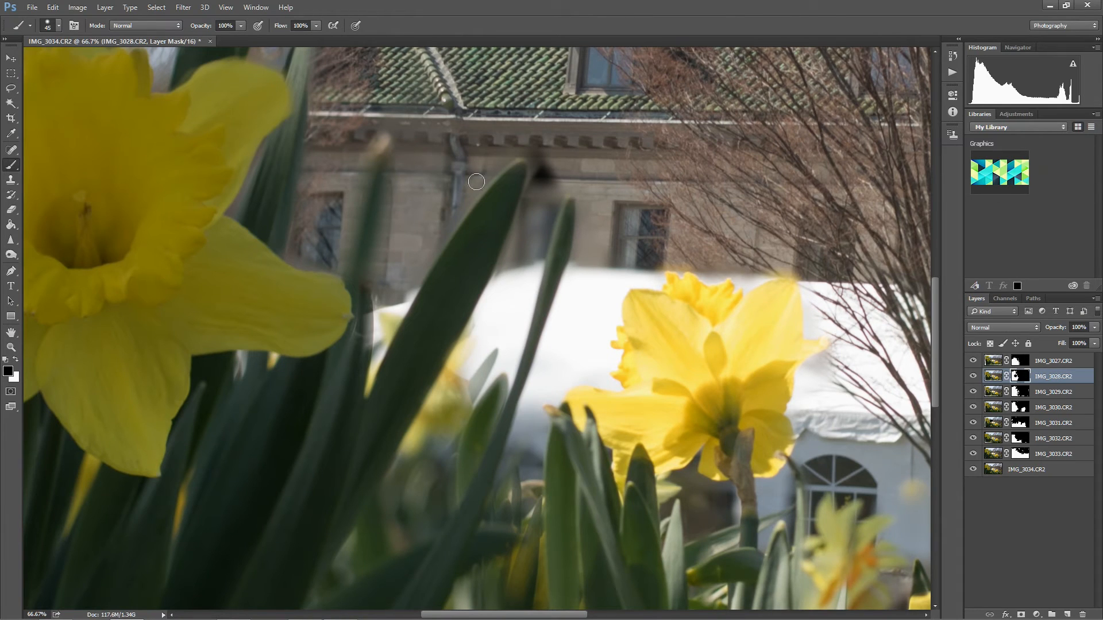
{"action": "left_click", "coordinate": [974, 377]}
{"action": "left_click", "coordinate": [974, 377]}
{"action": "left_click_drag", "start_coordinate": [923, 438], "coordinate": [767, 374]}
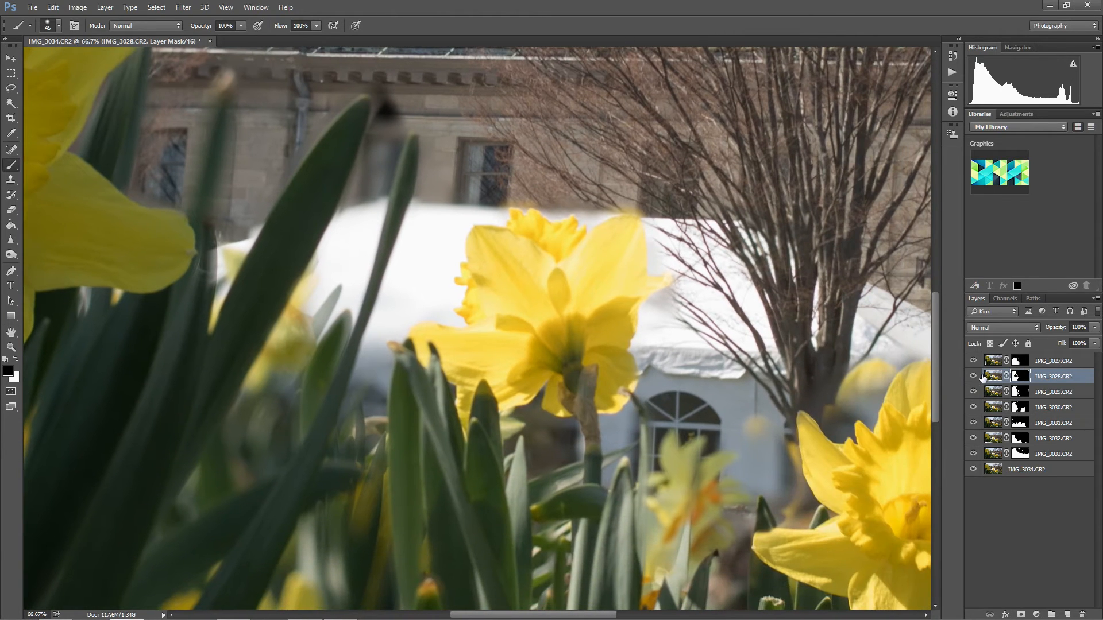
{"action": "left_click", "coordinate": [975, 361]}
{"action": "left_click", "coordinate": [973, 407]}
{"action": "left_click", "coordinate": [973, 407]}
{"action": "left_click", "coordinate": [973, 407]}
{"action": "left_click", "coordinate": [975, 407]}
Compare the middle daffodils and the tent by toggling the visibility of the IMG_3031.CR2 and IMG_3030.CR2 layers.
{"action": "left_click_drag", "start_coordinate": [883, 421], "coordinate": [683, 359]}
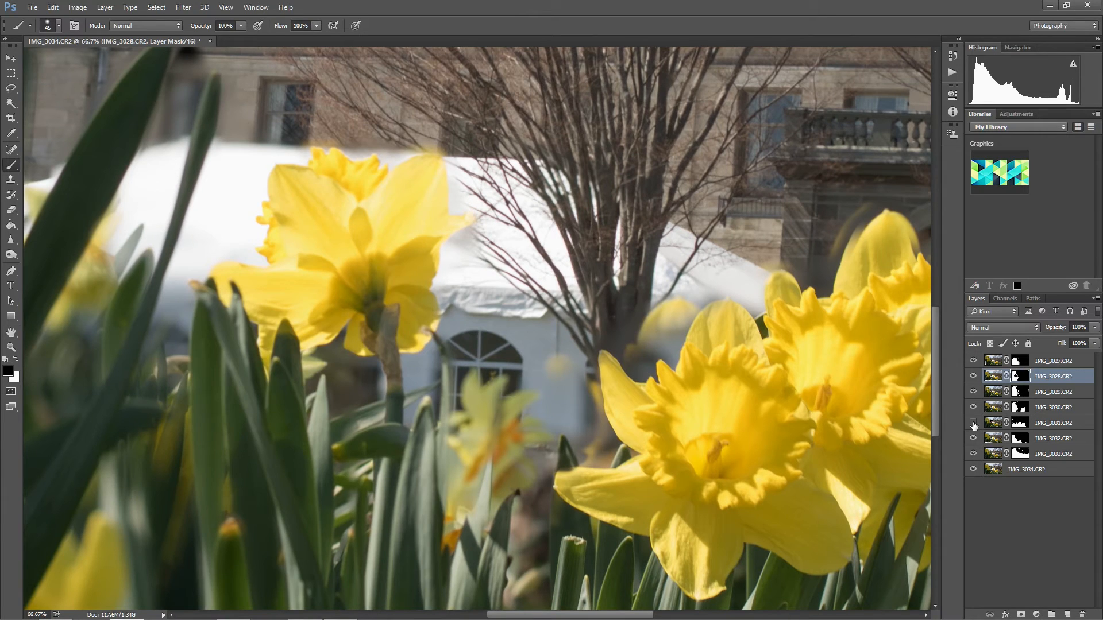
{"action": "left_click", "coordinate": [973, 423]}
{"action": "left_click", "coordinate": [973, 423]}
{"action": "left_click", "coordinate": [973, 424]}
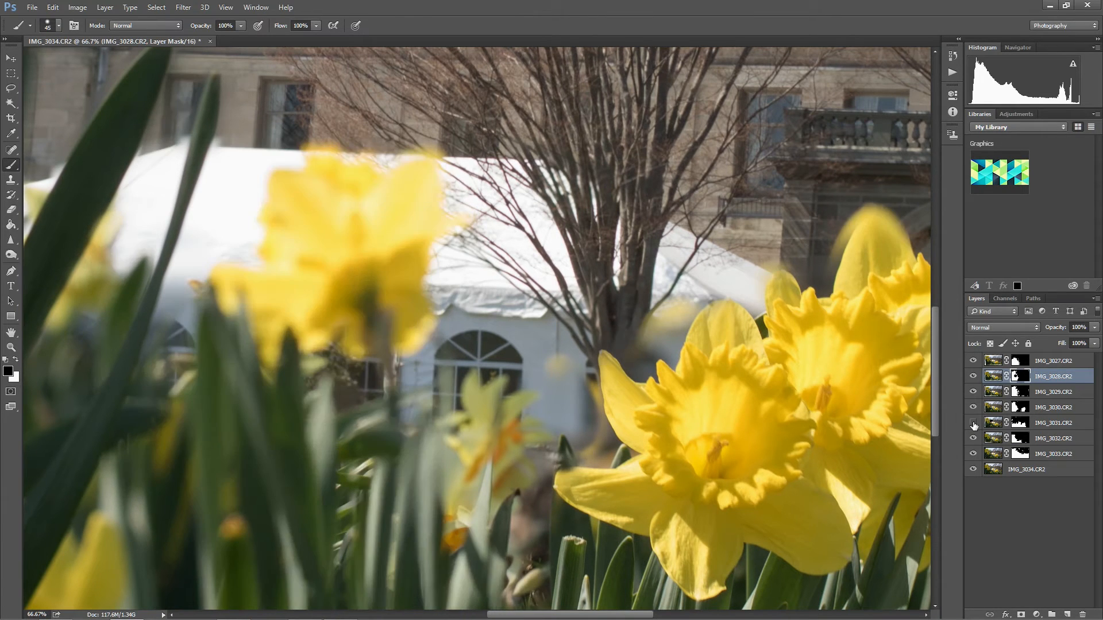
{"action": "left_click", "coordinate": [973, 423]}
{"action": "left_click", "coordinate": [973, 423]}
{"action": "left_click", "coordinate": [973, 424]}
{"action": "left_click", "coordinate": [973, 423]}
{"action": "left_click", "coordinate": [973, 423]}
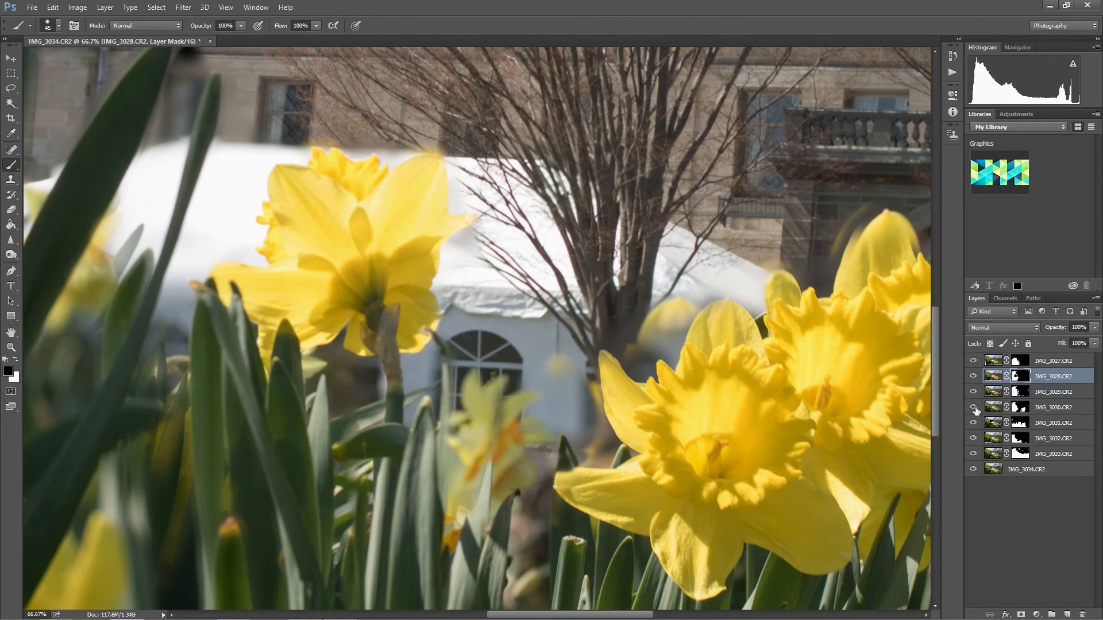
{"action": "left_click", "coordinate": [973, 408]}
{"action": "left_click", "coordinate": [973, 408]}
{"action": "left_click", "coordinate": [973, 424]}
{"action": "left_click", "coordinate": [973, 424]}
{"action": "left_click", "coordinate": [974, 424]}
{"action": "left_click", "coordinate": [974, 424]}
{"action": "left_click", "coordinate": [974, 424]}
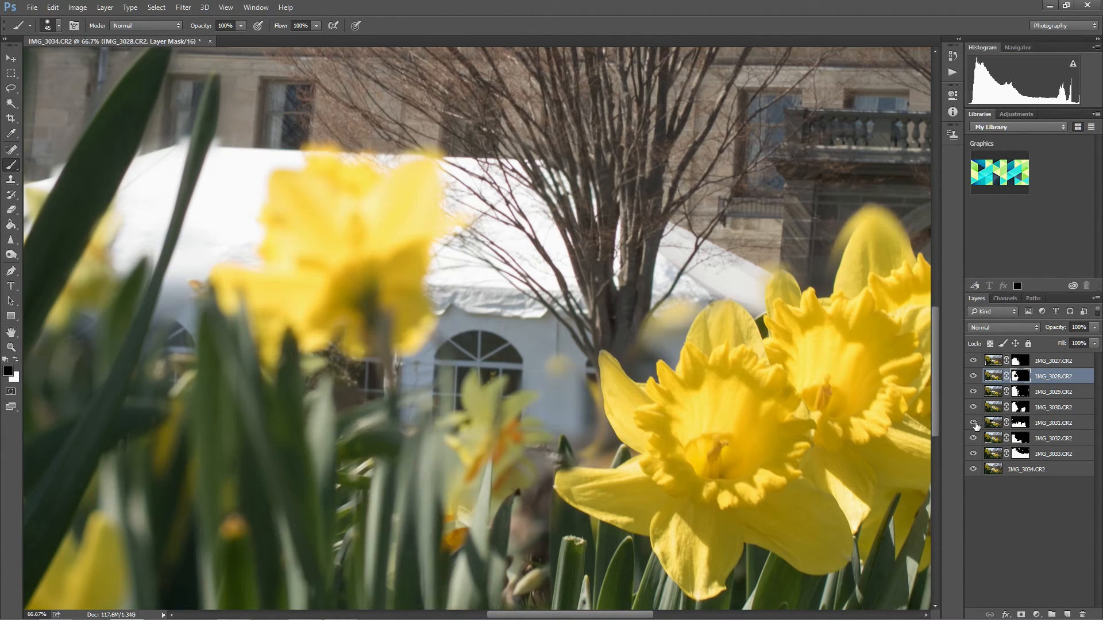
{"action": "left_click", "coordinate": [975, 424]}
Paint white on the IMG_3031.CR2 mask with a 45 px brush over the ghosted petal edge above the right-hand daffodils, then compare by toggling the layer.
{"action": "left_click", "coordinate": [1022, 424]}
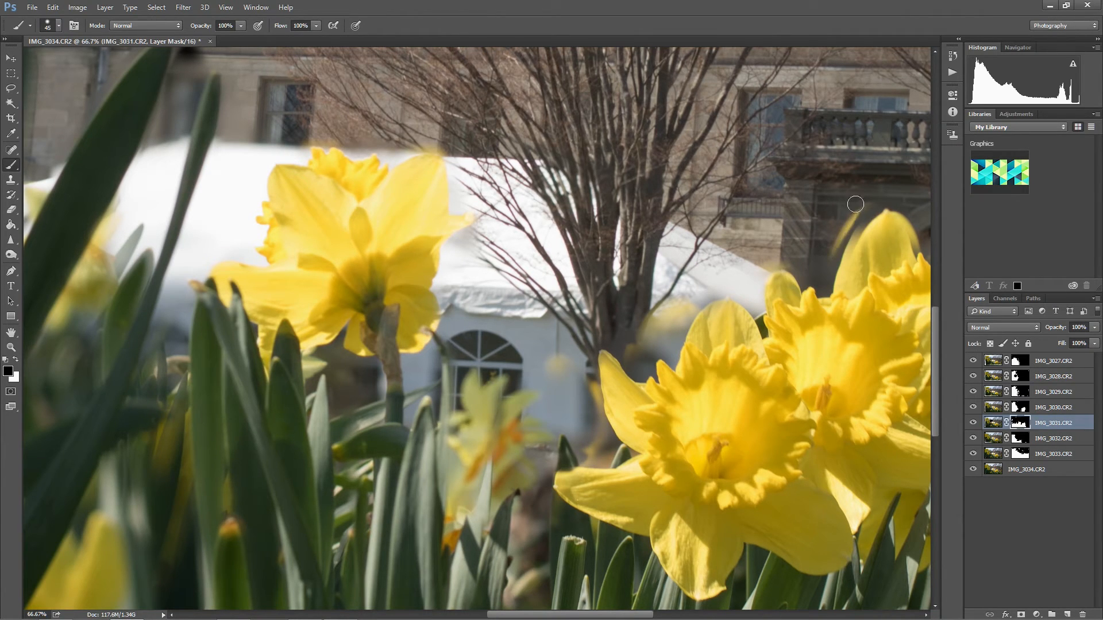
{"action": "key", "text": "x"}
{"action": "mouse_move", "coordinate": [840, 220]}
{"action": "left_mouse_down"}
{"action": "mouse_move", "coordinate": [859, 197]}
{"action": "mouse_move", "coordinate": [826, 264]}
{"action": "mouse_move", "coordinate": [866, 206]}
{"action": "mouse_move", "coordinate": [884, 201]}
{"action": "mouse_move", "coordinate": [908, 221]}
{"action": "left_mouse_up"}
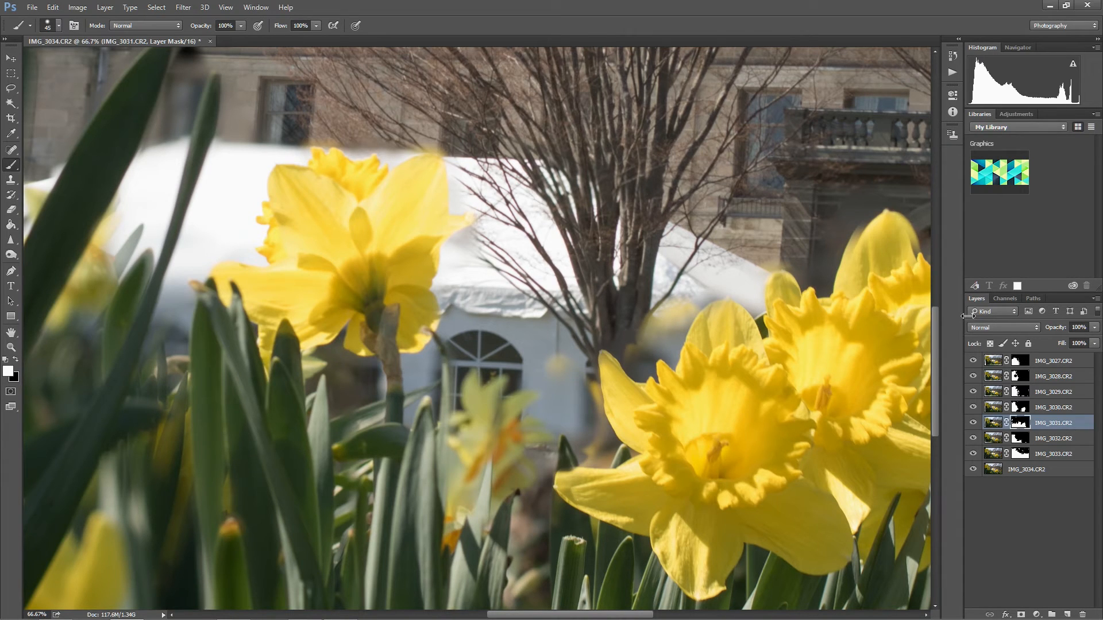
{"action": "left_click", "coordinate": [973, 424]}
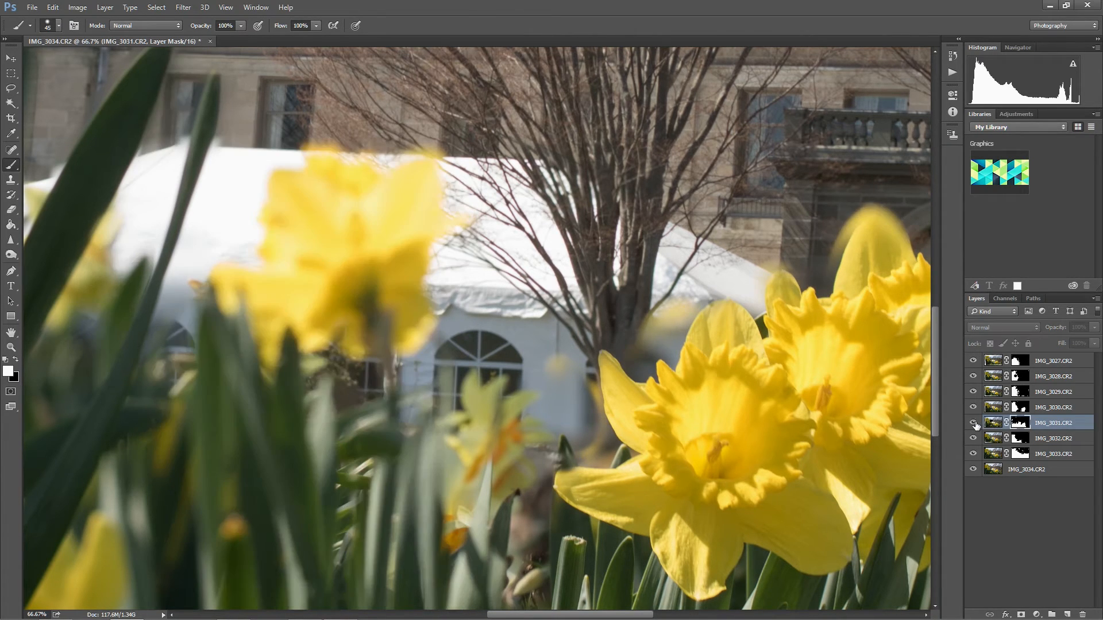
{"action": "left_click", "coordinate": [973, 423]}
{"action": "left_click", "coordinate": [973, 423]}
{"action": "left_click", "coordinate": [973, 424]}
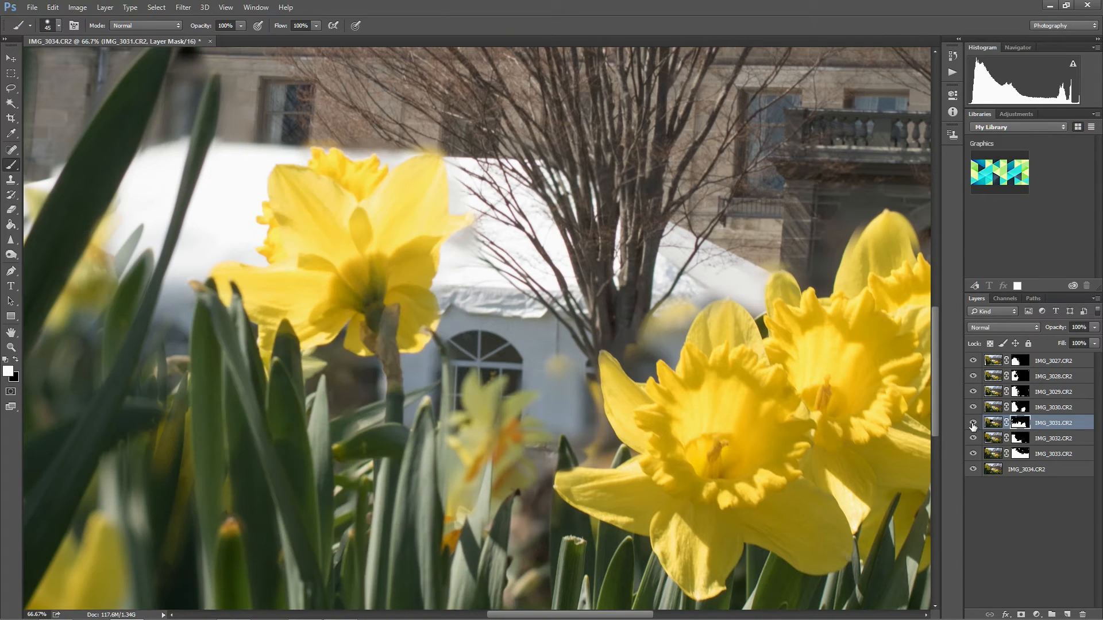
Compare the tent, trunk and small blurred flower by repeatedly toggling the visibility of the IMG_3033.CR2 layer.
{"action": "left_click", "coordinate": [973, 454]}
{"action": "left_click", "coordinate": [973, 454]}
{"action": "left_click", "coordinate": [973, 454]}
{"action": "left_click", "coordinate": [973, 454]}
{"action": "left_click", "coordinate": [973, 454]}
{"action": "left_click", "coordinate": [973, 455]}
{"action": "left_click", "coordinate": [973, 454]}
{"action": "left_click", "coordinate": [973, 455]}
{"action": "left_click", "coordinate": [973, 454]}
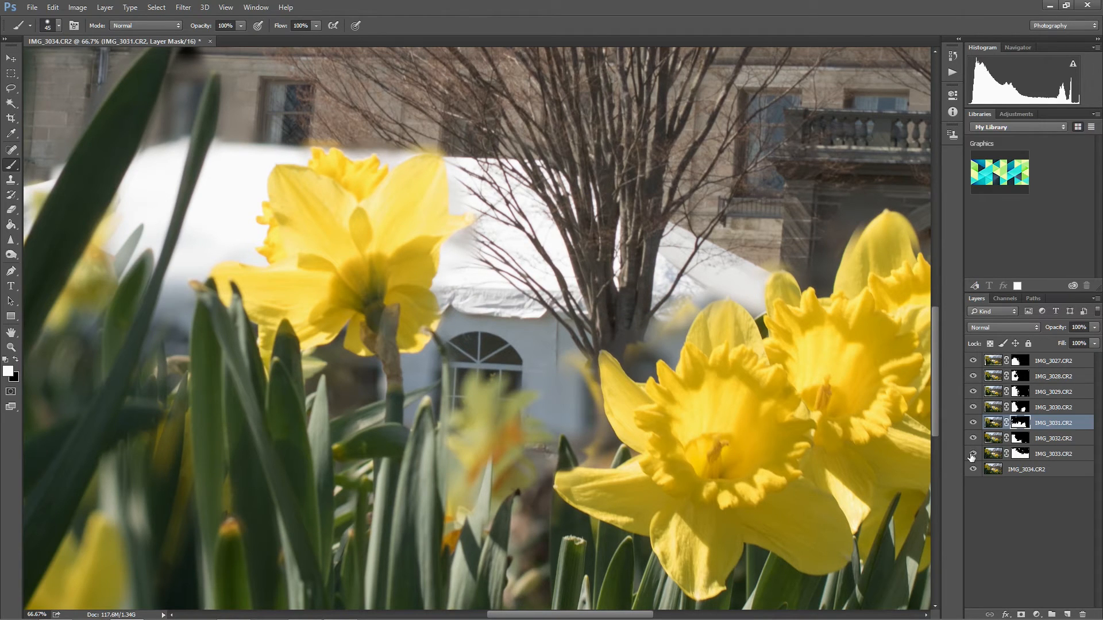
{"action": "left_click", "coordinate": [973, 455]}
Paint black on the IMG_3033.CR2 mask with a 70 px brush along the tent's lower roof edge, then compare by toggling the layer.
{"action": "left_click", "coordinate": [1025, 455]}
{"action": "left_click", "coordinate": [973, 454]}
{"action": "left_click", "coordinate": [973, 454]}
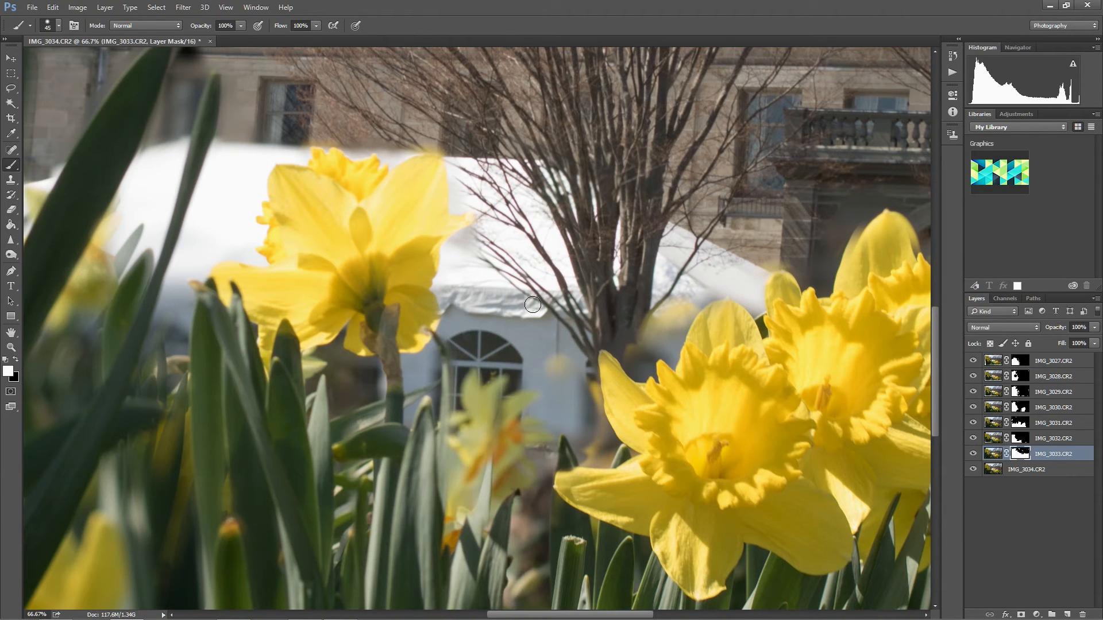
{"action": "key", "text": "bracketright"}
{"action": "key", "text": "bracketright"}
{"action": "key", "text": "bracketright"}
{"action": "key", "text": "x"}
{"action": "mouse_move", "coordinate": [459, 322]}
{"action": "left_mouse_down"}
{"action": "mouse_move", "coordinate": [469, 297]}
{"action": "mouse_move", "coordinate": [535, 316]}
{"action": "mouse_move", "coordinate": [586, 310]}
{"action": "mouse_move", "coordinate": [568, 345]}
{"action": "mouse_move", "coordinate": [614, 319]}
{"action": "left_mouse_up"}
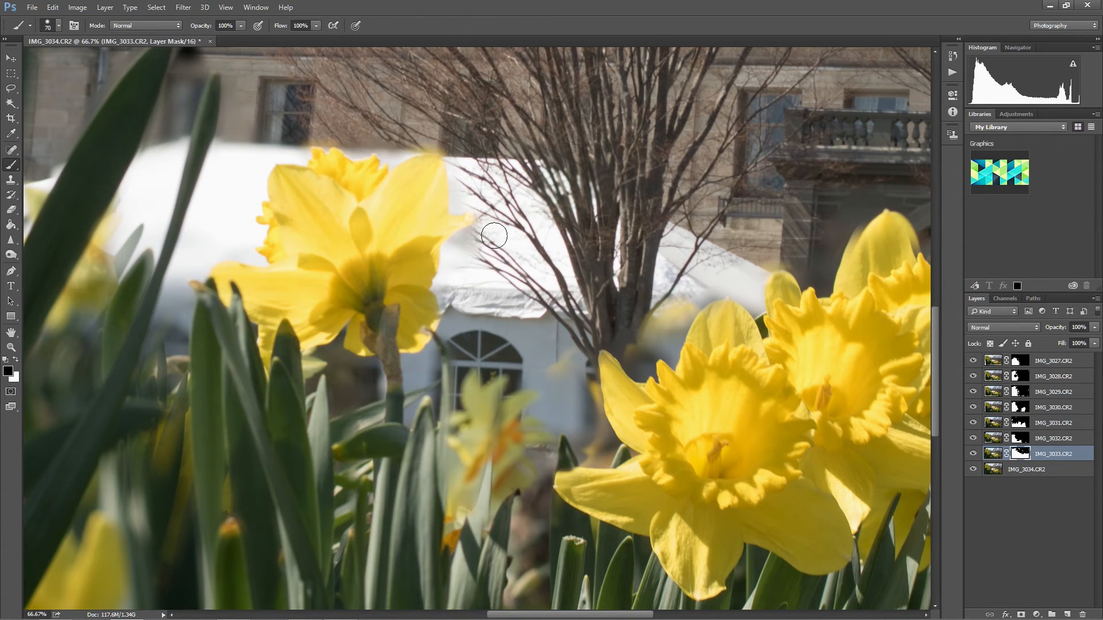
{"action": "left_click", "coordinate": [973, 454]}
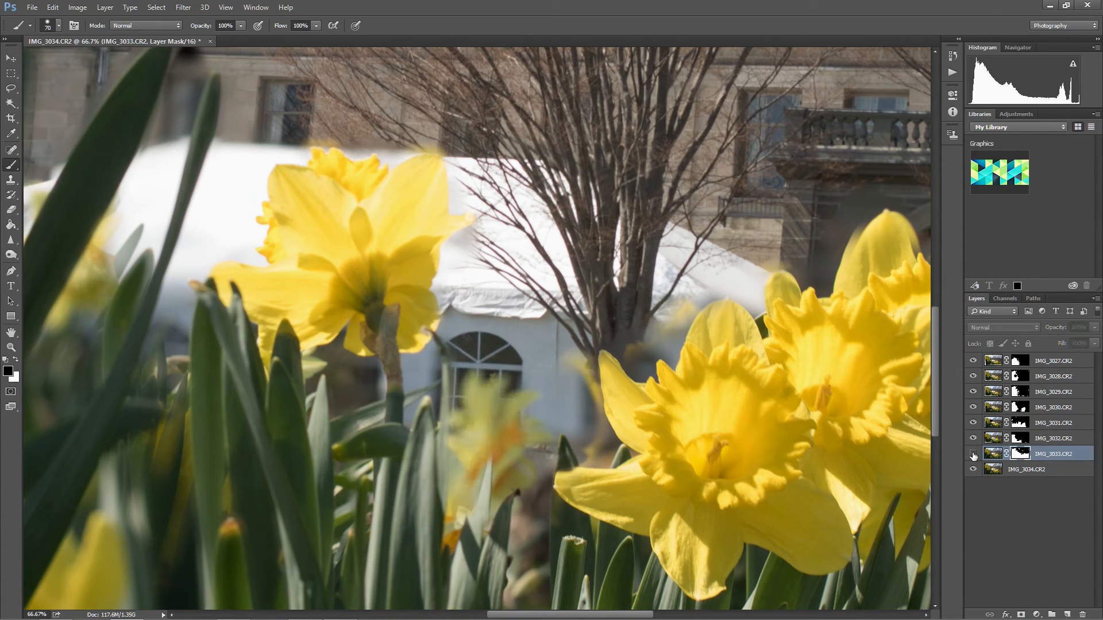
{"action": "left_click", "coordinate": [973, 454]}
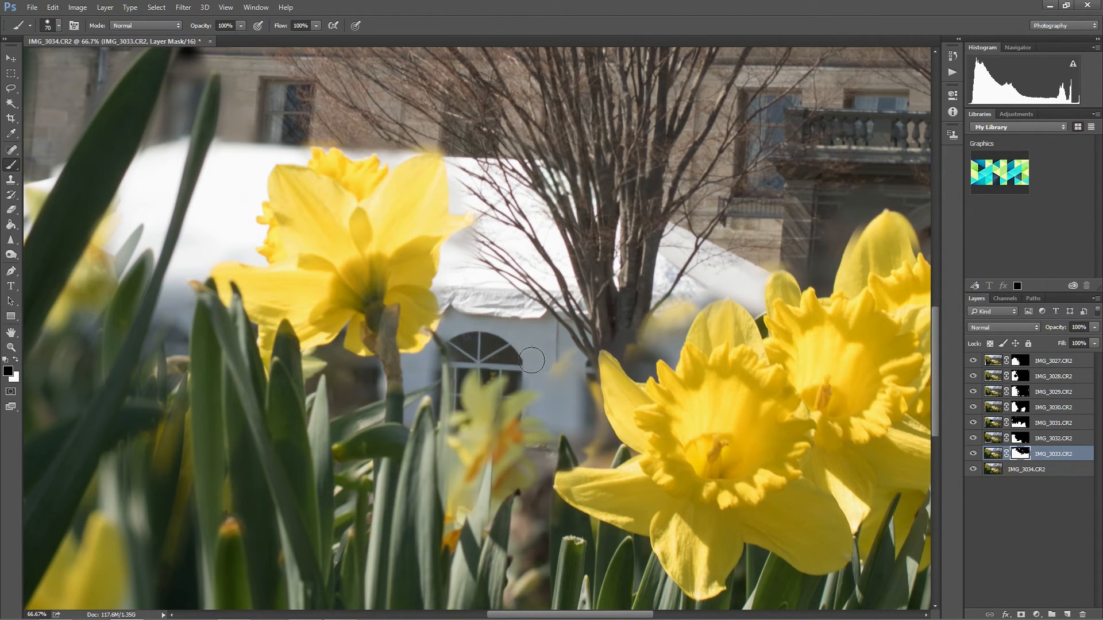
Check the retouched tent edge and doorway by toggling the IMG_3033.CR2 layer on and off.
{"action": "left_click", "coordinate": [972, 453]}
{"action": "left_click", "coordinate": [973, 454]}
{"action": "left_click", "coordinate": [975, 455]}
{"action": "left_click", "coordinate": [973, 455]}
{"action": "left_click", "coordinate": [973, 454]}
{"action": "left_click", "coordinate": [973, 454]}
Hide the IMG_3032.CR2 layer, then compare the whole fitted image with and without IMG_3027.CR2.
{"action": "left_click", "coordinate": [974, 439]}
{"action": "key", "text": "ctrl+0"}
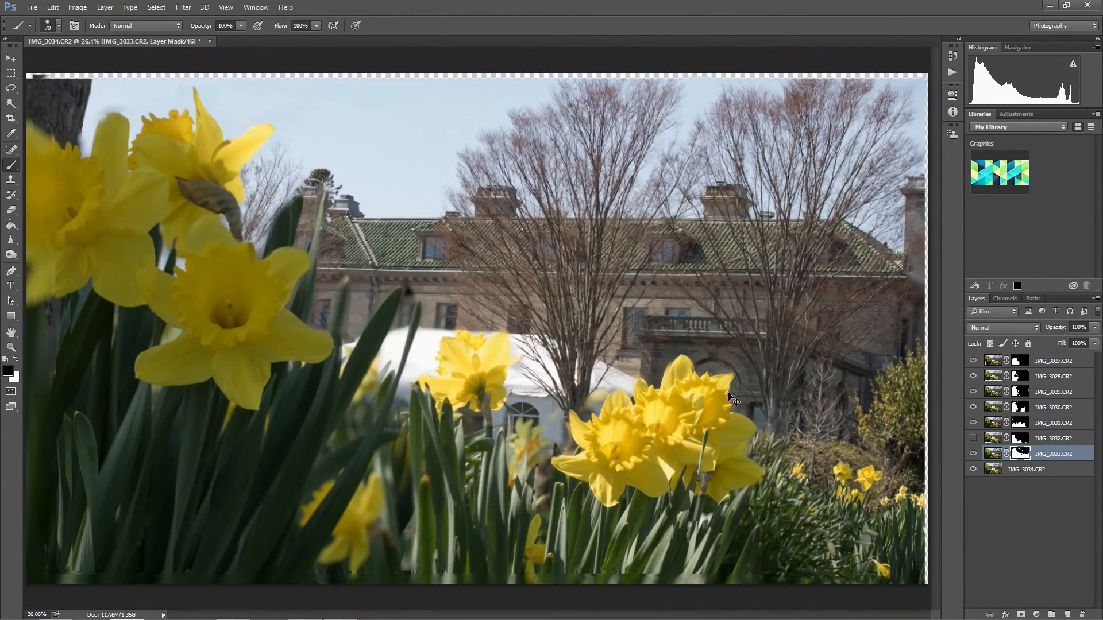
{"action": "left_click", "coordinate": [974, 361]}
{"action": "left_click", "coordinate": [974, 361]}
{"action": "left_click", "coordinate": [973, 361]}
{"action": "left_click", "coordinate": [974, 361]}
{"action": "left_click", "coordinate": [973, 361]}
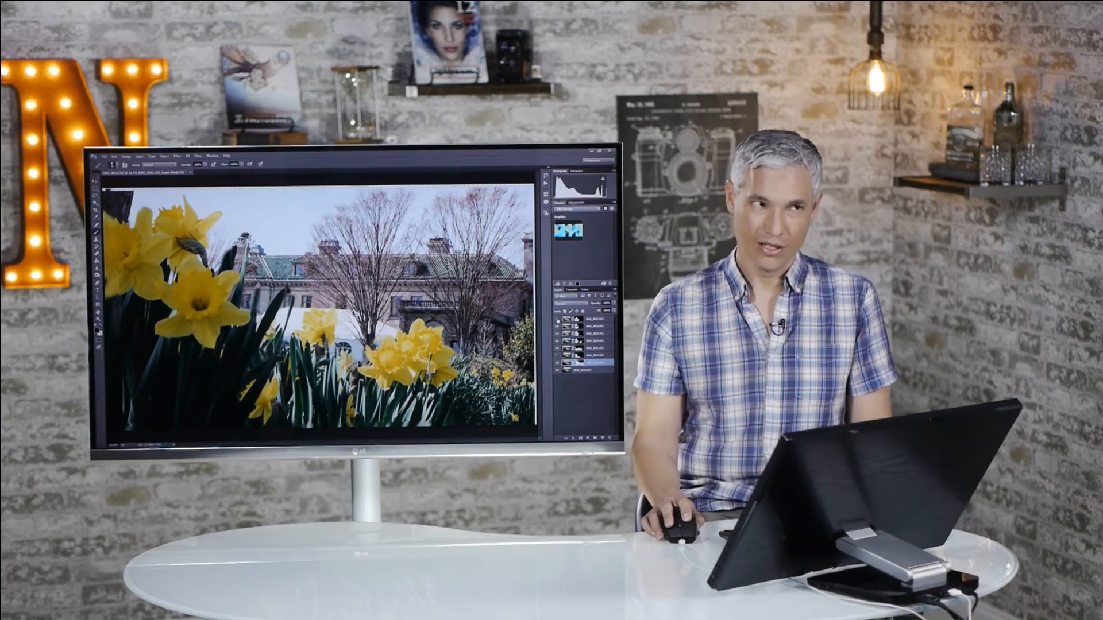
{"action": "left_click", "coordinate": [558, 321]}
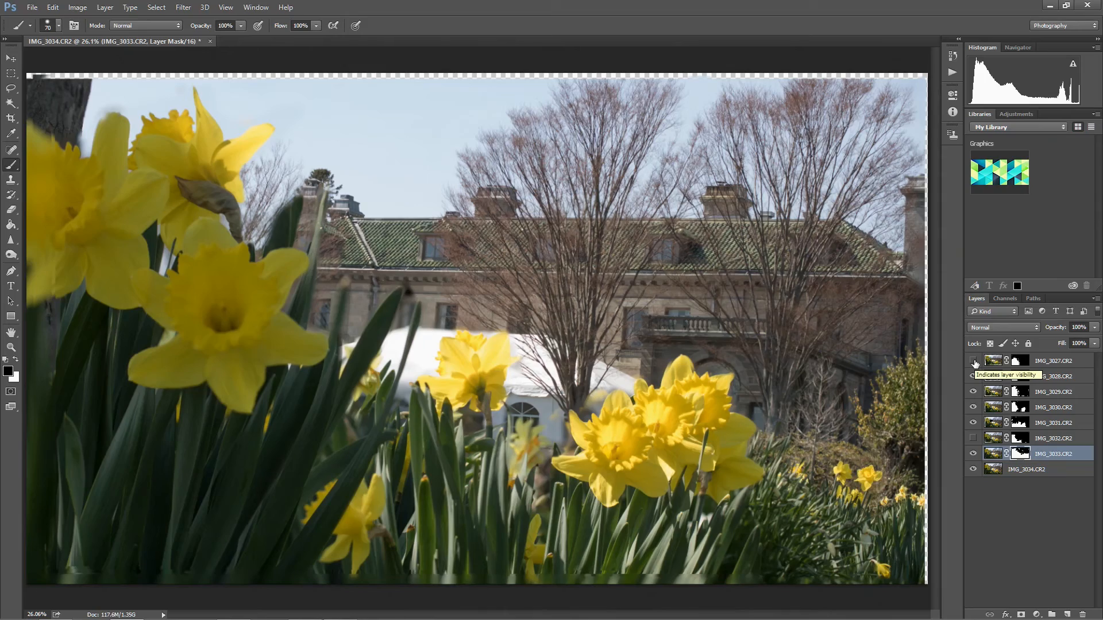
{"action": "left_click", "coordinate": [558, 319]}
{"action": "left_click", "coordinate": [972, 361]}
Paint black on the IMG_3027.CR2 mask with a brush enlarged to 125 px over the front leaf edges beside the tent.
{"action": "left_click", "coordinate": [1043, 365]}
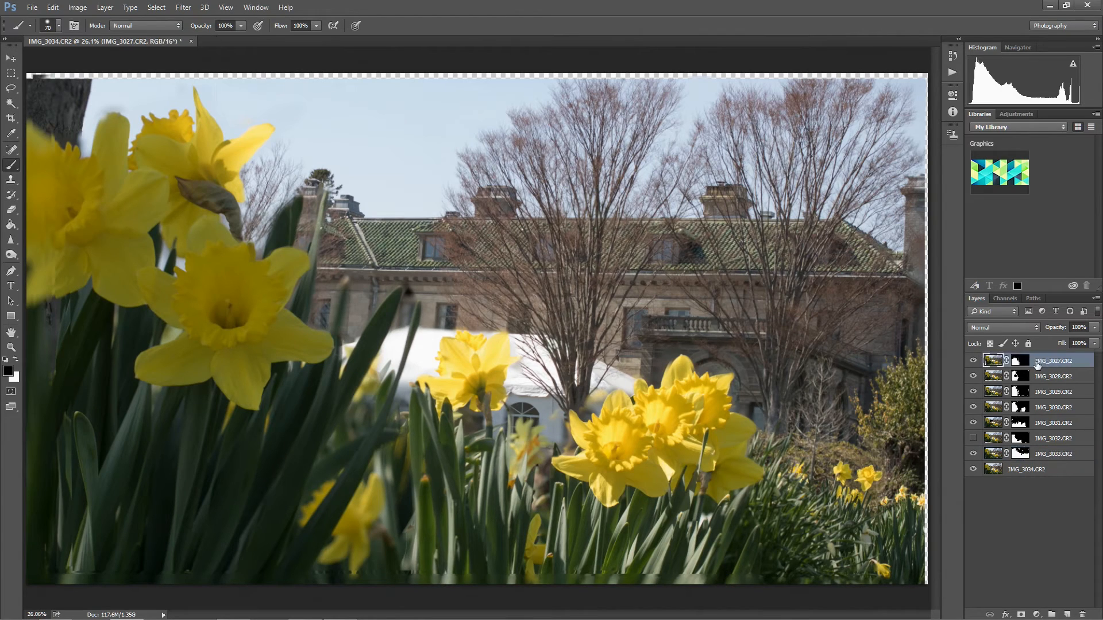
{"action": "left_click", "coordinate": [1015, 366]}
{"action": "left_click", "coordinate": [974, 361]}
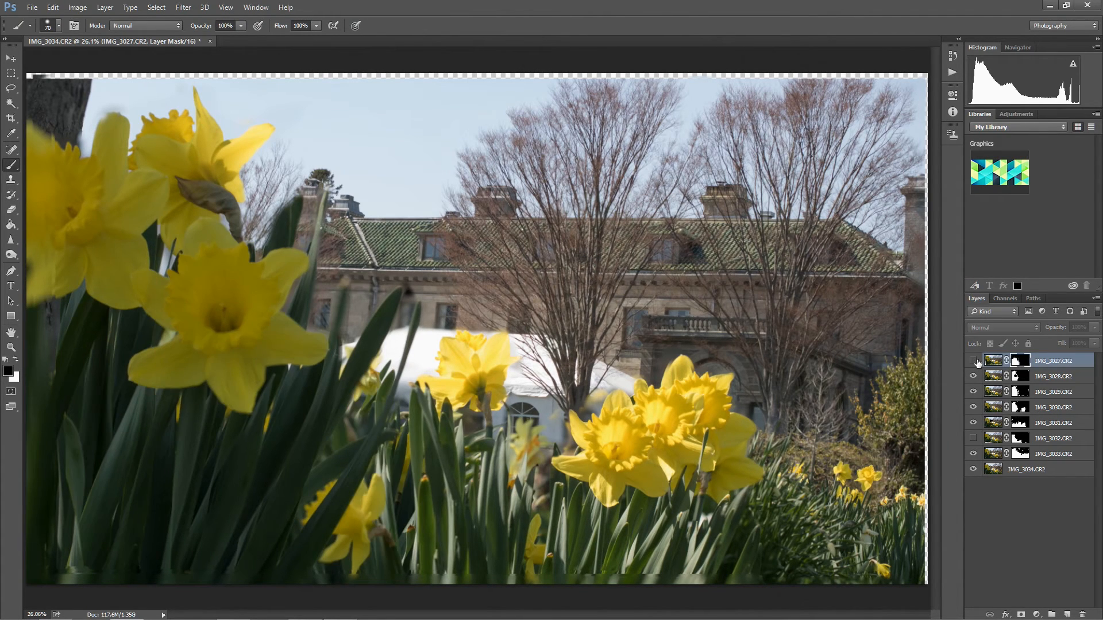
{"action": "left_click", "coordinate": [974, 361]}
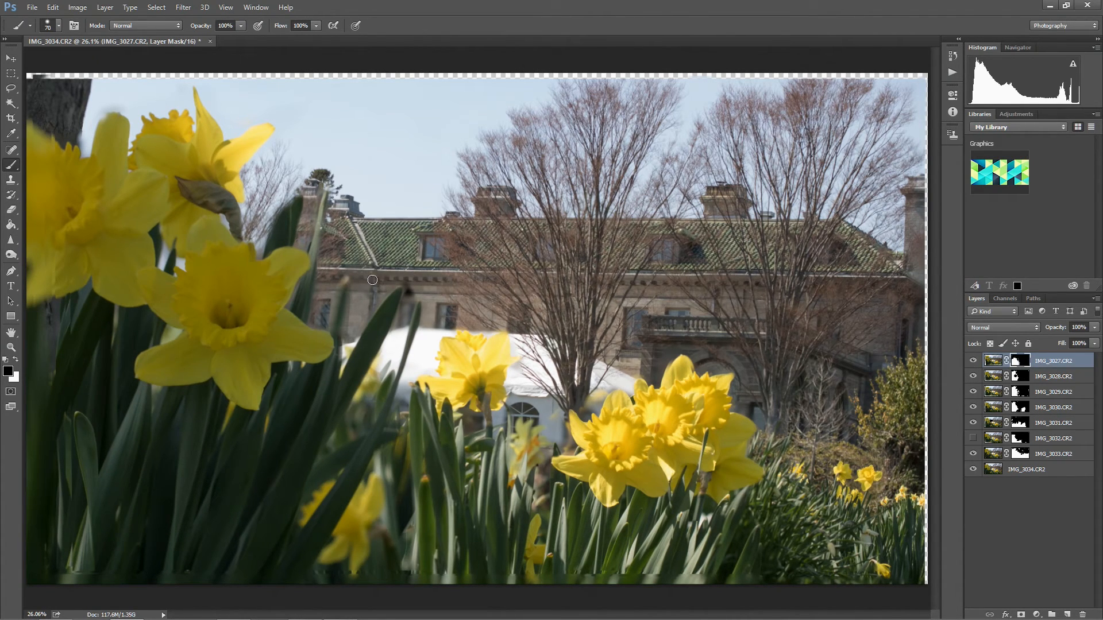
{"action": "key", "text": "bracketright"}
{"action": "left_click", "coordinate": [973, 360]}
{"action": "left_click", "coordinate": [973, 361]}
{"action": "left_click", "coordinate": [973, 361]}
{"action": "left_click", "coordinate": [971, 362]}
{"action": "key", "text": "bracketright"}
{"action": "left_click", "coordinate": [972, 361]}
{"action": "mouse_move", "coordinate": [381, 368]}
{"action": "left_mouse_down"}
{"action": "mouse_move", "coordinate": [355, 384]}
{"action": "mouse_move", "coordinate": [353, 420]}
{"action": "mouse_move", "coordinate": [369, 369]}
{"action": "mouse_move", "coordinate": [386, 382]}
{"action": "mouse_move", "coordinate": [373, 422]}
{"action": "mouse_move", "coordinate": [384, 356]}
{"action": "left_mouse_up"}
{"action": "left_click_drag", "start_coordinate": [339, 438], "coordinate": [383, 417]}
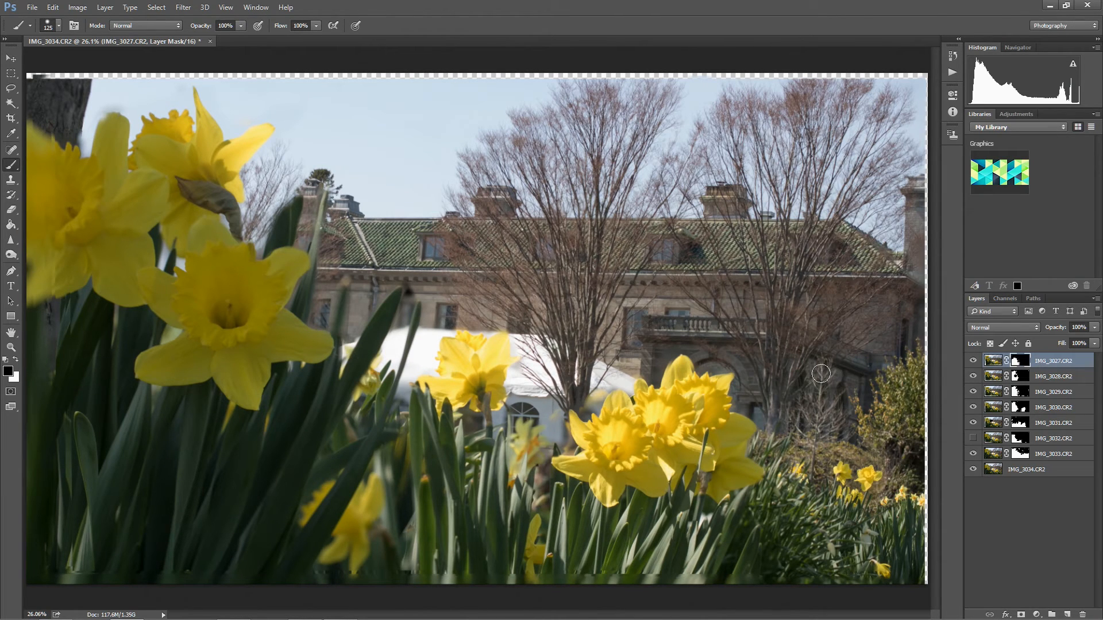
Enlarge the brush to 175 px and paint black on the IMG_3027.CR2 mask over the low daffodil and the leaves above it.
{"action": "left_click", "coordinate": [974, 361]}
{"action": "left_click", "coordinate": [974, 361]}
{"action": "left_click", "coordinate": [974, 361]}
{"action": "left_click", "coordinate": [974, 361]}
{"action": "left_click", "coordinate": [973, 361]}
{"action": "left_click", "coordinate": [973, 361]}
{"action": "key", "text": "bracketright"}
{"action": "key", "text": "bracketright"}
{"action": "mouse_move", "coordinate": [336, 493]}
{"action": "left_mouse_down"}
{"action": "mouse_move", "coordinate": [357, 463]}
{"action": "mouse_move", "coordinate": [333, 548]}
{"action": "mouse_move", "coordinate": [370, 502]}
{"action": "mouse_move", "coordinate": [355, 557]}
{"action": "mouse_move", "coordinate": [387, 557]}
{"action": "mouse_move", "coordinate": [383, 468]}
{"action": "mouse_move", "coordinate": [386, 443]}
{"action": "mouse_move", "coordinate": [384, 546]}
{"action": "mouse_move", "coordinate": [396, 394]}
{"action": "left_mouse_up"}
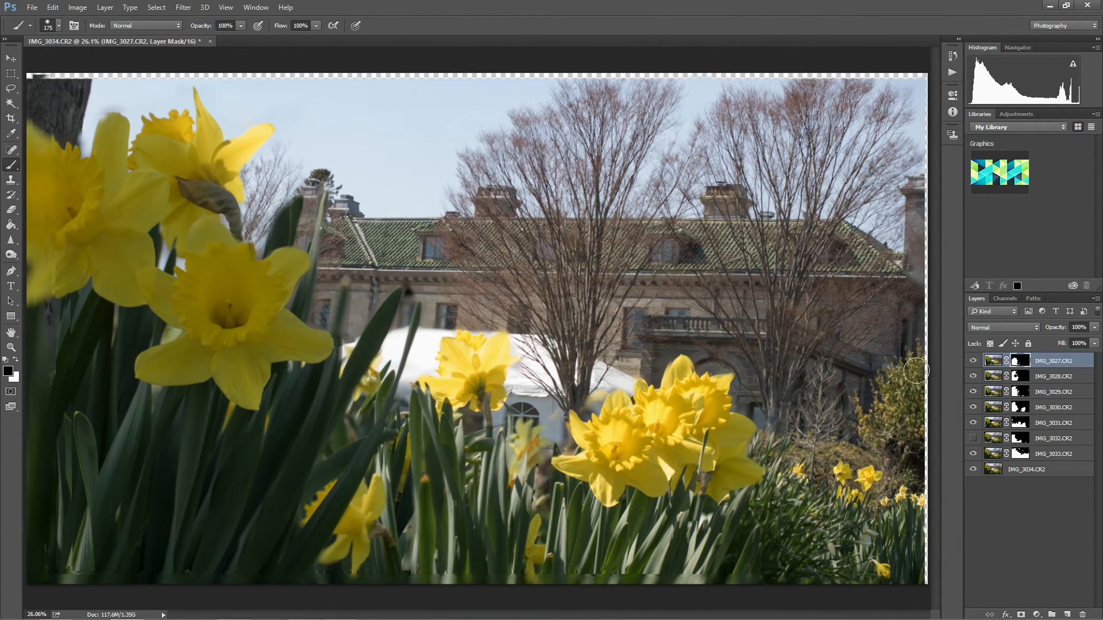
Compare the foreground leaves and low daffodil by repeatedly toggling the visibility of the IMG_3027.CR2 layer.
{"action": "left_click", "coordinate": [973, 361]}
{"action": "left_click", "coordinate": [972, 361]}
{"action": "left_click", "coordinate": [973, 361]}
{"action": "left_click", "coordinate": [974, 362]}
{"action": "left_click", "coordinate": [974, 361]}
{"action": "left_click", "coordinate": [974, 361]}
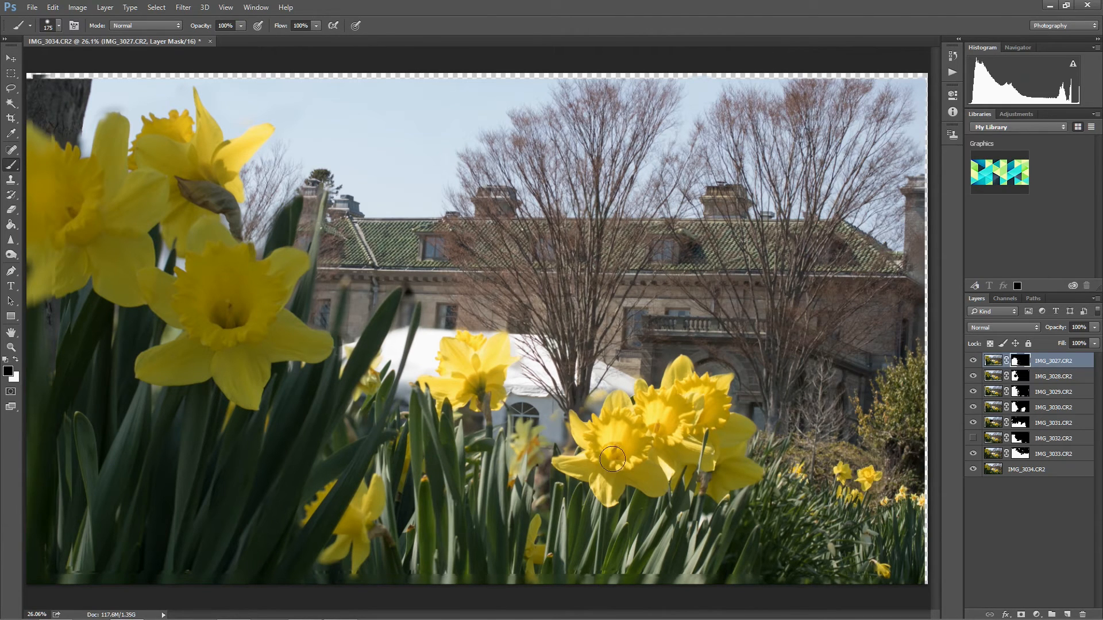
{"action": "left_click", "coordinate": [973, 361]}
{"action": "left_click", "coordinate": [973, 361]}
{"action": "left_click", "coordinate": [974, 361]}
{"action": "left_click", "coordinate": [973, 361]}
{"action": "left_click", "coordinate": [973, 362]}
{"action": "left_click", "coordinate": [973, 361]}
Show the IMG_3028.CR2 layer, select its mask, and compare the image with and without this layer.
{"action": "left_click", "coordinate": [975, 378]}
{"action": "left_click", "coordinate": [1027, 380]}
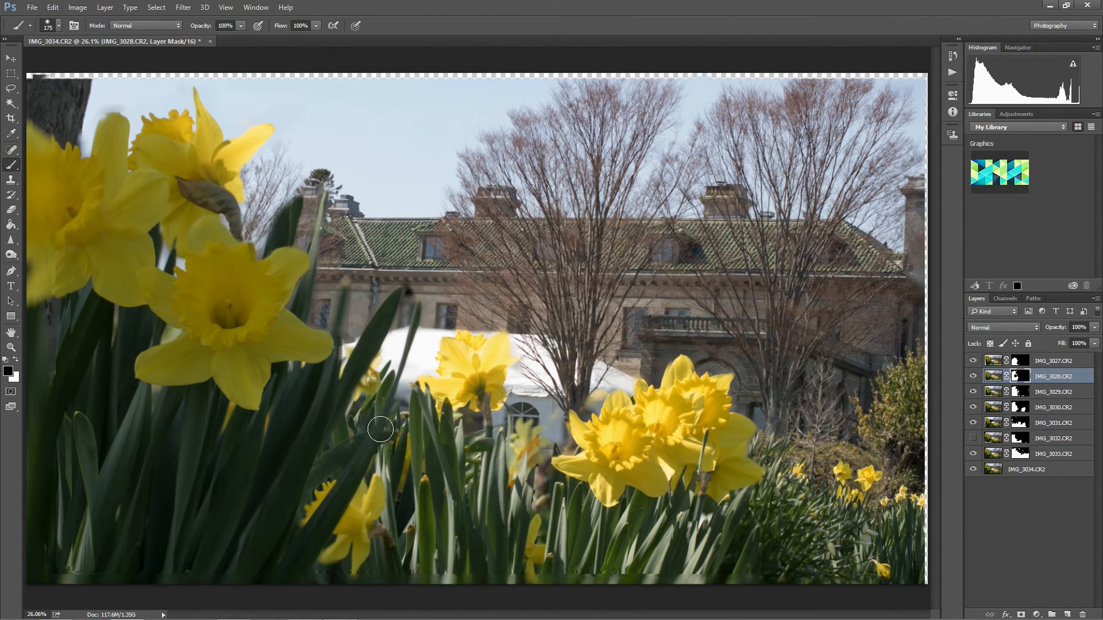
{"action": "left_click", "coordinate": [973, 376]}
{"action": "left_click", "coordinate": [973, 376]}
{"action": "left_click", "coordinate": [973, 376]}
{"action": "left_click", "coordinate": [973, 376]}
{"action": "left_click", "coordinate": [973, 376]}
{"action": "left_click", "coordinate": [973, 377]}
{"action": "left_click", "coordinate": [973, 376]}
{"action": "left_click", "coordinate": [973, 376]}
{"action": "left_click", "coordinate": [974, 377]}
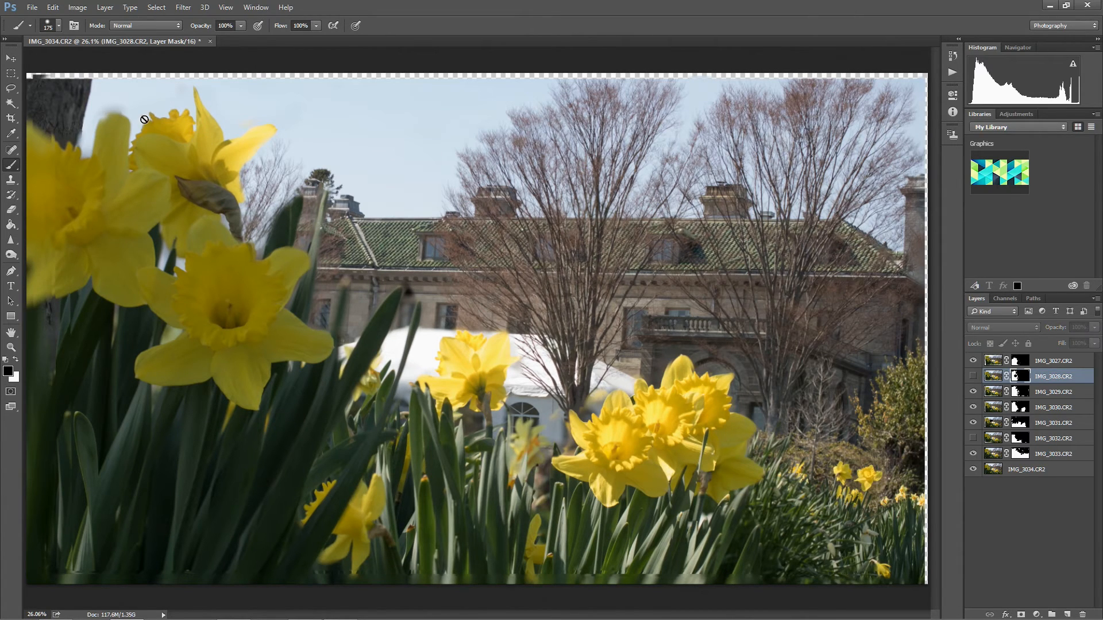
{"action": "left_click", "coordinate": [973, 376]}
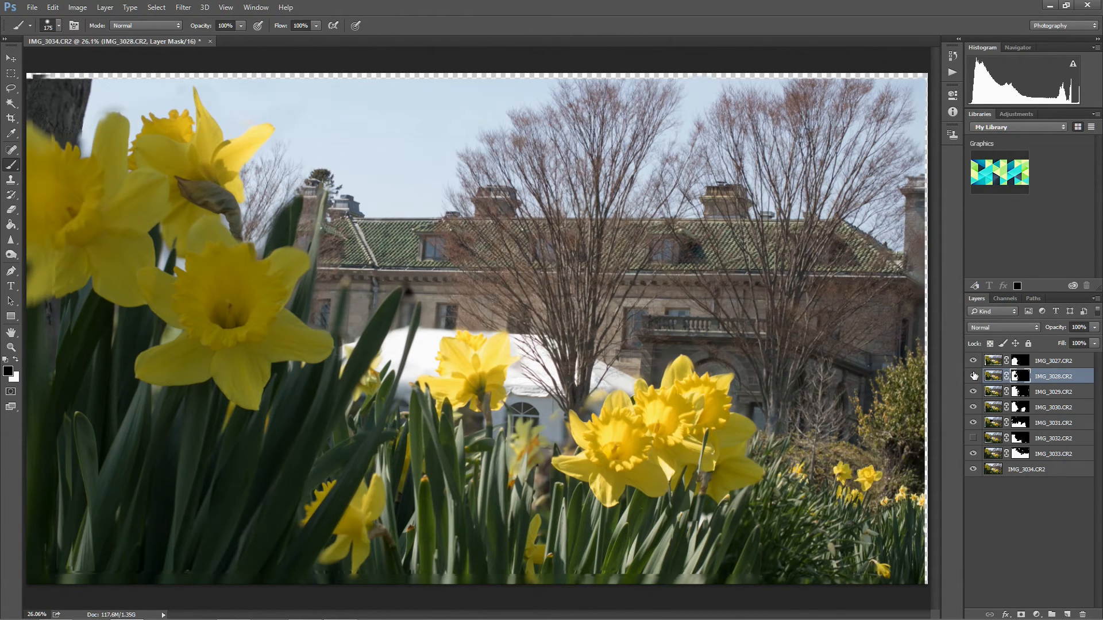
Compare the foreground leaves with and without IMG_3029.CR2 by toggling that layer's visibility, leaving it shown.
{"action": "left_click", "coordinate": [975, 393]}
{"action": "left_click", "coordinate": [975, 394]}
{"action": "left_click", "coordinate": [974, 393]}
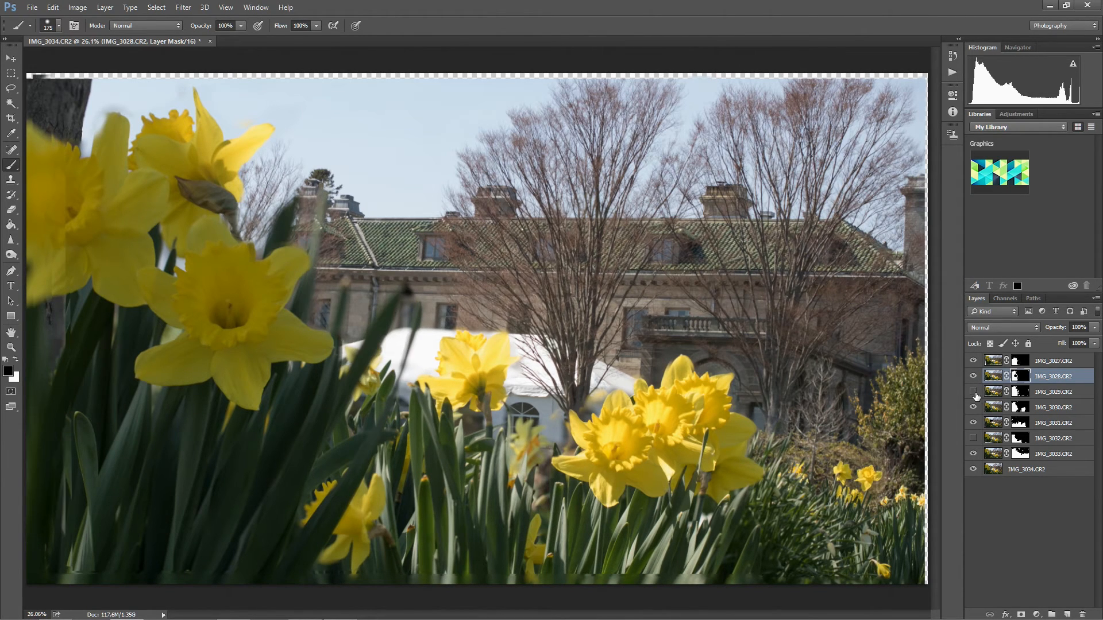
{"action": "left_click", "coordinate": [974, 392]}
{"action": "left_click", "coordinate": [974, 392]}
{"action": "left_click", "coordinate": [973, 392]}
Toggle the IMG_3030.CR2 layer to examine its effect on the large central daffodil cluster, leaving it shown.
{"action": "left_click", "coordinate": [973, 407]}
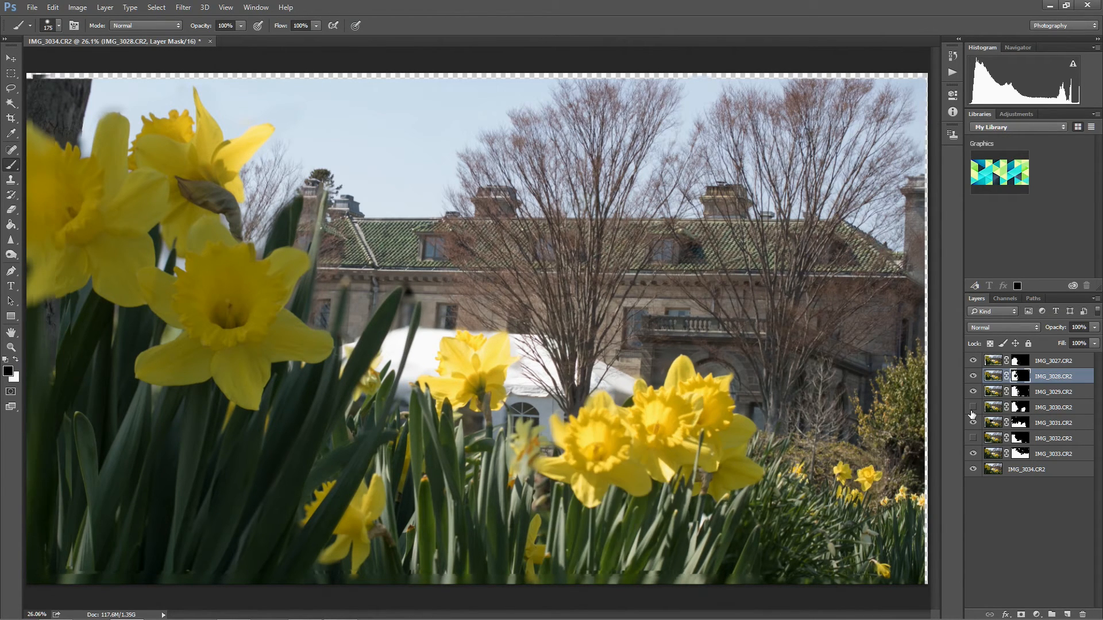
{"action": "left_click", "coordinate": [971, 409]}
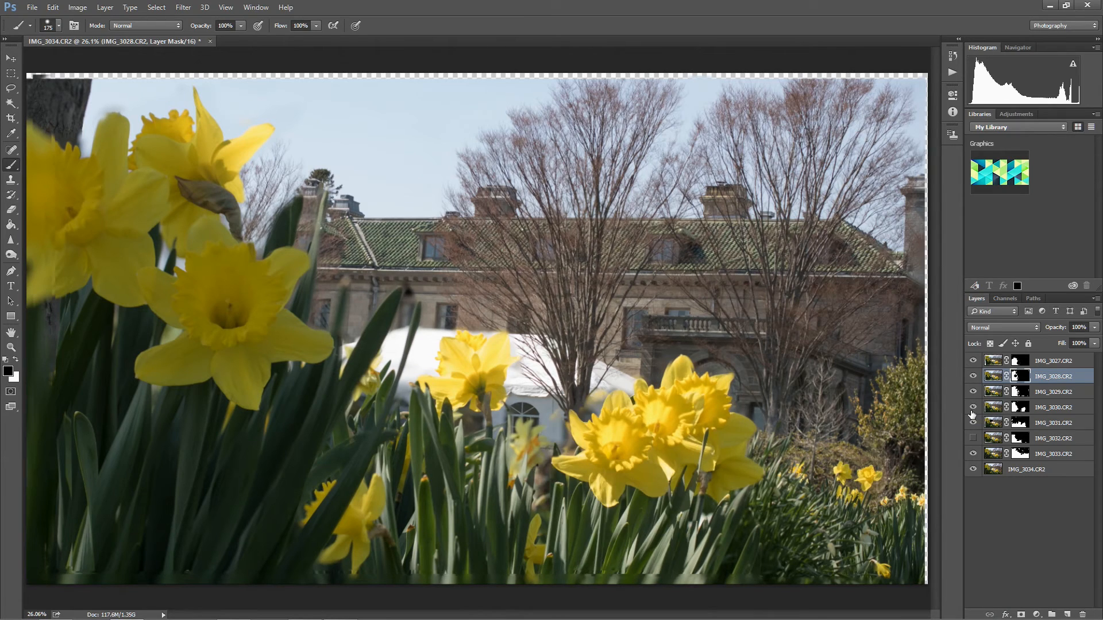
{"action": "left_click", "coordinate": [971, 409]}
{"action": "left_click", "coordinate": [971, 408]}
{"action": "left_click", "coordinate": [971, 410]}
Show the IMG_3032.CR2 layer again and check what IMG_3031.CR2 adds to the daffodil and leaves before the tent.
{"action": "left_click", "coordinate": [972, 423]}
{"action": "left_click", "coordinate": [972, 423]}
{"action": "left_click", "coordinate": [974, 423]}
{"action": "left_click", "coordinate": [974, 422]}
{"action": "left_click", "coordinate": [974, 423]}
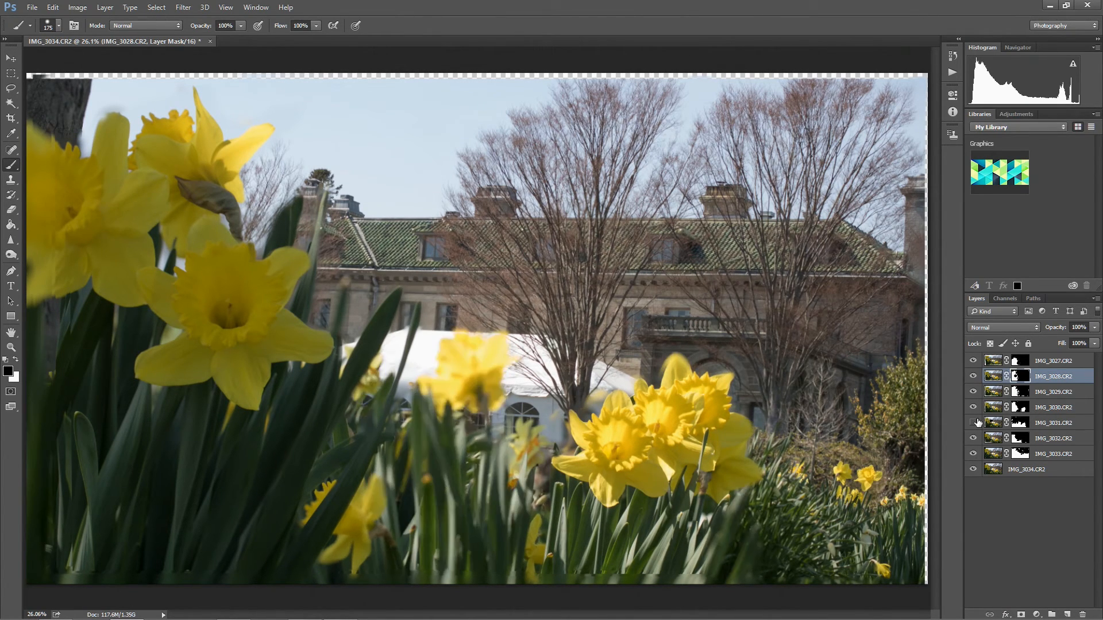
{"action": "left_click", "coordinate": [974, 423]}
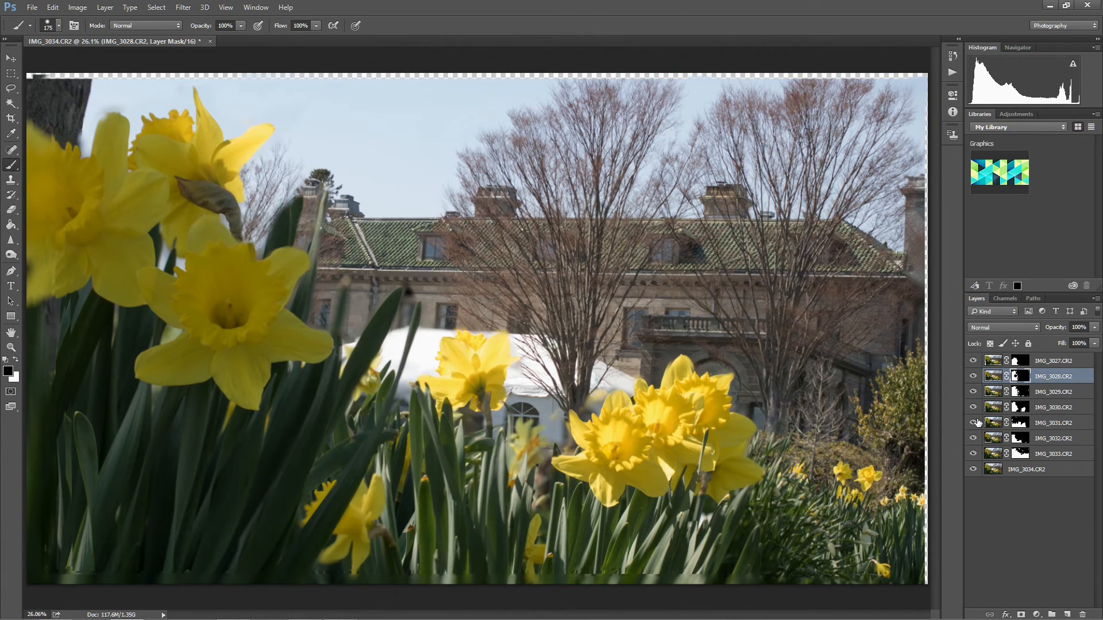
{"action": "left_click", "coordinate": [975, 423]}
{"action": "left_click", "coordinate": [974, 423]}
{"action": "left_click", "coordinate": [974, 423]}
{"action": "left_click", "coordinate": [974, 422]}
Select the IMG_3031.CR2 mask and repeatedly toggle that layer to examine the middle daffodil and surrounding leaves.
{"action": "left_click", "coordinate": [1019, 425]}
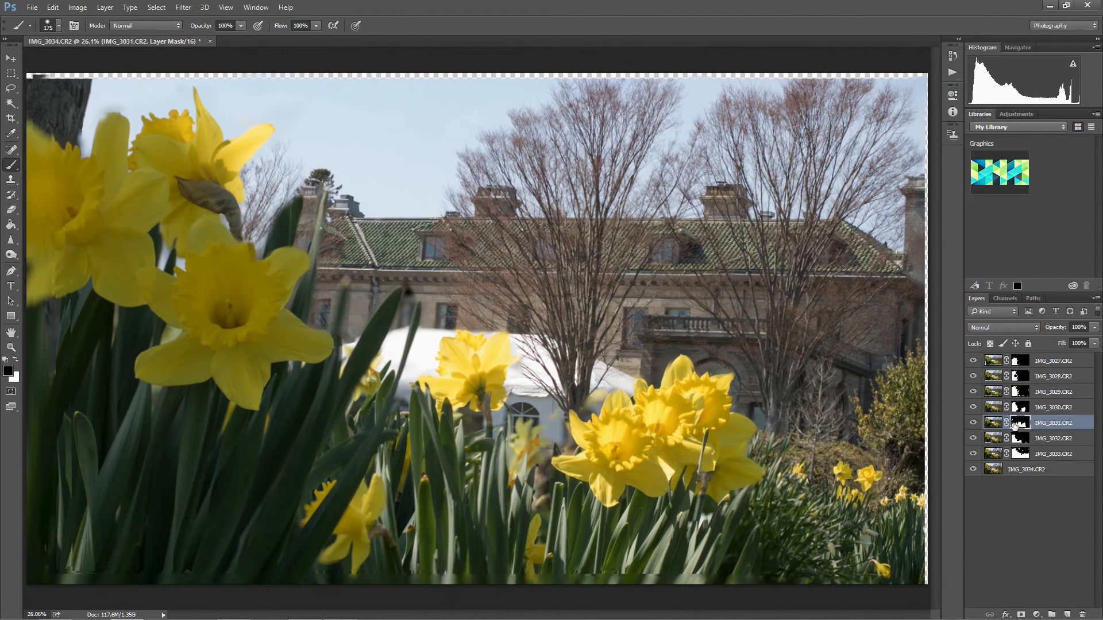
{"action": "left_click", "coordinate": [973, 423]}
{"action": "left_click", "coordinate": [973, 423]}
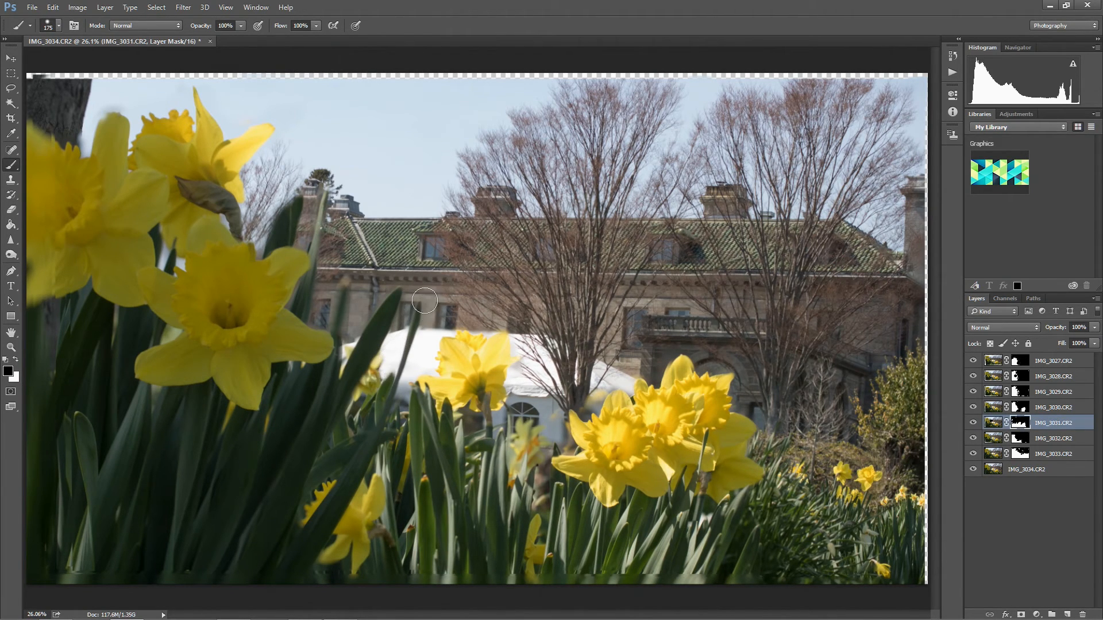
{"action": "left_click", "coordinate": [973, 422]}
{"action": "left_click", "coordinate": [973, 423]}
{"action": "left_click", "coordinate": [972, 422]}
{"action": "left_click", "coordinate": [972, 422]}
{"action": "left_click", "coordinate": [973, 423]}
{"action": "left_click", "coordinate": [973, 424]}
{"action": "left_click", "coordinate": [972, 424]}
{"action": "left_click", "coordinate": [972, 424]}
{"action": "left_click", "coordinate": [972, 423]}
{"action": "left_click", "coordinate": [973, 424]}
{"action": "left_click", "coordinate": [973, 424]}
{"action": "left_click", "coordinate": [974, 424]}
{"action": "left_click", "coordinate": [976, 425]}
{"action": "left_click", "coordinate": [978, 426]}
Check the contributions of IMG_3032.CR2 and IMG_3033.CR2, and inspect the tent and central daffodils up close.
{"action": "left_click", "coordinate": [974, 439]}
{"action": "left_click", "coordinate": [974, 454]}
{"action": "left_click", "coordinate": [974, 454]}
{"action": "left_click", "coordinate": [974, 455]}
{"action": "left_click", "coordinate": [974, 454]}
{"action": "left_click", "coordinate": [590, 404]}
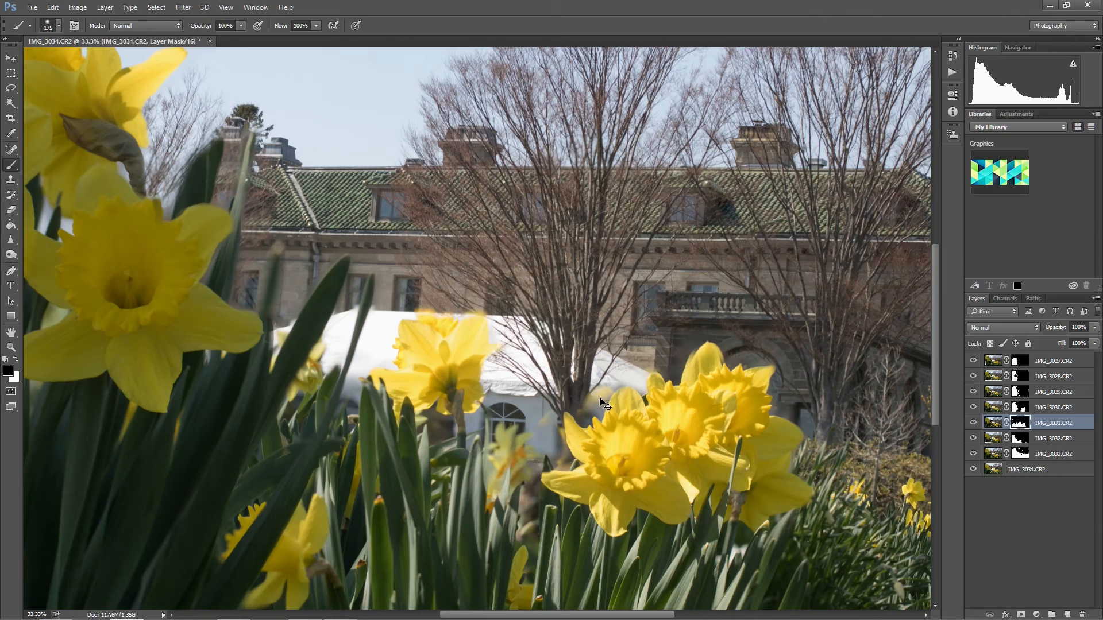
{"action": "left_click", "coordinate": [593, 397]}
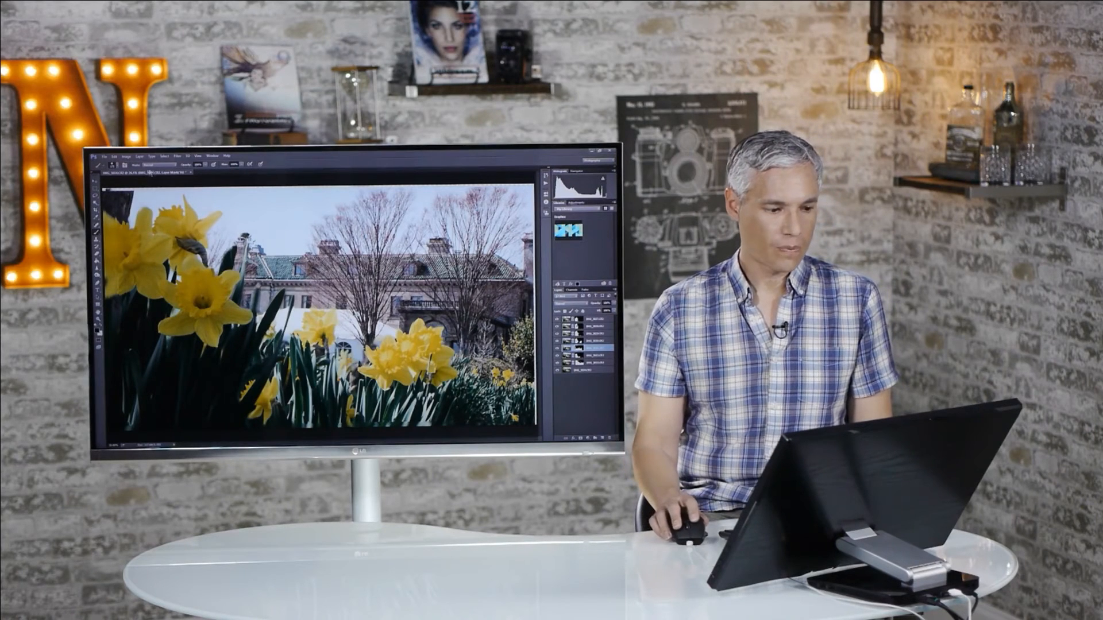
Save the layered document in Photoshop format as Stacked-Flowers-Harkness.psd in the Stills folder with its layers included.
{"action": "left_click", "coordinate": [104, 156]}
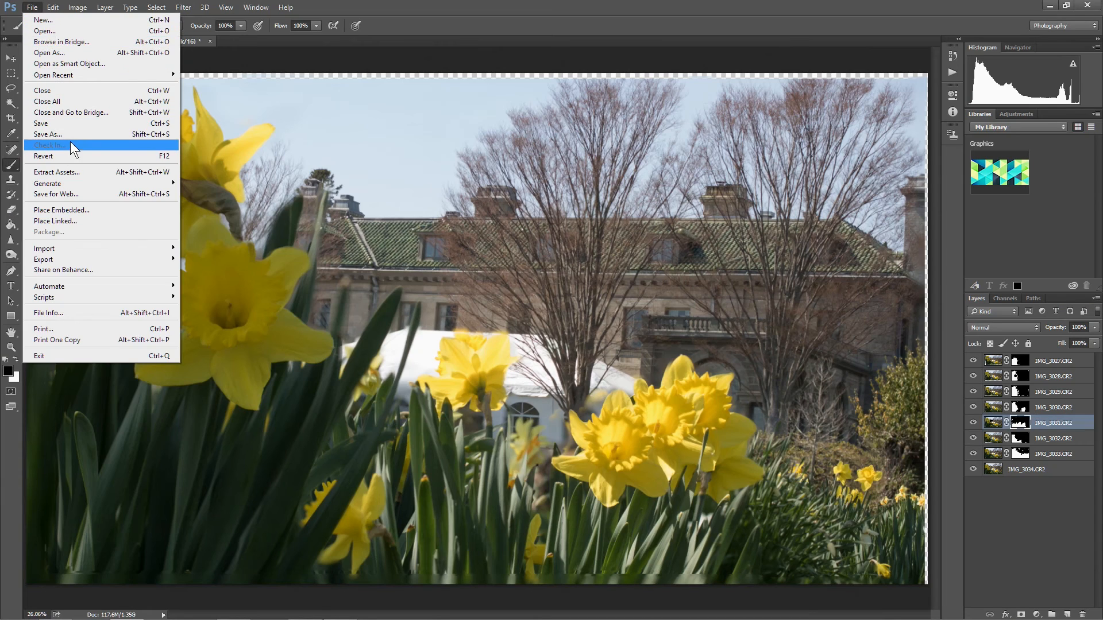
{"action": "left_click", "coordinate": [75, 134]}
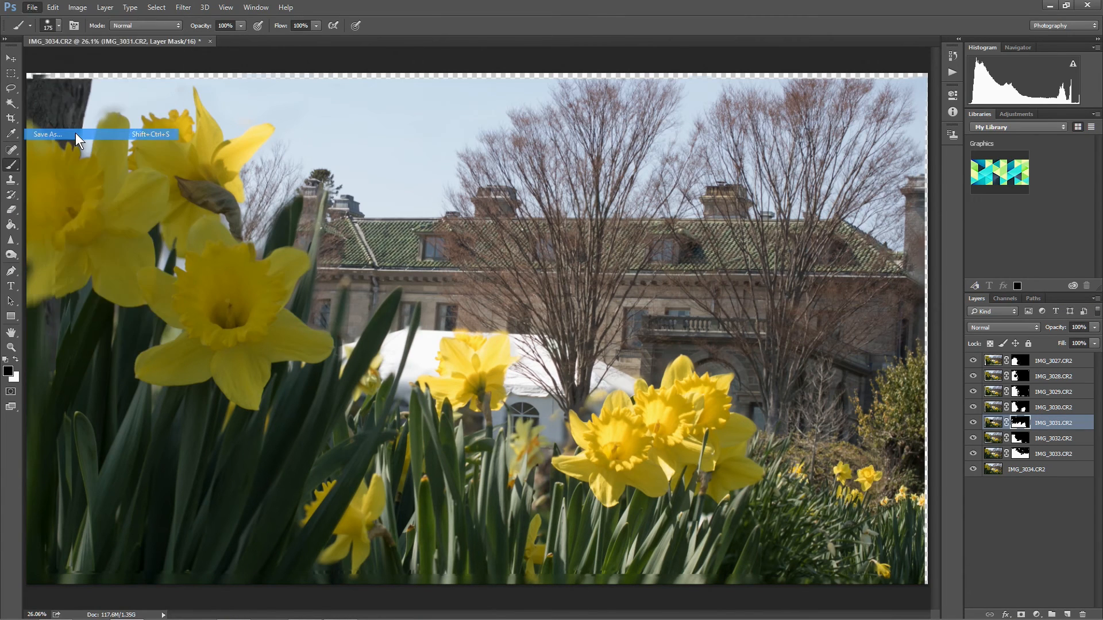
{"action": "left_click", "coordinate": [160, 230]}
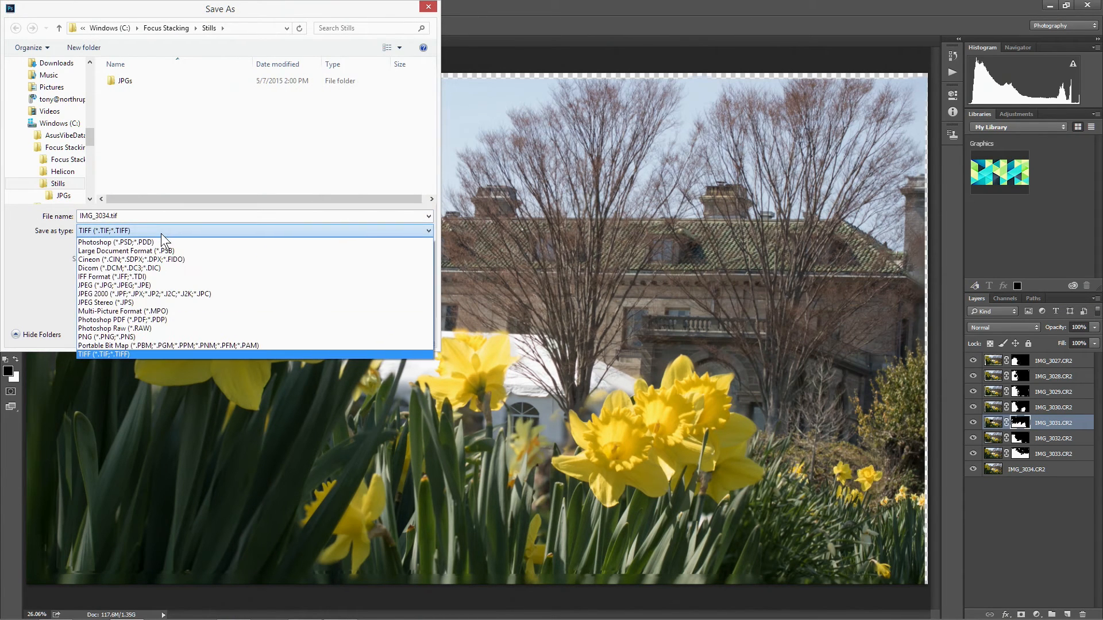
{"action": "left_click", "coordinate": [160, 239]}
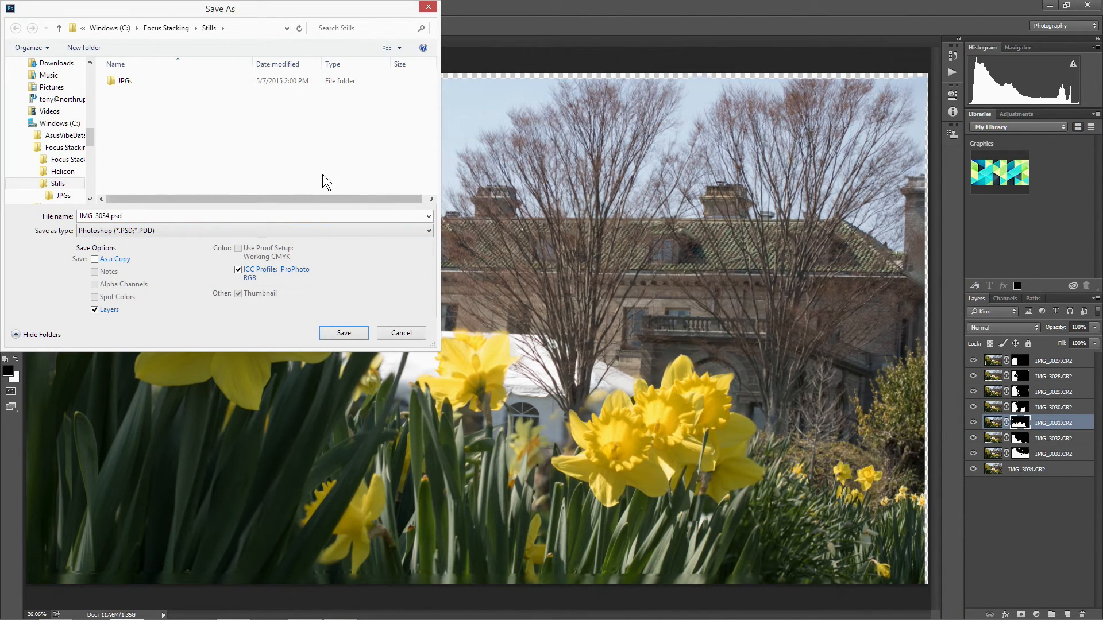
{"action": "double_click", "coordinate": [101, 216]}
{"action": "type", "text": "Stacked-Flowers-Harkness"}
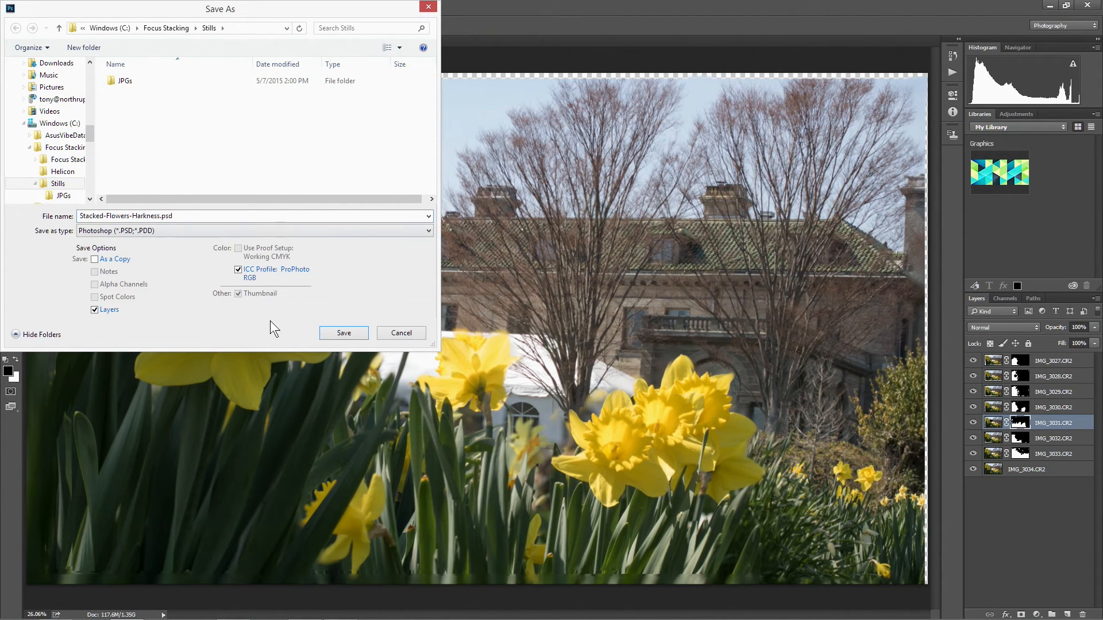
{"action": "left_click", "coordinate": [339, 333]}
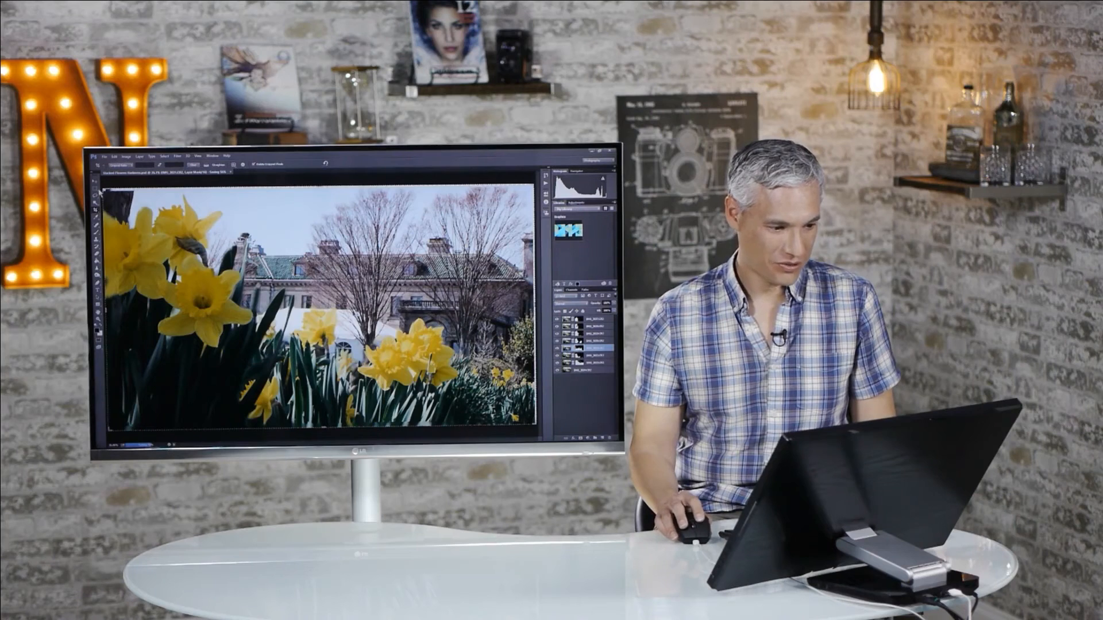
Crop the image slightly inward on all sides, trimming the transparent borders and the smeared strip below the leaves.
{"action": "left_click_drag", "start_coordinate": [103, 191], "coordinate": [106, 190]}
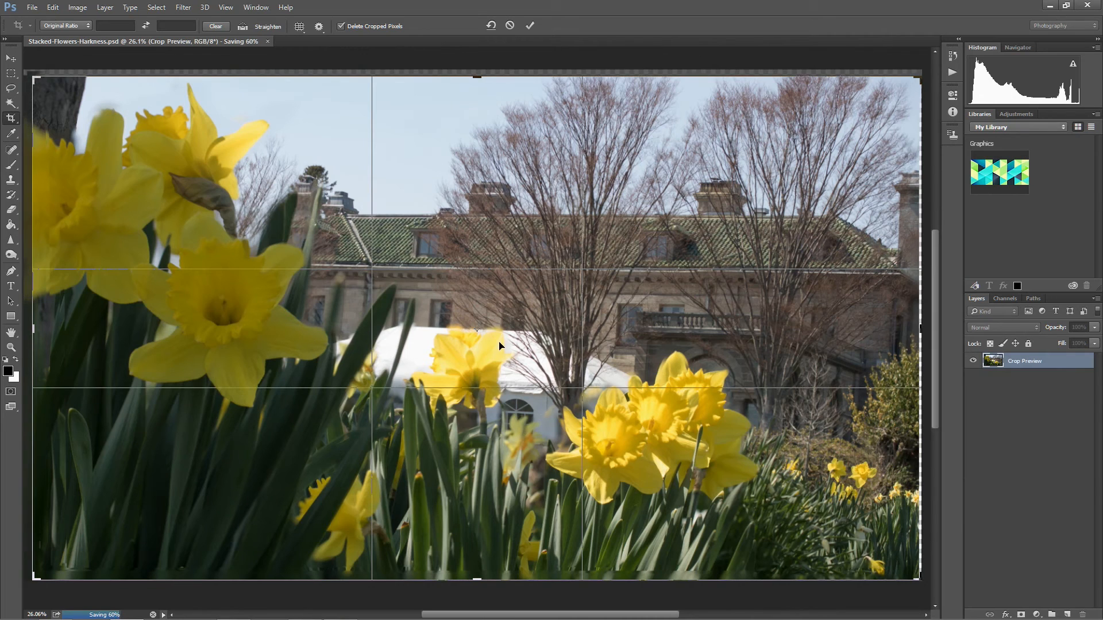
{"action": "left_click_drag", "start_coordinate": [921, 579], "coordinate": [913, 574]}
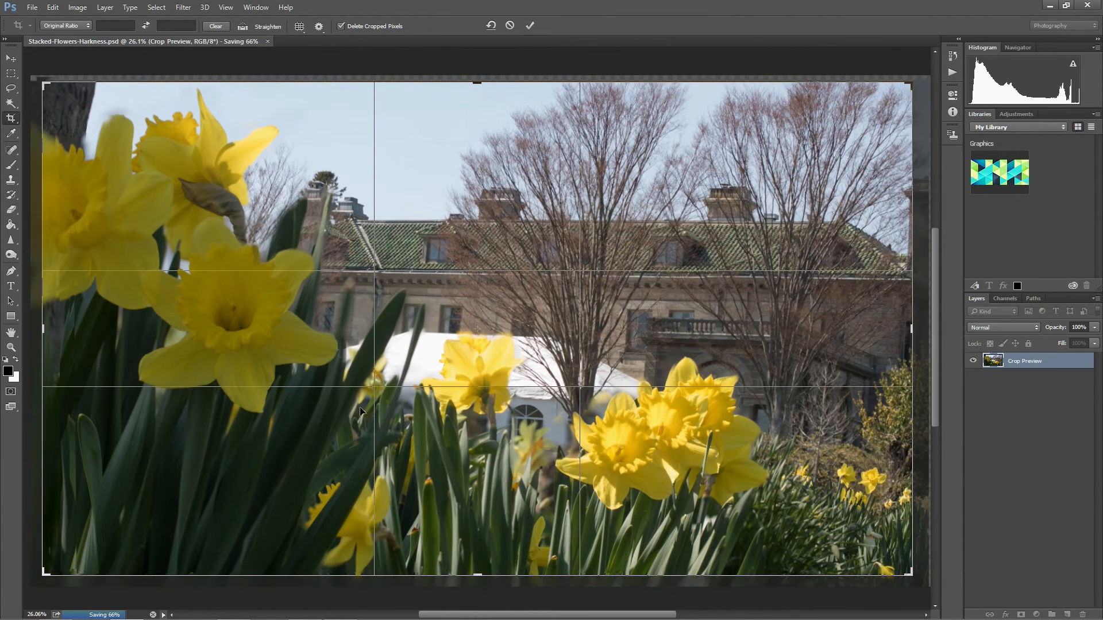
{"action": "left_click_drag", "start_coordinate": [43, 328], "coordinate": [54, 328]}
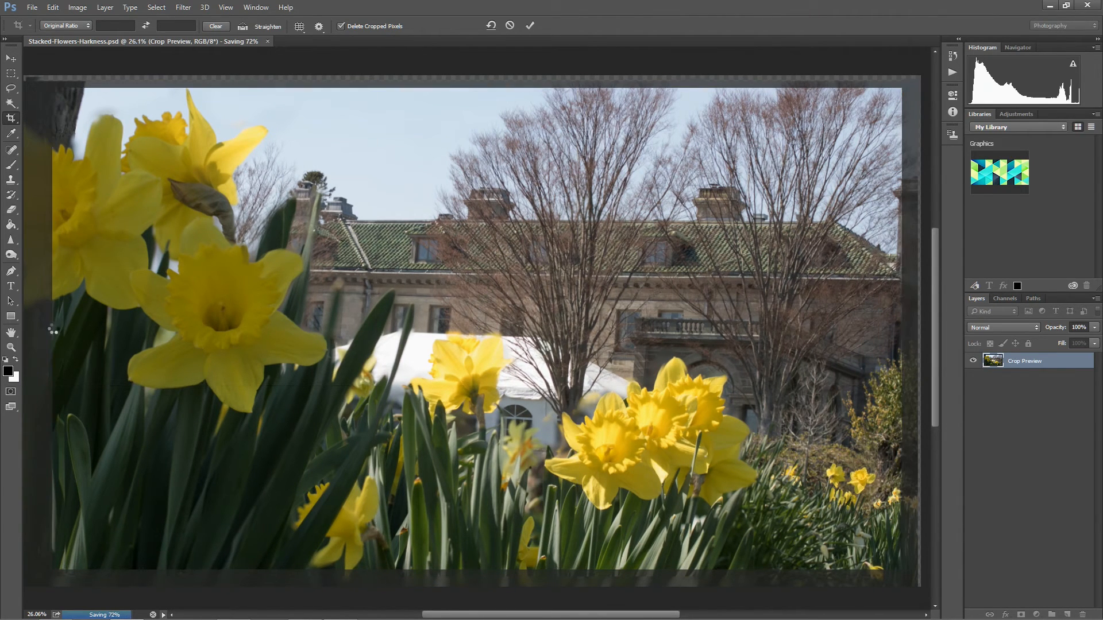
{"action": "key", "text": "Return"}
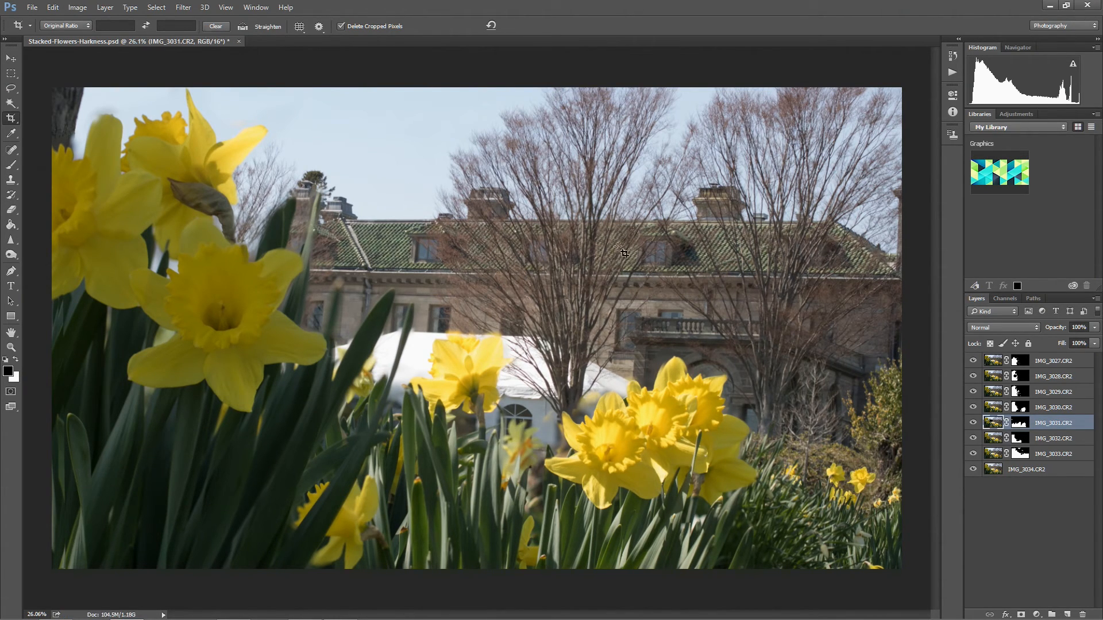
Select all eight layers from IMG_3027.CR2 through IMG_3034.CR2 and flatten the image.
{"action": "left_click", "coordinate": [1044, 363]}
{"action": "left_click", "coordinate": [1050, 476], "text": "shift"}
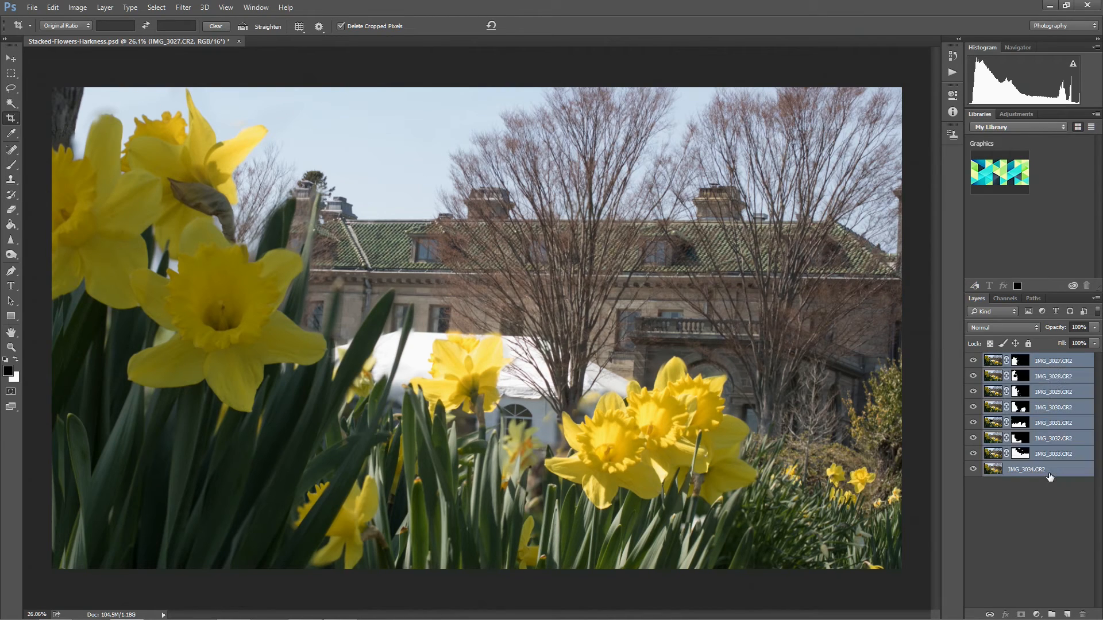
{"action": "left_click", "coordinate": [105, 8]}
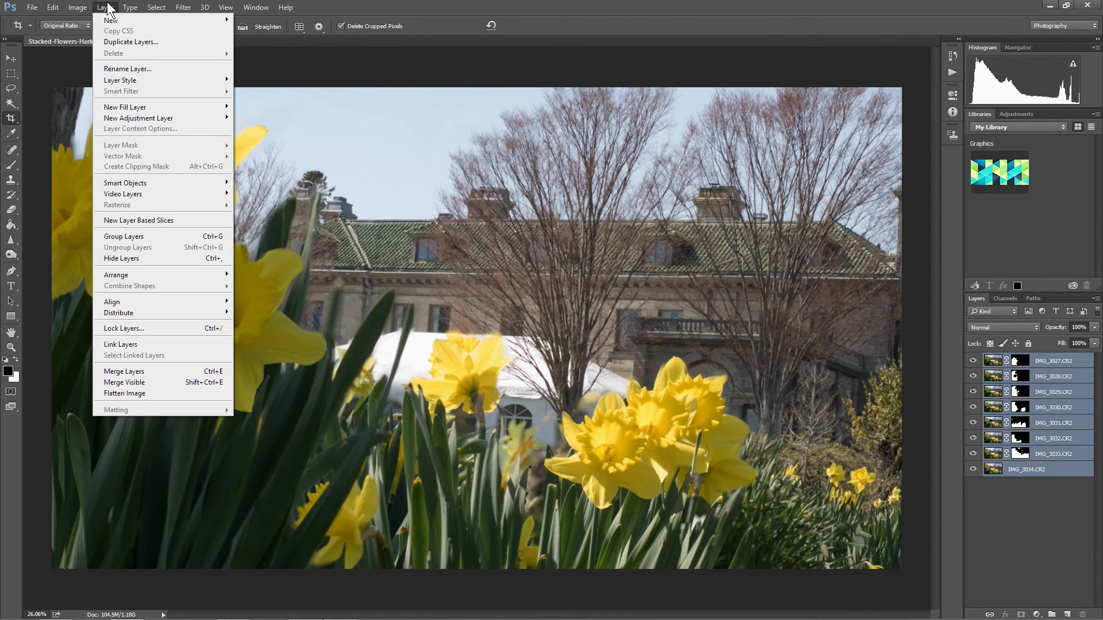
{"action": "left_click", "coordinate": [123, 393]}
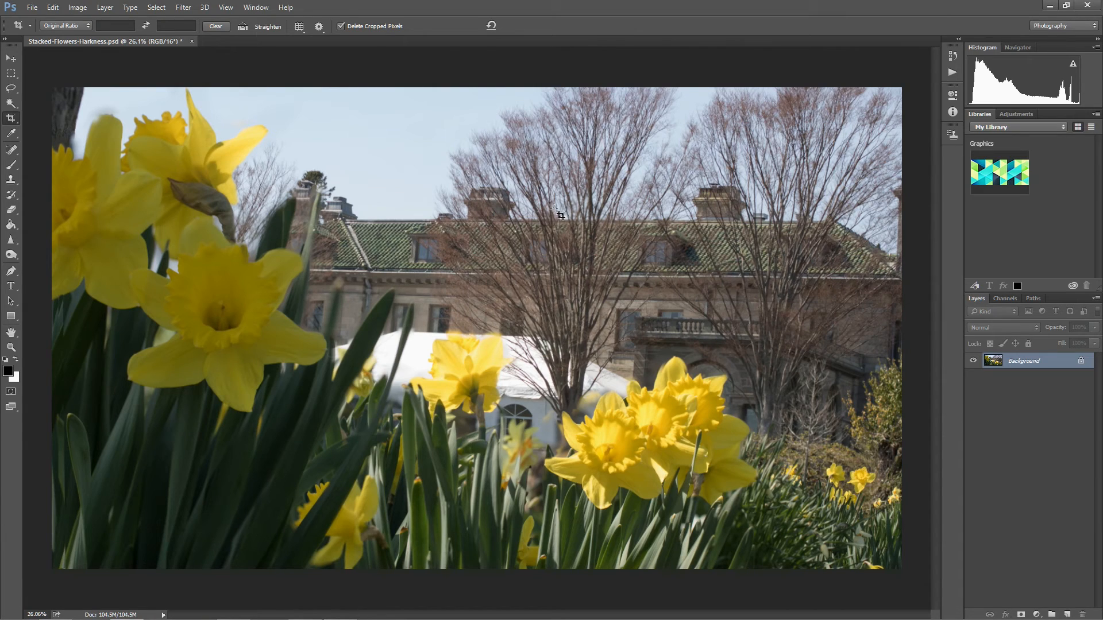
Save the flattened image as a separate Photoshop file named Stacked-Flowers-Harkness-Flattened.psd in the Stills folder.
{"action": "left_click", "coordinate": [30, 8]}
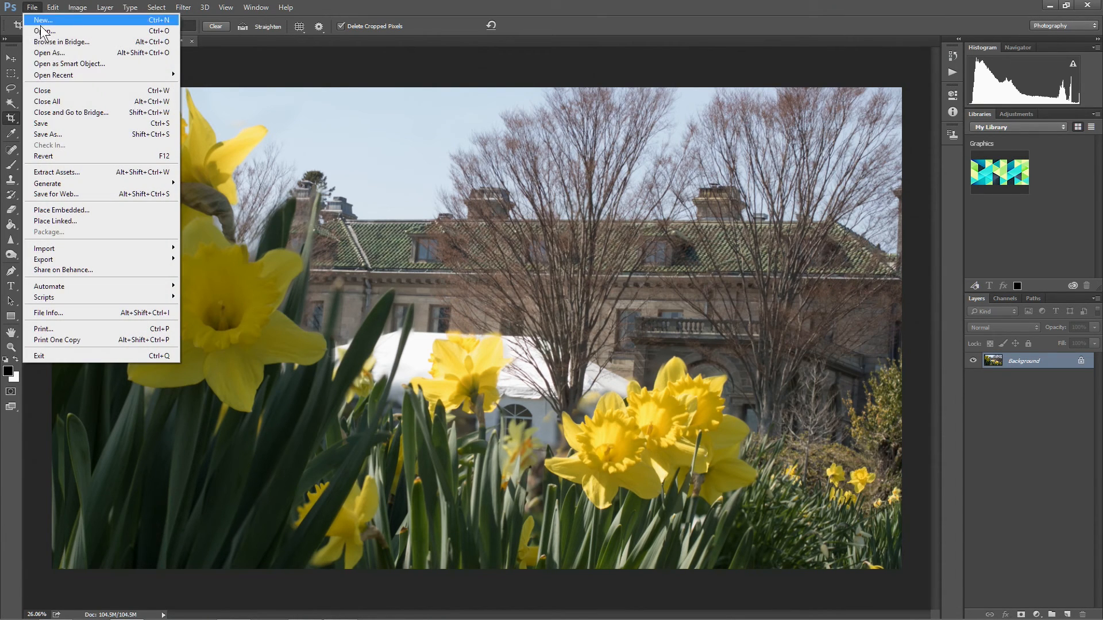
{"action": "left_click", "coordinate": [71, 136]}
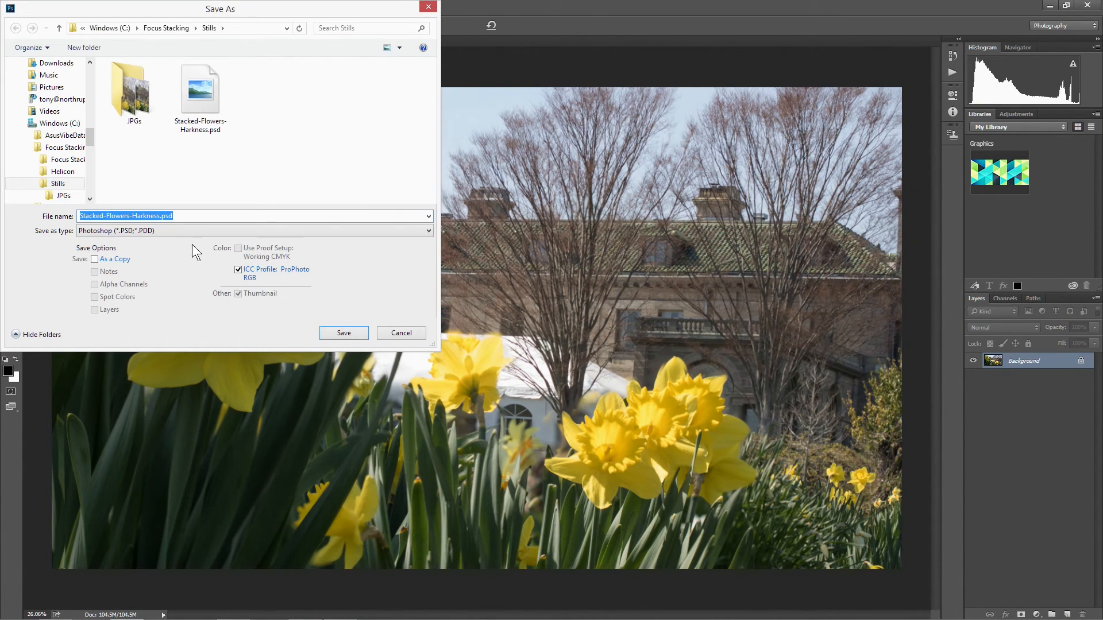
{"action": "left_click", "coordinate": [163, 221]}
{"action": "type", "text": "-Flattened"}
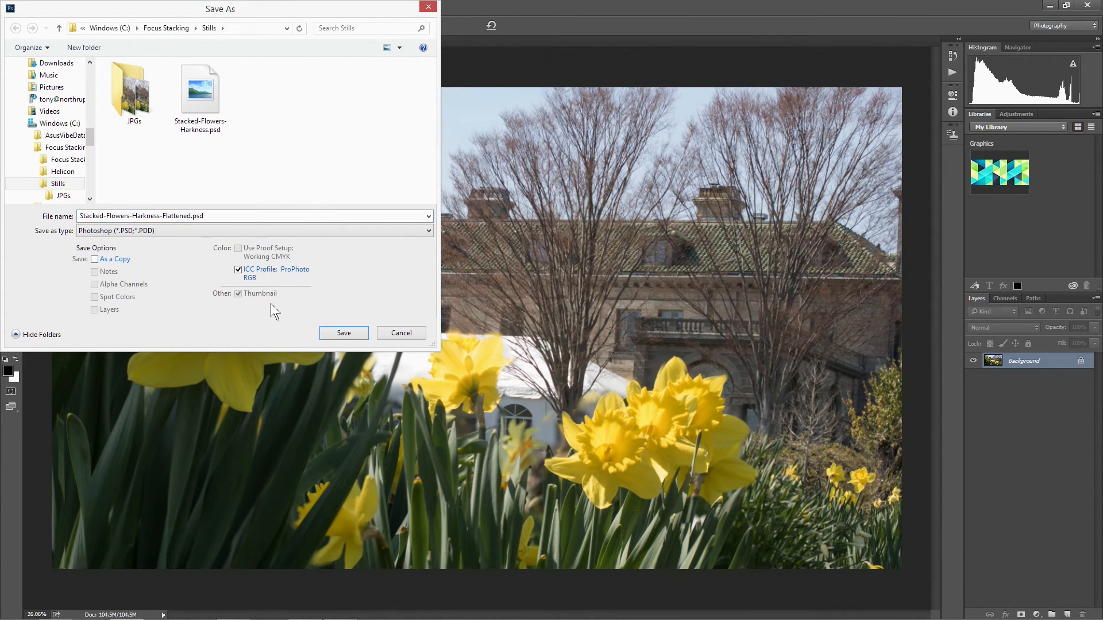
{"action": "left_click", "coordinate": [365, 330]}
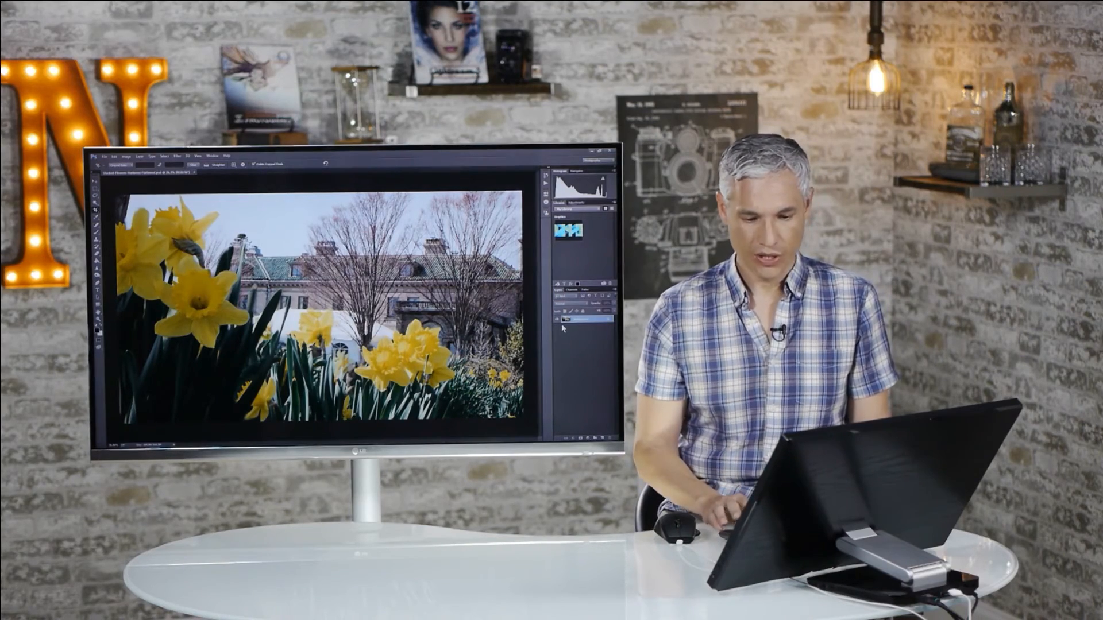
Choose the Clone Stamp Tool at 100% view and enlarge its brush to 70 px for the tent edge beside the leaf.
{"action": "key", "text": "ctrl+plus"}
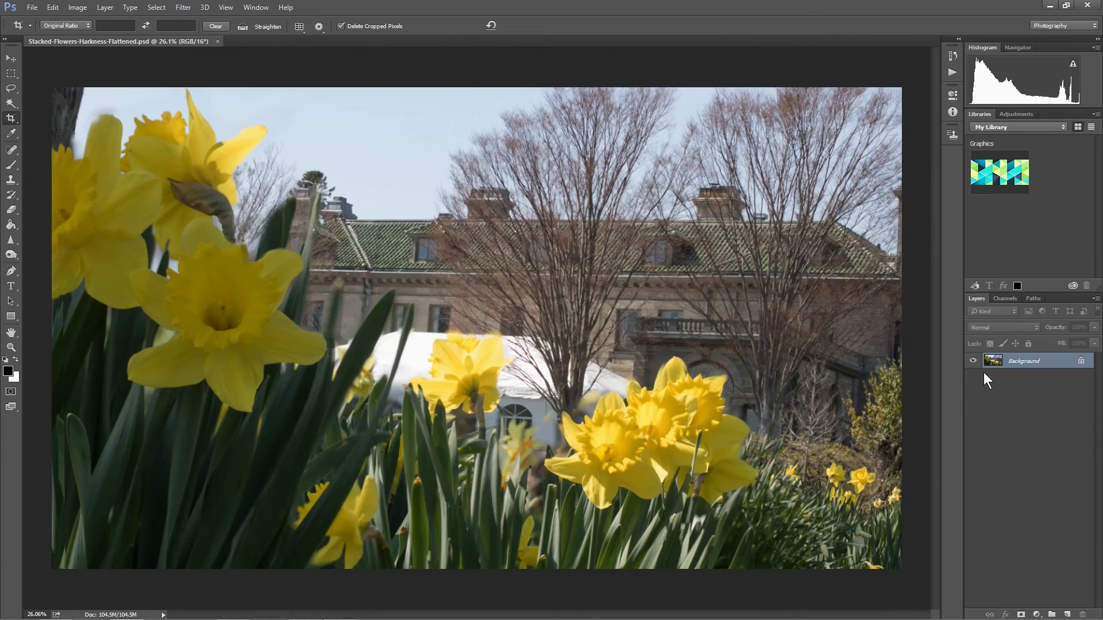
{"action": "key", "text": "ctrl+plus"}
{"action": "key", "text": "ctrl+plus"}
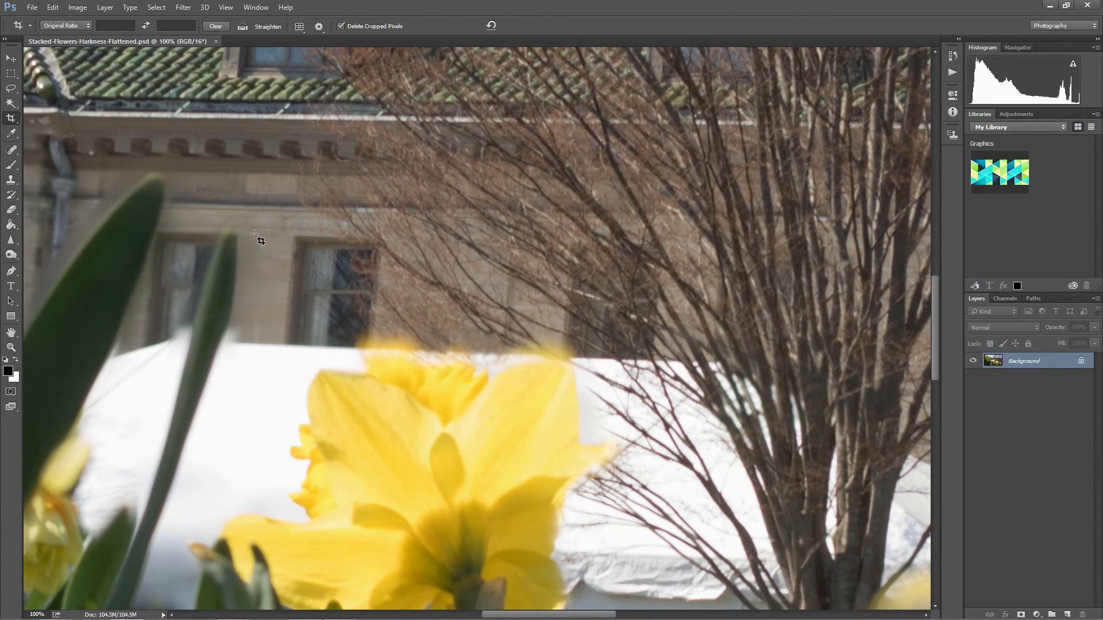
{"action": "key", "text": "s"}
{"action": "right_click", "coordinate": [12, 180]}
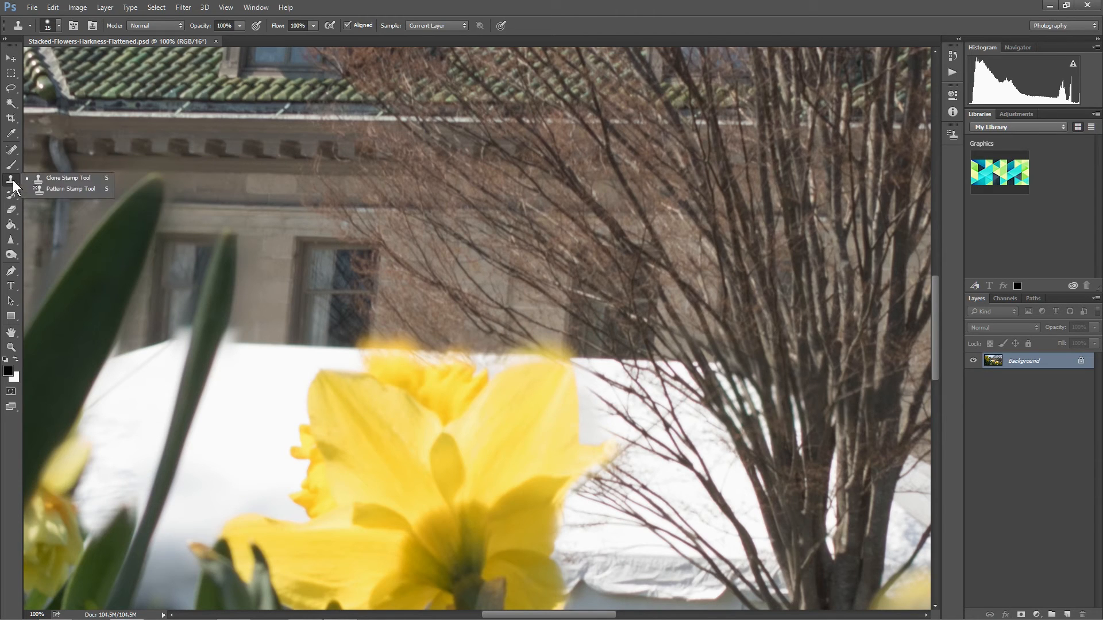
{"action": "left_click", "coordinate": [60, 181]}
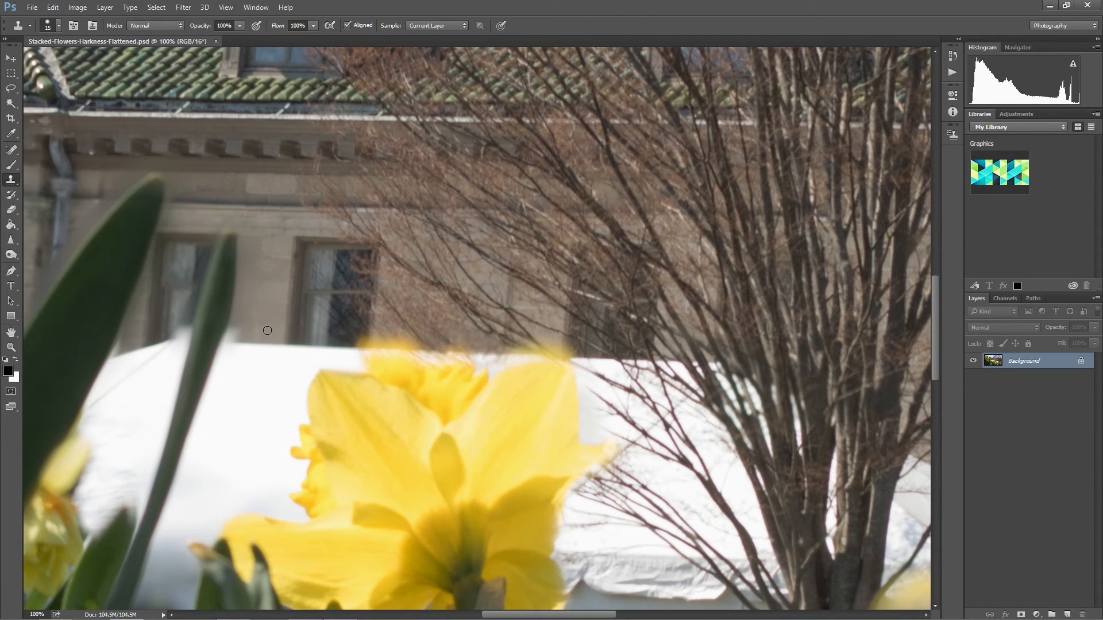
{"action": "key", "text": "bracketright"}
{"action": "key", "text": "bracketright"}
{"action": "key", "text": "bracketright"}
{"action": "key", "text": "bracketright"}
{"action": "key", "text": "bracketright"}
Undo a trial clone stroke on the tent edge beside the tall leaf and lower the Clone Stamp brush hardness.
{"action": "left_click_drag", "start_coordinate": [241, 343], "coordinate": [262, 284]}
{"action": "key", "text": "ctrl+z"}
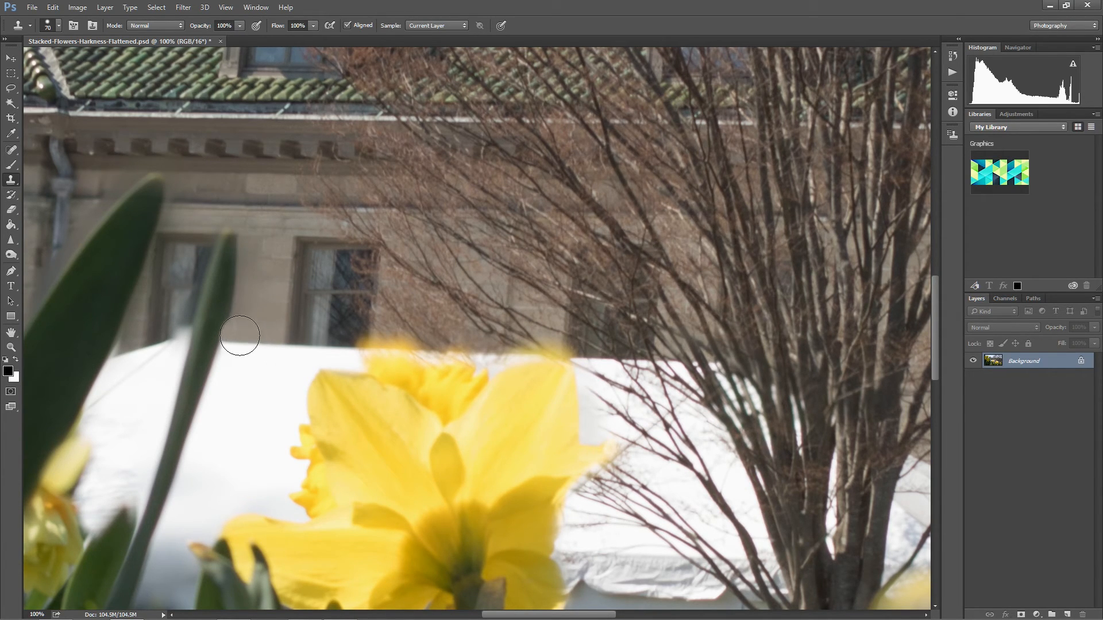
{"action": "left_click", "coordinate": [58, 26]}
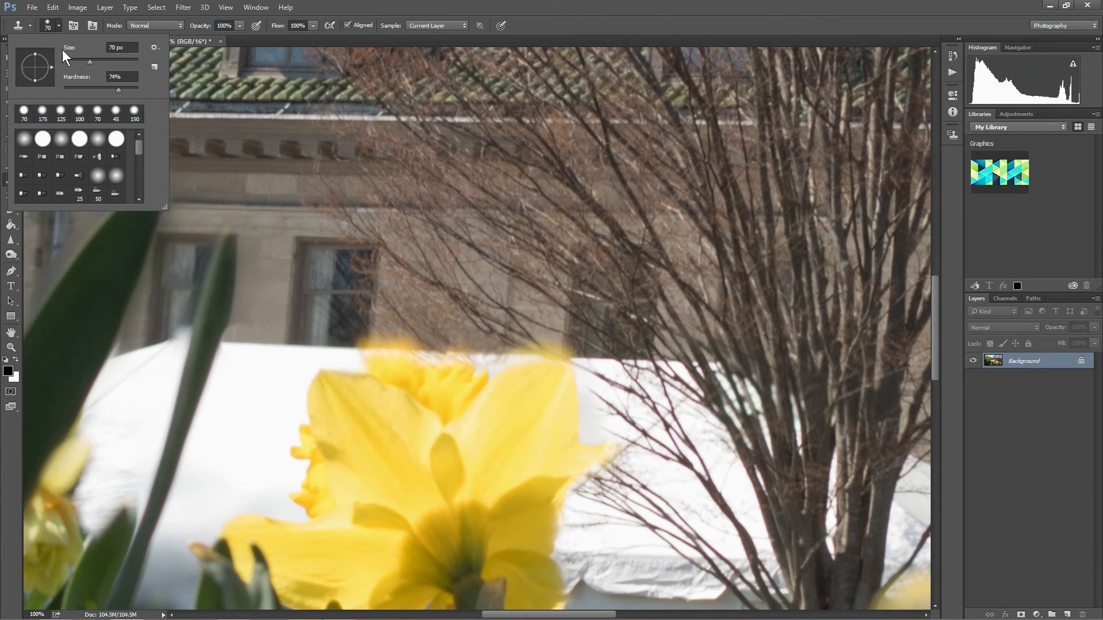
{"action": "left_click", "coordinate": [81, 88]}
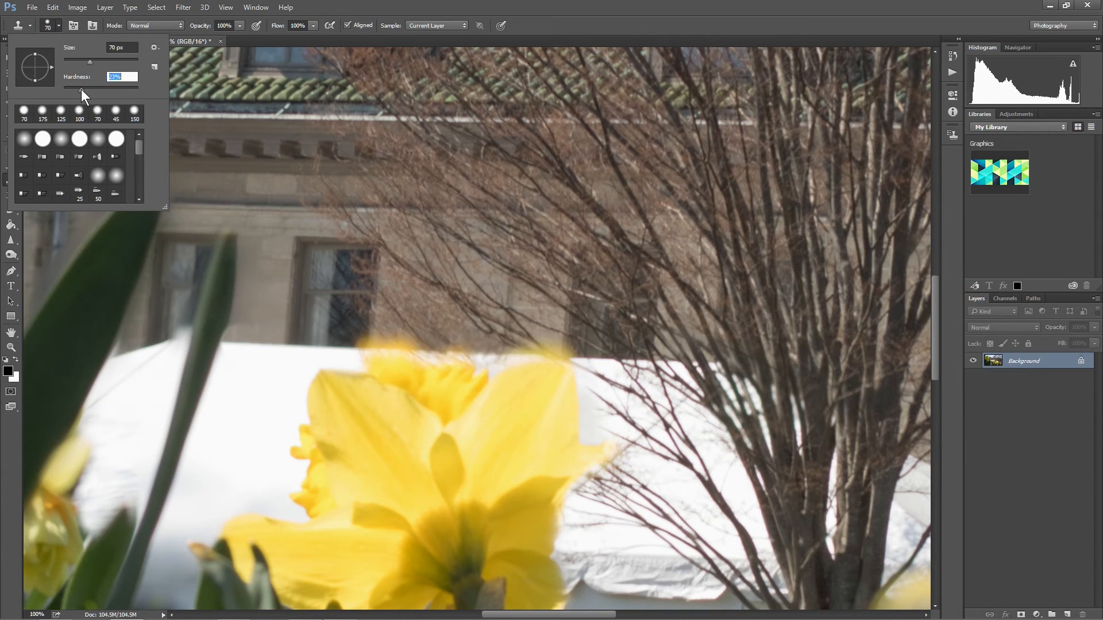
{"action": "left_click", "coordinate": [60, 26]}
Try cloning along the boundary between the building wall and white tent with the softer brush, and undo the last stroke.
{"action": "left_click_drag", "start_coordinate": [242, 330], "coordinate": [251, 339]}
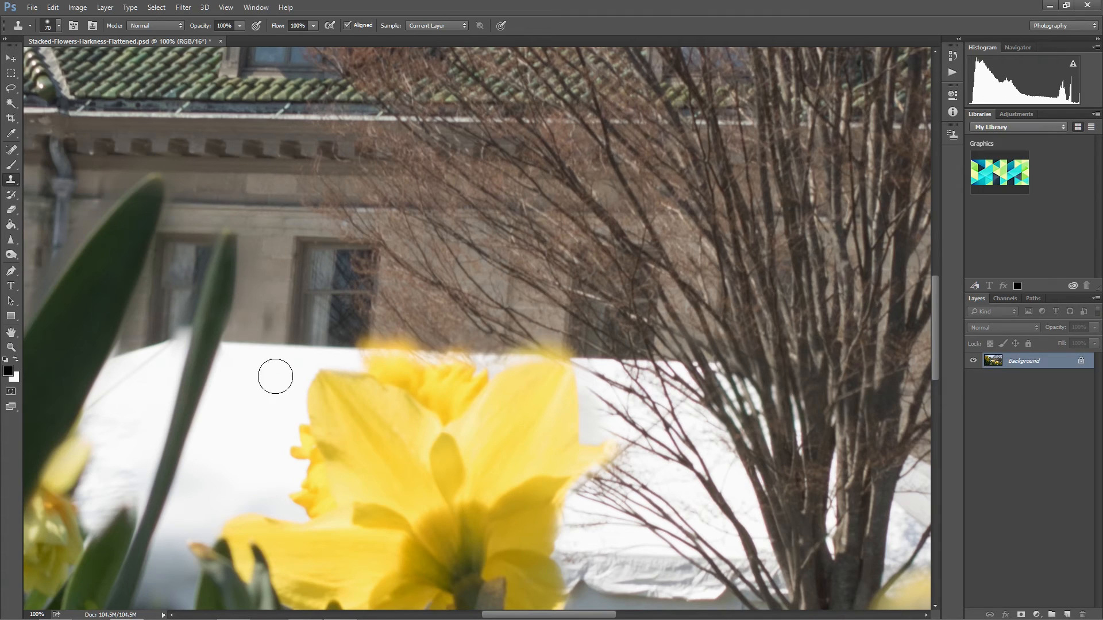
{"action": "left_click", "coordinate": [274, 278], "text": "alt"}
{"action": "left_click", "coordinate": [274, 347]}
{"action": "key", "text": "ctrl+z"}
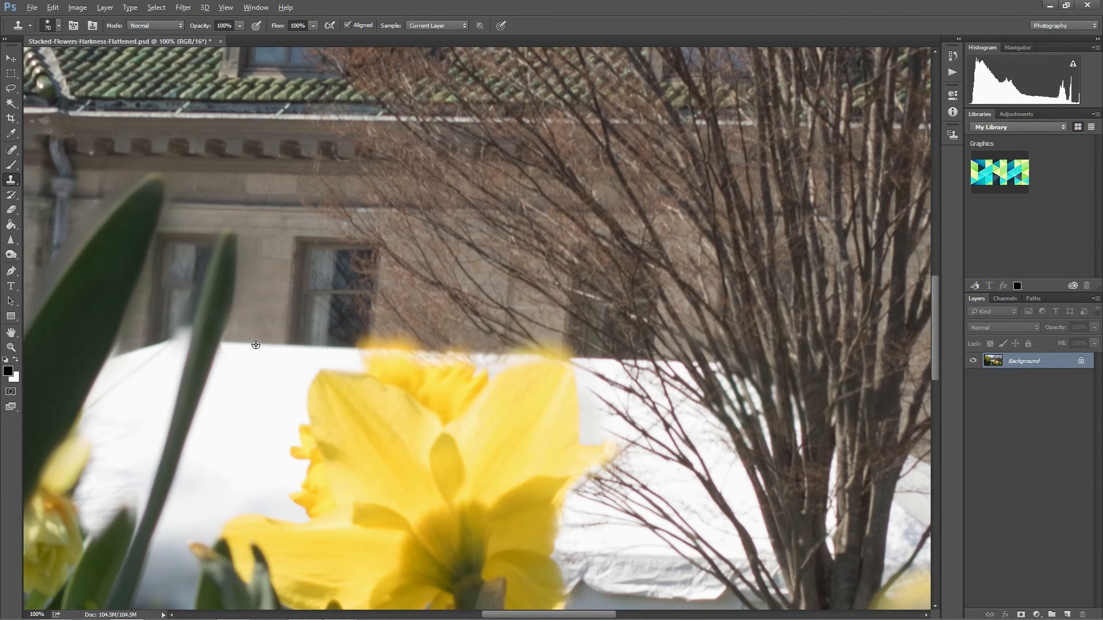
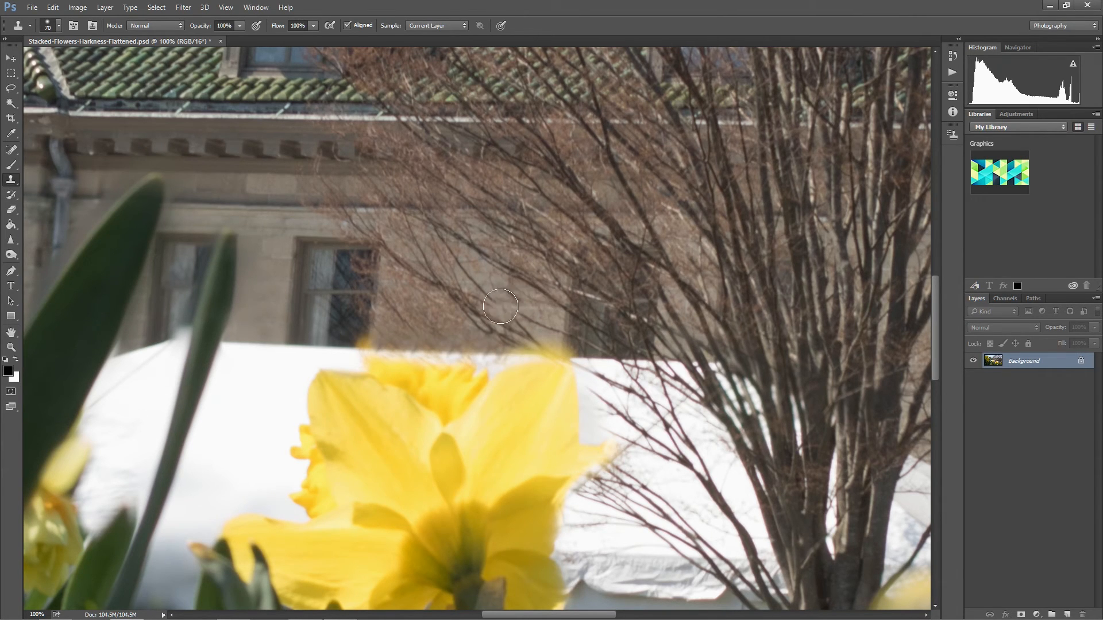
Clone the wall and bare branches over the blurry upper tips of the yellow flower in front of the white tent.
{"action": "left_click", "coordinate": [327, 346], "text": "alt"}
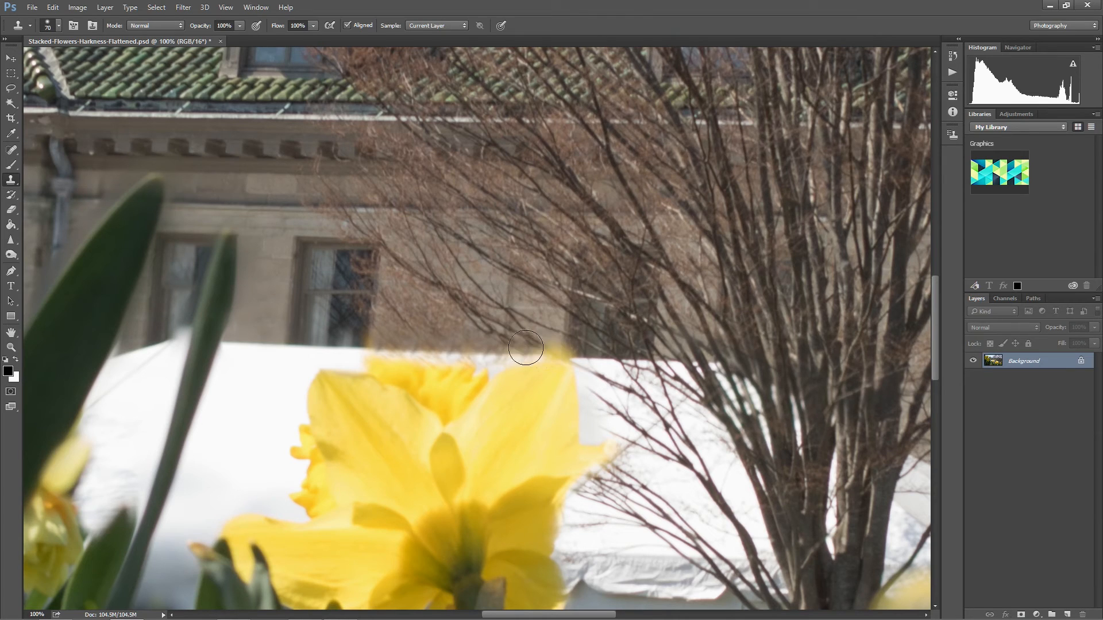
{"action": "left_click", "coordinate": [483, 310], "text": "alt"}
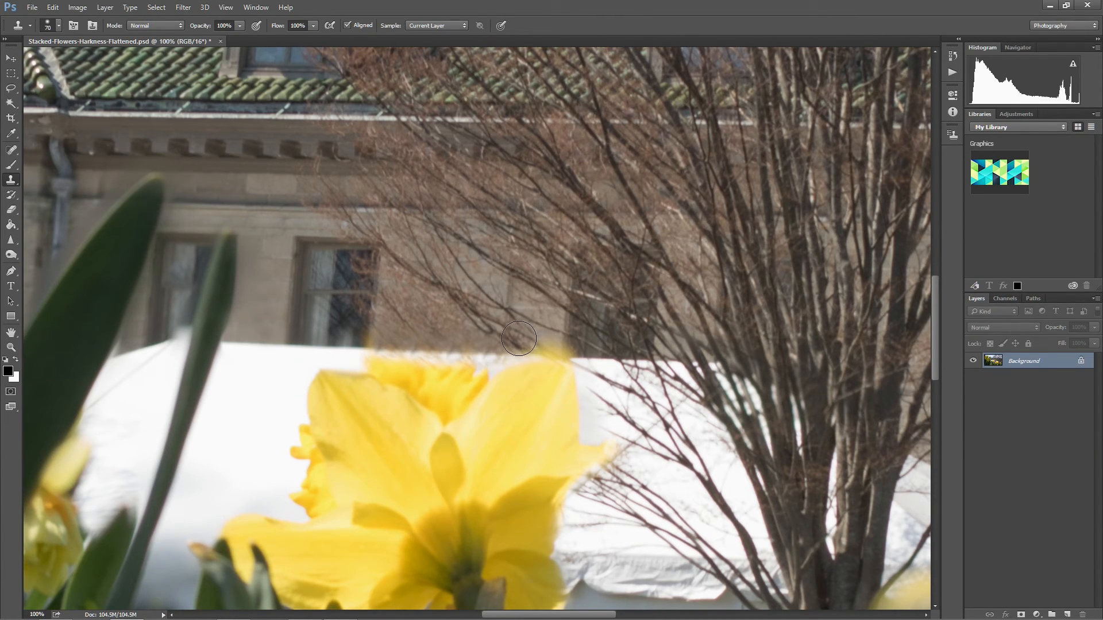
{"action": "left_click_drag", "start_coordinate": [519, 337], "coordinate": [534, 342]}
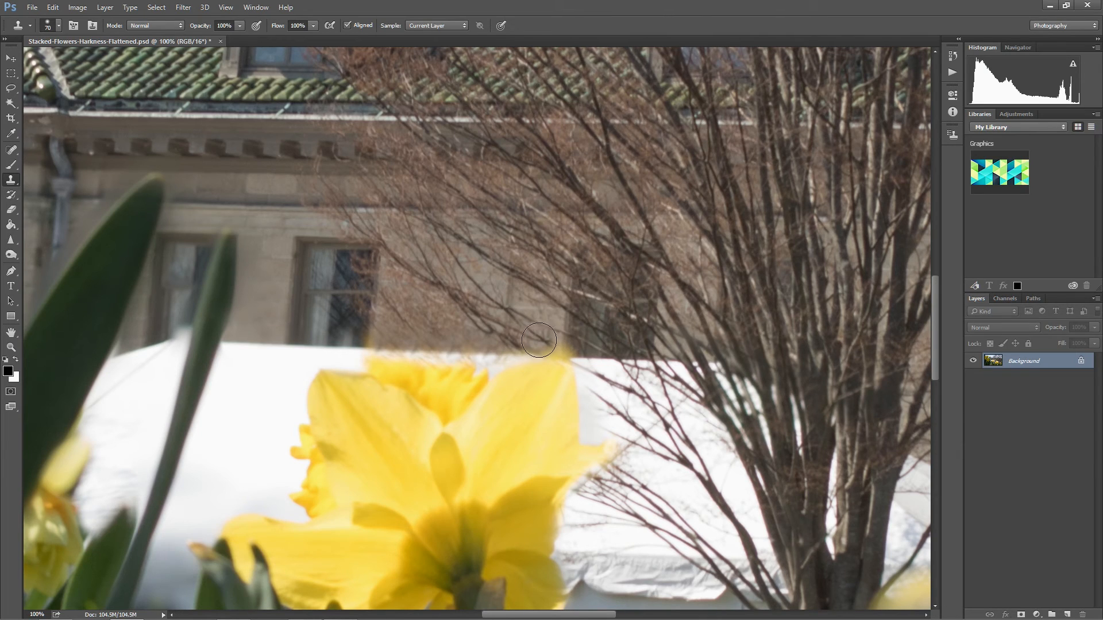
{"action": "left_click", "coordinate": [549, 343]}
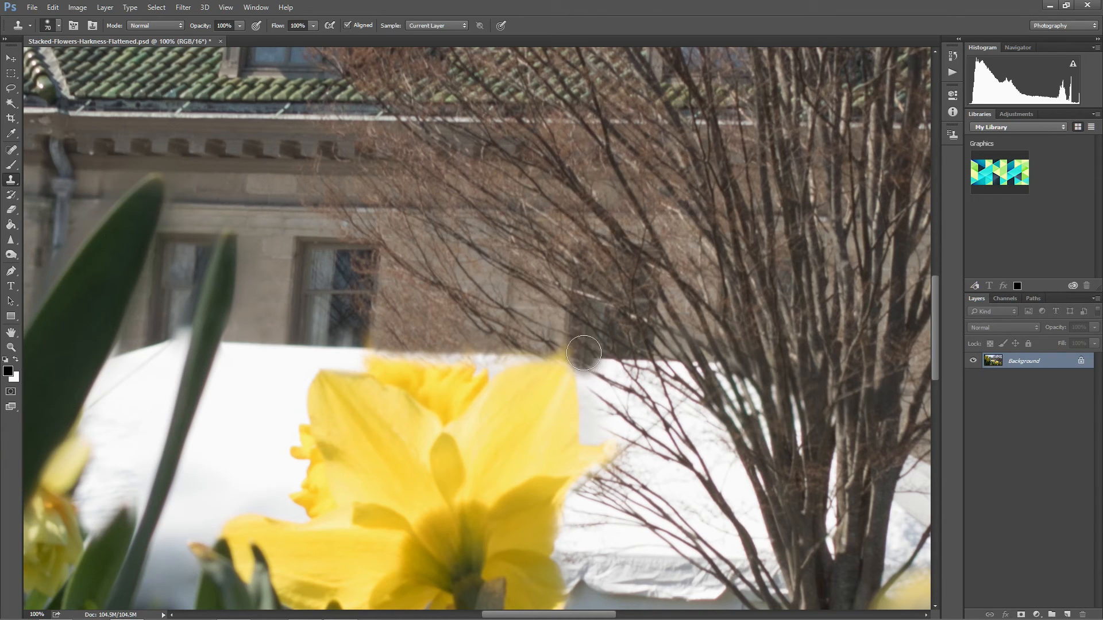
Clone clean tent roof and stone wall over the blurred area beside the small upper petal of the lower-right daffodil cluster.
{"action": "left_click_drag", "start_coordinate": [749, 453], "coordinate": [677, 292]}
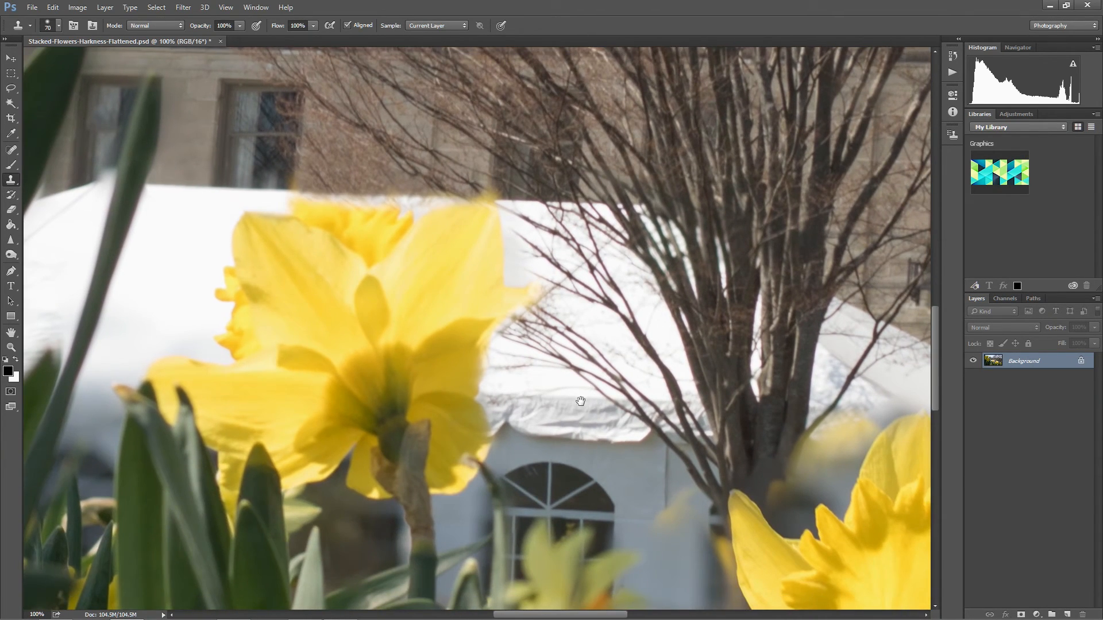
{"action": "left_click_drag", "start_coordinate": [581, 401], "coordinate": [277, 297]}
{"action": "left_click_drag", "start_coordinate": [614, 380], "coordinate": [518, 325]}
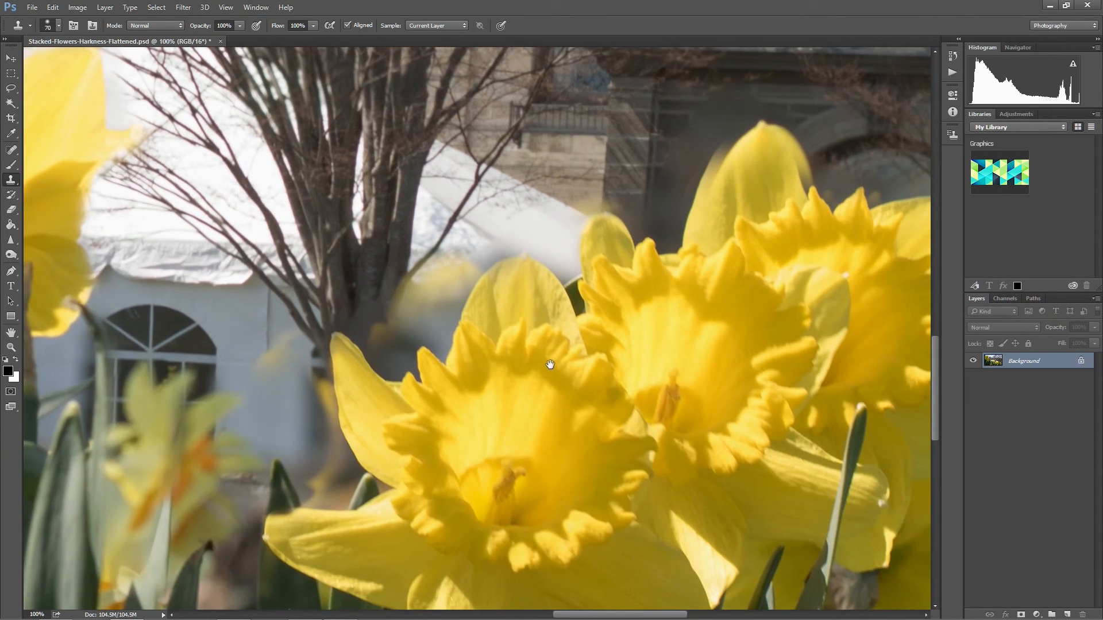
{"action": "left_click_drag", "start_coordinate": [550, 364], "coordinate": [535, 463]}
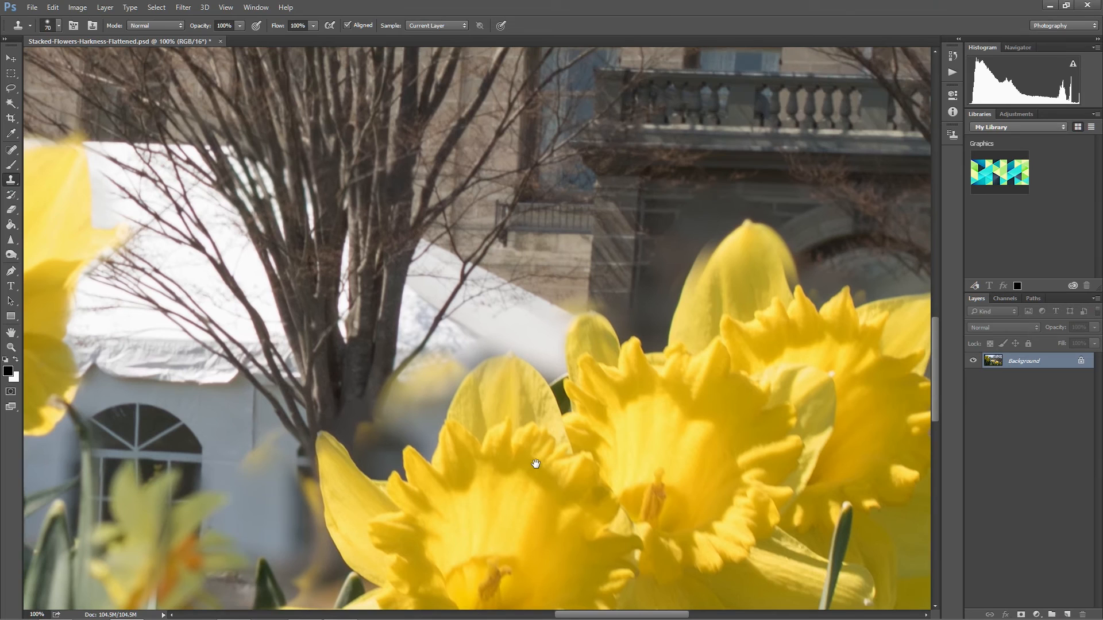
{"action": "left_click", "coordinate": [460, 325], "text": "alt"}
{"action": "mouse_move", "coordinate": [484, 341]}
{"action": "left_mouse_down"}
{"action": "mouse_move", "coordinate": [523, 333]}
{"action": "mouse_move", "coordinate": [546, 358]}
{"action": "mouse_move", "coordinate": [550, 320]}
{"action": "left_mouse_up"}
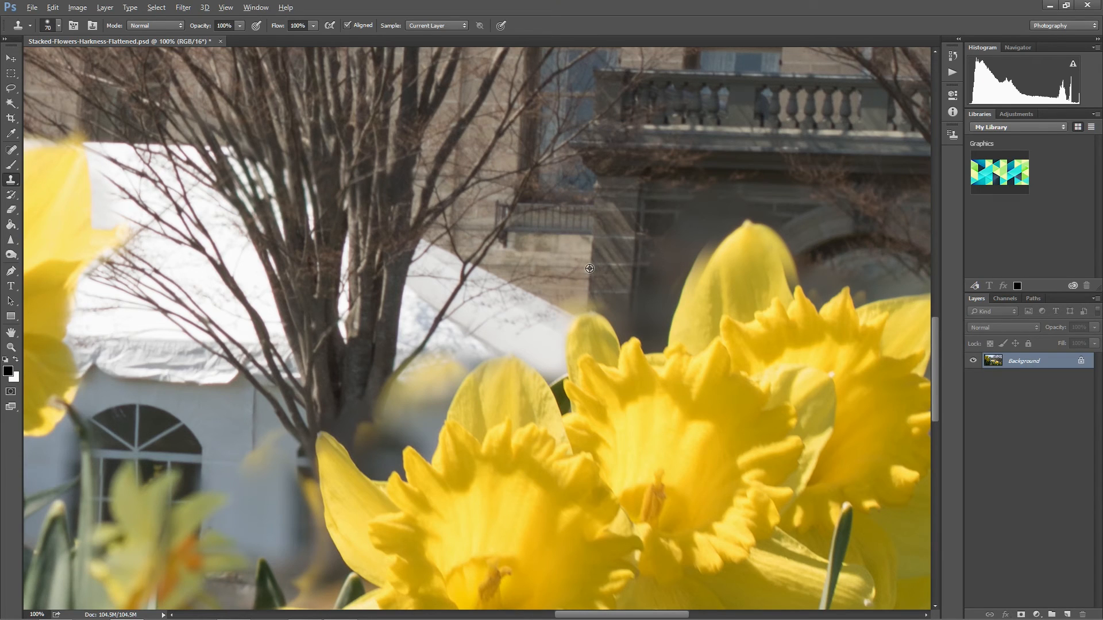
{"action": "left_click_drag", "start_coordinate": [590, 285], "coordinate": [586, 297]}
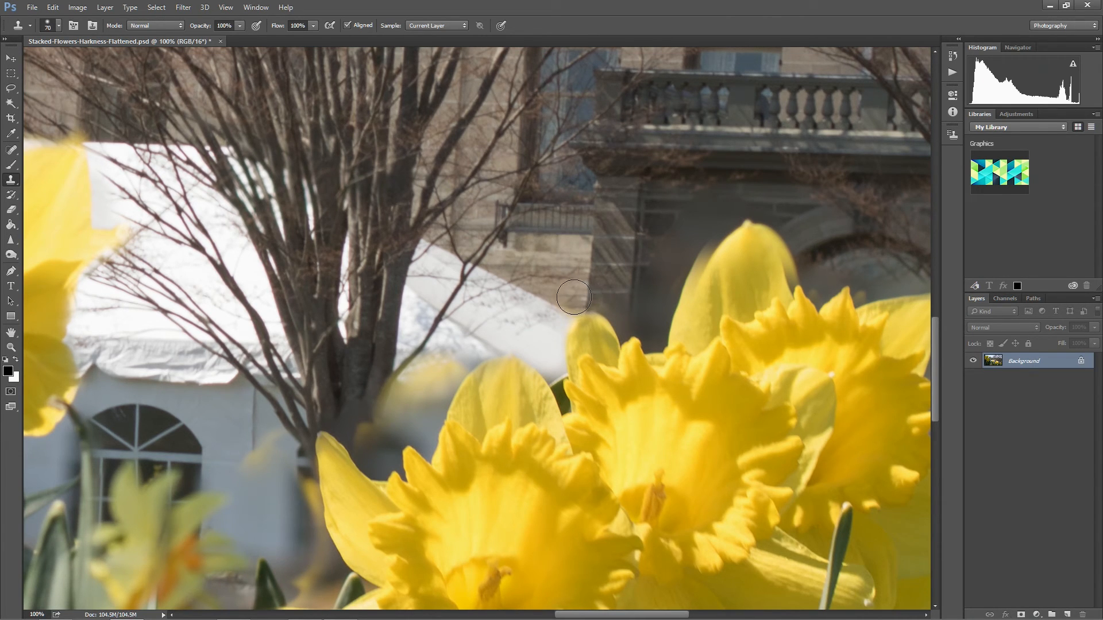
Clone tent texture over the blurry yellow patches beside the tree trunk and on the tent's side wall.
{"action": "left_click", "coordinate": [451, 350], "text": "alt"}
{"action": "mouse_move", "coordinate": [449, 373]}
{"action": "left_mouse_down"}
{"action": "mouse_move", "coordinate": [421, 380]}
{"action": "mouse_move", "coordinate": [441, 383]}
{"action": "mouse_move", "coordinate": [423, 404]}
{"action": "mouse_move", "coordinate": [441, 387]}
{"action": "mouse_move", "coordinate": [416, 440]}
{"action": "left_mouse_up"}
{"action": "left_click", "coordinate": [419, 418], "text": "alt"}
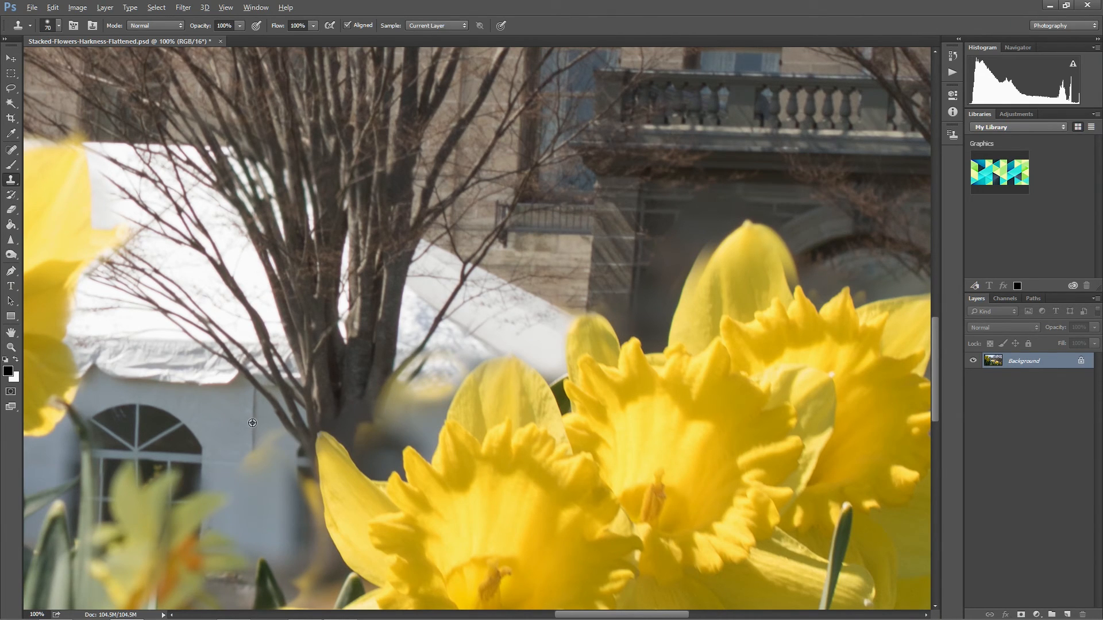
{"action": "left_click_drag", "start_coordinate": [256, 453], "coordinate": [253, 466]}
{"action": "left_click_drag", "start_coordinate": [294, 445], "coordinate": [262, 448]}
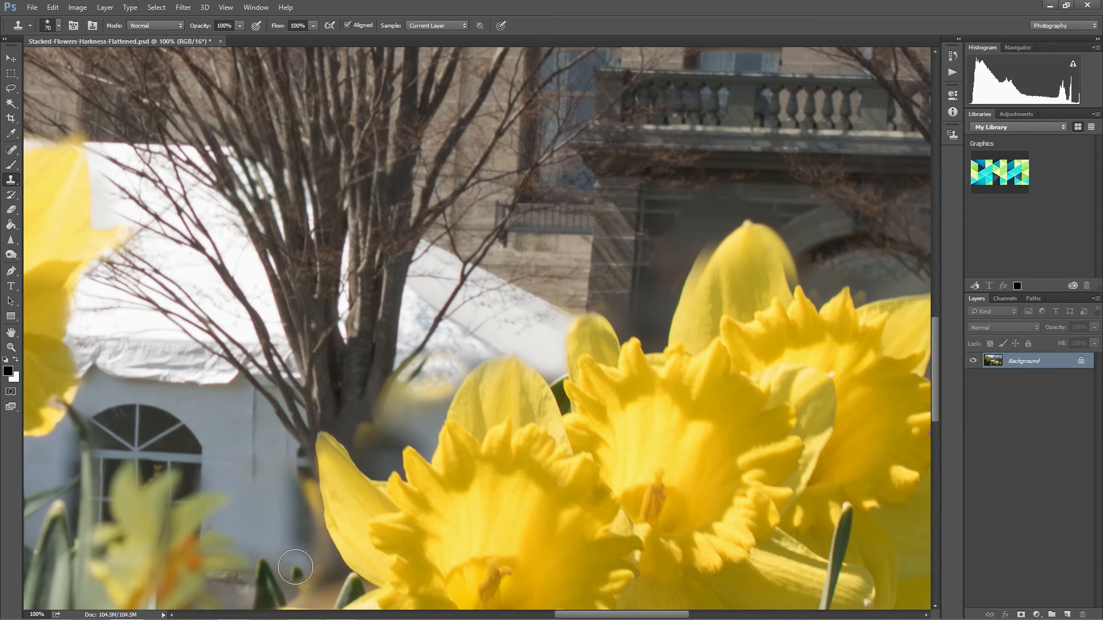
Clone the dark stonework along the blurry edges of the tall petal below the balcony.
{"action": "left_click_drag", "start_coordinate": [724, 365], "coordinate": [380, 432]}
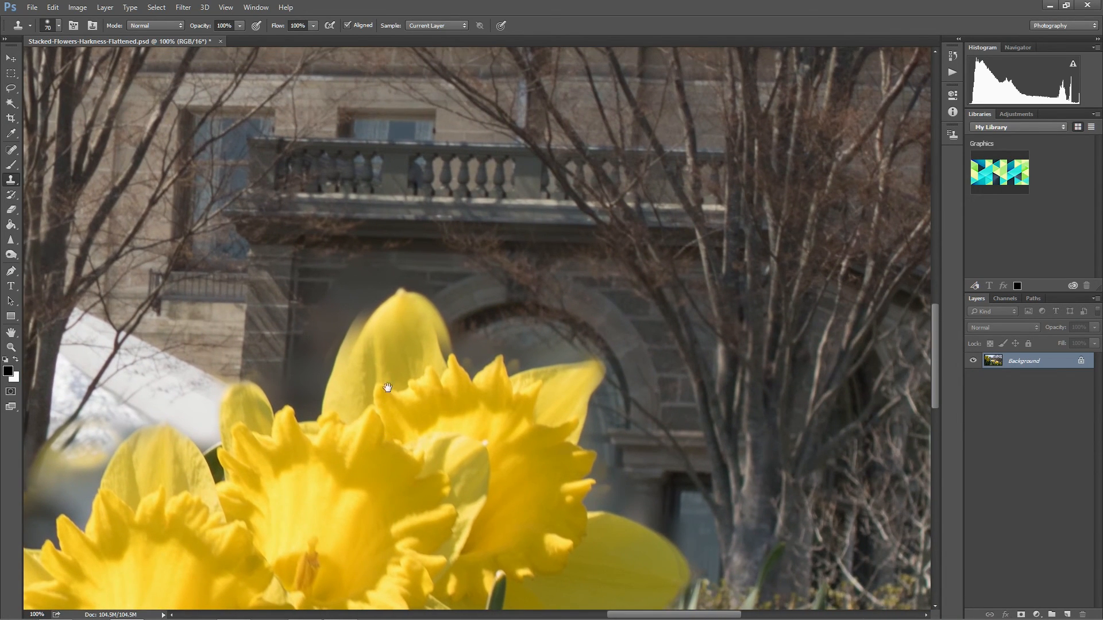
{"action": "left_click", "coordinate": [338, 360]}
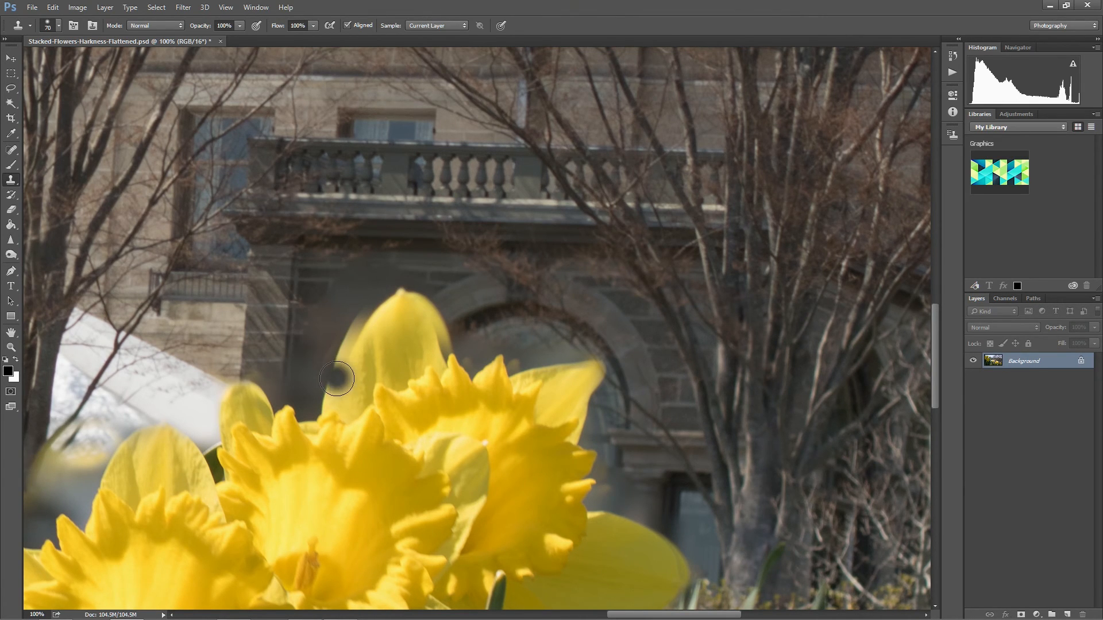
{"action": "left_click", "coordinate": [267, 333], "text": "alt"}
{"action": "mouse_move", "coordinate": [318, 333]}
{"action": "left_mouse_down"}
{"action": "mouse_move", "coordinate": [322, 313]}
{"action": "mouse_move", "coordinate": [310, 374]}
{"action": "mouse_move", "coordinate": [311, 360]}
{"action": "left_mouse_up"}
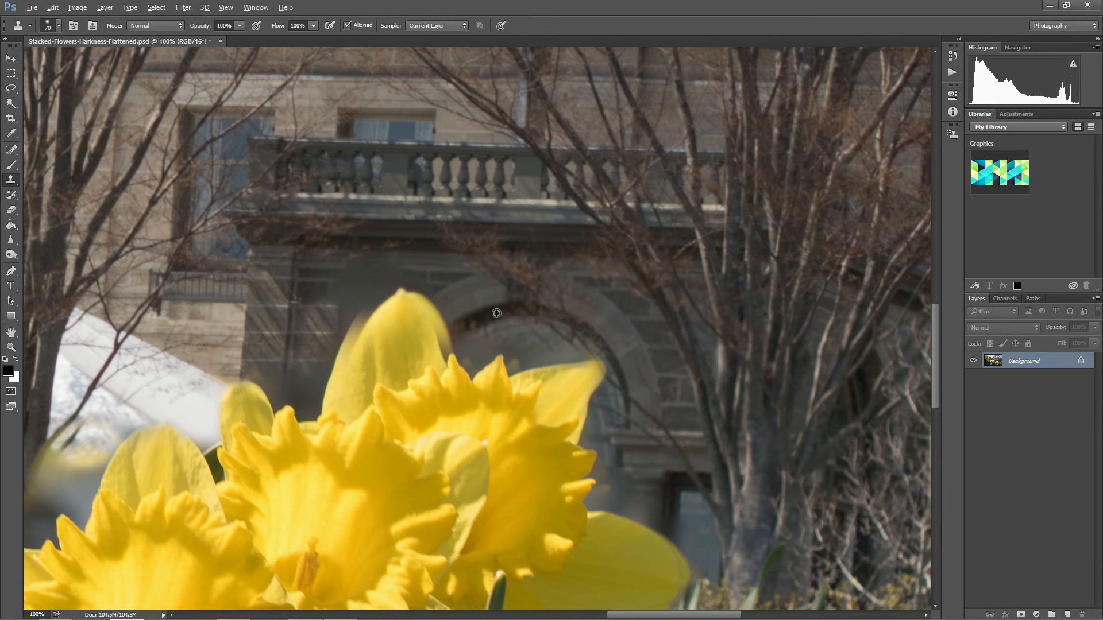
{"action": "left_click", "coordinate": [632, 328], "text": "alt"}
{"action": "left_click_drag", "start_coordinate": [432, 297], "coordinate": [410, 283]}
Examine the rest of the flattened image at 100% for remaining blurry edges around the flowers and leaves.
{"action": "left_click_drag", "start_coordinate": [824, 496], "coordinate": [558, 602]}
{"action": "left_click_drag", "start_coordinate": [499, 272], "coordinate": [495, 554]}
{"action": "left_click_drag", "start_coordinate": [574, 67], "coordinate": [622, 219]}
{"action": "left_click_drag", "start_coordinate": [413, 494], "coordinate": [718, 103]}
{"action": "left_click_drag", "start_coordinate": [299, 506], "coordinate": [508, 87]}
{"action": "left_click_drag", "start_coordinate": [467, 240], "coordinate": [488, 258]}
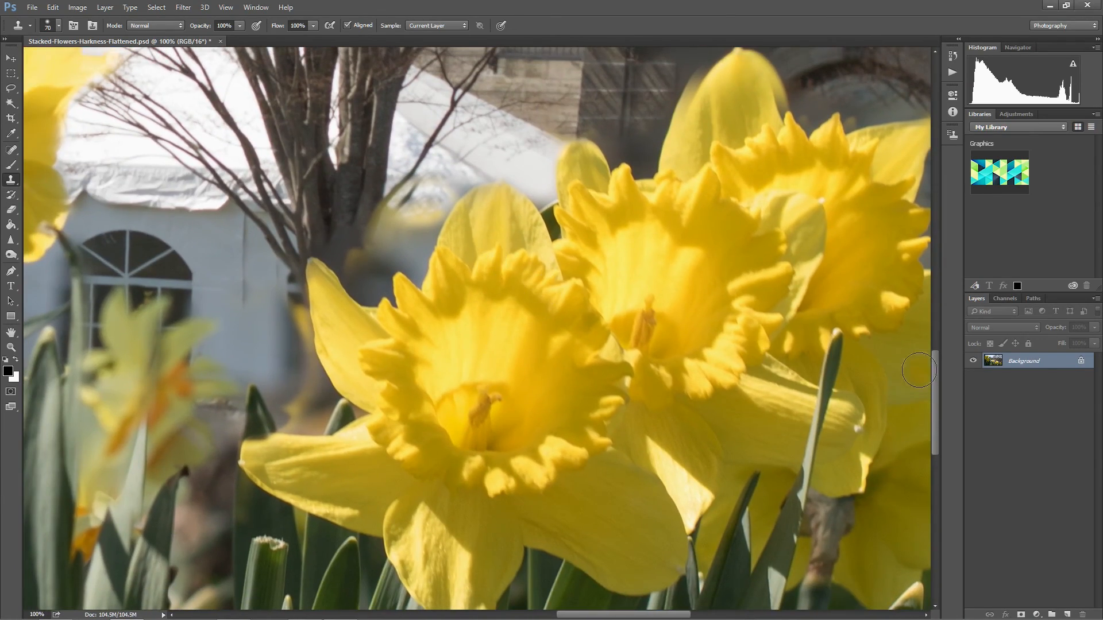
Switch to Lightroom, find the background-focused photo IMG_3034.CR2 and open it for editing in Adobe Photoshop CC 2014.
{"action": "key", "text": "alt+Tab"}
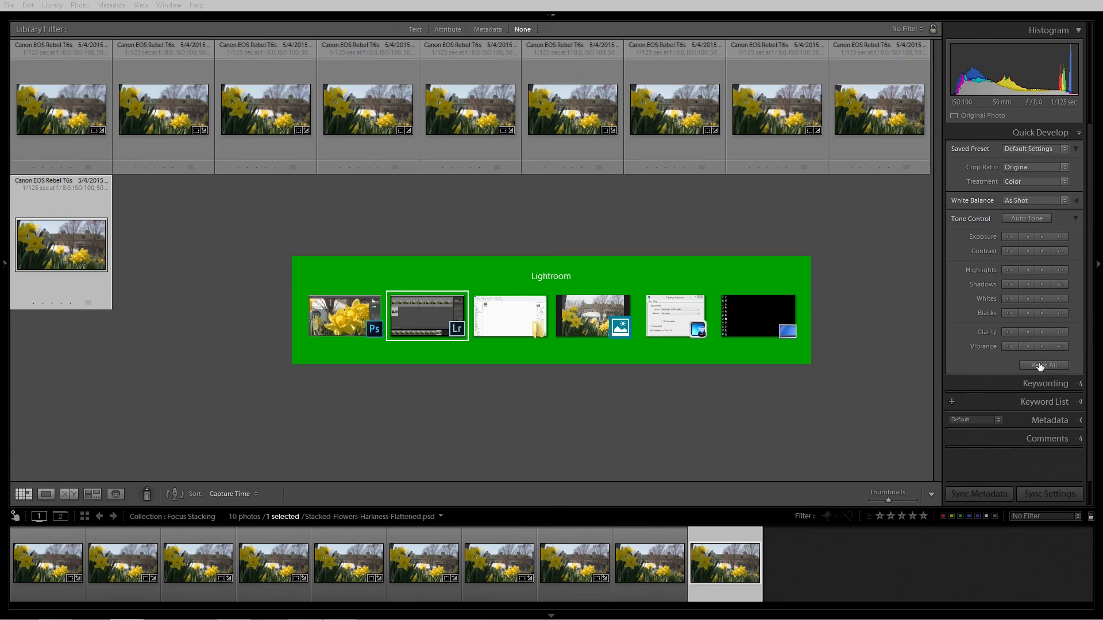
{"action": "double_click", "coordinate": [88, 237]}
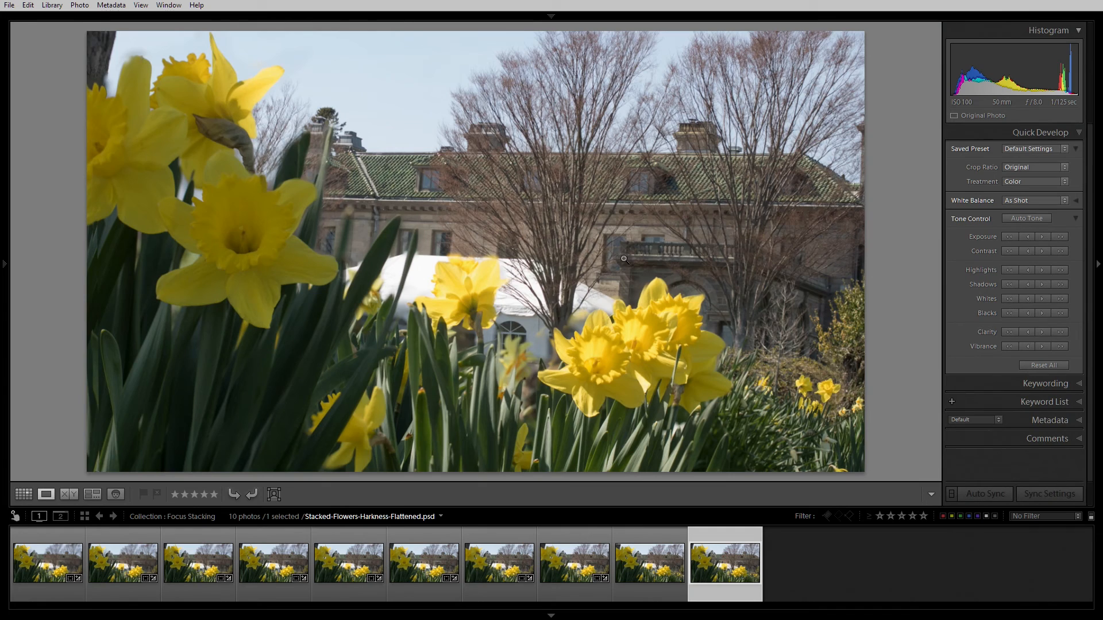
{"action": "key", "text": "g"}
{"action": "double_click", "coordinate": [836, 106]}
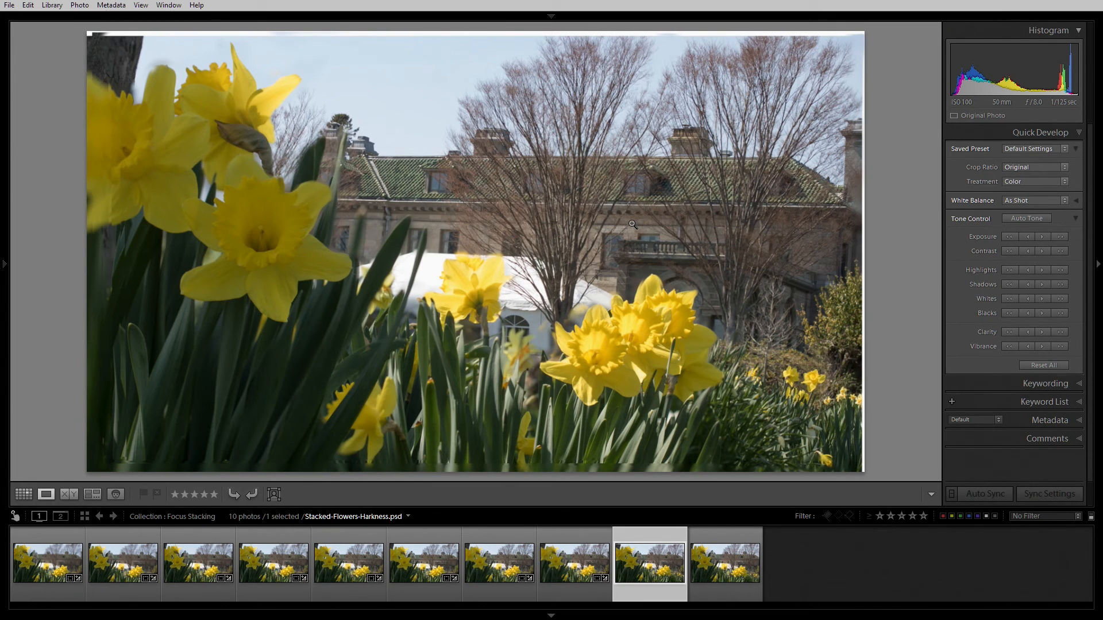
{"action": "key", "text": "Left"}
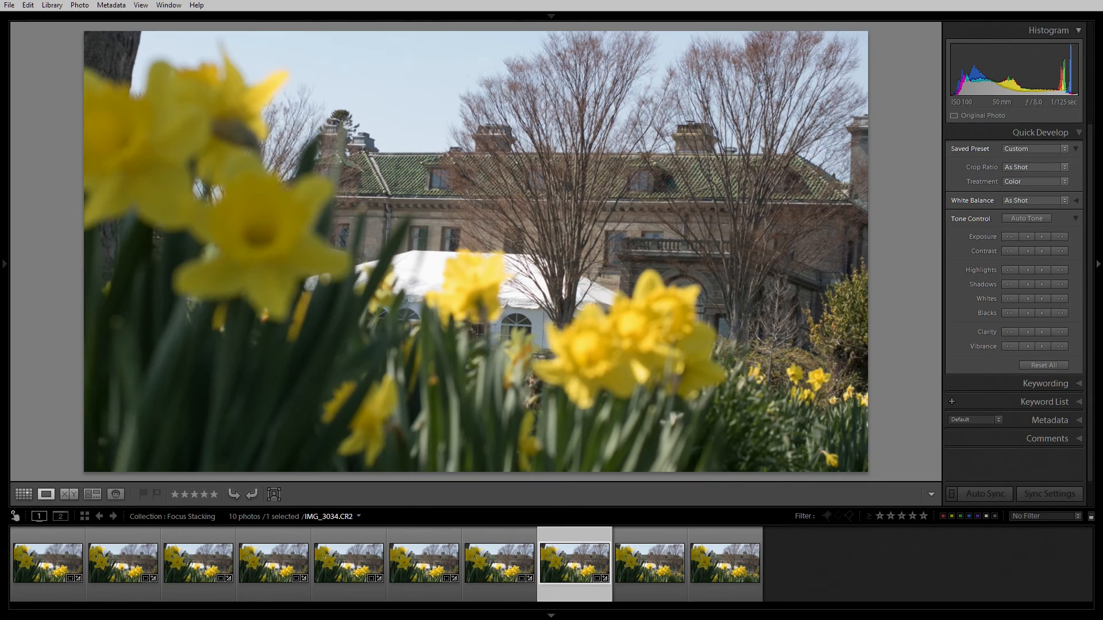
{"action": "right_click", "coordinate": [570, 556]}
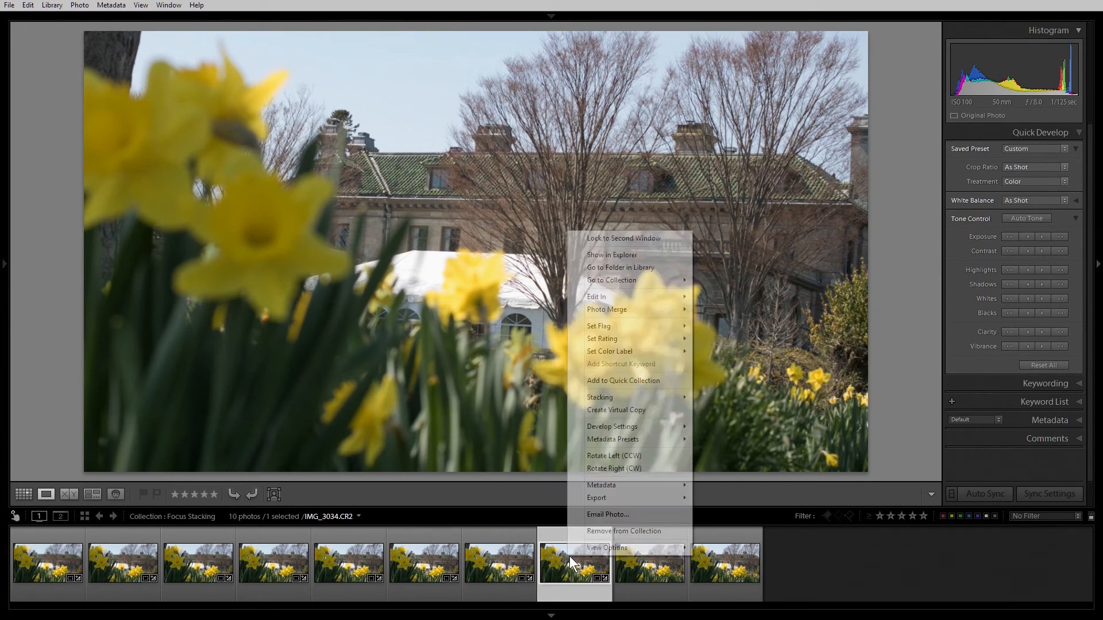
{"action": "mouse_move", "coordinate": [659, 301]}
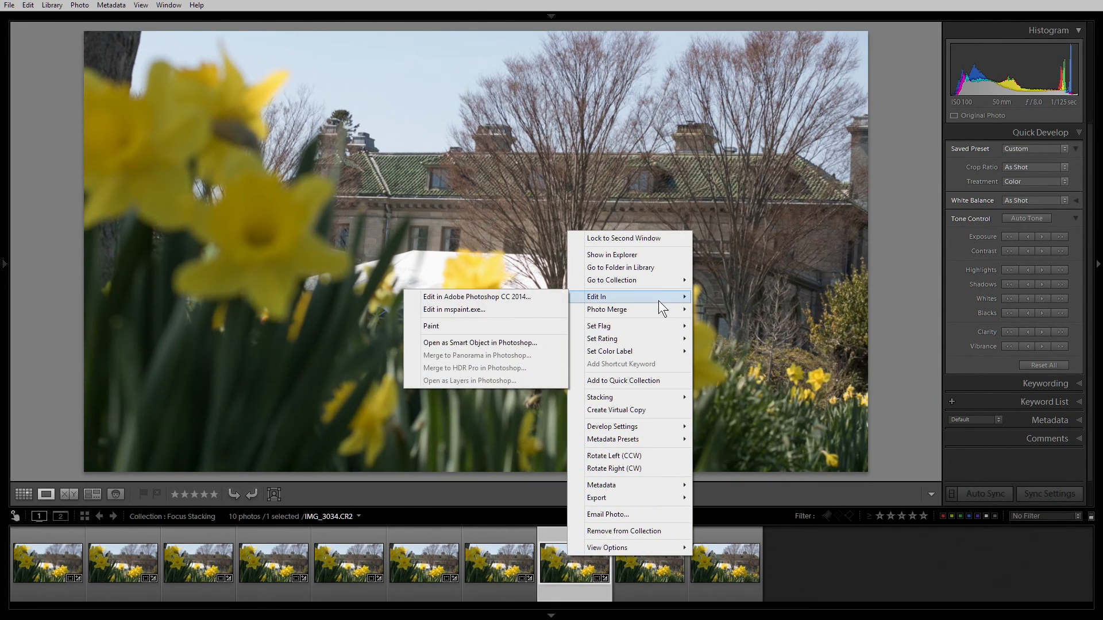
{"action": "left_click", "coordinate": [515, 298]}
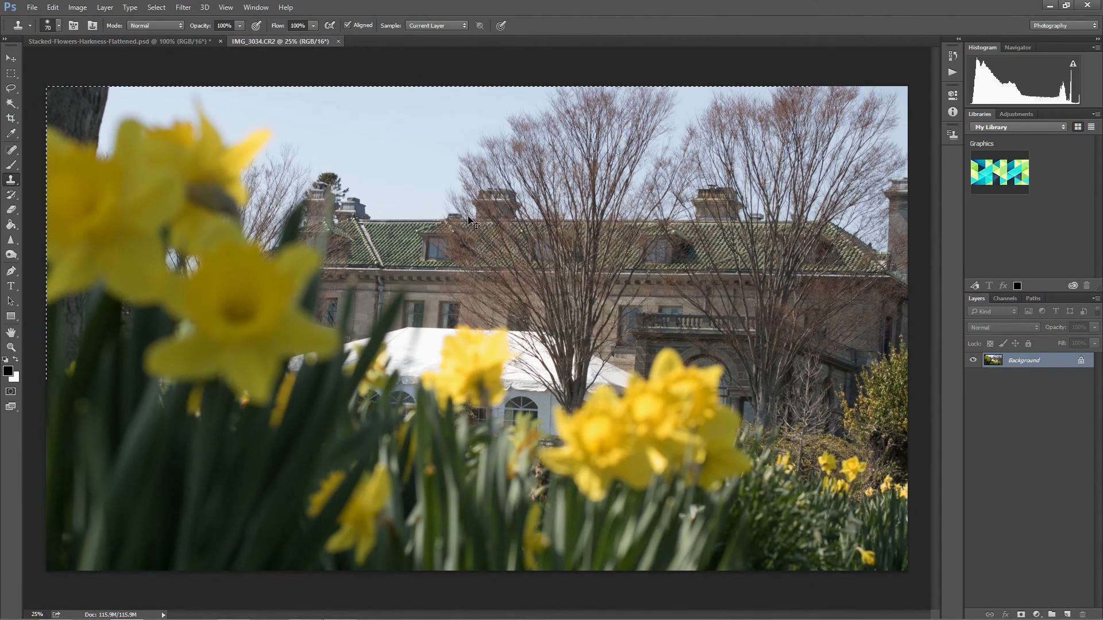
Copy the entire IMG_3034.CR2 image and paste it as a new layer into Stacked-Flowers-Harkness-Flattened.psd.
{"action": "key", "text": "ctrl+a"}
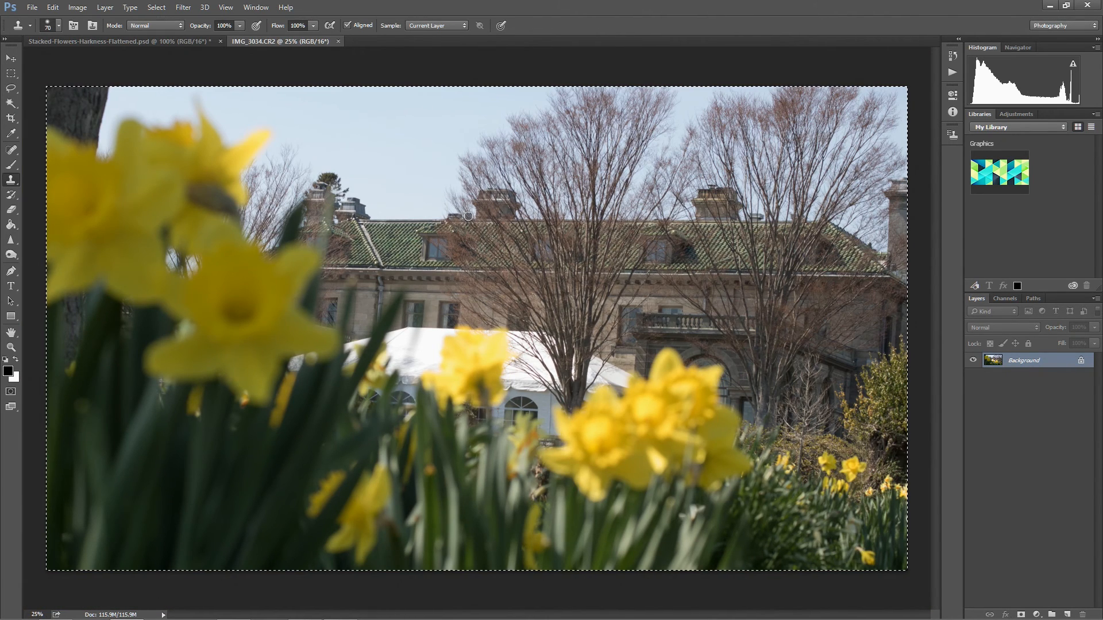
{"action": "left_click", "coordinate": [163, 40]}
{"action": "key", "text": "ctrl+v"}
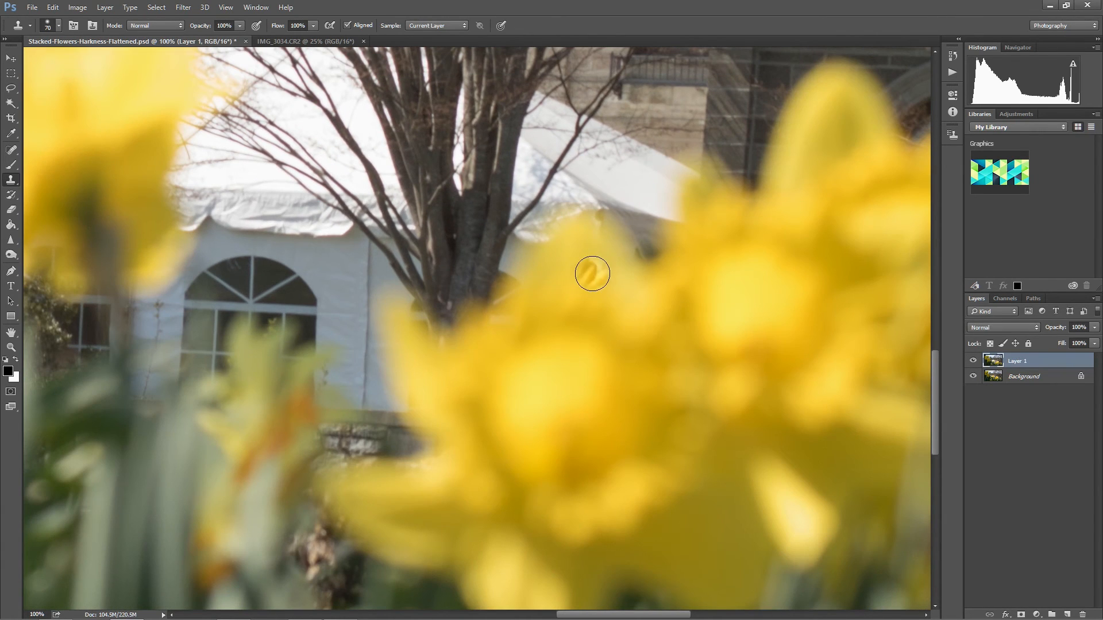
Fit the image in view and toggle the pasted layer's visibility to compare its alignment with the stacked image.
{"action": "left_click", "coordinate": [973, 361]}
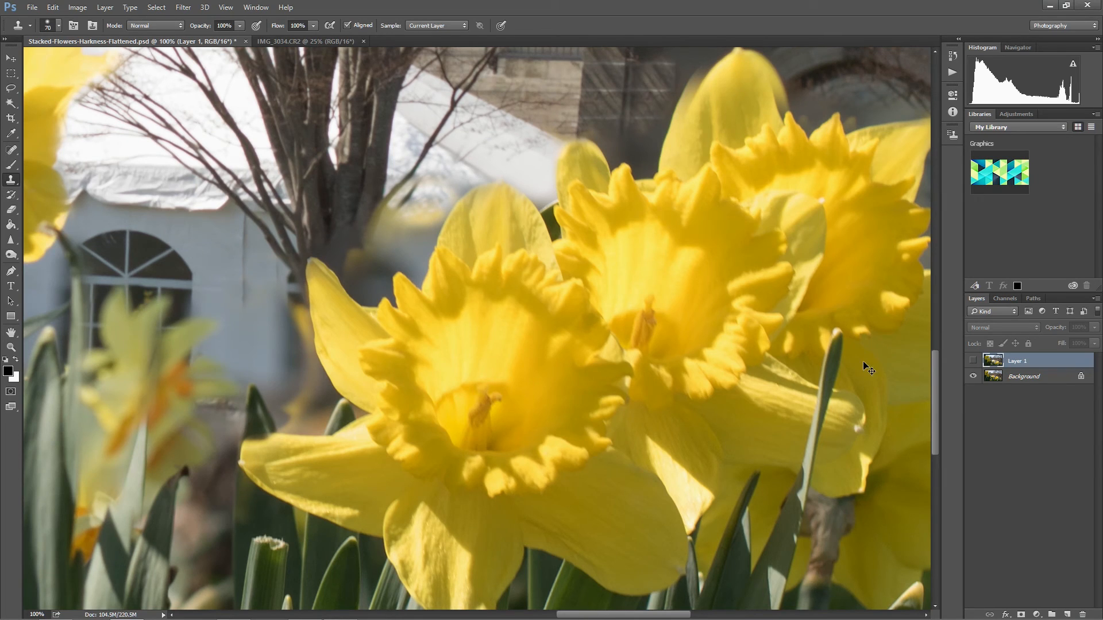
{"action": "key", "text": "ctrl+0"}
{"action": "left_click", "coordinate": [974, 362]}
{"action": "left_click", "coordinate": [974, 362]}
{"action": "left_click", "coordinate": [975, 361]}
{"action": "left_click", "coordinate": [973, 361]}
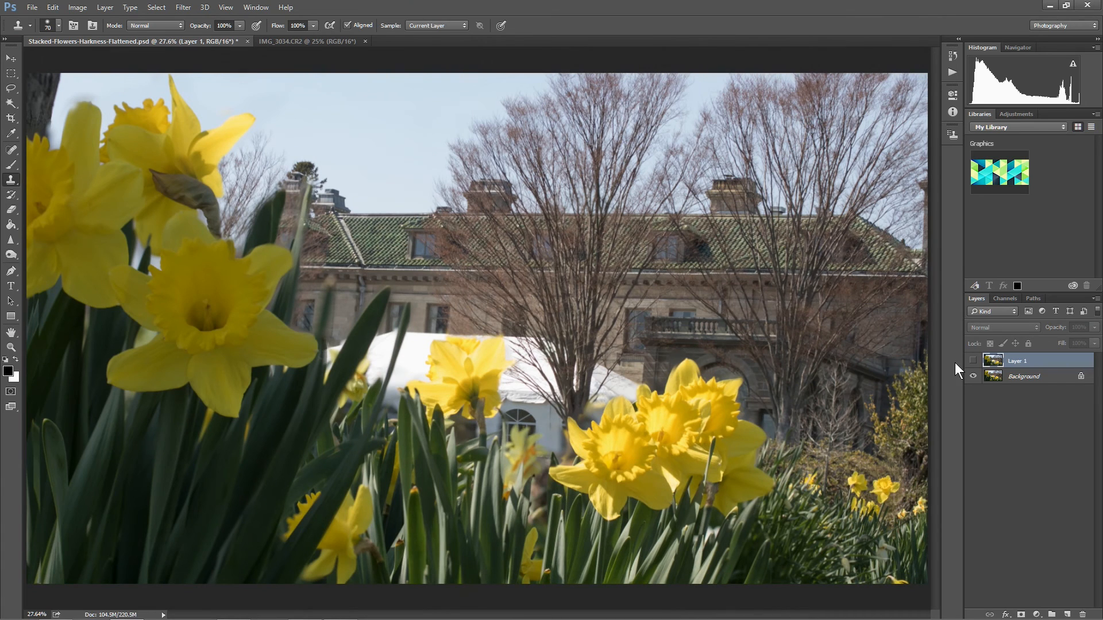
{"action": "left_click", "coordinate": [974, 361]}
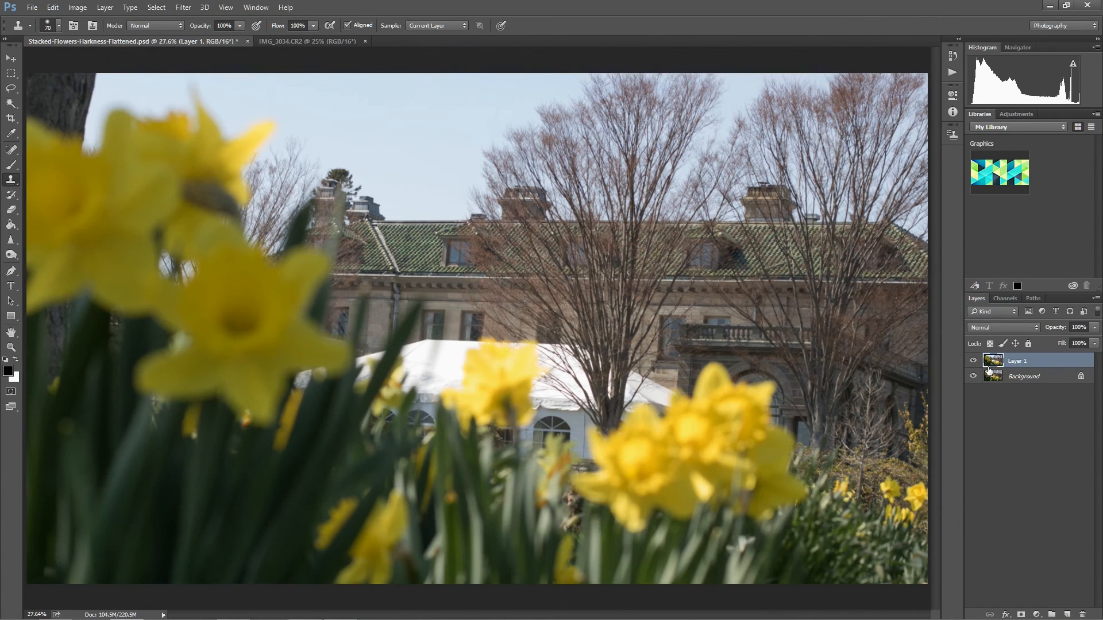
Select both layers and run Auto-Align Layers with the Auto projection.
{"action": "left_click", "coordinate": [1026, 378], "text": "shift"}
{"action": "left_click", "coordinate": [52, 7]}
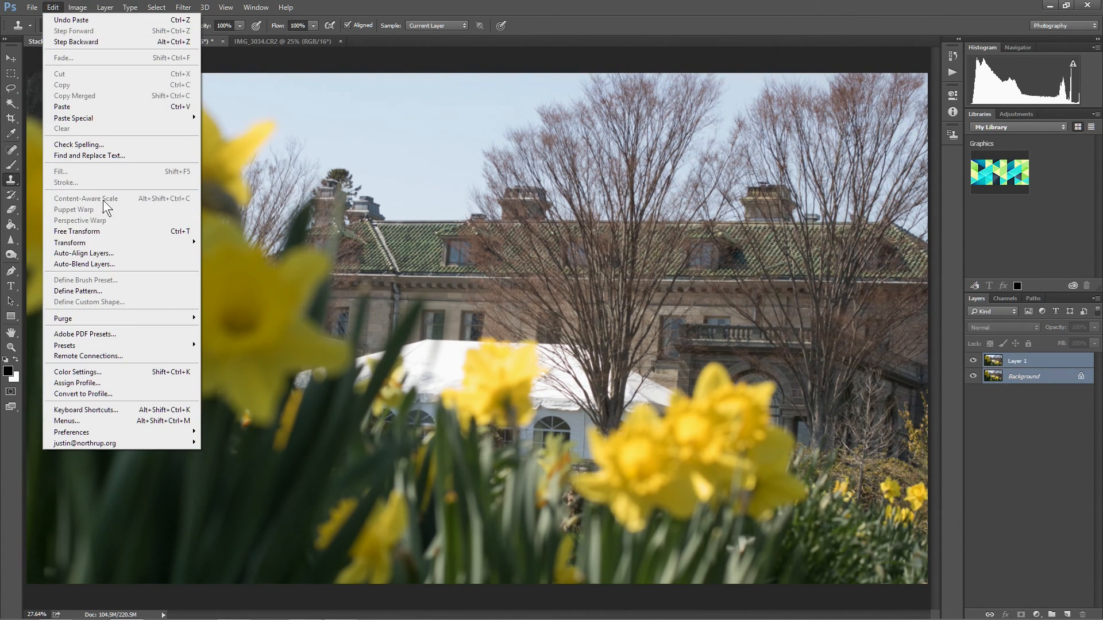
{"action": "left_click", "coordinate": [109, 252]}
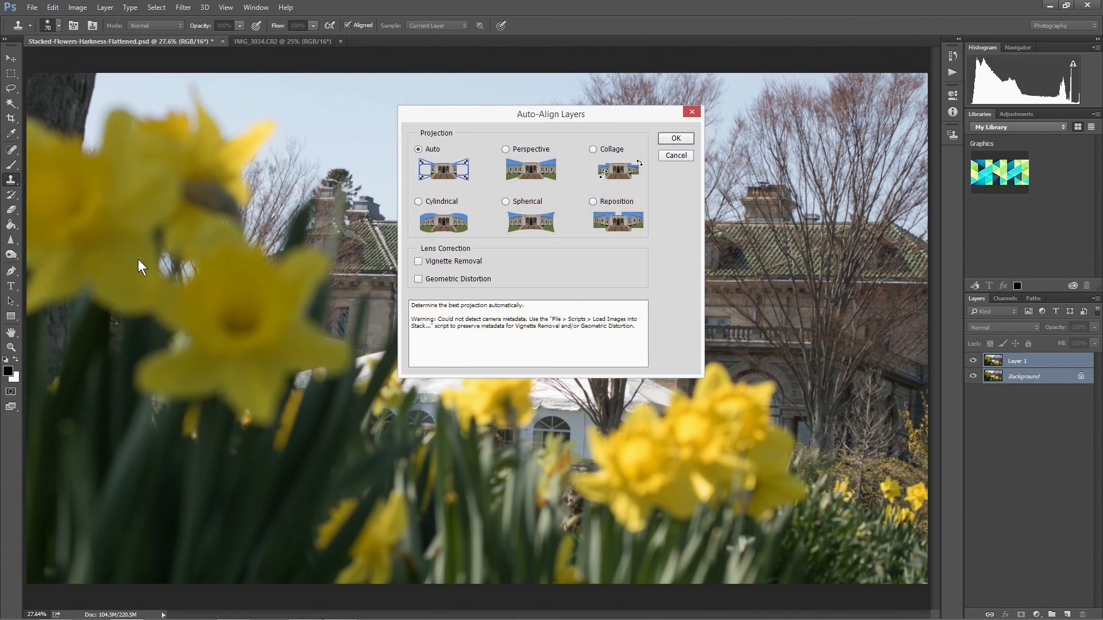
{"action": "left_click", "coordinate": [676, 139]}
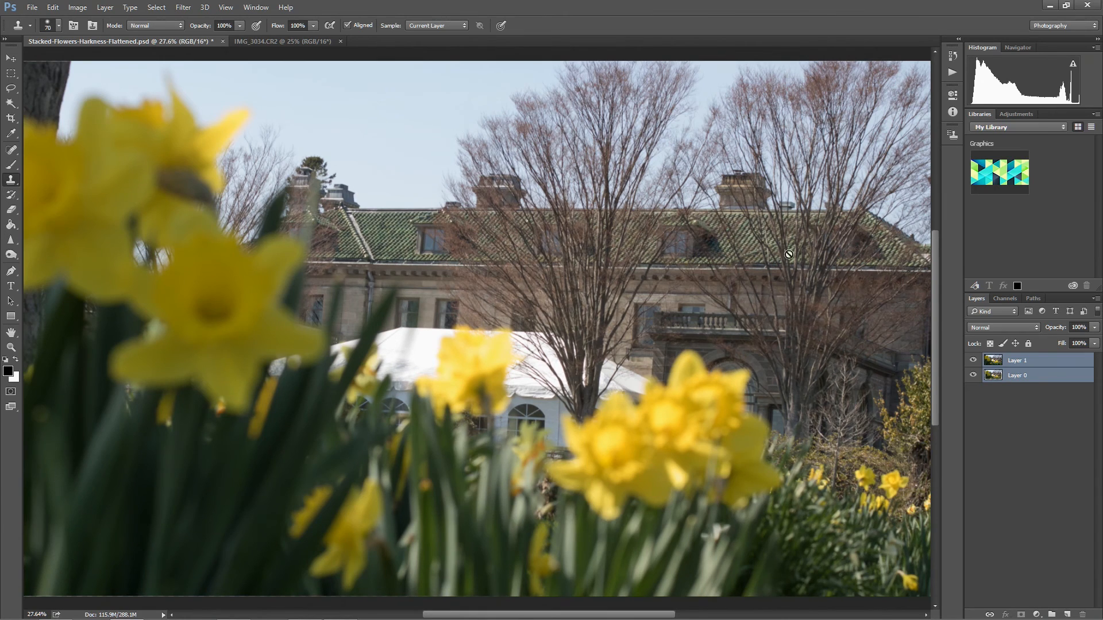
Place the focus-stacked layer above the pasted photo layer and add a layer mask to it.
{"action": "left_click", "coordinate": [1016, 416]}
{"action": "left_click_drag", "start_coordinate": [1020, 379], "coordinate": [1019, 362]}
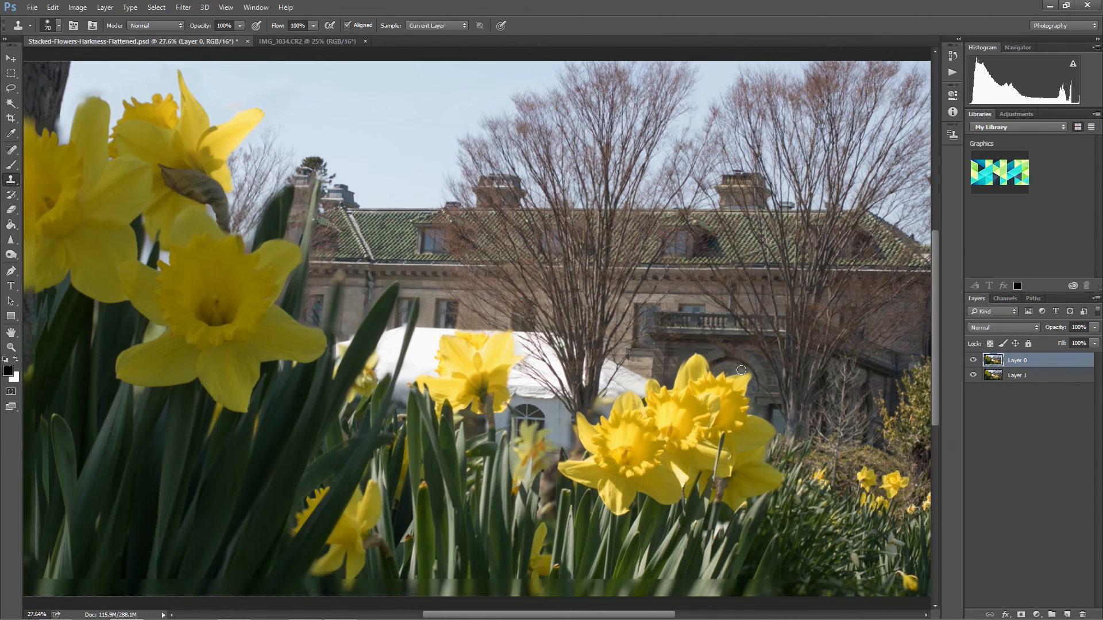
{"action": "key", "text": "ctrl+1"}
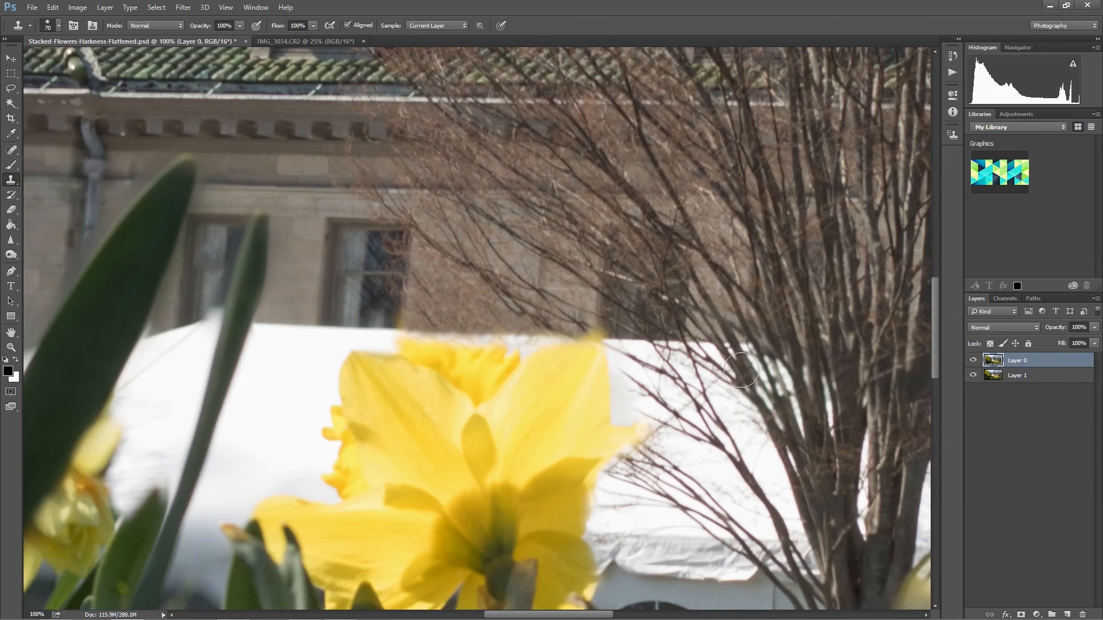
{"action": "left_click_drag", "start_coordinate": [777, 402], "coordinate": [449, 231]}
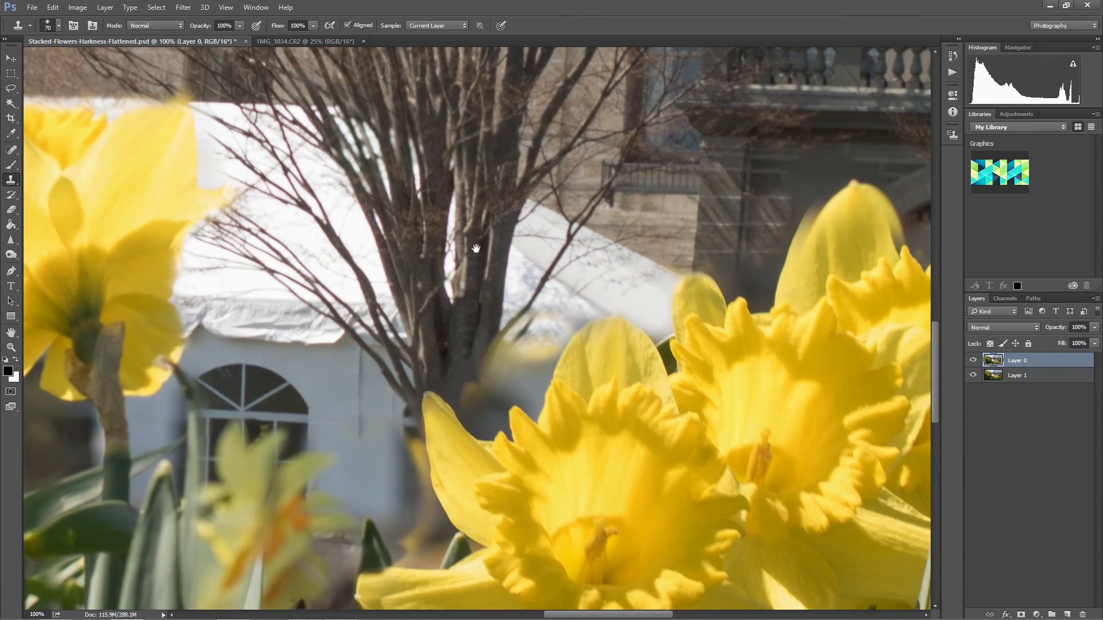
{"action": "left_click_drag", "start_coordinate": [705, 223], "coordinate": [460, 269]}
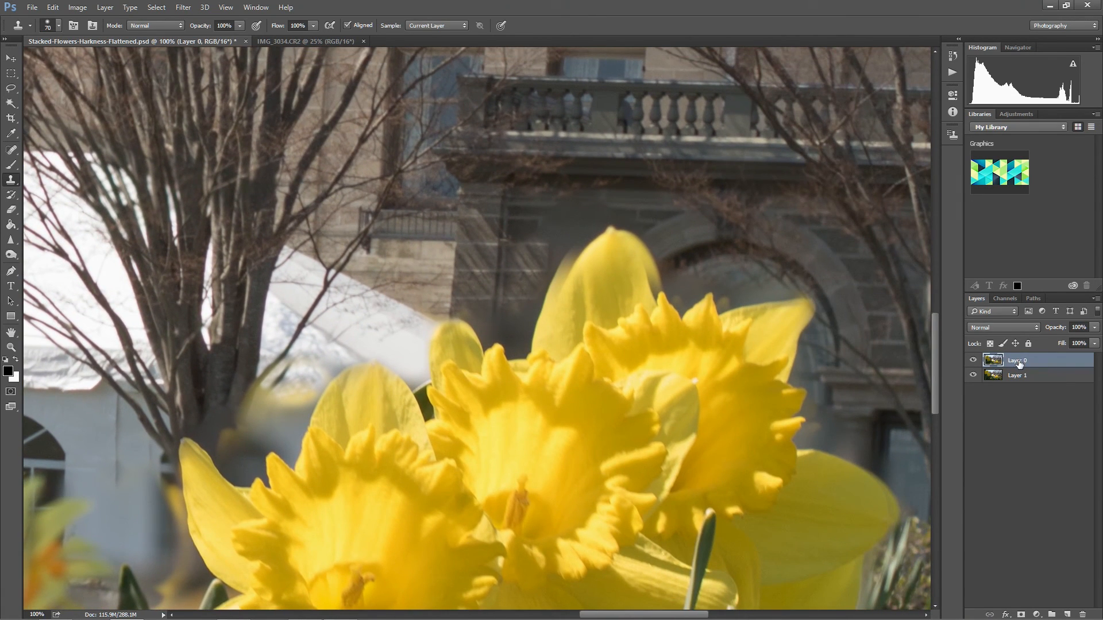
{"action": "left_click", "coordinate": [1022, 614]}
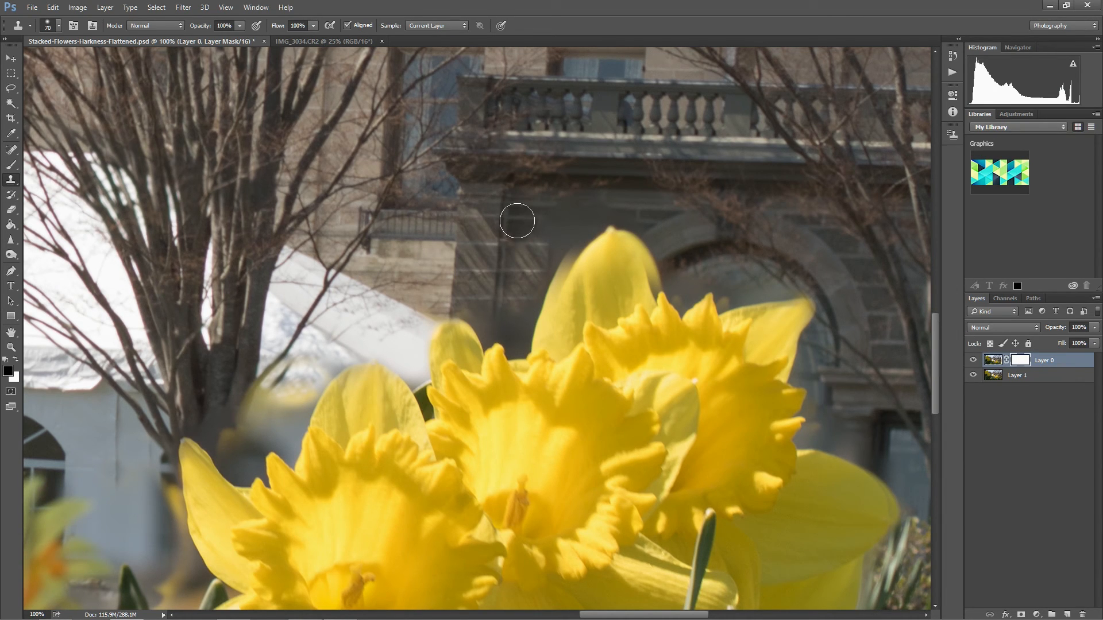
Paint black with a 100 px brush on Layer 0's mask over the blurry tree trunk and branches beside the large daffodil cluster.
{"action": "left_click", "coordinate": [517, 221]}
{"action": "left_click", "coordinate": [552, 242]}
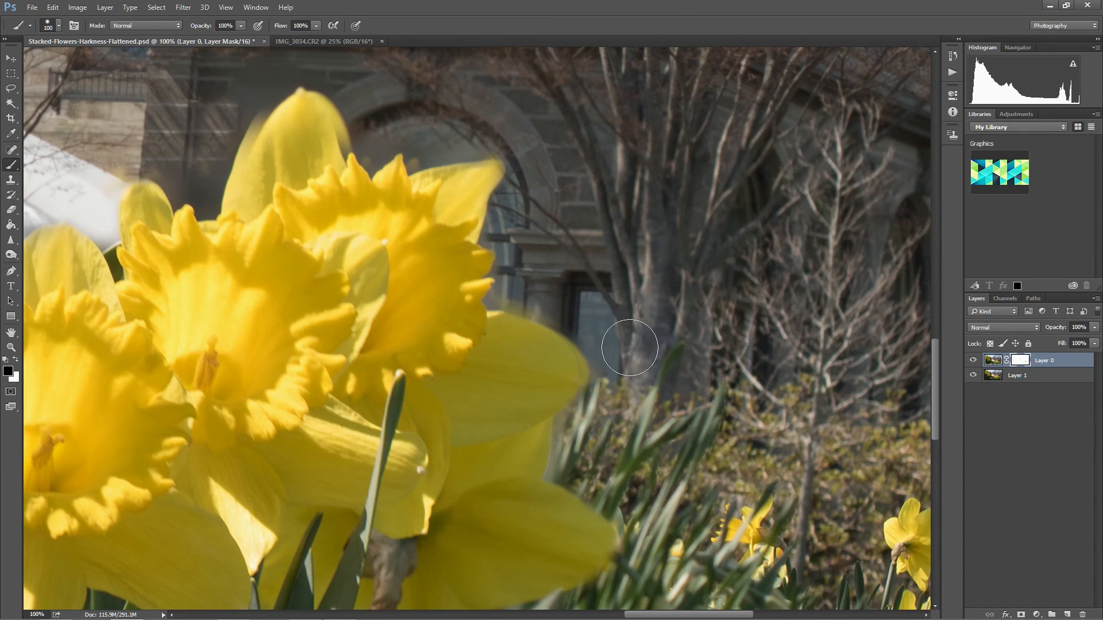
{"action": "mouse_move", "coordinate": [630, 353]}
{"action": "left_mouse_down"}
{"action": "mouse_move", "coordinate": [633, 363]}
{"action": "mouse_move", "coordinate": [666, 322]}
{"action": "mouse_move", "coordinate": [688, 269]}
{"action": "left_mouse_up"}
{"action": "left_click_drag", "start_coordinate": [698, 198], "coordinate": [674, 295]}
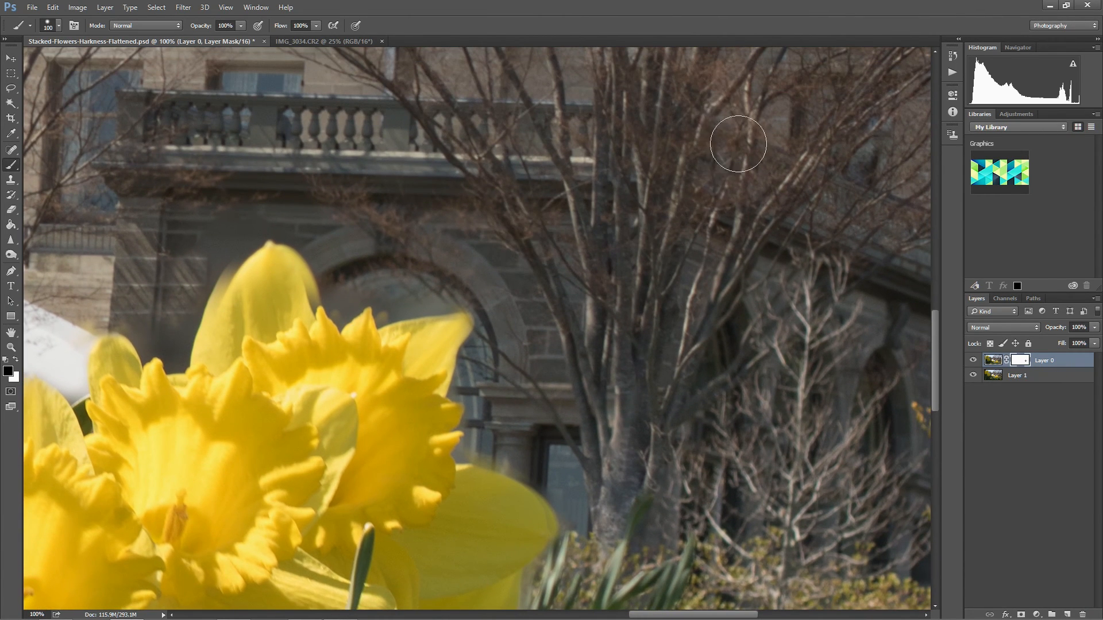
{"action": "left_click_drag", "start_coordinate": [796, 438], "coordinate": [675, 253]}
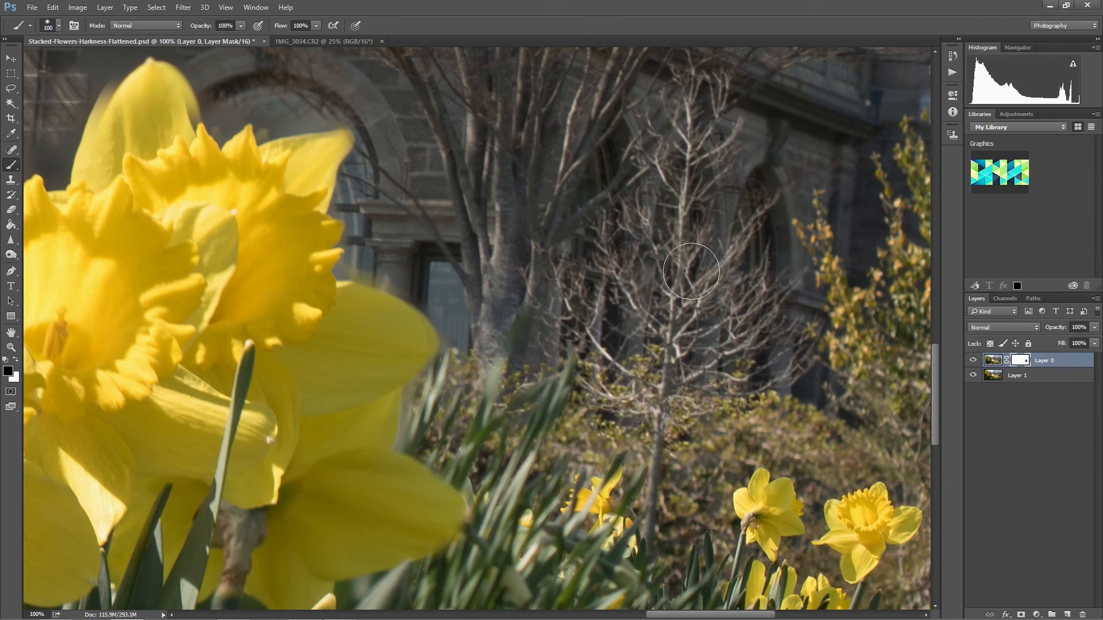
Extend the black masking on Layer 0 across the bare shrub, the small distant daffodils and the upper tree branches near the photo's right edge.
{"action": "left_click_drag", "start_coordinate": [807, 246], "coordinate": [563, 199]}
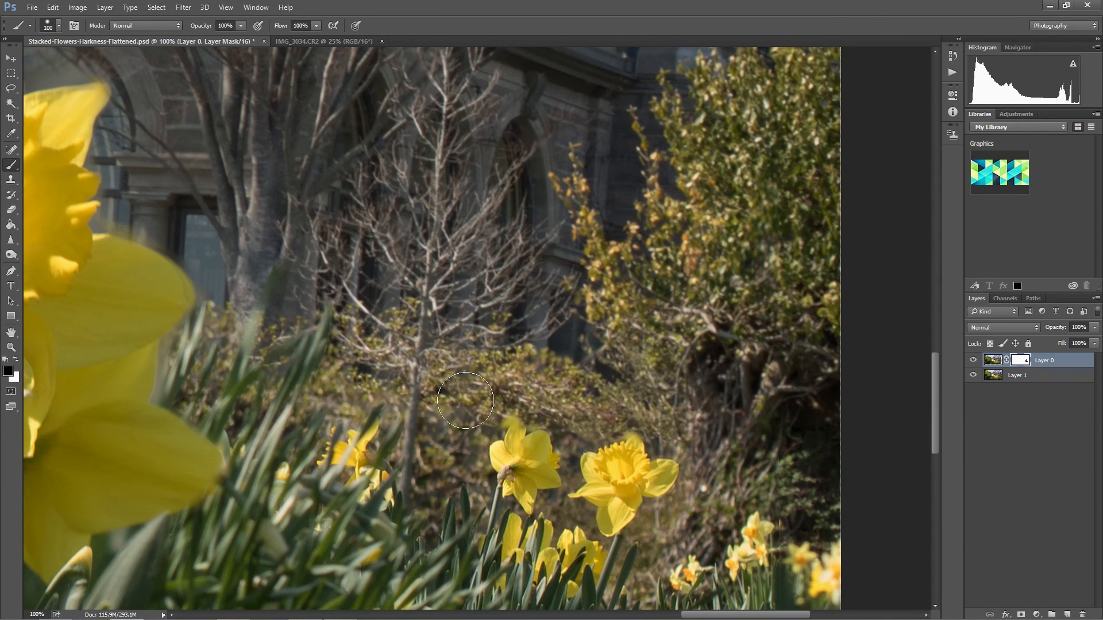
{"action": "mouse_move", "coordinate": [439, 393]}
{"action": "left_mouse_down"}
{"action": "mouse_move", "coordinate": [387, 413]}
{"action": "mouse_move", "coordinate": [444, 416]}
{"action": "mouse_move", "coordinate": [455, 448]}
{"action": "mouse_move", "coordinate": [471, 412]}
{"action": "mouse_move", "coordinate": [551, 367]}
{"action": "mouse_move", "coordinate": [549, 382]}
{"action": "mouse_move", "coordinate": [481, 398]}
{"action": "mouse_move", "coordinate": [634, 391]}
{"action": "mouse_move", "coordinate": [701, 409]}
{"action": "mouse_move", "coordinate": [717, 443]}
{"action": "mouse_move", "coordinate": [707, 448]}
{"action": "mouse_move", "coordinate": [710, 494]}
{"action": "mouse_move", "coordinate": [810, 479]}
{"action": "mouse_move", "coordinate": [783, 343]}
{"action": "mouse_move", "coordinate": [680, 492]}
{"action": "left_mouse_up"}
{"action": "left_click_drag", "start_coordinate": [604, 190], "coordinate": [598, 365]}
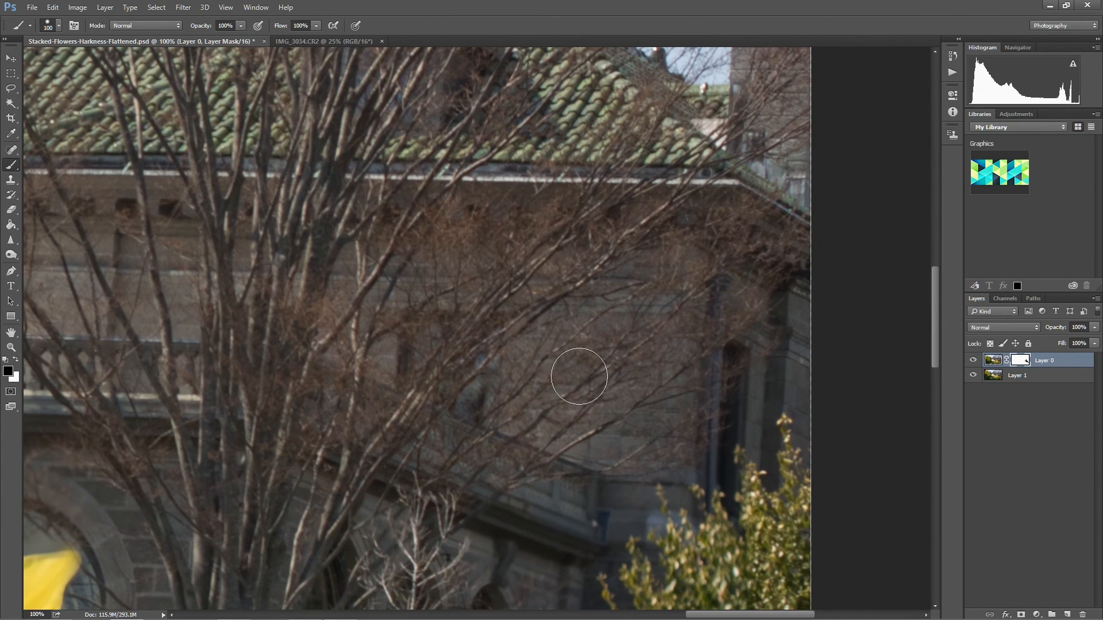
{"action": "left_click_drag", "start_coordinate": [538, 205], "coordinate": [706, 132]}
{"action": "left_click_drag", "start_coordinate": [231, 364], "coordinate": [609, 181]}
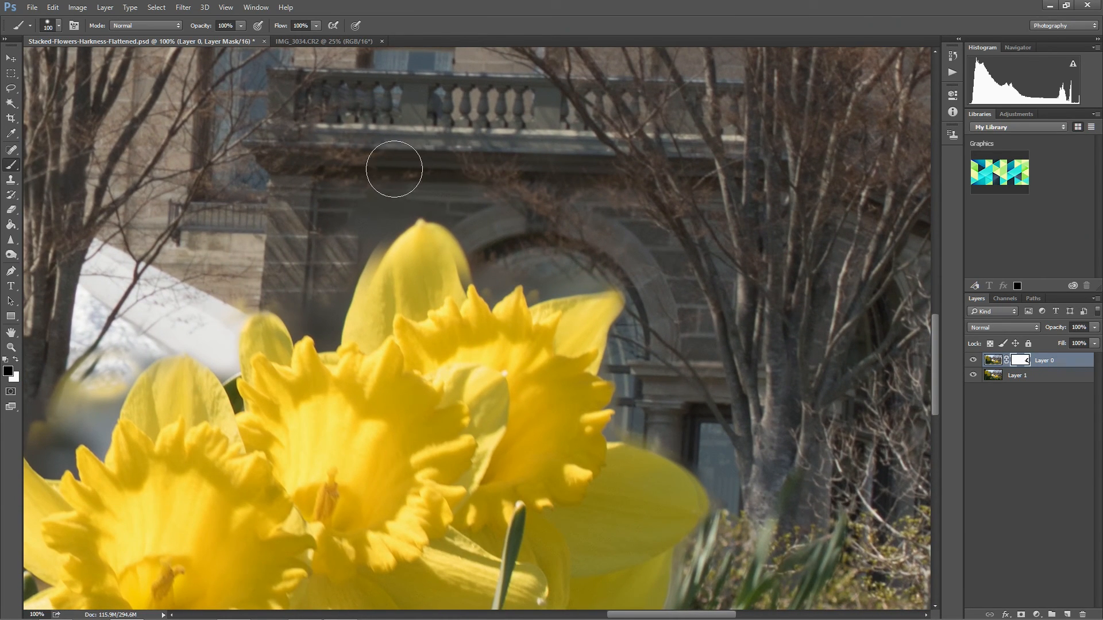
Mask the blurry background beside the tall upper daffodil petal in black and undo the last stroke.
{"action": "mouse_move", "coordinate": [336, 200]}
{"action": "left_mouse_down"}
{"action": "mouse_move", "coordinate": [300, 263]}
{"action": "mouse_move", "coordinate": [305, 235]}
{"action": "mouse_move", "coordinate": [326, 274]}
{"action": "mouse_move", "coordinate": [341, 211]}
{"action": "mouse_move", "coordinate": [331, 289]}
{"action": "mouse_move", "coordinate": [348, 239]}
{"action": "mouse_move", "coordinate": [322, 278]}
{"action": "mouse_move", "coordinate": [362, 236]}
{"action": "mouse_move", "coordinate": [387, 261]}
{"action": "left_mouse_up"}
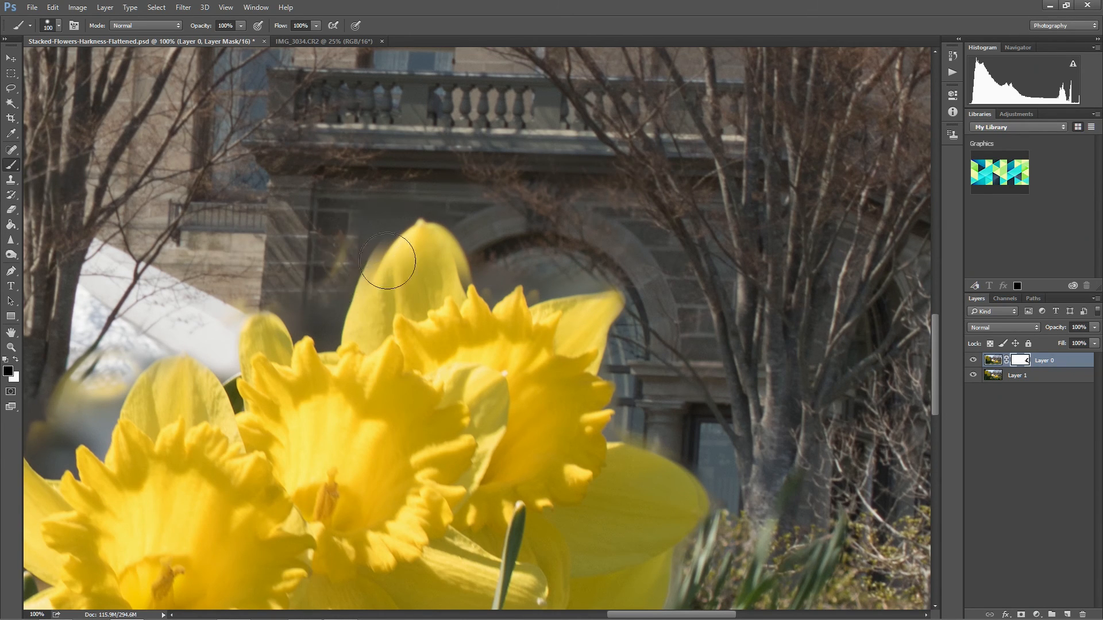
{"action": "mouse_move", "coordinate": [331, 284]}
{"action": "left_mouse_down"}
{"action": "mouse_move", "coordinate": [373, 241]}
{"action": "mouse_move", "coordinate": [471, 276]}
{"action": "mouse_move", "coordinate": [381, 354]}
{"action": "left_mouse_up"}
{"action": "key", "text": "ctrl+z"}
Clone clean stonework on Layer 0's image over the yellowish smudge left of the tall petal.
{"action": "key", "text": "s"}
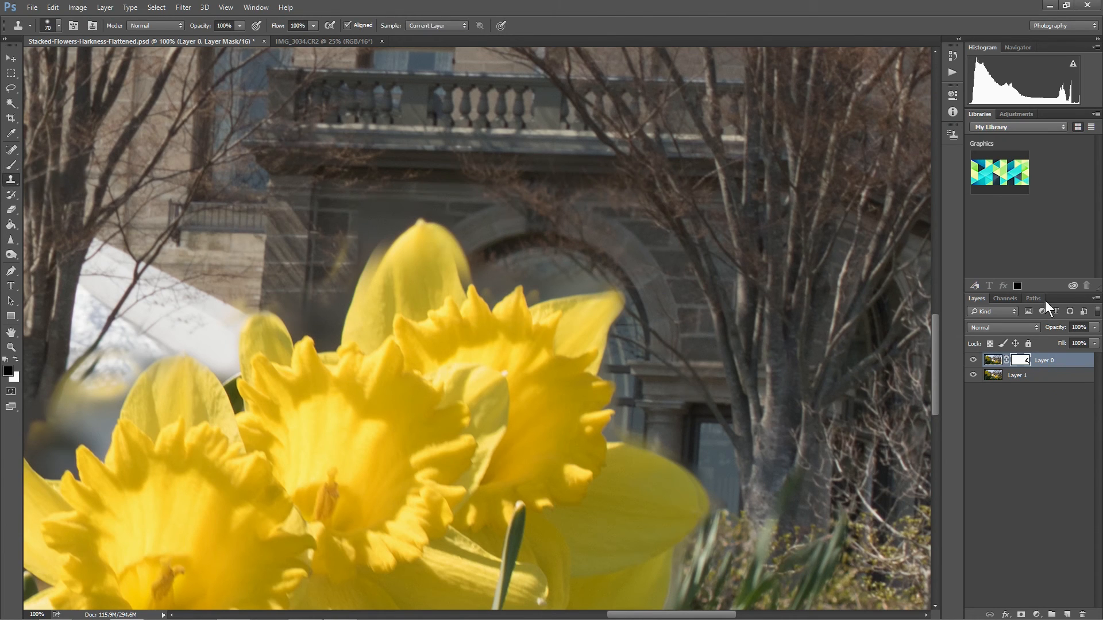
{"action": "left_click", "coordinate": [995, 360]}
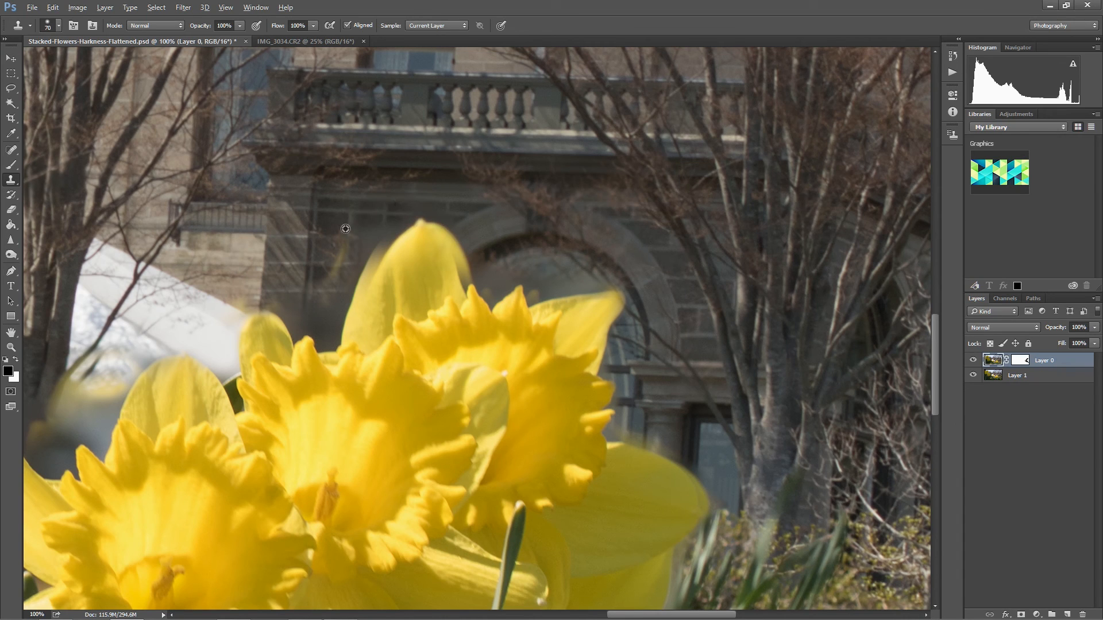
{"action": "left_click", "coordinate": [351, 212], "text": "alt"}
{"action": "left_click", "coordinate": [347, 234]}
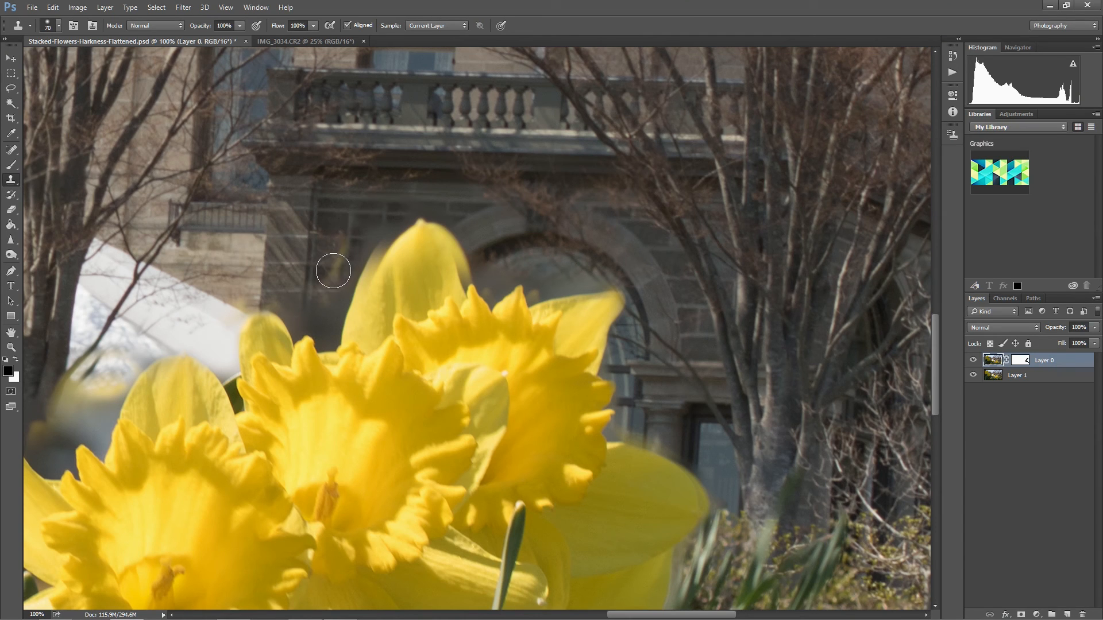
Paint white on Layer 0's mask around the tall upper petal to bring the stacked image back there.
{"action": "left_click", "coordinate": [1020, 361]}
{"action": "key", "text": "b"}
{"action": "key", "text": "x"}
{"action": "left_click_drag", "start_coordinate": [340, 252], "coordinate": [310, 287]}
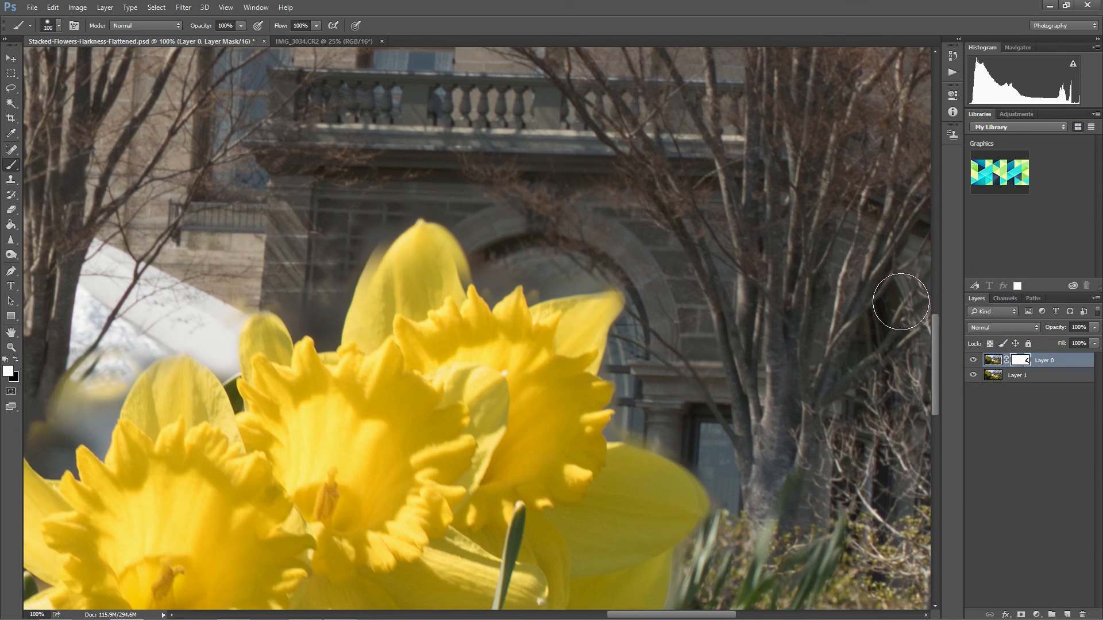
{"action": "mouse_move", "coordinate": [529, 246]}
{"action": "left_mouse_down"}
{"action": "mouse_move", "coordinate": [566, 265]}
{"action": "mouse_move", "coordinate": [509, 260]}
{"action": "left_mouse_up"}
Clone sharp stone wall on Layer 0's image along the blurry left edge of the tall upper petal.
{"action": "left_click", "coordinate": [984, 360]}
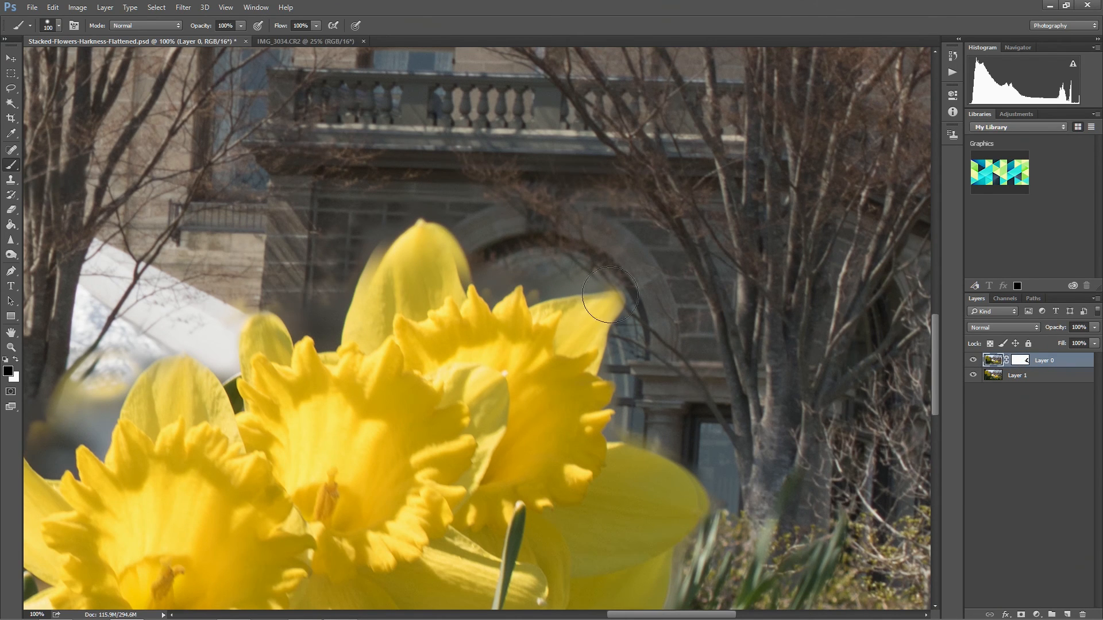
{"action": "left_click", "coordinate": [10, 180]}
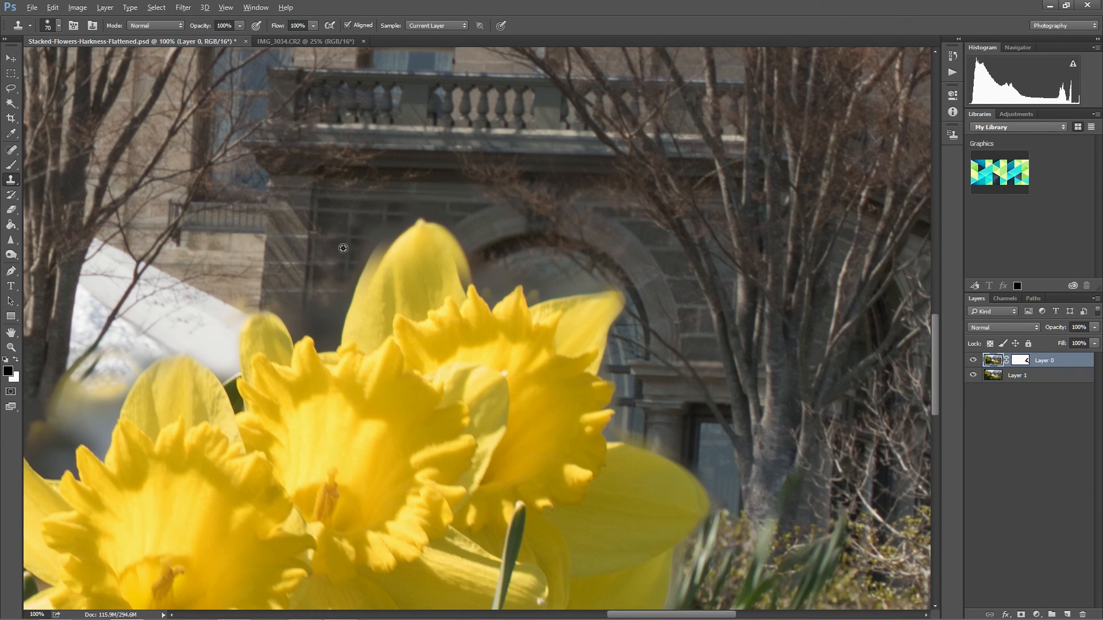
{"action": "left_click", "coordinate": [354, 219], "text": "alt"}
{"action": "left_click_drag", "start_coordinate": [373, 237], "coordinate": [379, 243]}
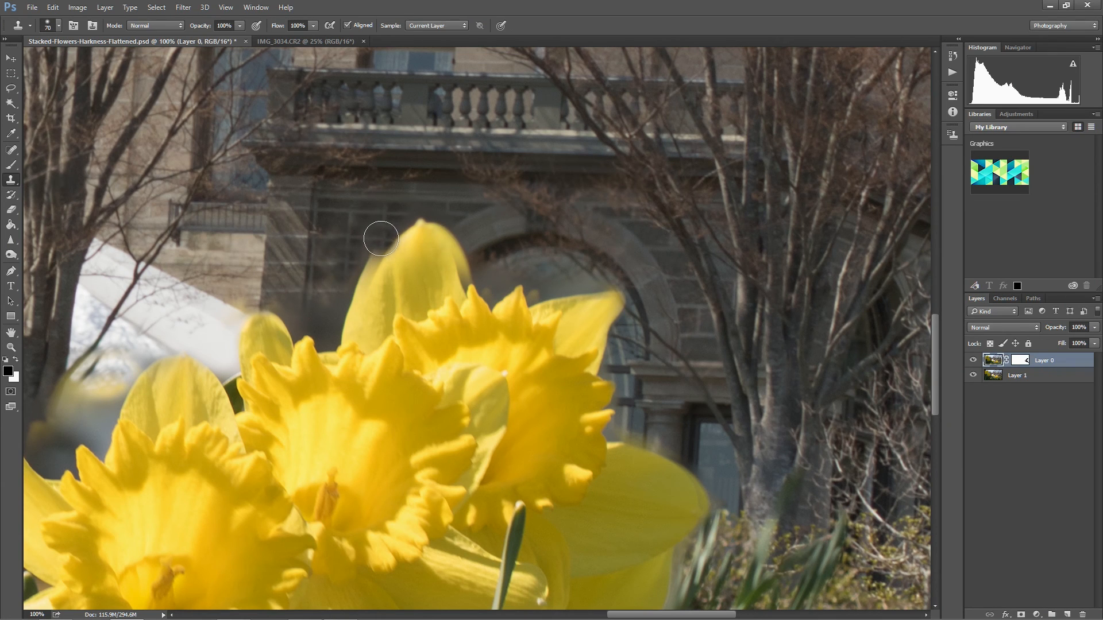
{"action": "left_click_drag", "start_coordinate": [381, 238], "coordinate": [333, 326]}
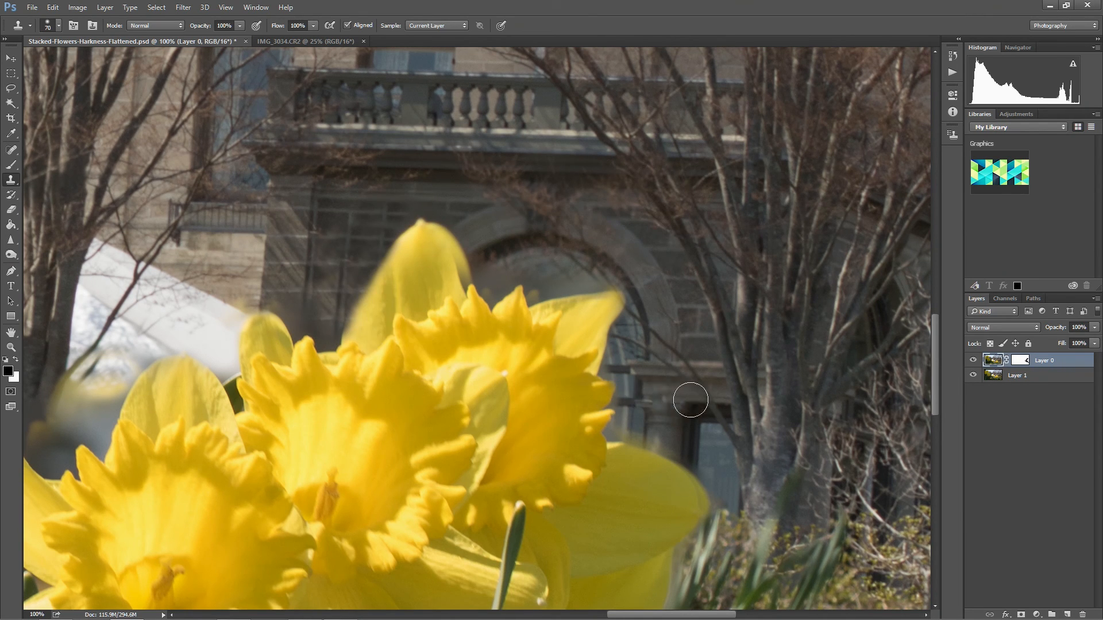
{"action": "left_click", "coordinate": [646, 416], "text": "alt"}
Crop the photo at its original ratio to trim off the blurred border strips left by the alignment.
{"action": "key", "text": "ctrl+0"}
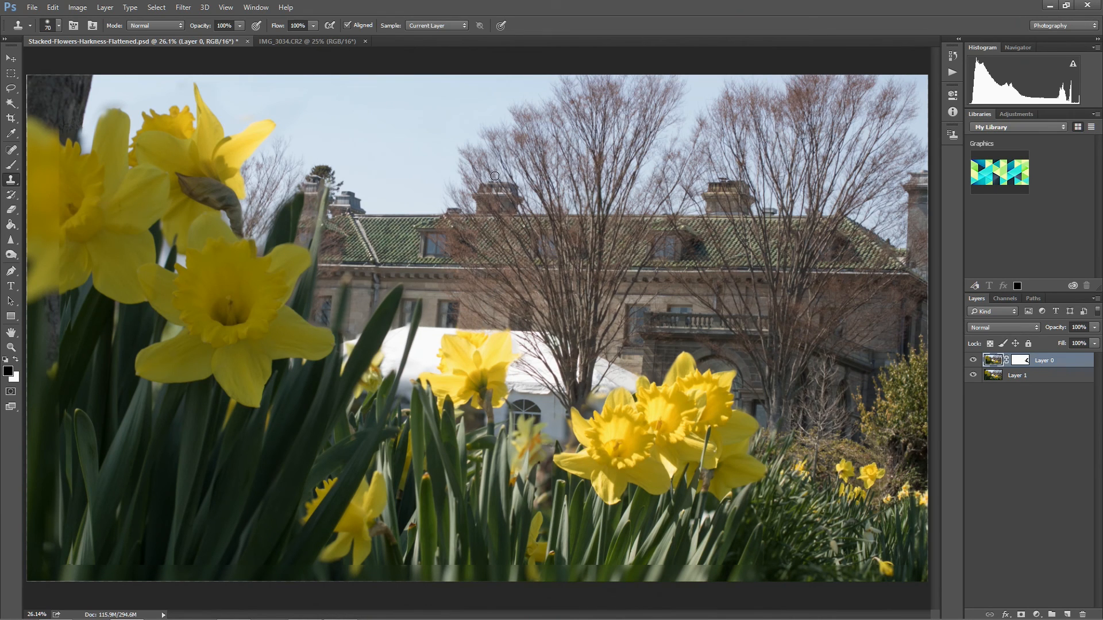
{"action": "key", "text": "c"}
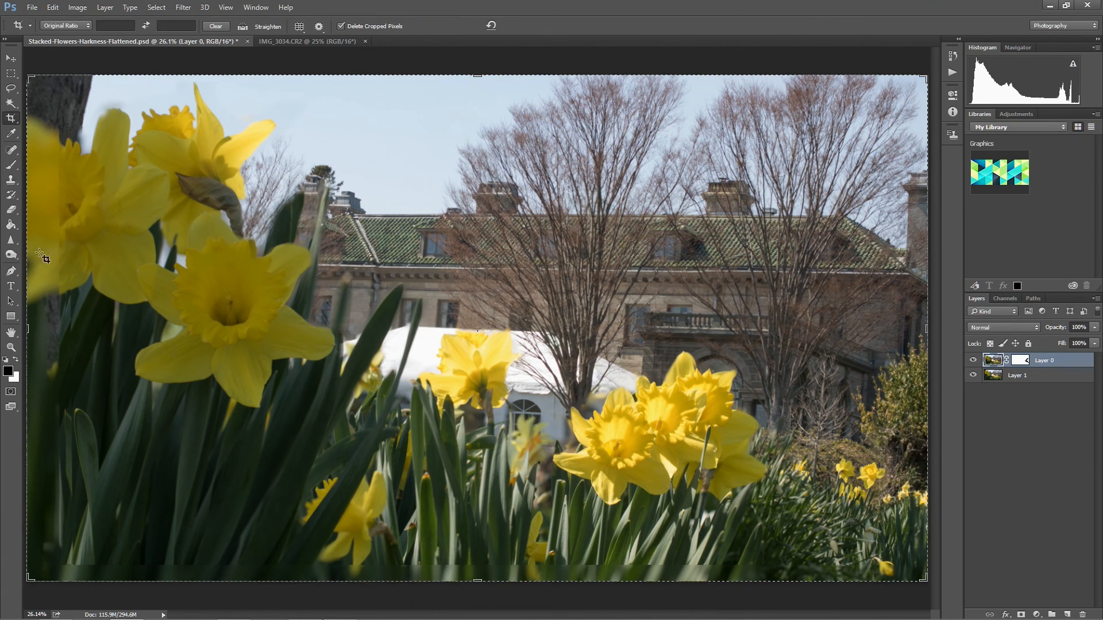
{"action": "left_click_drag", "start_coordinate": [26, 324], "coordinate": [44, 329]}
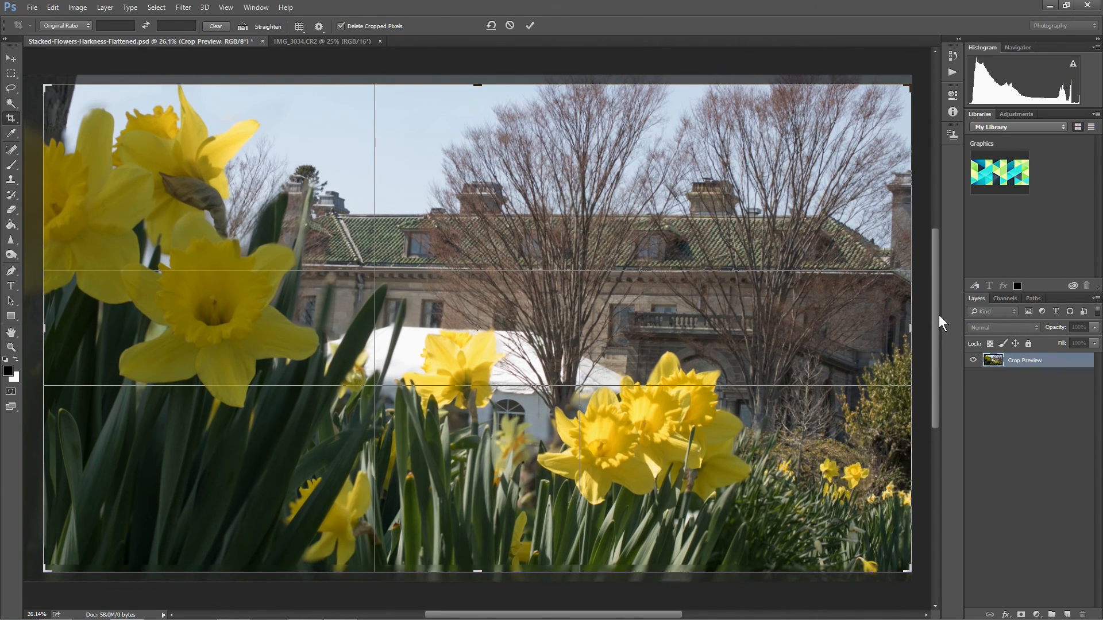
{"action": "key", "text": "Return"}
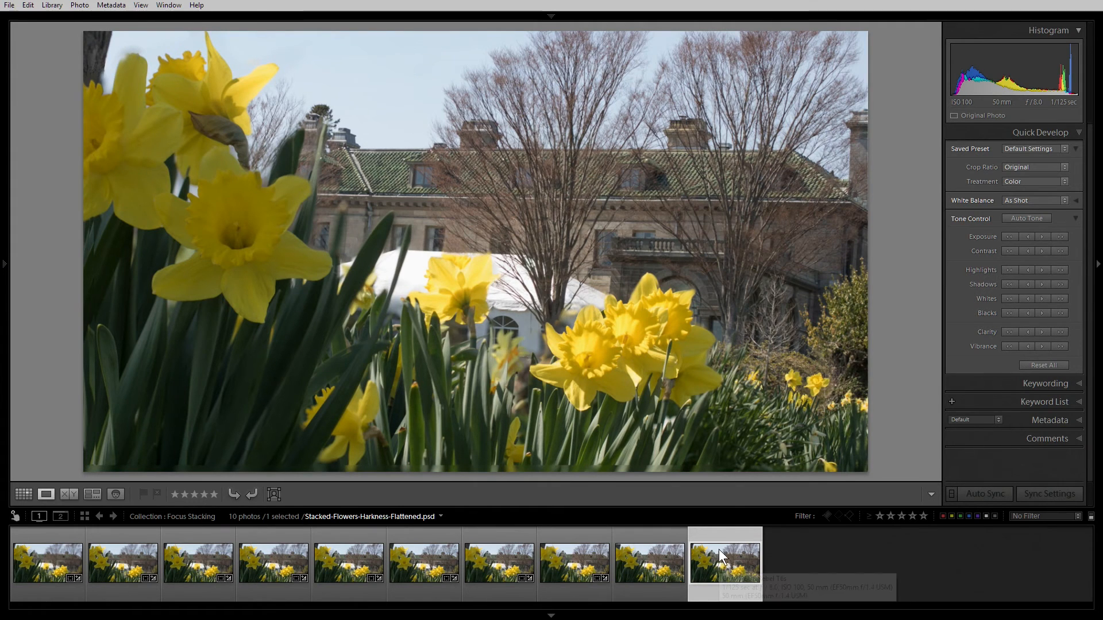
In Lightroom, compare the flattened stack side by side with the first source photo, then return to the thumbnail grid with nothing selected.
{"action": "left_click", "coordinate": [51, 549], "text": "ctrl"}
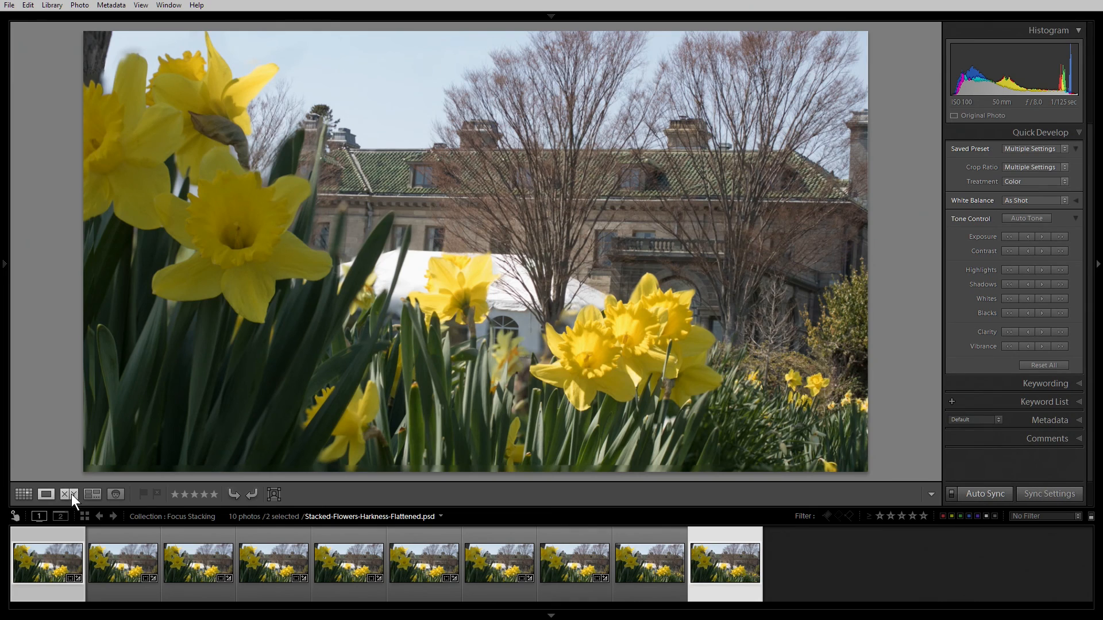
{"action": "left_click", "coordinate": [69, 494]}
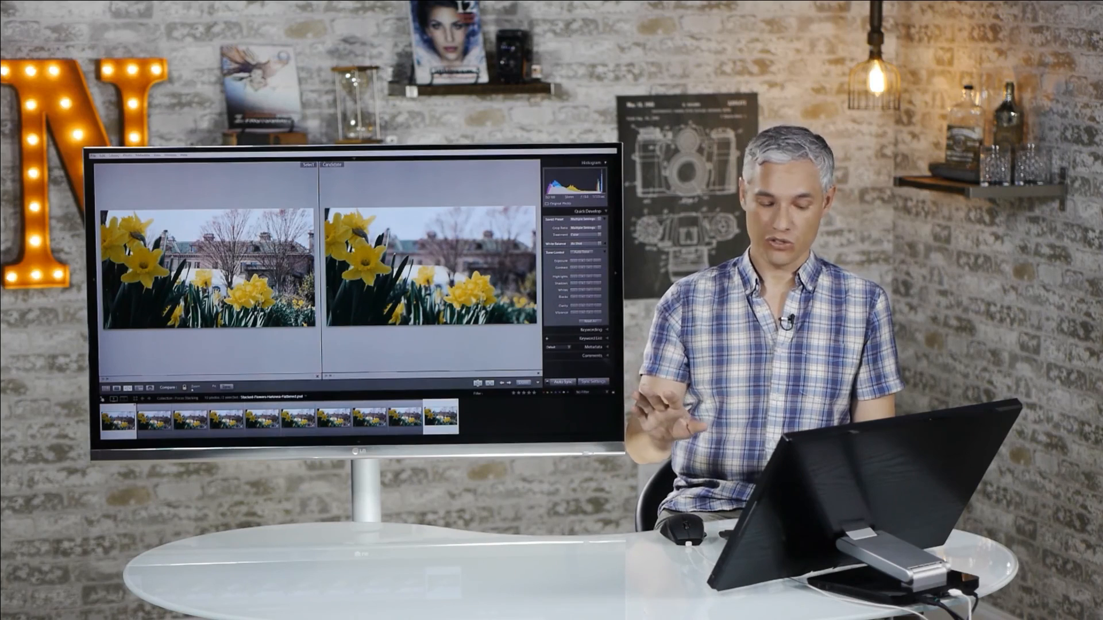
{"action": "key", "text": "g"}
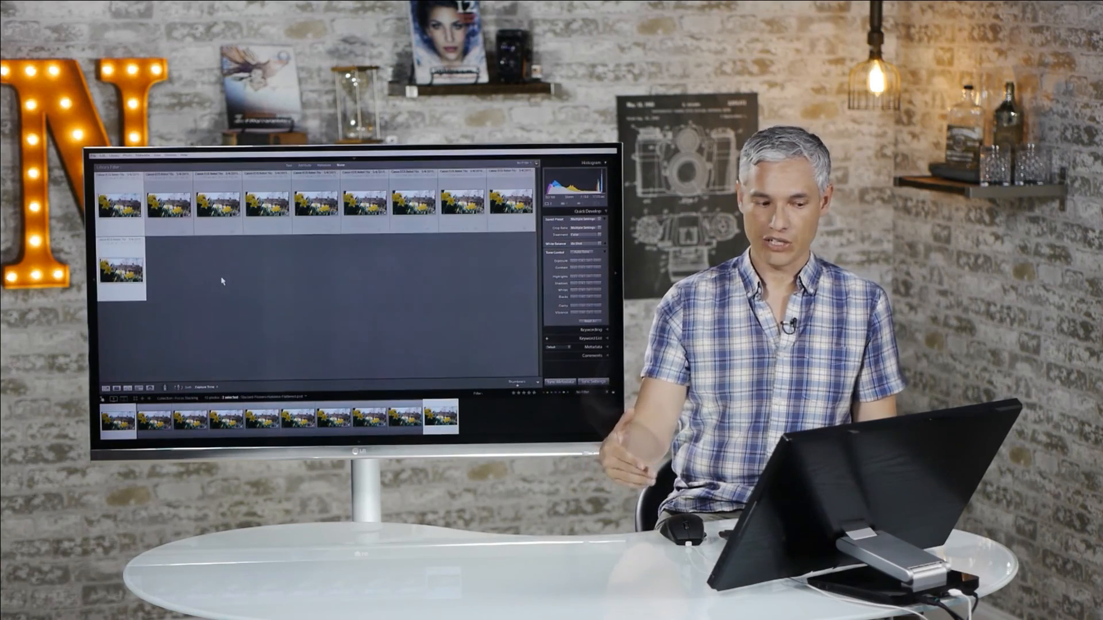
{"action": "left_click", "coordinate": [222, 281]}
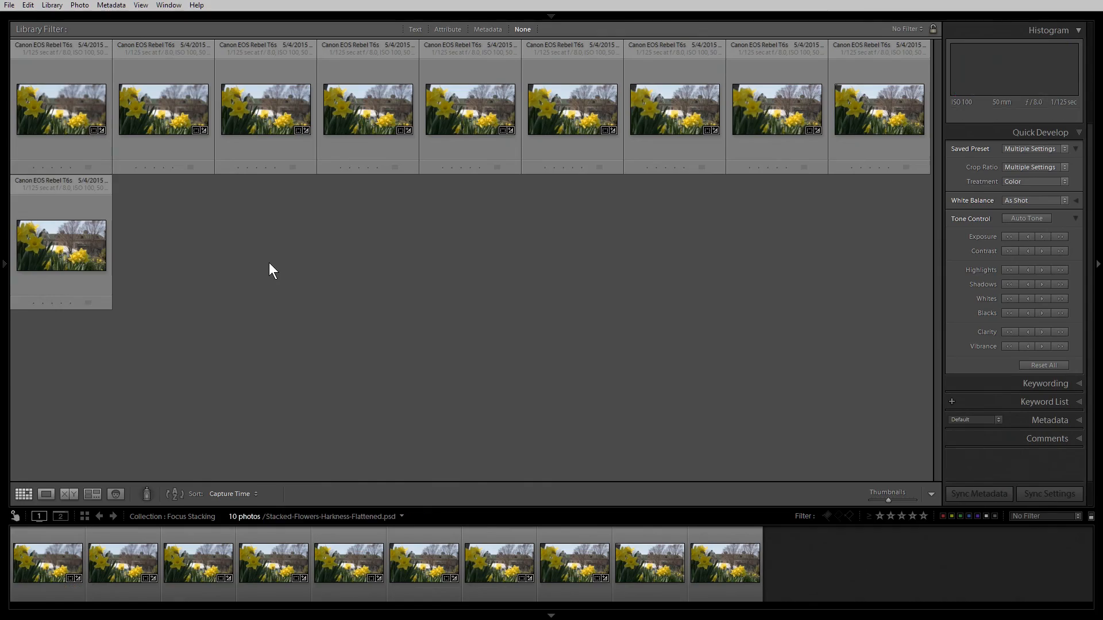
{"action": "left_click", "coordinate": [550, 98]}
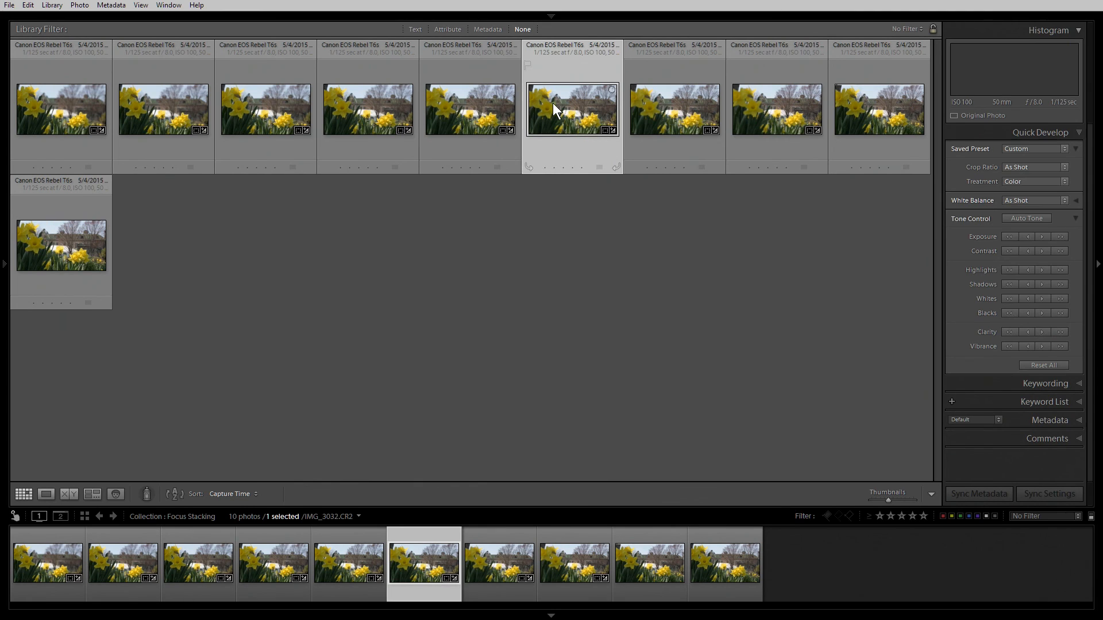
{"action": "left_click", "coordinate": [87, 104]}
{"action": "left_click", "coordinate": [650, 113], "text": "shift"}
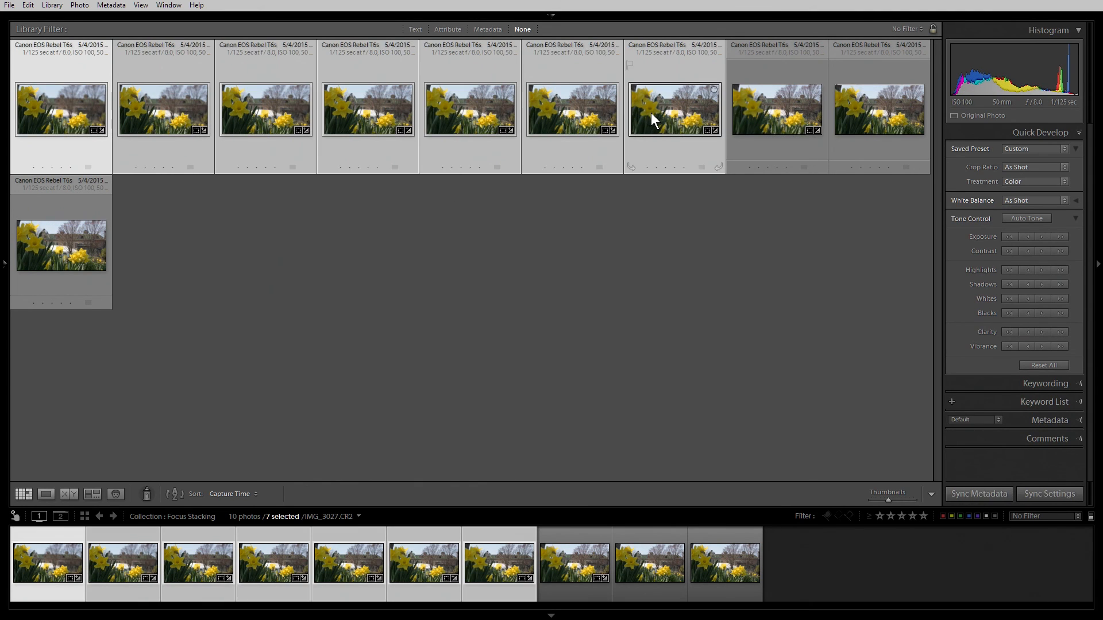
{"action": "left_click", "coordinate": [759, 111], "text": "shift"}
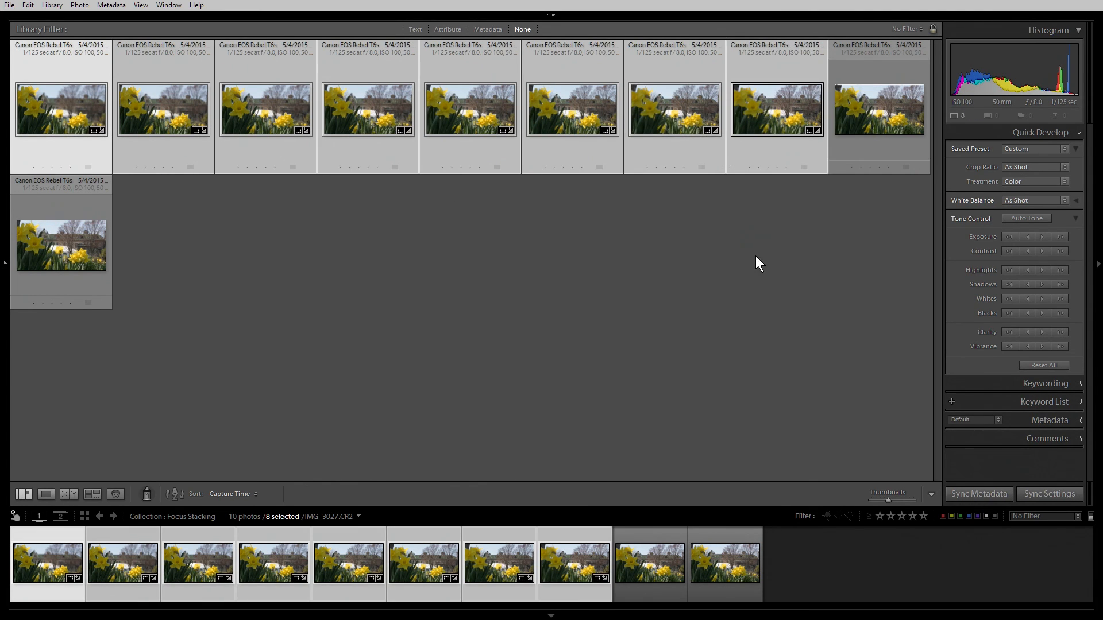
{"action": "left_click", "coordinate": [756, 256]}
Select the eight source photos IMG_3027.CR2 to IMG_3034.CR2 and open them as layers in one Photoshop document.
{"action": "left_click", "coordinate": [787, 65]}
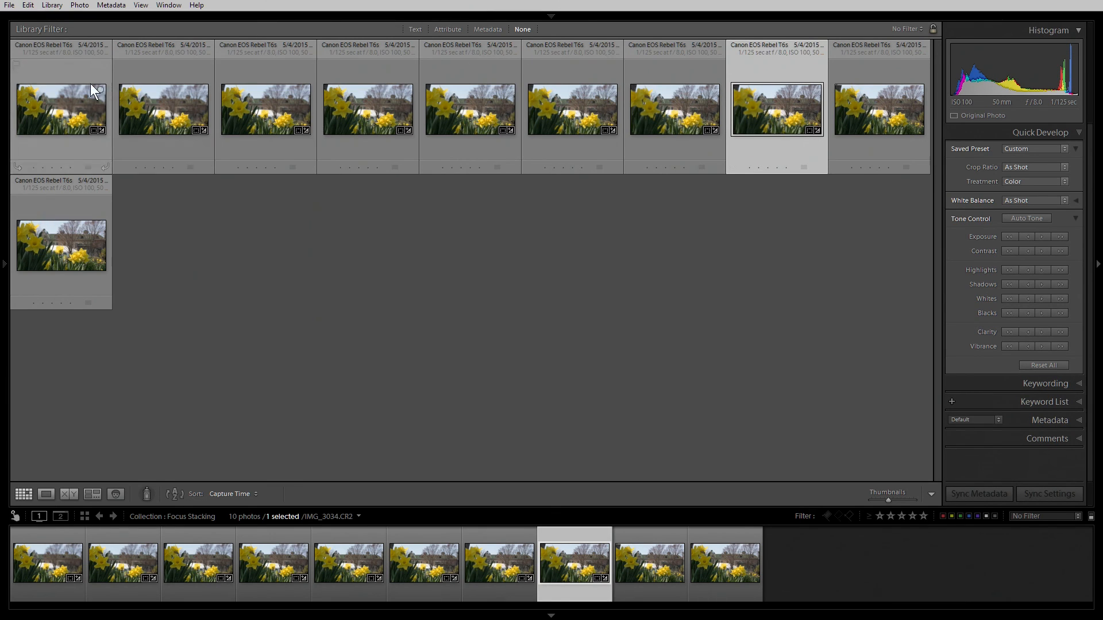
{"action": "left_click", "coordinate": [79, 80], "text": "shift"}
{"action": "right_click", "coordinate": [79, 79]}
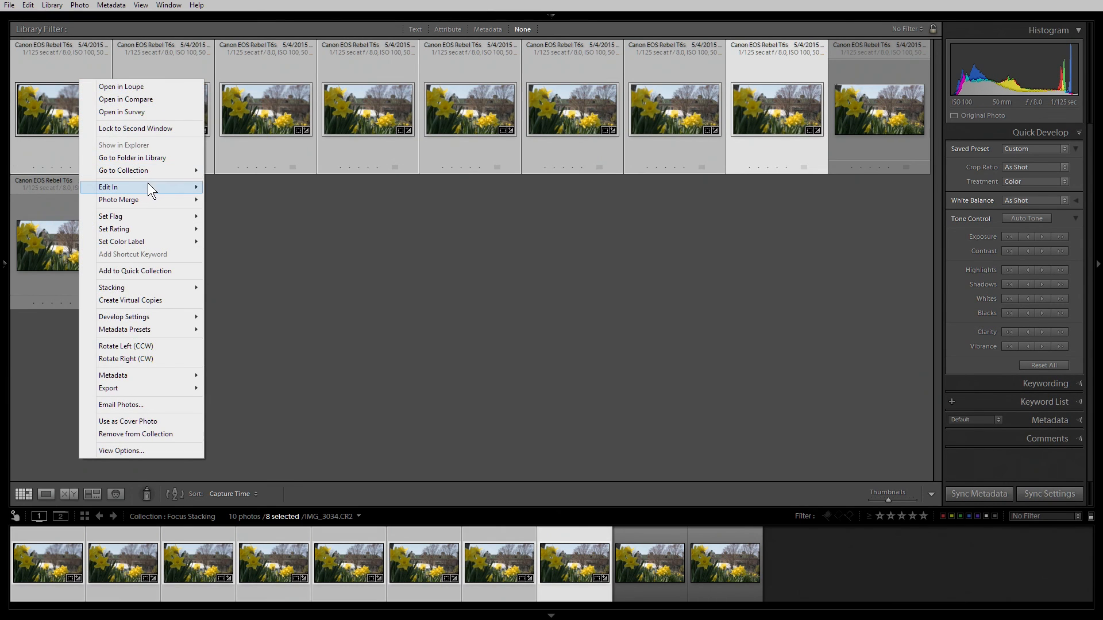
{"action": "mouse_move", "coordinate": [195, 188]}
{"action": "left_click", "coordinate": [286, 273]}
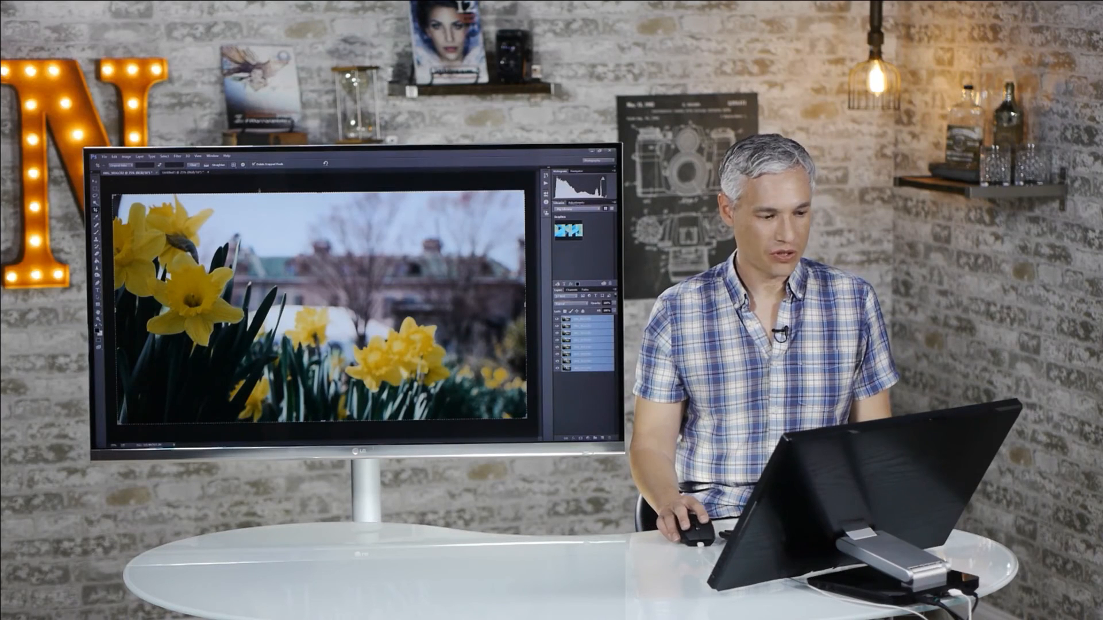
Run Auto-Align Layers on the eight selected photo layers with the preset projection.
{"action": "left_click", "coordinate": [115, 155]}
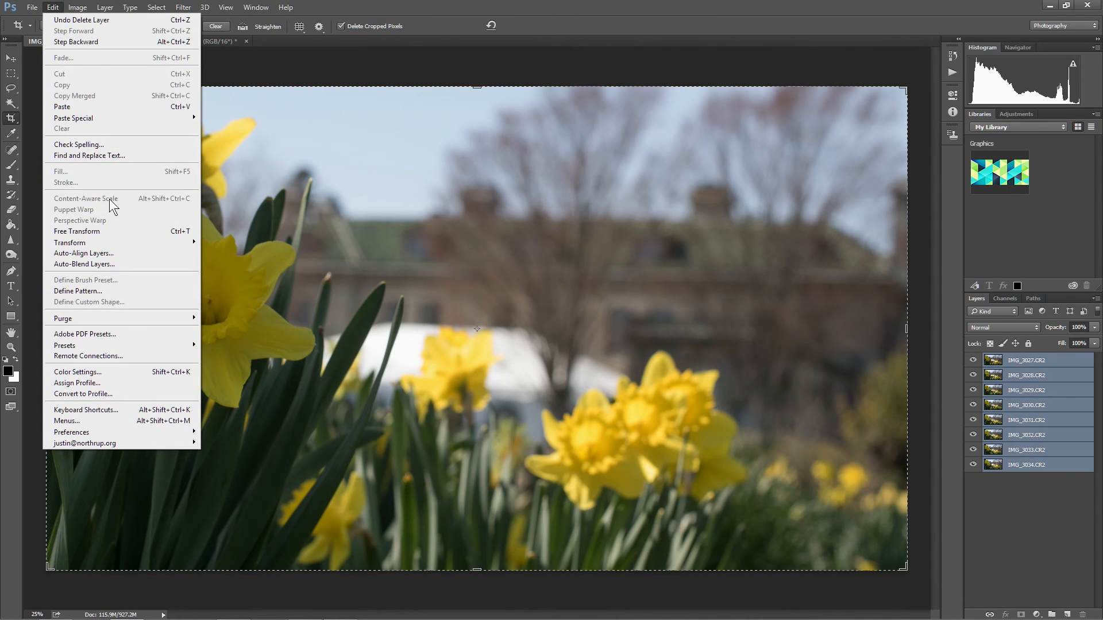
{"action": "left_click", "coordinate": [115, 253]}
{"action": "key", "text": "Return"}
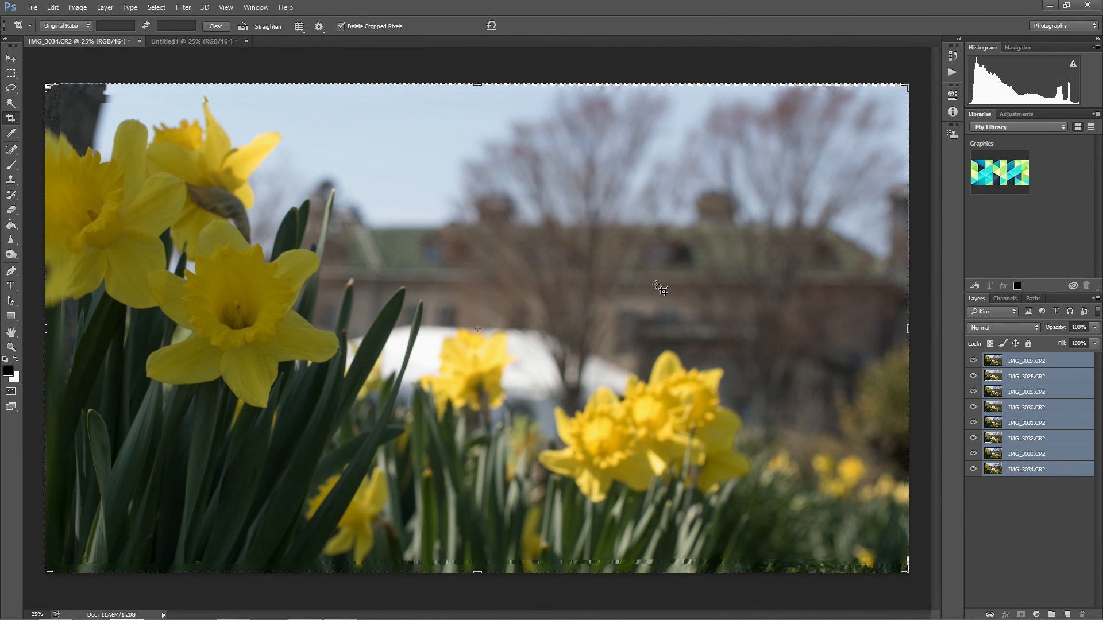
Auto-blend the eight layers using Stack Images with Seamless Tones and Colors, and select the mask of the IMG_3027.CR2 layer.
{"action": "left_click", "coordinate": [53, 7]}
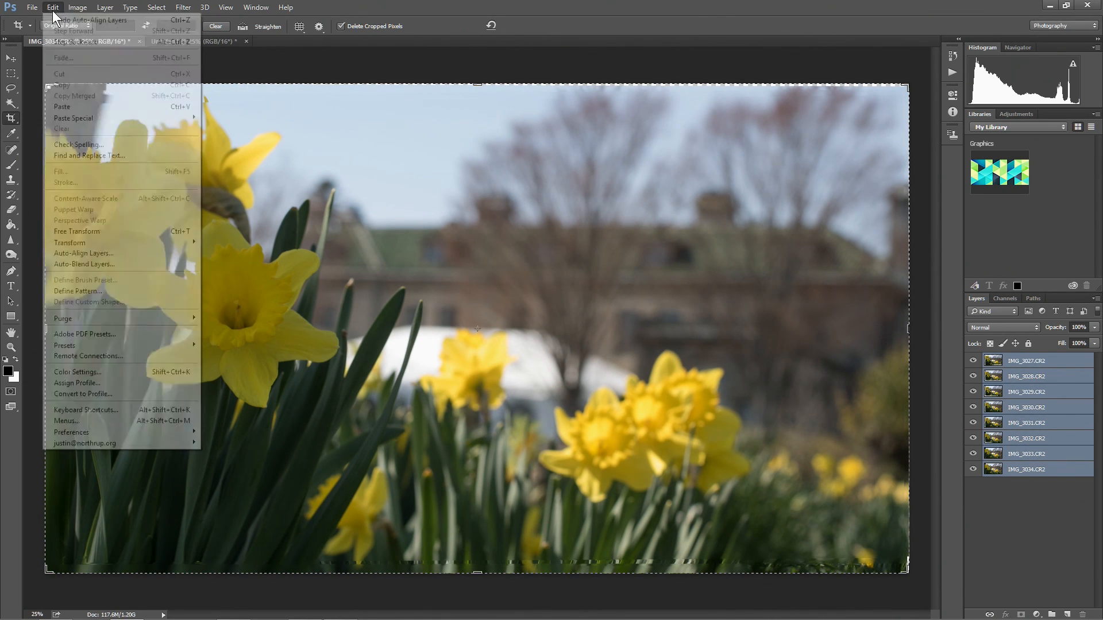
{"action": "left_click", "coordinate": [144, 264]}
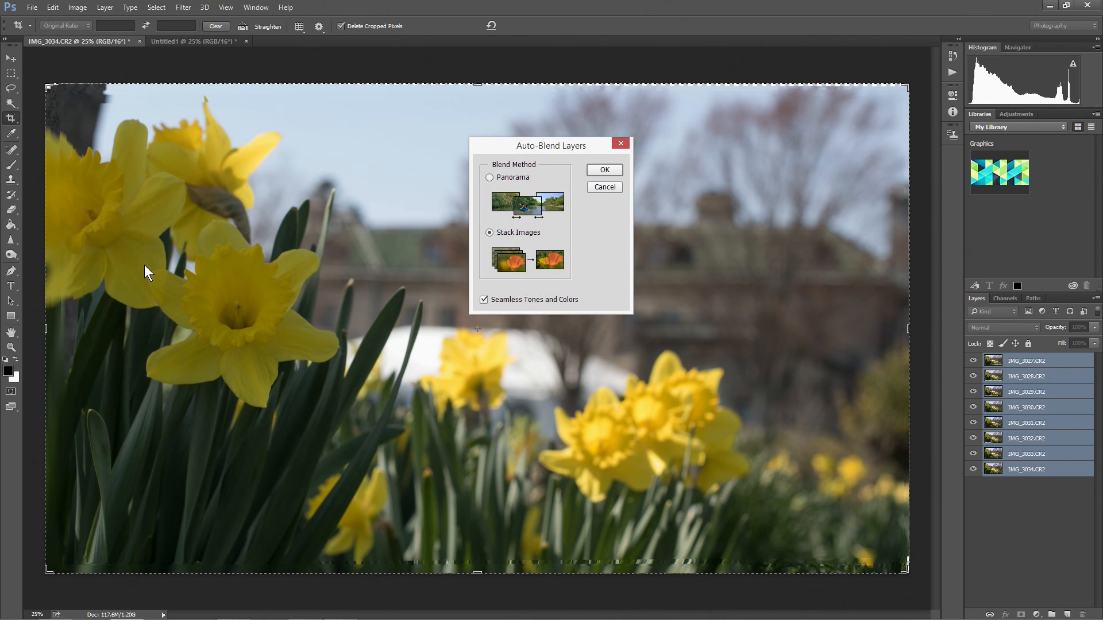
{"action": "left_click", "coordinate": [604, 170]}
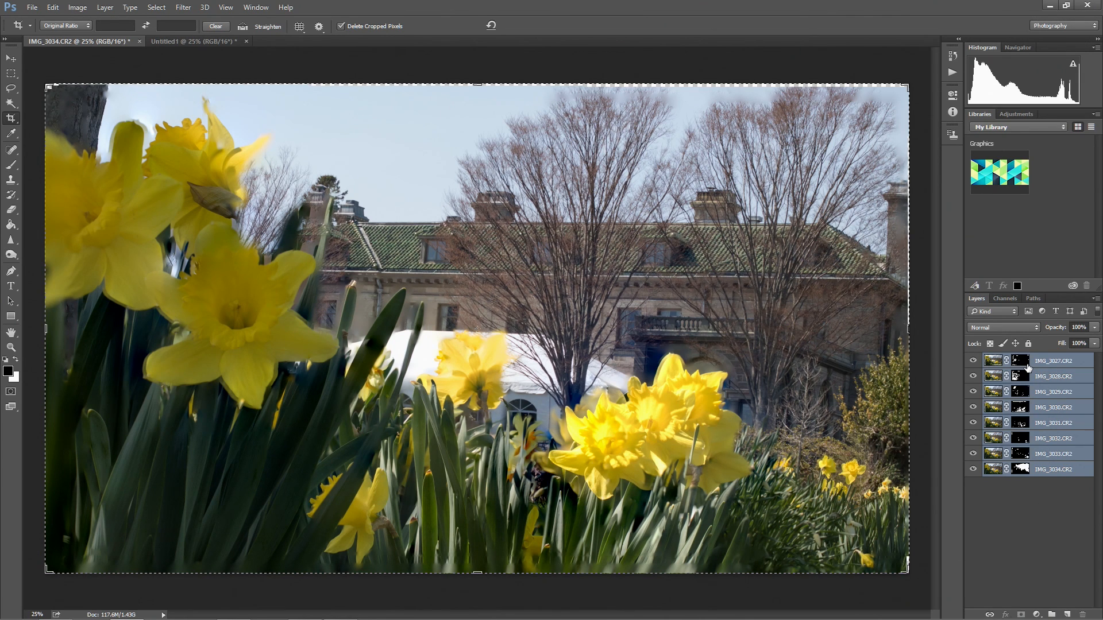
{"action": "left_click", "coordinate": [1026, 367]}
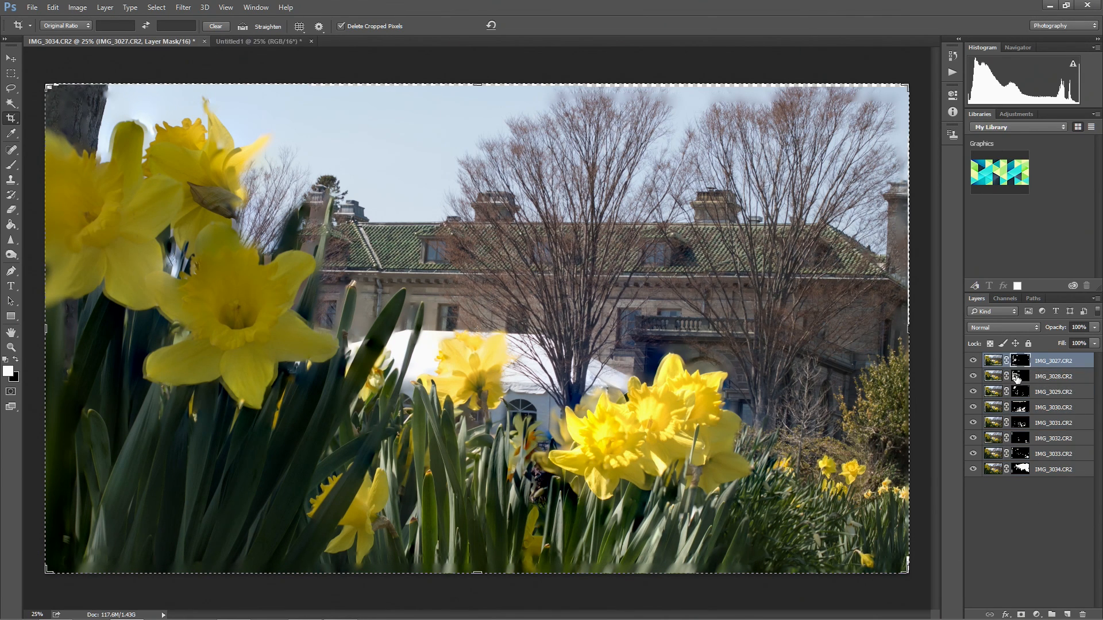
Examine the layer masks generated for IMG_3028.CR2 through IMG_3034.CR2, and finish with the IMG_3027.CR2 layer mask selected.
{"action": "left_click", "coordinate": [1017, 377]}
{"action": "left_click", "coordinate": [1025, 397]}
{"action": "left_click", "coordinate": [1023, 408]}
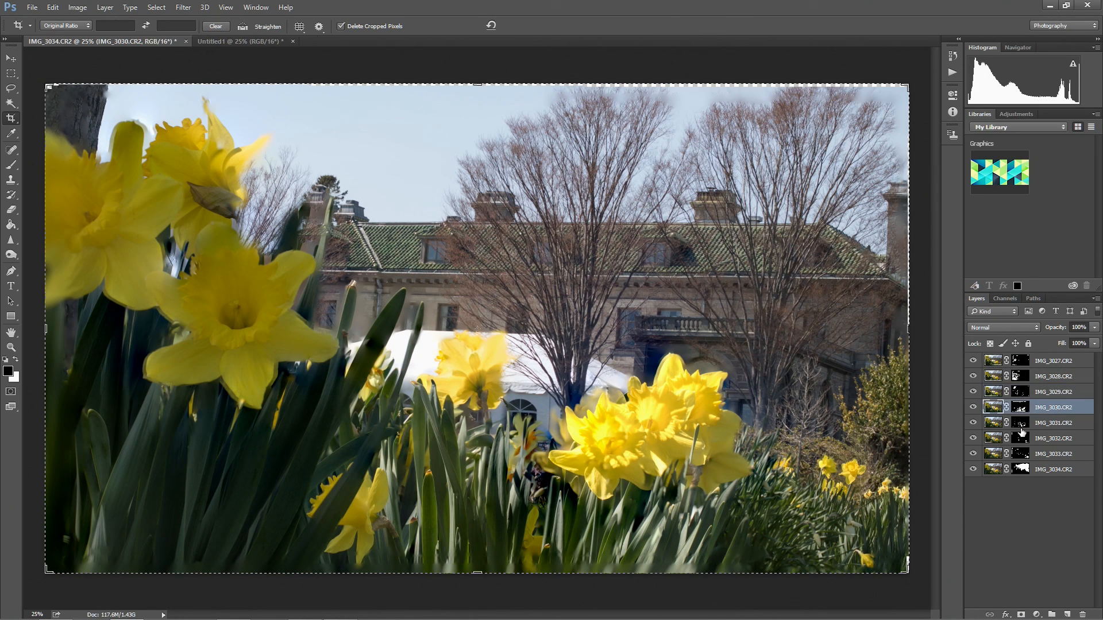
{"action": "left_click", "coordinate": [1019, 425]}
{"action": "left_click", "coordinate": [1019, 444]}
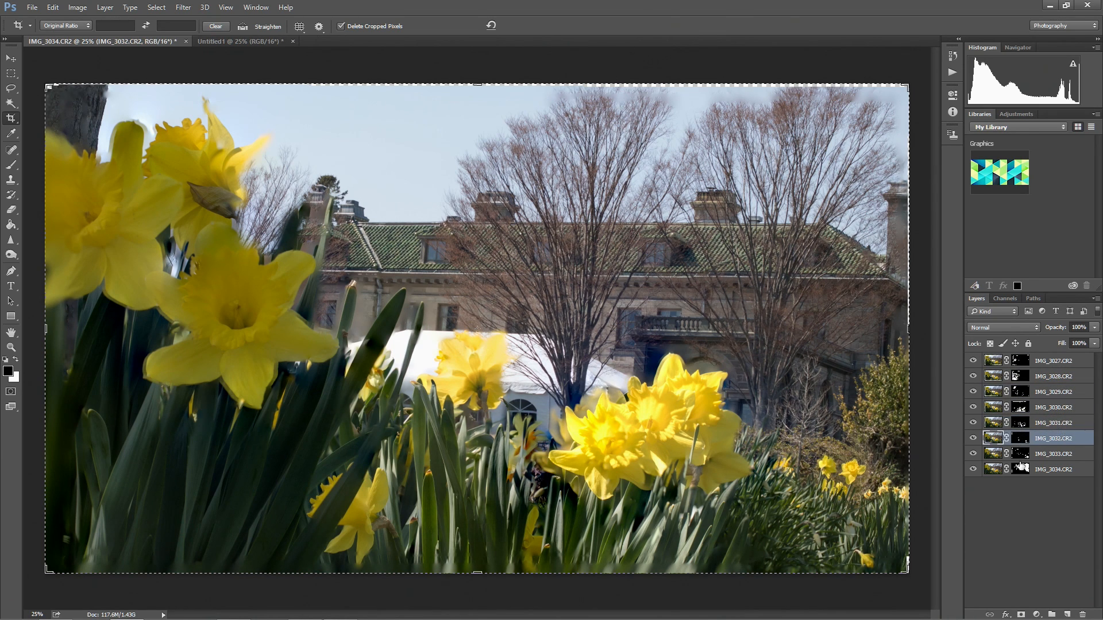
{"action": "left_click", "coordinate": [1021, 471]}
{"action": "left_click", "coordinate": [1001, 455]}
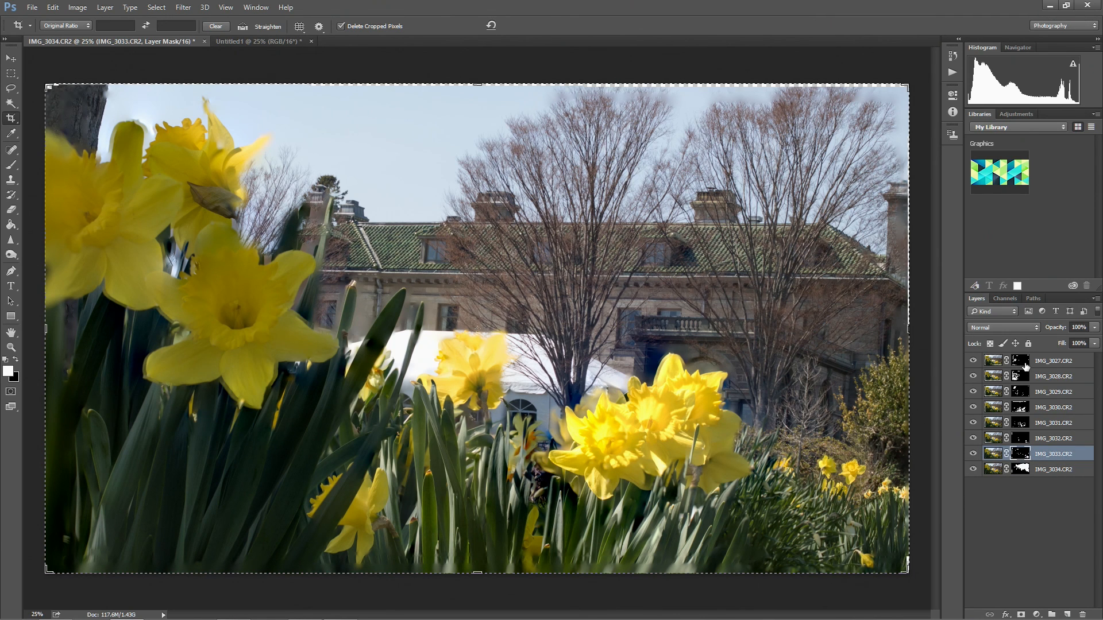
{"action": "left_click", "coordinate": [1025, 367]}
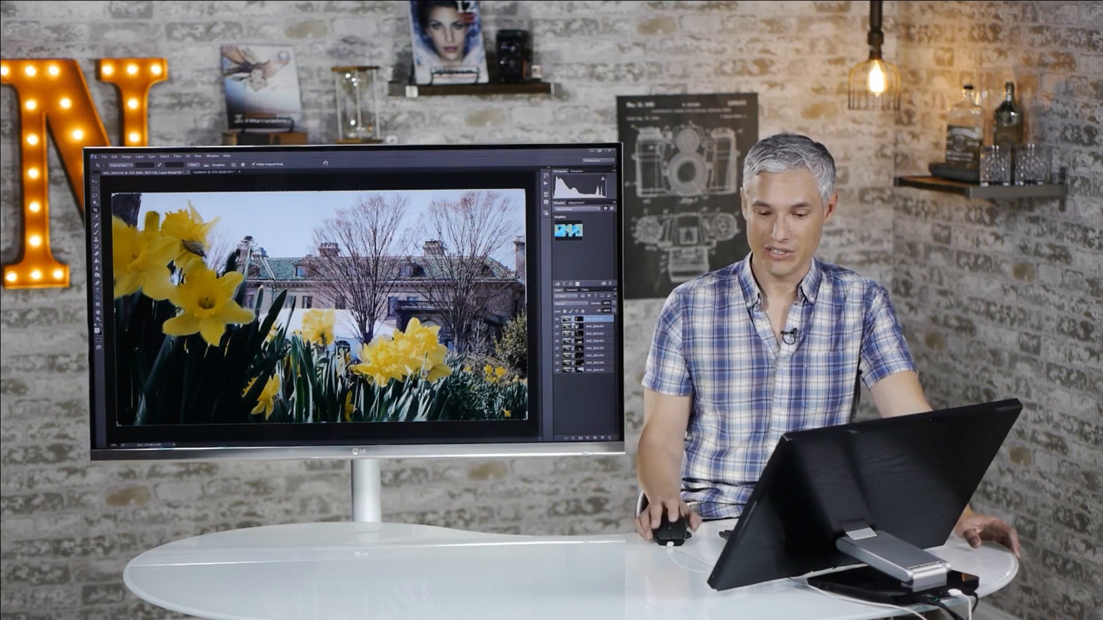
Hide and show the IMG_3027.CR2 and IMG_3028.CR2 layers in turn to inspect what each contributes to the stack, leaving both visible.
{"action": "left_click", "coordinate": [557, 319]}
{"action": "left_click", "coordinate": [557, 320]}
{"action": "left_click", "coordinate": [557, 319]}
{"action": "left_click", "coordinate": [557, 320]}
{"action": "left_click", "coordinate": [557, 328]}
{"action": "left_click", "coordinate": [973, 377]}
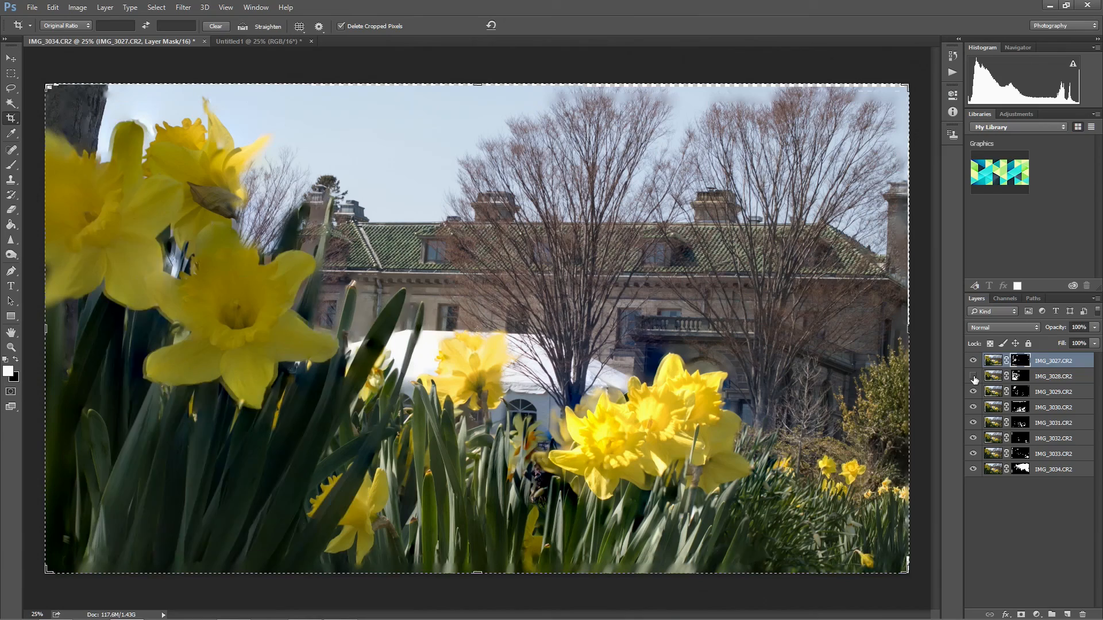
{"action": "left_click", "coordinate": [973, 377]}
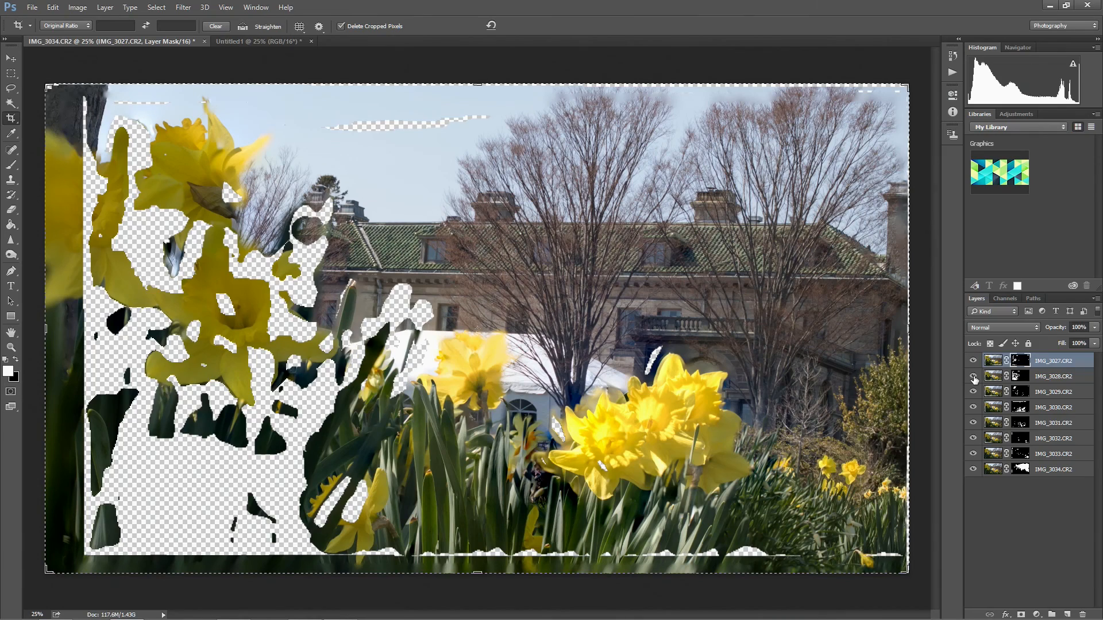
{"action": "left_click", "coordinate": [973, 377]}
{"action": "left_click", "coordinate": [973, 377]}
{"action": "left_click", "coordinate": [973, 377]}
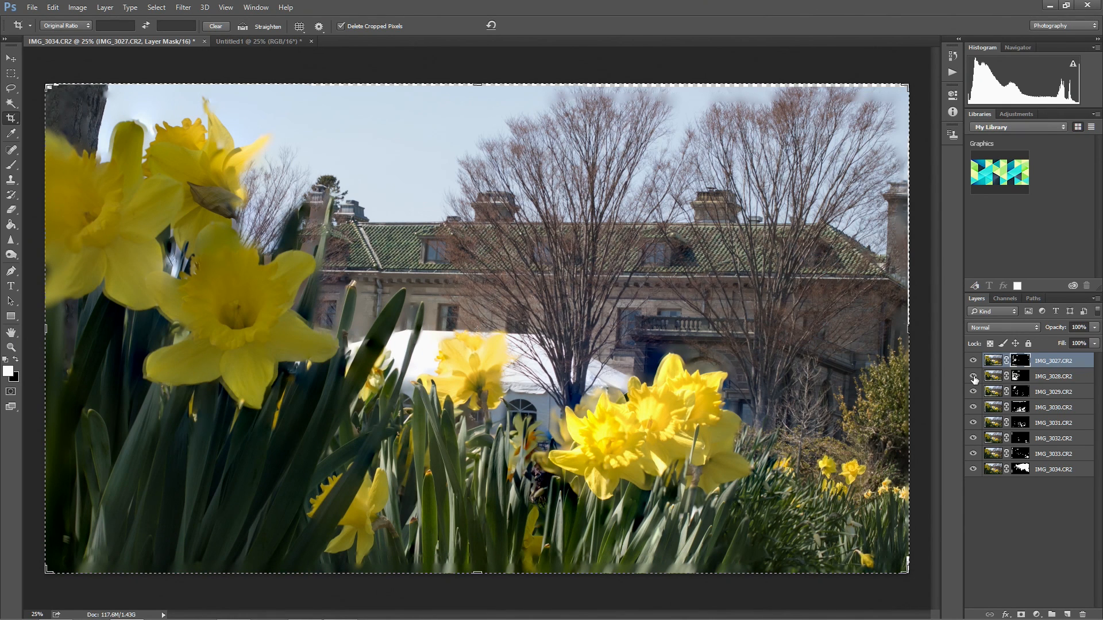
Hide and show the IMG_3029.CR2 layer repeatedly to inspect which areas it contributes, leaving it visible.
{"action": "left_click", "coordinate": [973, 392]}
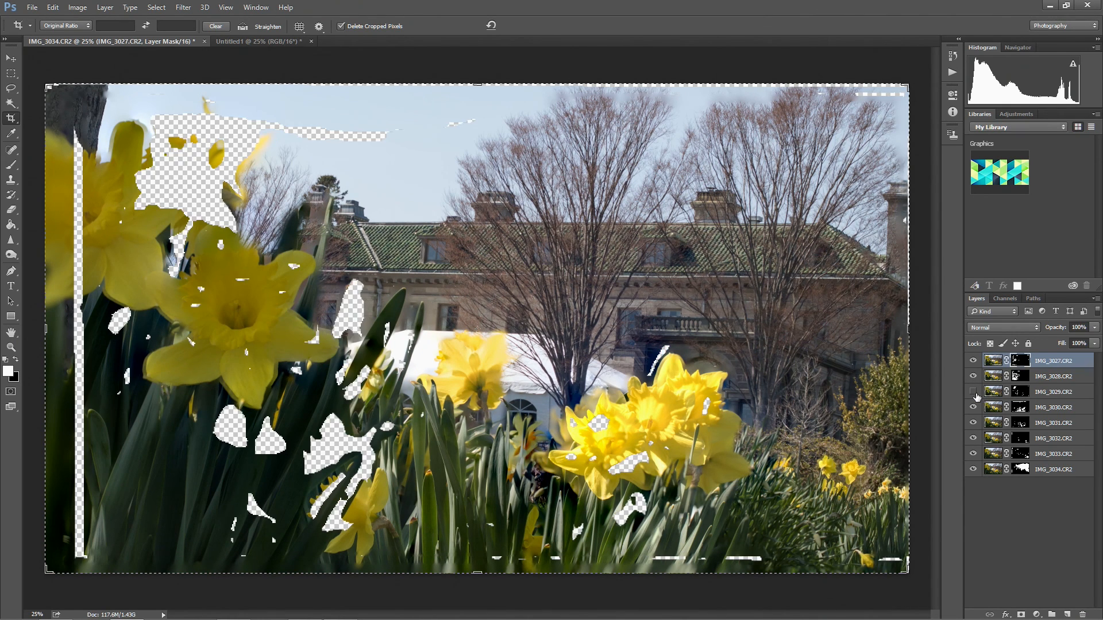
{"action": "left_click", "coordinate": [973, 393]}
{"action": "left_click", "coordinate": [974, 392]}
{"action": "left_click", "coordinate": [974, 393]}
{"action": "left_click", "coordinate": [973, 391]}
{"action": "left_click", "coordinate": [974, 391]}
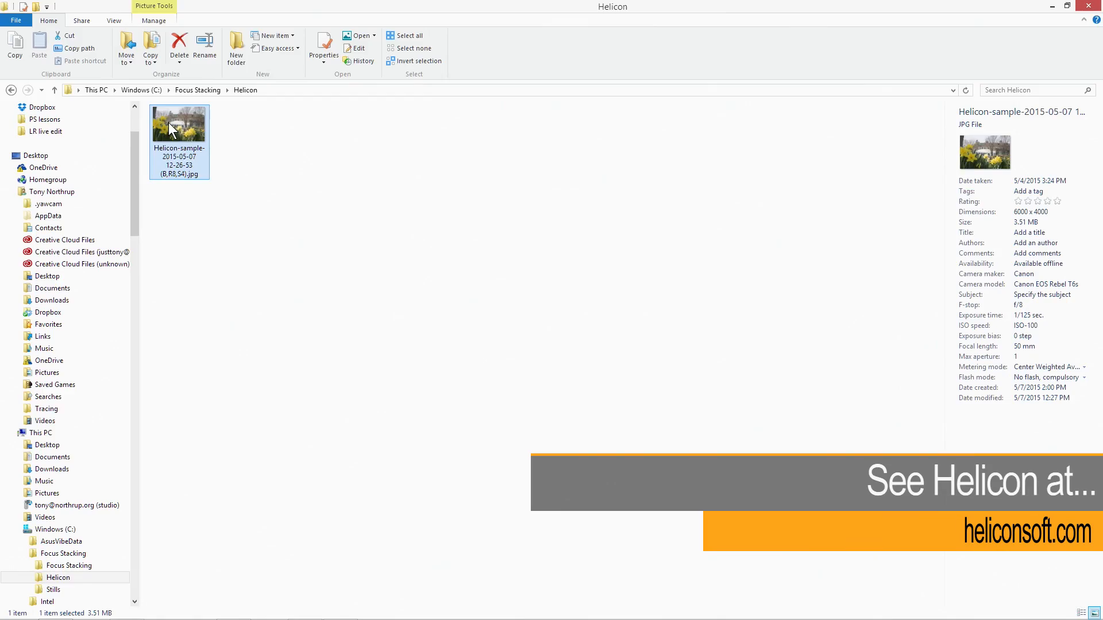
Switch to the Photos viewer and open the alternative focus-stacked version of the daffodil scene for comparison.
{"action": "double_click", "coordinate": [168, 122]}
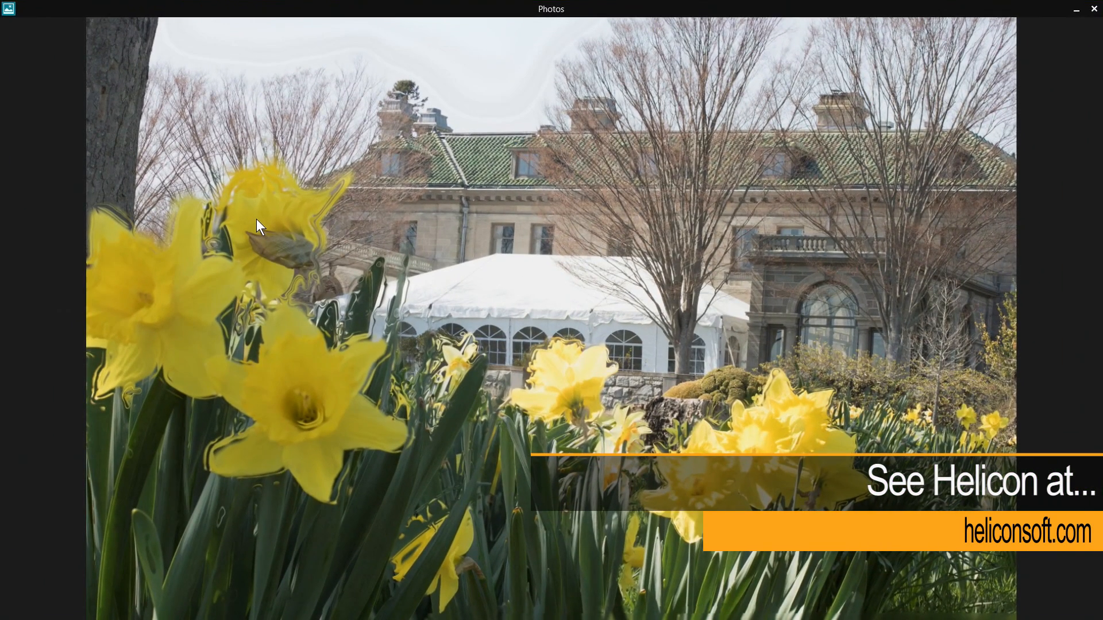